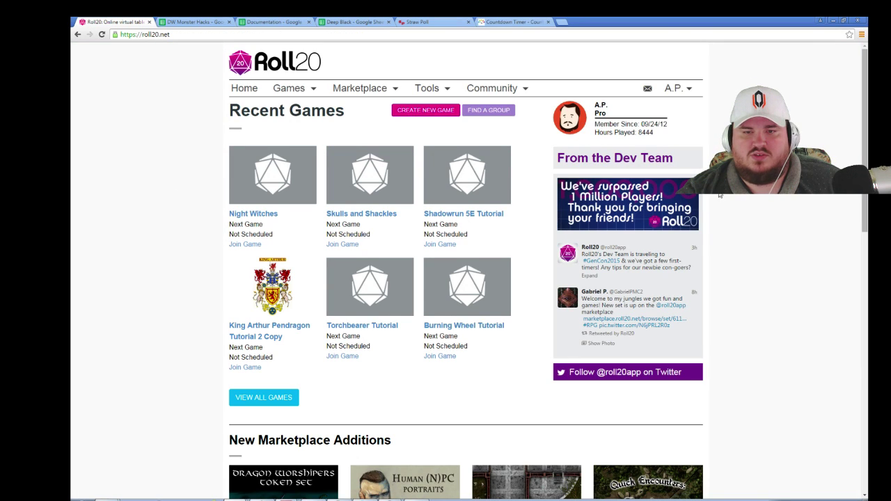
- Open the full list of games and launch the SWN Caelum Gladium game
click(252, 400)
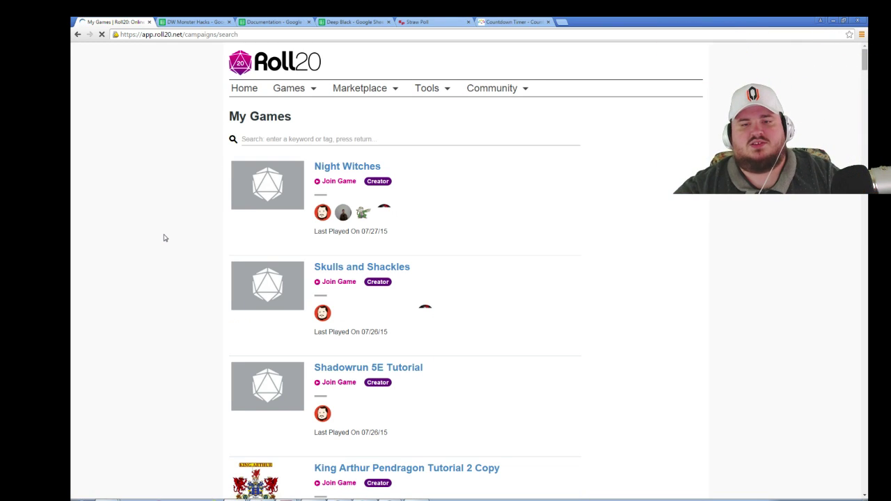
scroll(755, 381, down, 1)
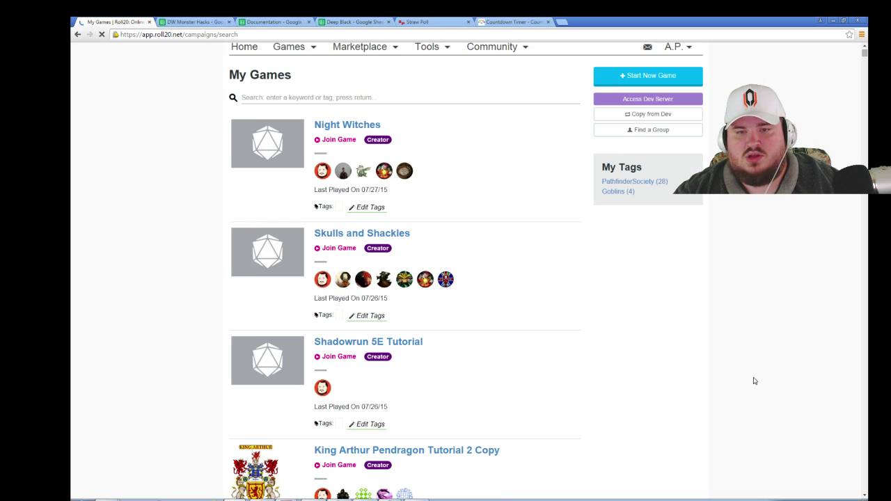
scroll(755, 381, down, 4)
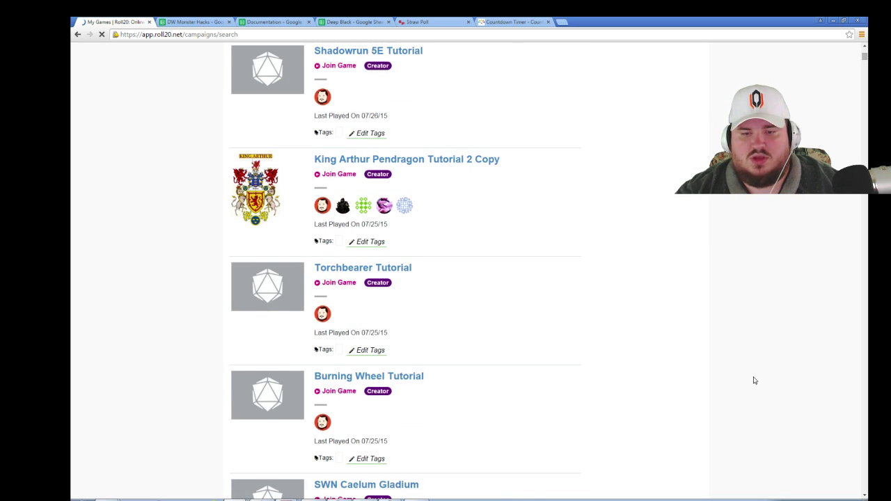
scroll(755, 381, down, 1)
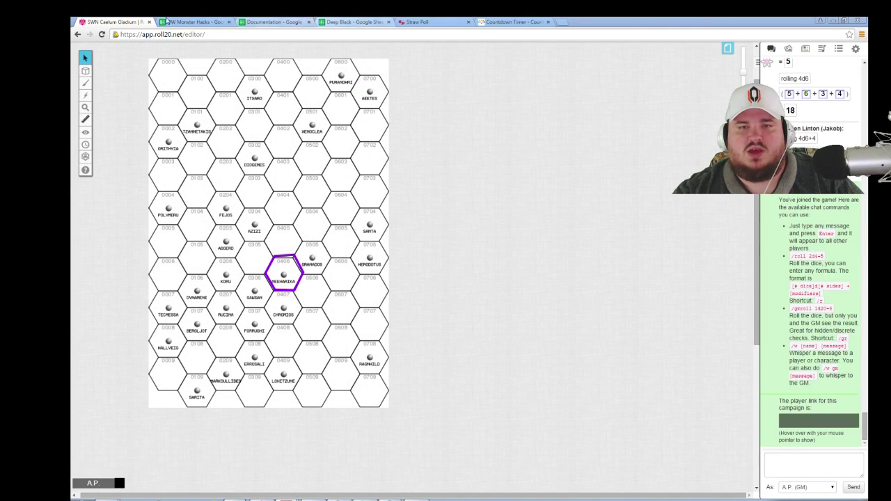
- Reorder the browser tabs so DW Monster Hacks is last and Deep Black precedes Documentation, and switch to the Documentation spreadsheet
drag(195, 21, 515, 22)
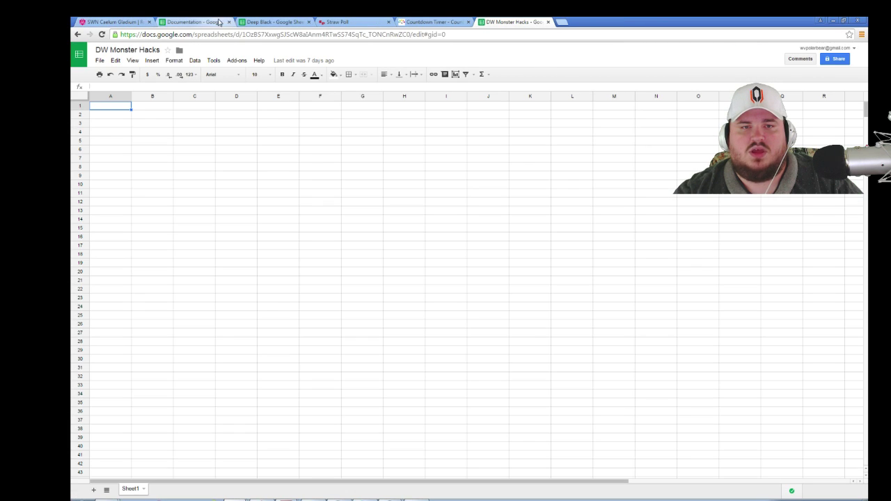
drag(273, 22, 195, 22)
click(285, 21)
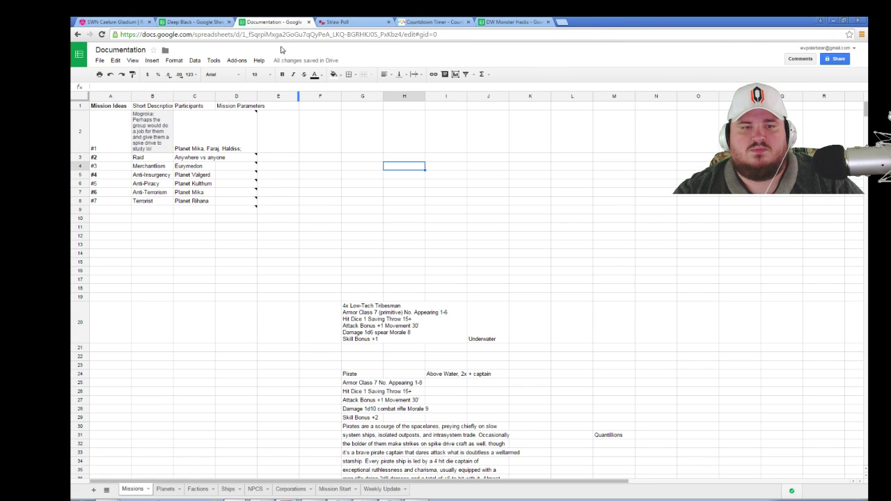
- View the Factions sheet of Documentation and bring up the FactionTracker sheet of the Deep Black spreadsheet
click(198, 489)
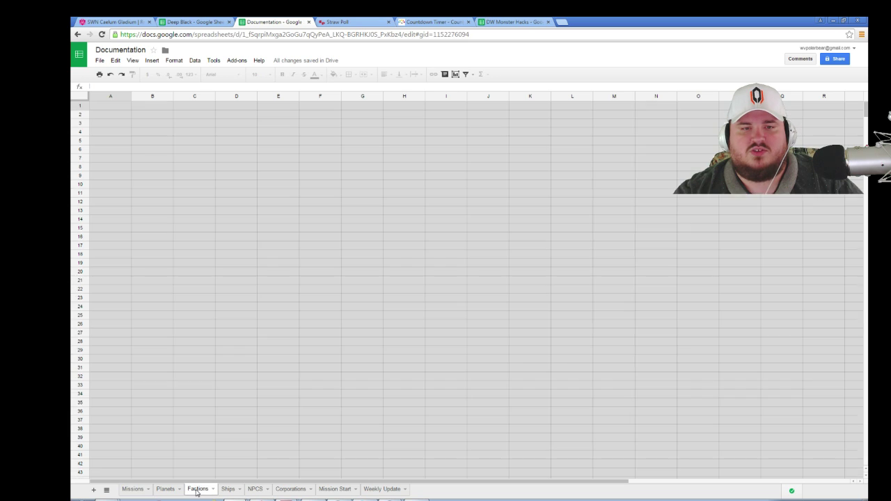
click(192, 21)
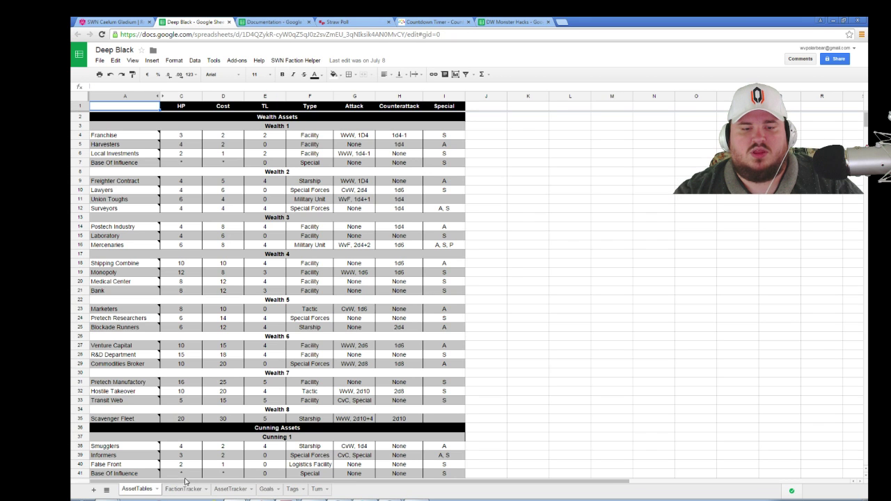
click(182, 488)
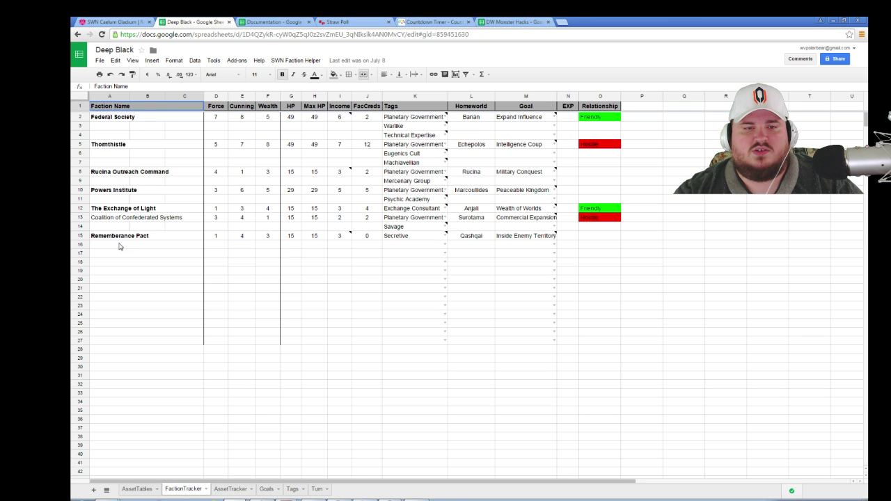
- Roll 1d7+ 1d2 in the chat of the Roll20 game
click(118, 21)
click(803, 473)
text(/roll 1d7+ 1d2)
key(Return)
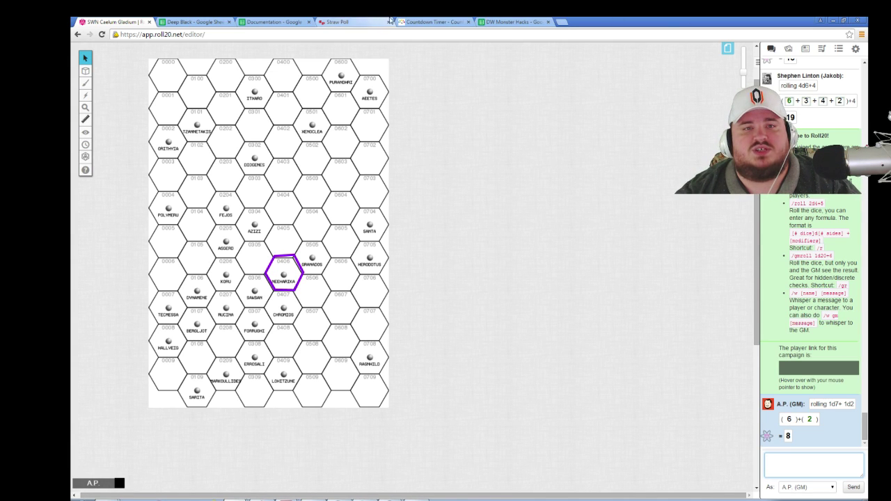
- Return to the Deep Black FactionTracker and read the goal note of the Coalition of Confederated Systems
click(196, 20)
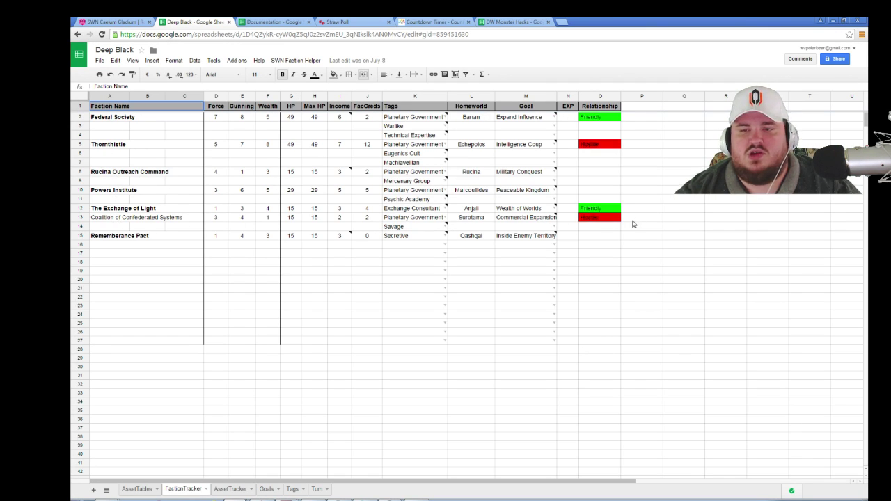
mouse_move(545, 222)
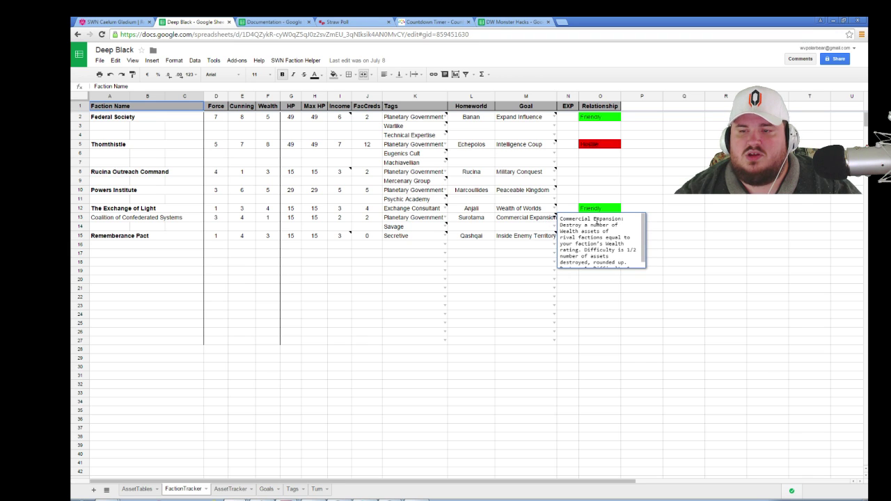
scroll(595, 220, down, 1)
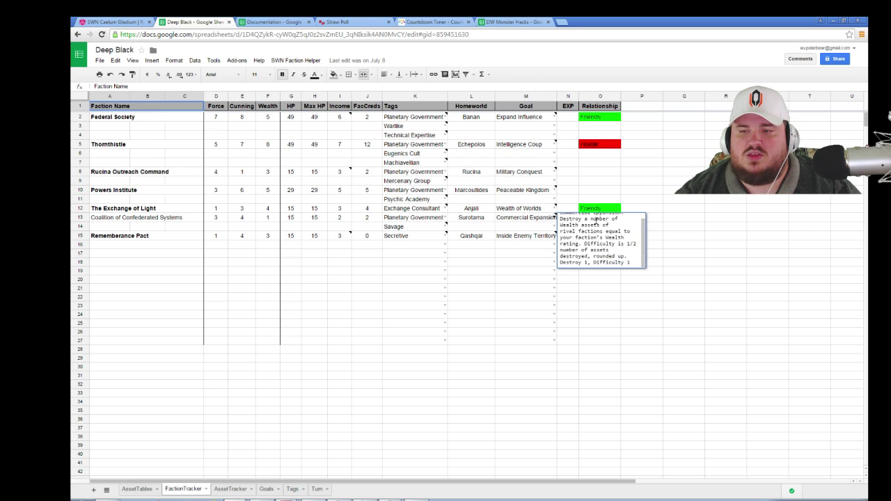
click(431, 222)
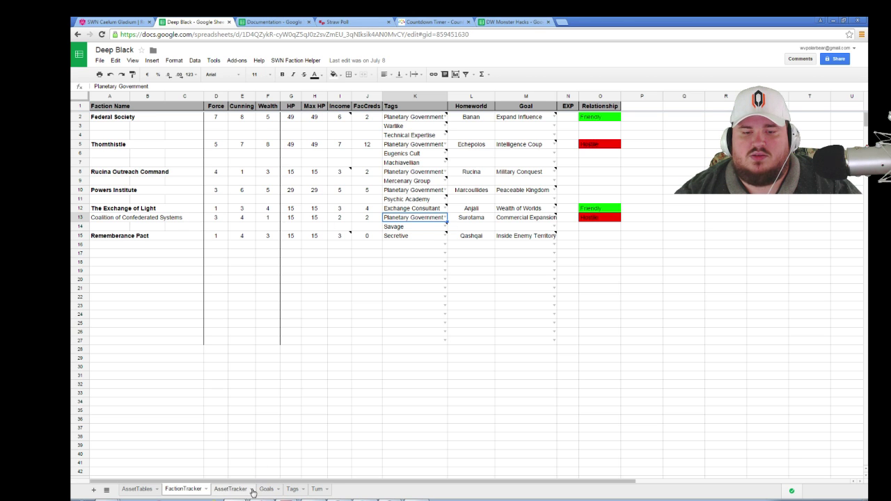
- Examine the AssetTracker sheet for each faction's assets and their systems and planets, including the Rucina Outreach Command units
click(229, 490)
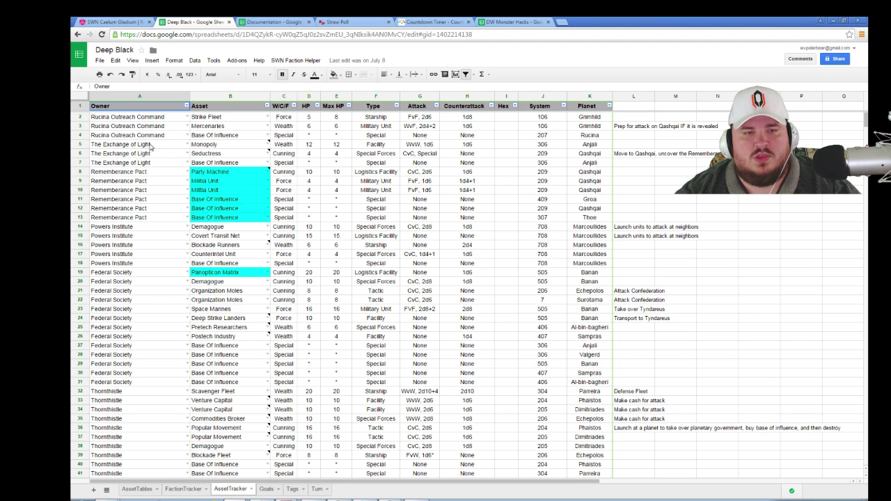
scroll(145, 201, down, 5)
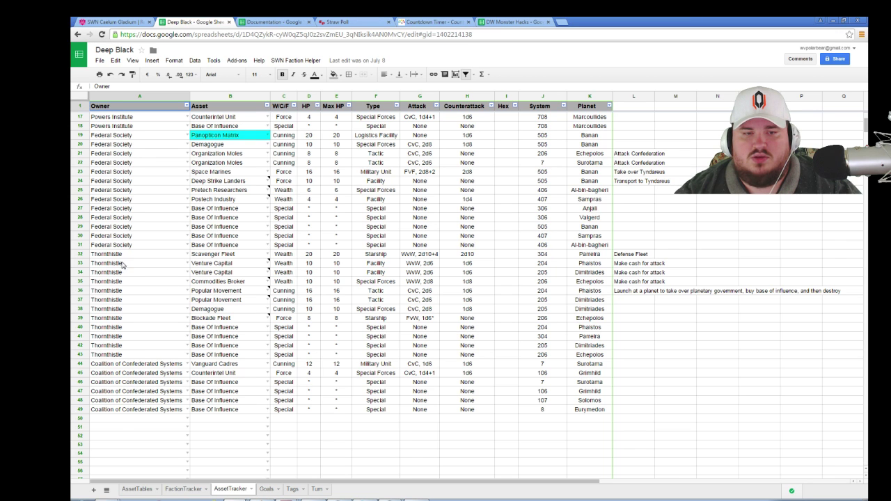
scroll(146, 269, up, 4)
scroll(146, 268, up, 1)
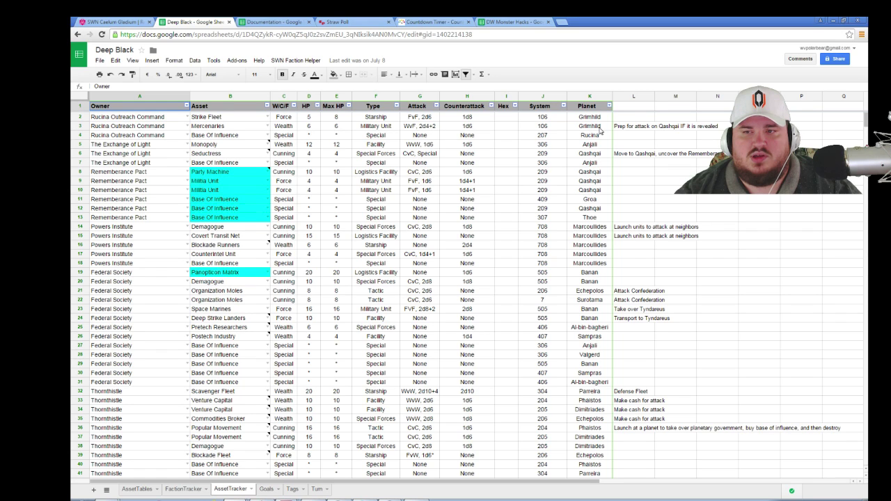
drag(599, 130, 563, 121)
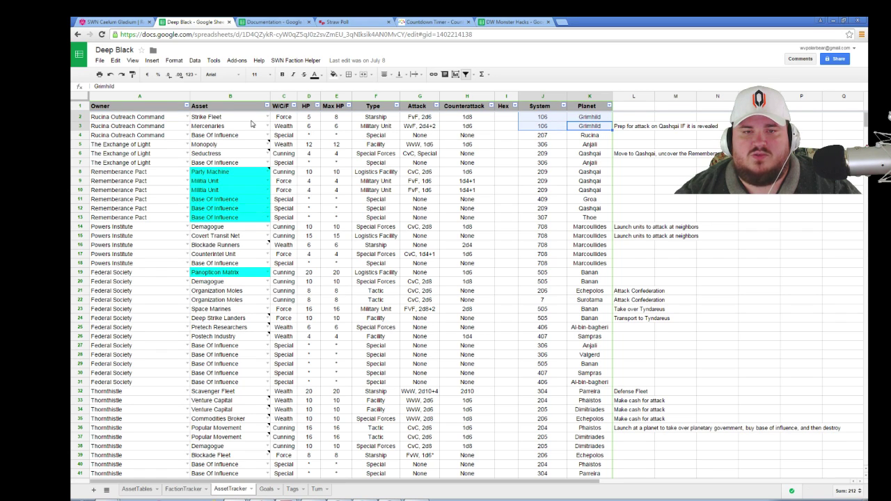
scroll(530, 138, down, 2)
scroll(603, 200, up, 2)
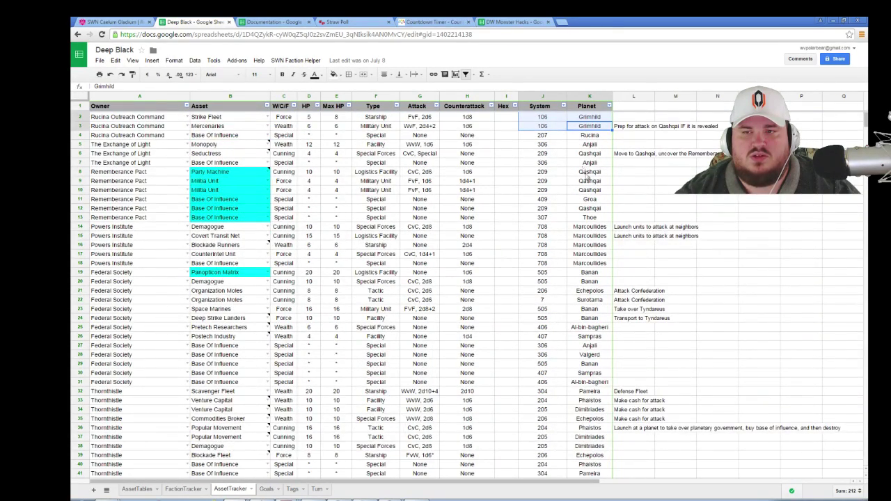
scroll(583, 170, down, 4)
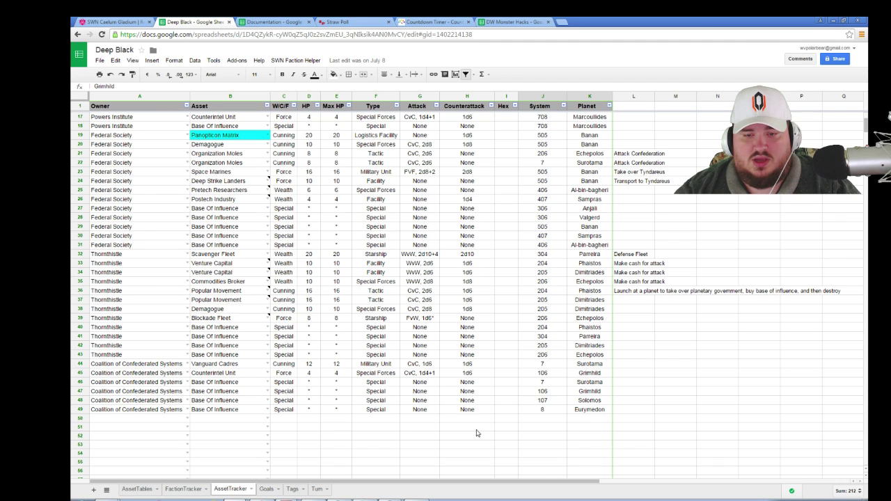
scroll(477, 430, up, 5)
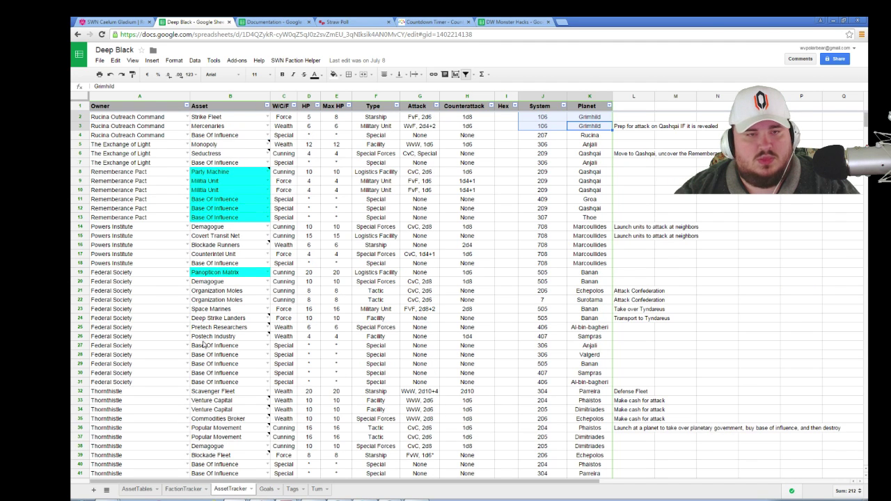
- Read the note on the Coalition of Confederated Systems' Savage tag in the FactionTracker sheet
click(183, 493)
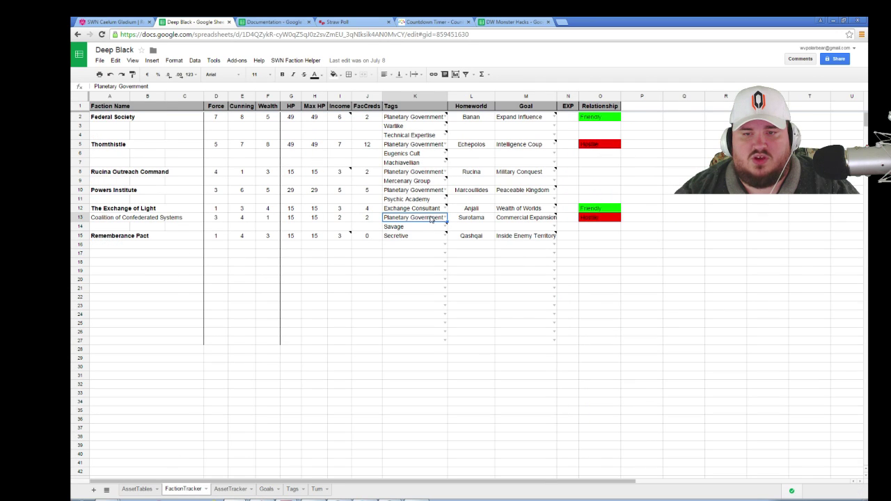
mouse_move(428, 231)
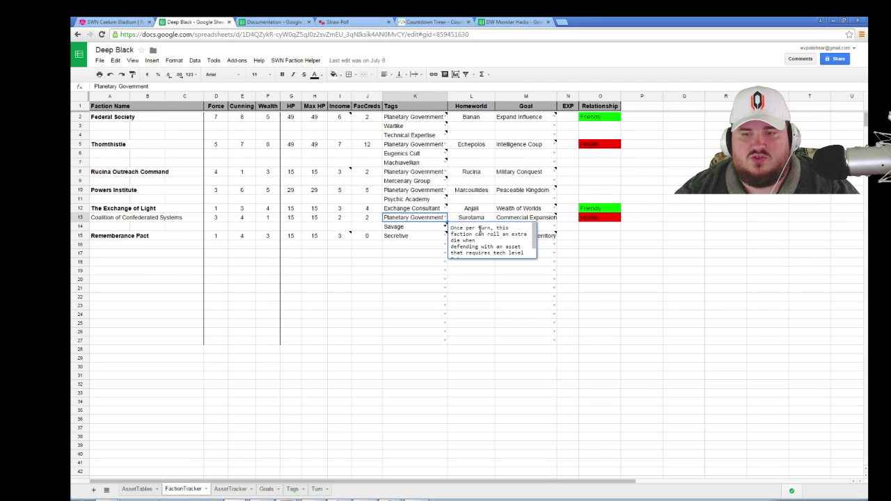
scroll(480, 228, down, 1)
scroll(481, 229, up, 1)
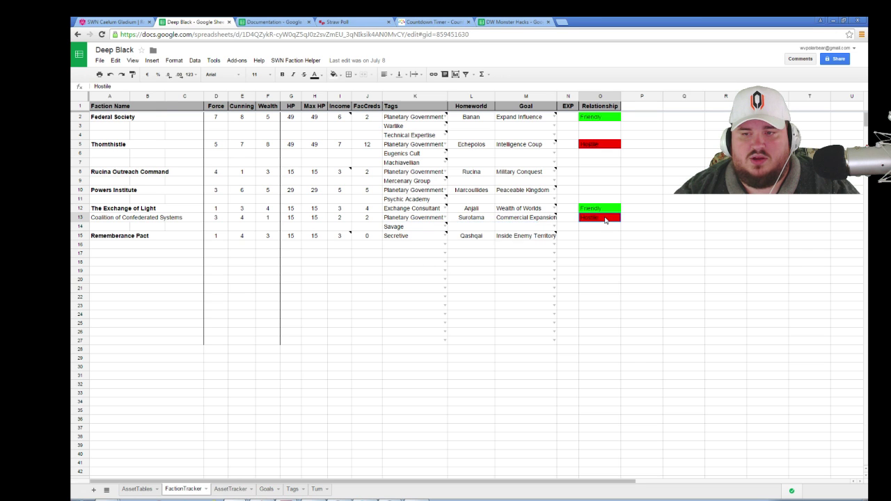
- Review the Coalition of Confederated Systems' assets in the AssetTracker sheet, selecting its Counterintel Unit
click(237, 488)
scroll(293, 358, down, 5)
scroll(230, 357, up, 5)
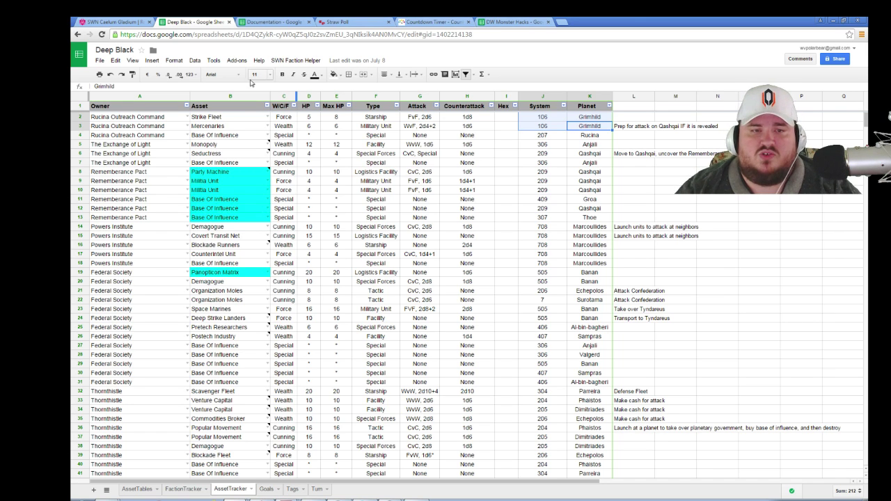
scroll(212, 248, down, 4)
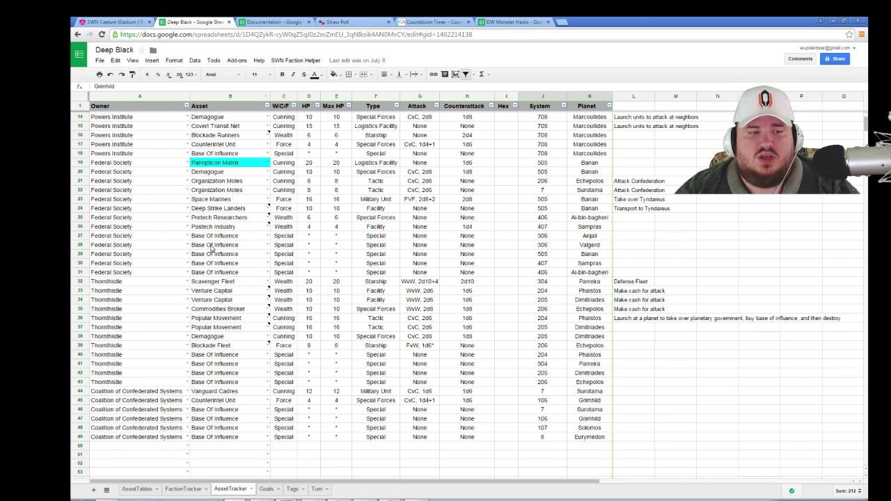
click(225, 403)
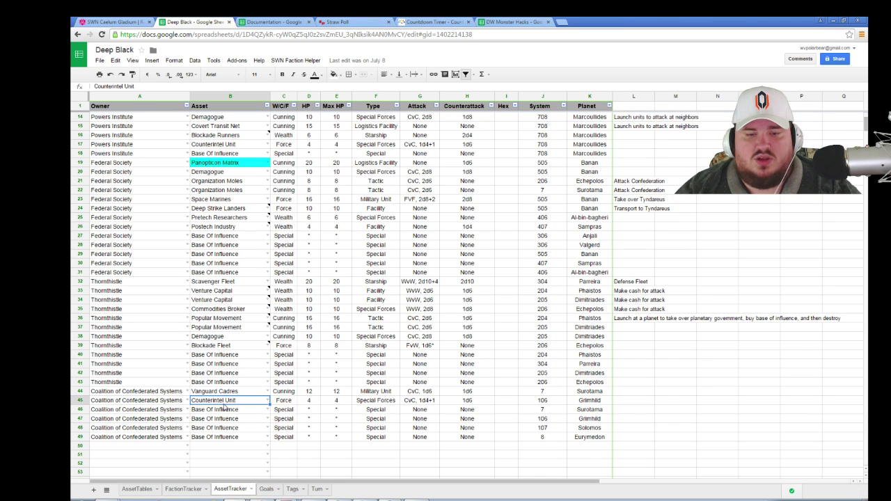
scroll(225, 409, up, 4)
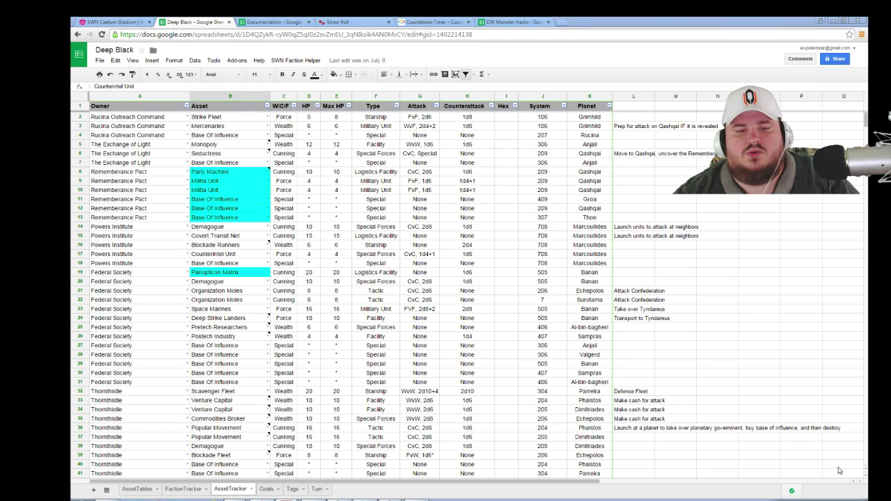
- Set the Coalition of Confederated Systems' FacCreds to 4 in the FactionTracker sheet
click(174, 490)
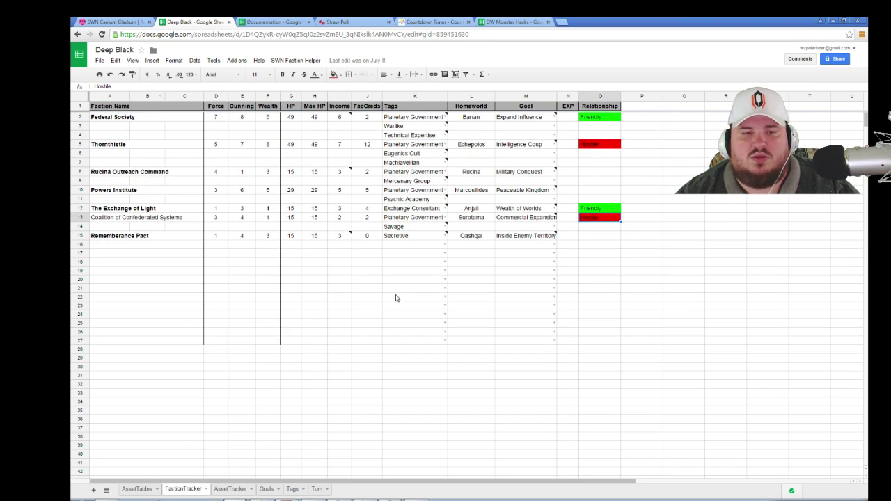
click(367, 219)
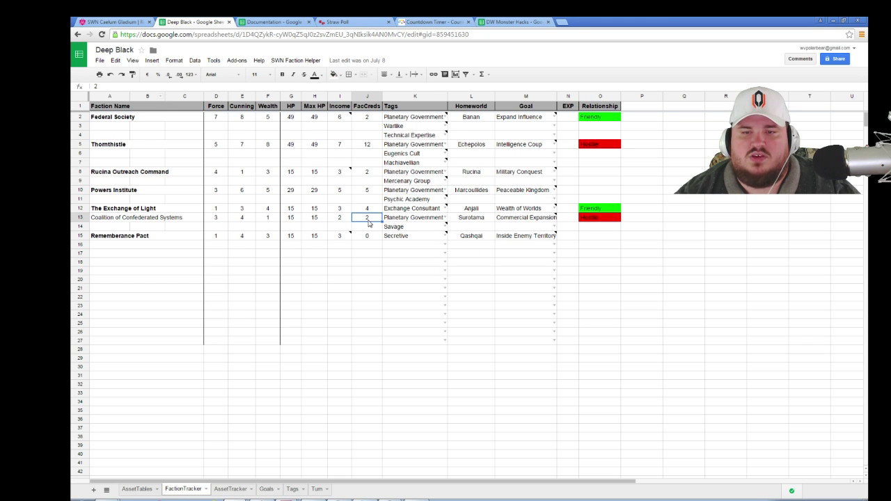
text(4)
key(Return)
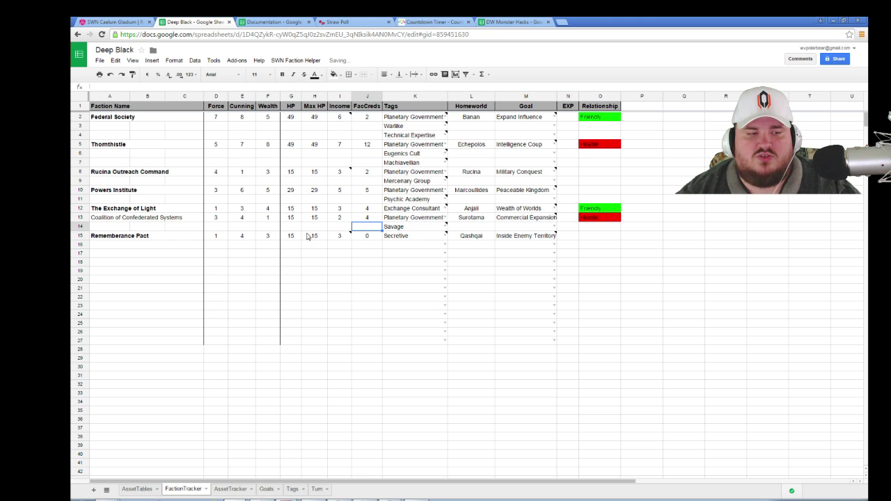
- Record the Coalition of Confederated Systems' Turn 2 action in the Turn sheet as "Attacking with Counterintel unit, vs Defending ROC Mercenaries"
click(267, 490)
click(293, 490)
click(317, 490)
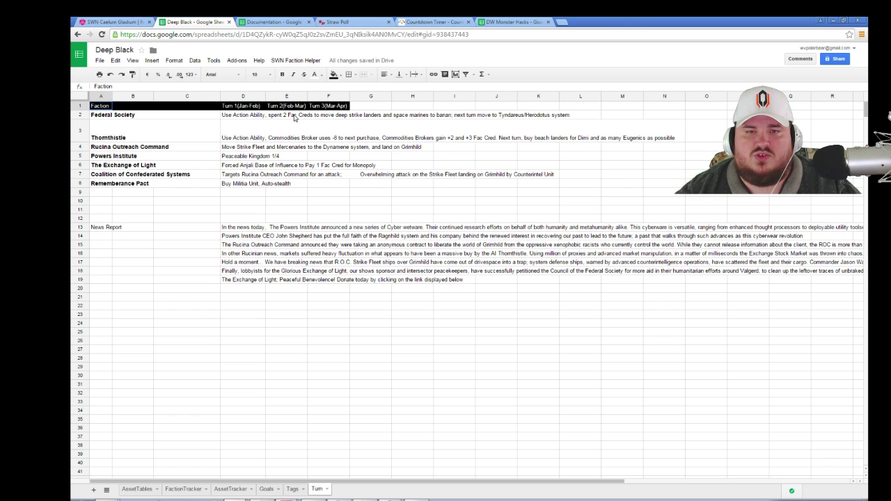
click(294, 116)
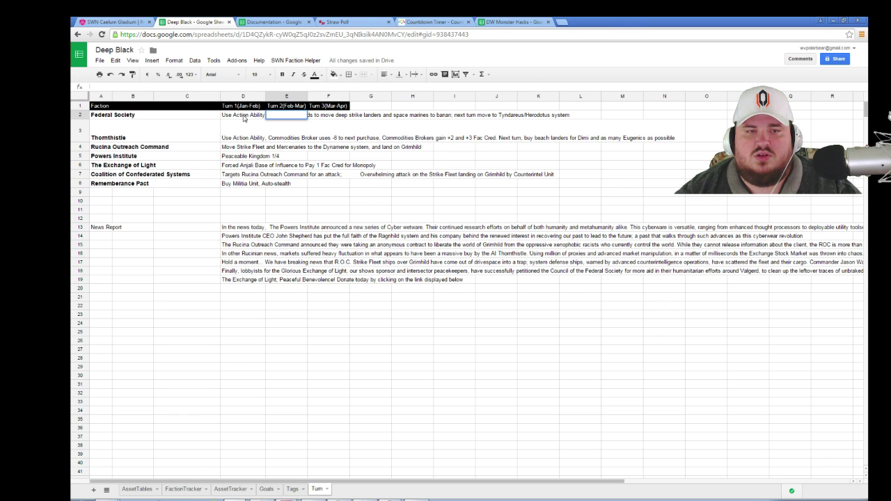
click(299, 176)
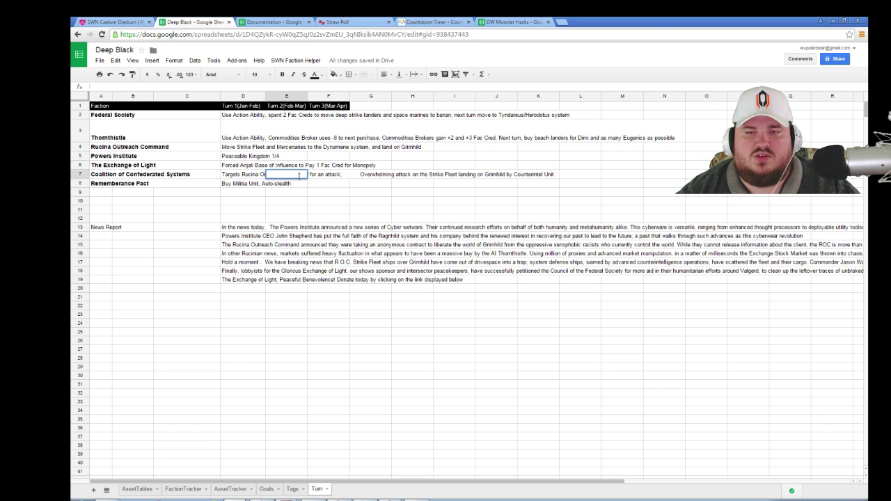
text(Attacking)
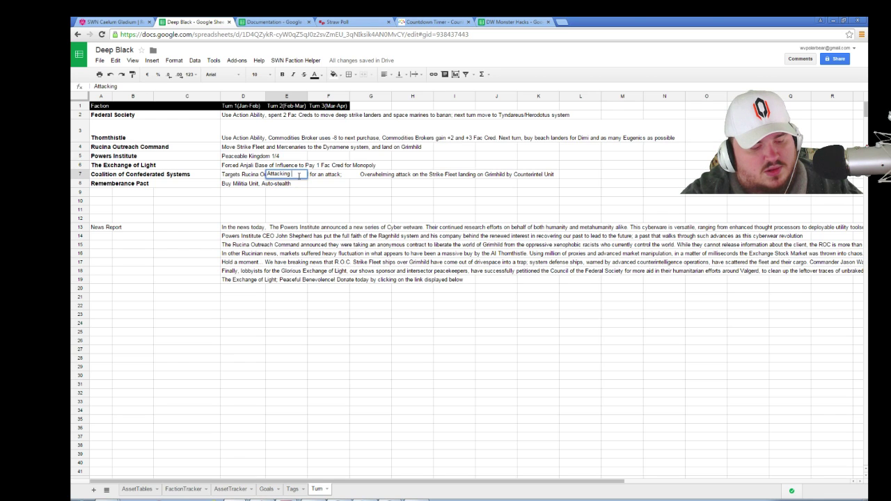
text( with)
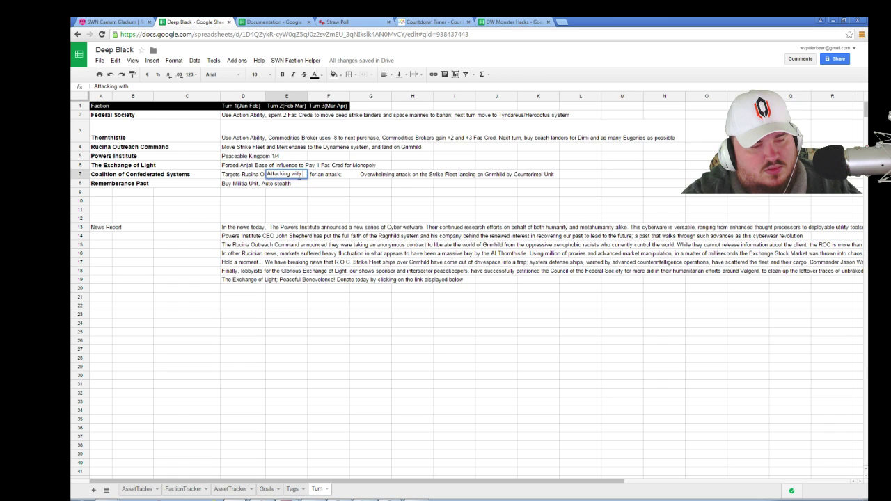
text( Cou)
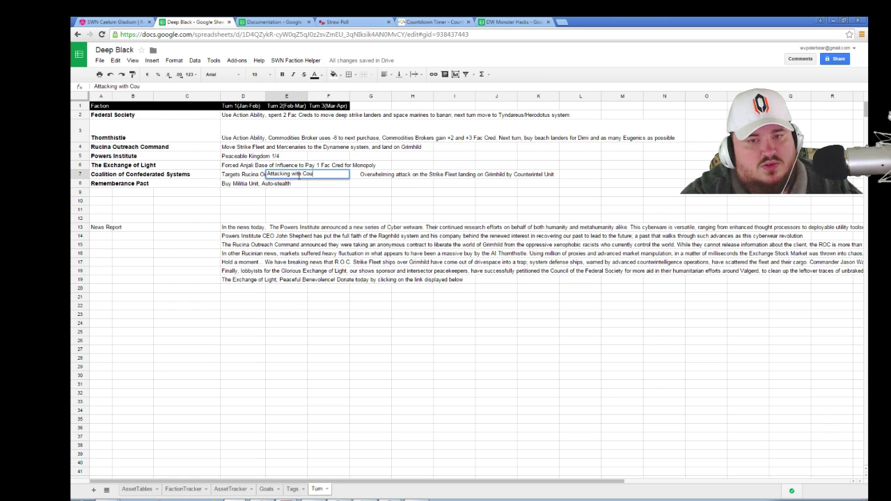
text(nterintel unit, vs )
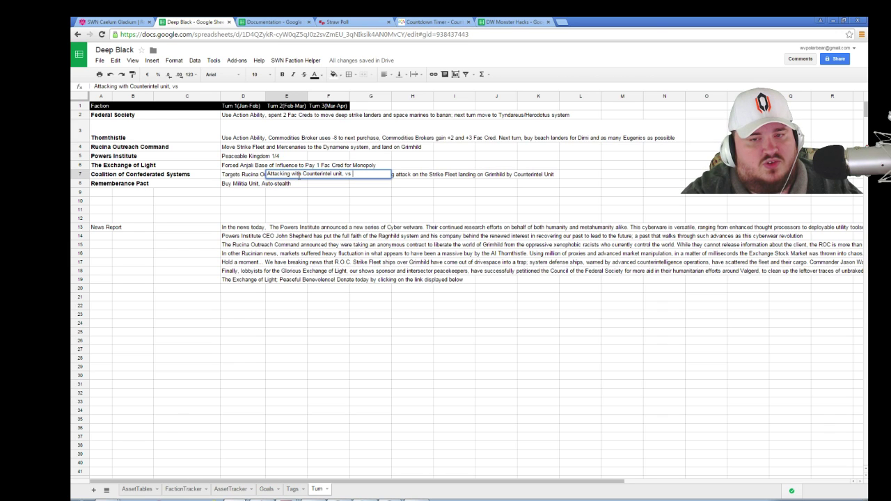
text(Defending RO)
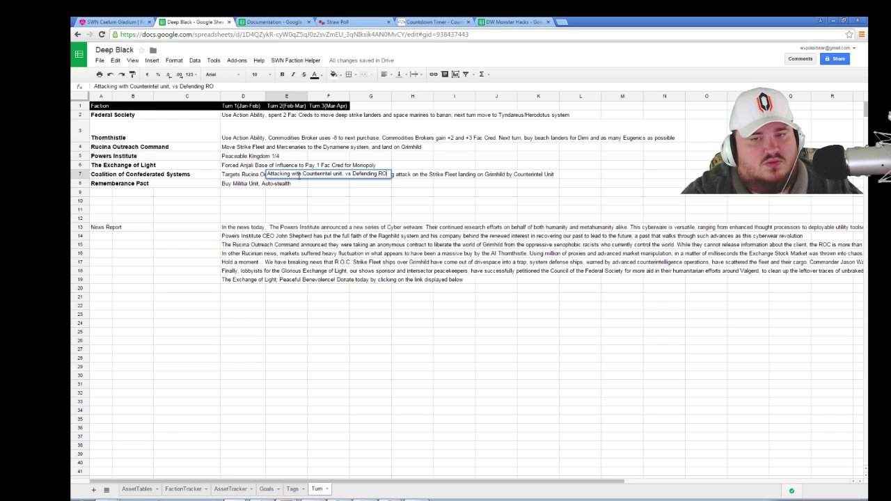
text(C Mercenaries)
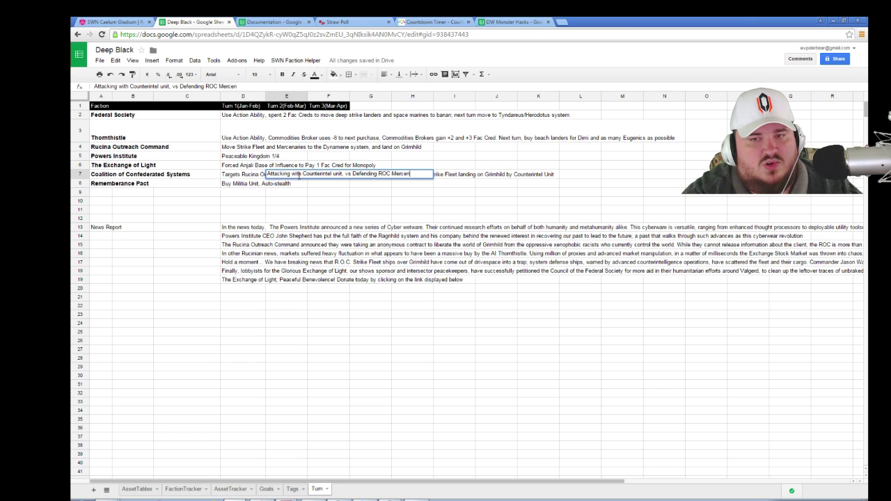
key(Return)
click(299, 176)
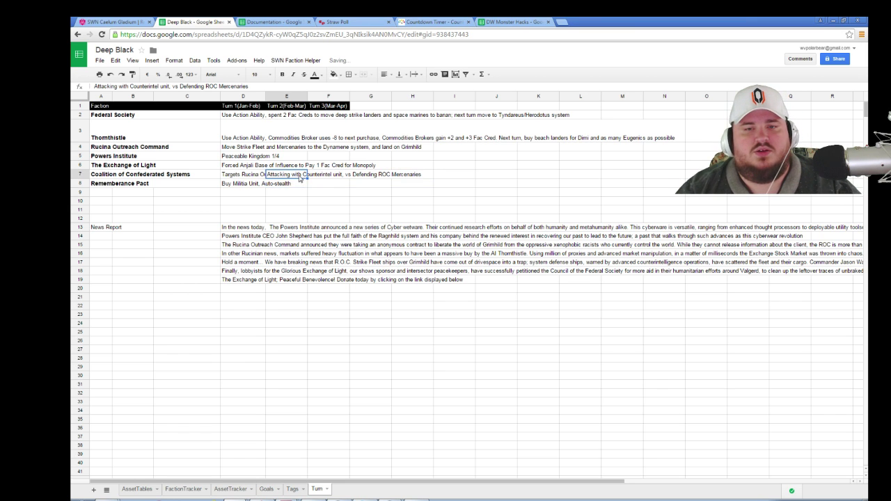
- Check the faction stats in the FactionTracker sheet and make the opposed attack rolls, 1d10+4 and 1d10+1, in the Roll20 chat
click(114, 22)
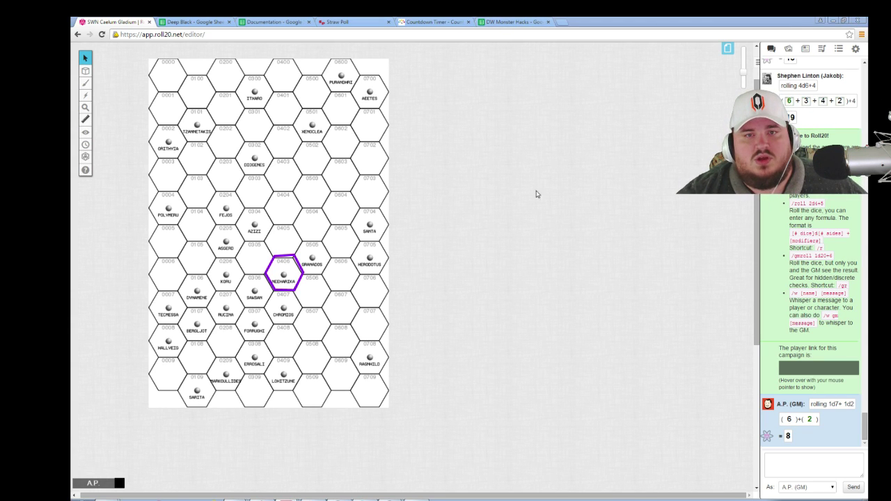
click(309, 19)
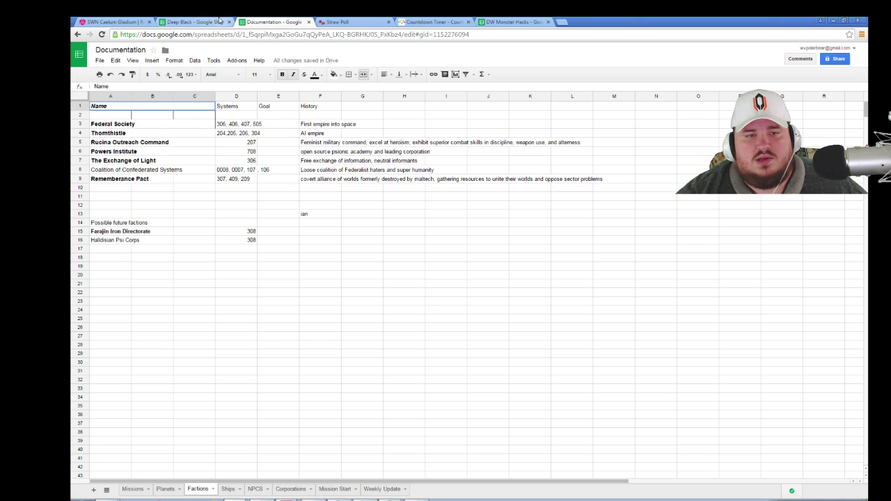
click(218, 20)
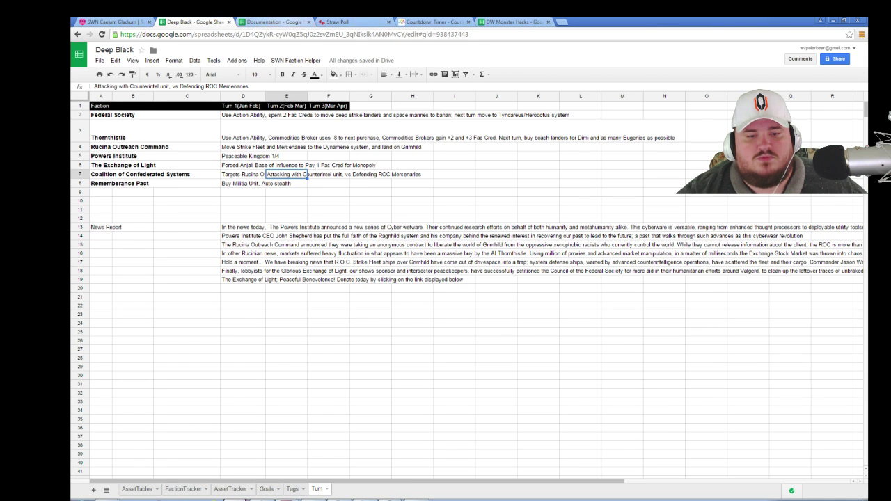
click(197, 490)
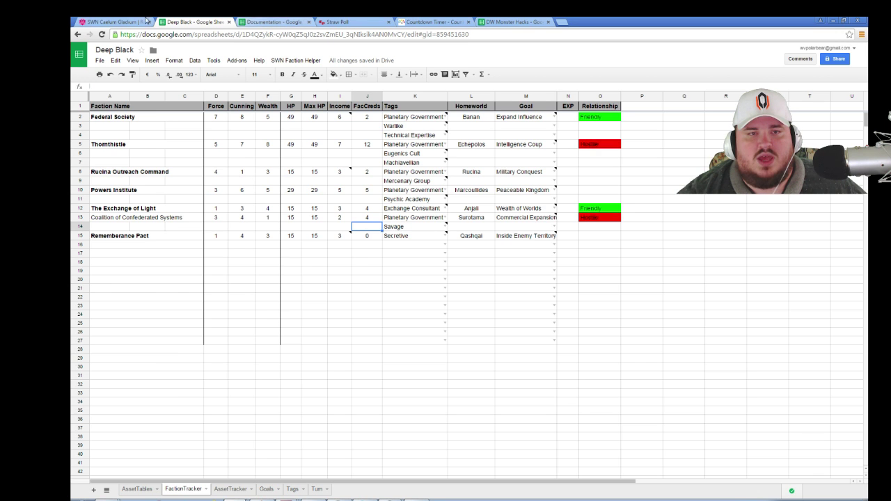
click(112, 22)
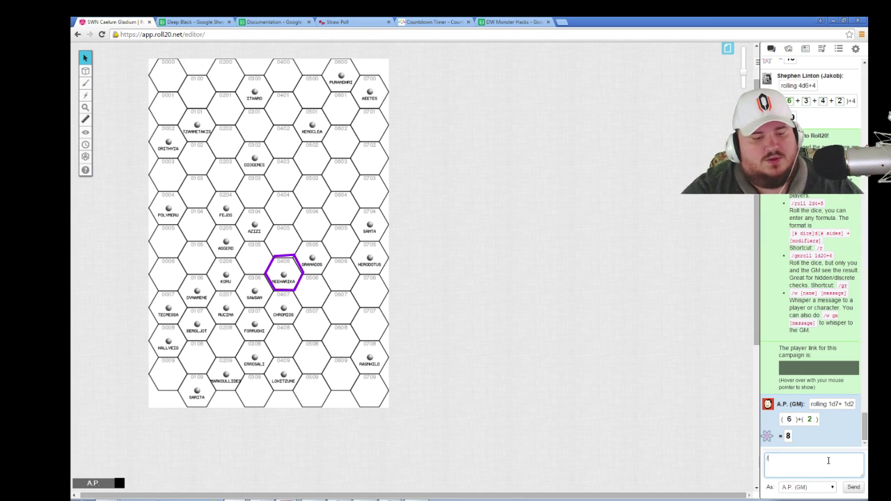
text(/roll 1d10+4)
key(Return)
text(/roll 1d10+1)
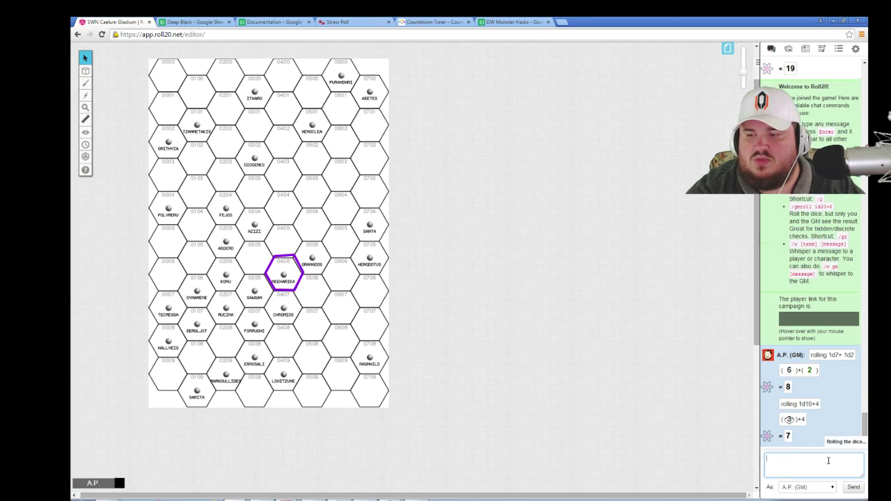
key(Return)
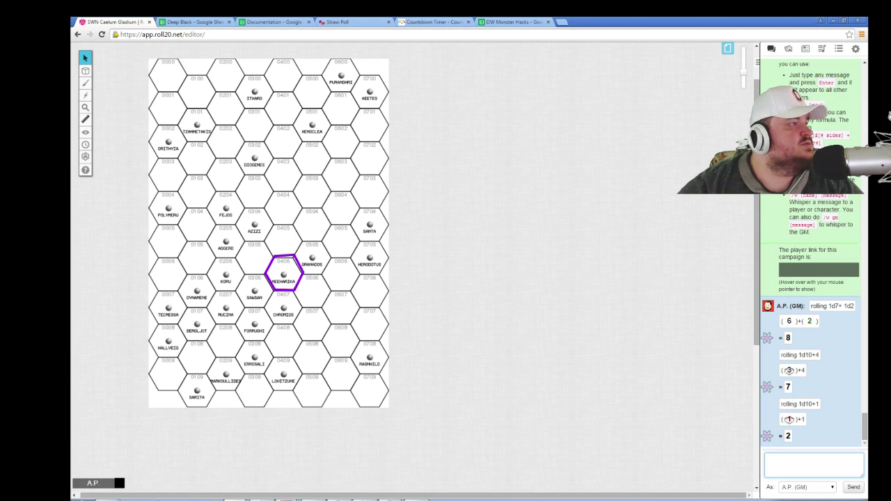
- Roll 1d4+1 in the Roll20 chat for the attack's damage
key(alt+Tab)
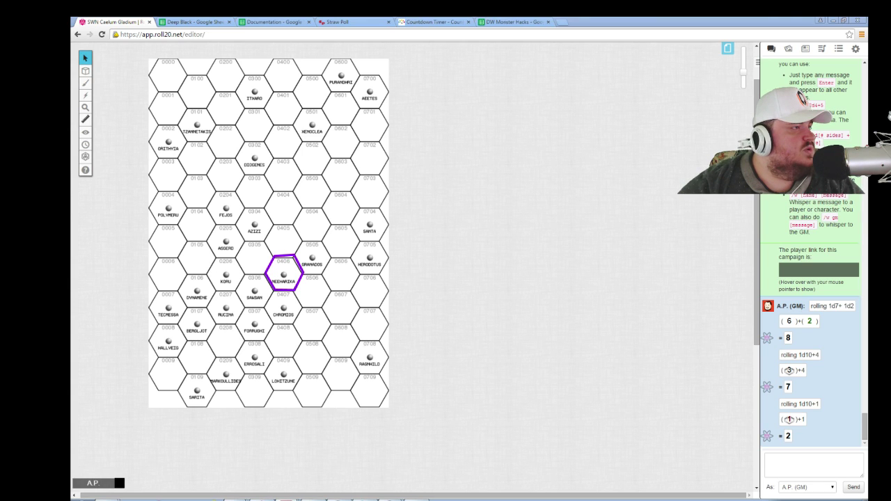
click(823, 470)
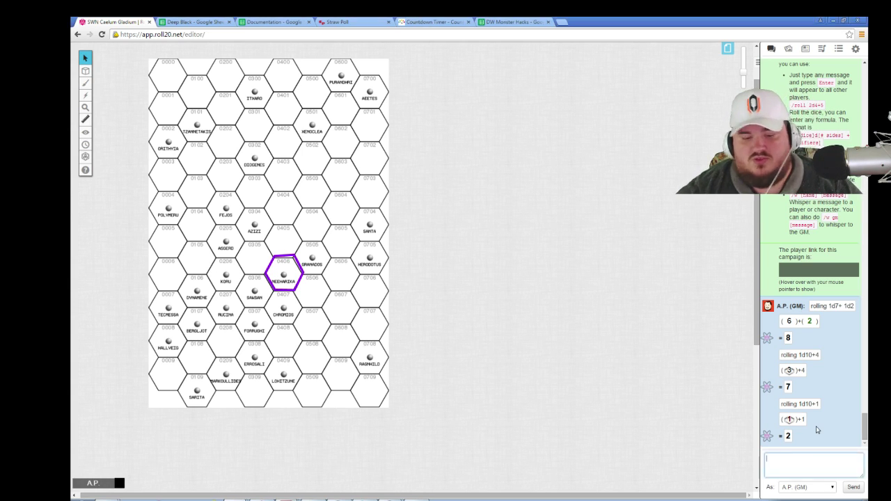
text(/roll 1d)
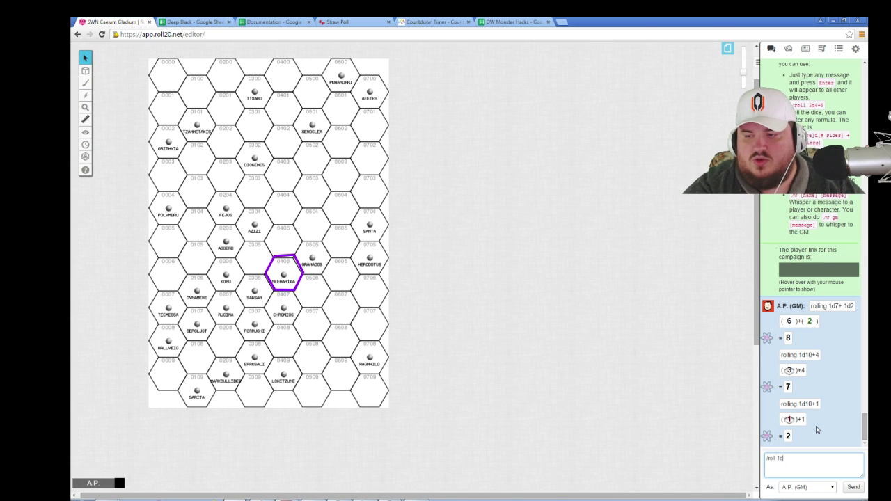
text(4+1)
key(Return)
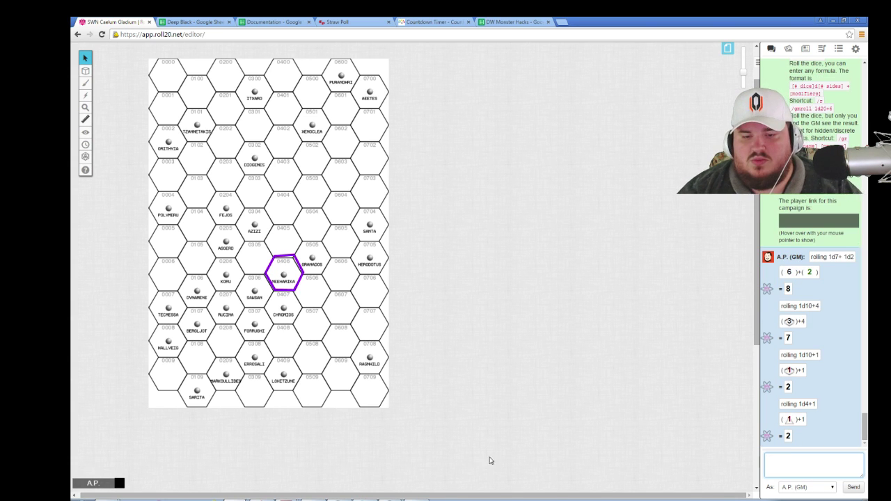
- Set the HP of the Rucina Outreach Command's Mercenaries to 4 in Deep Black's AssetTracker sheet
click(268, 21)
click(191, 22)
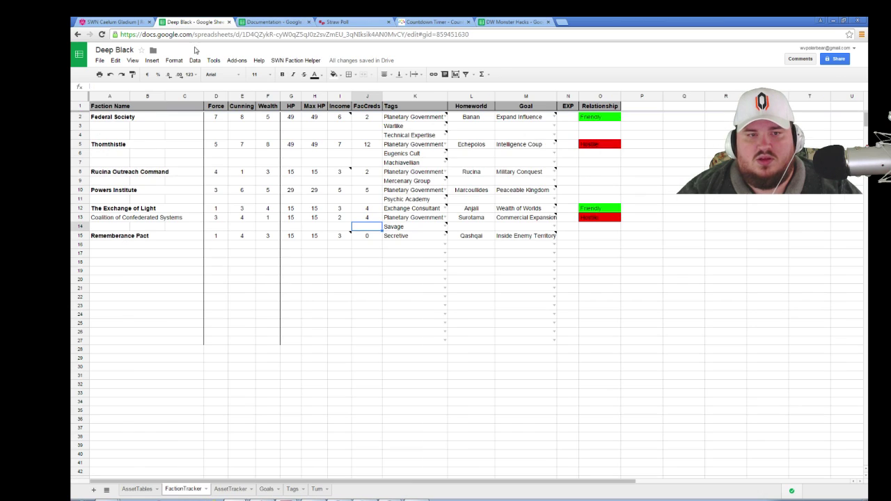
click(234, 489)
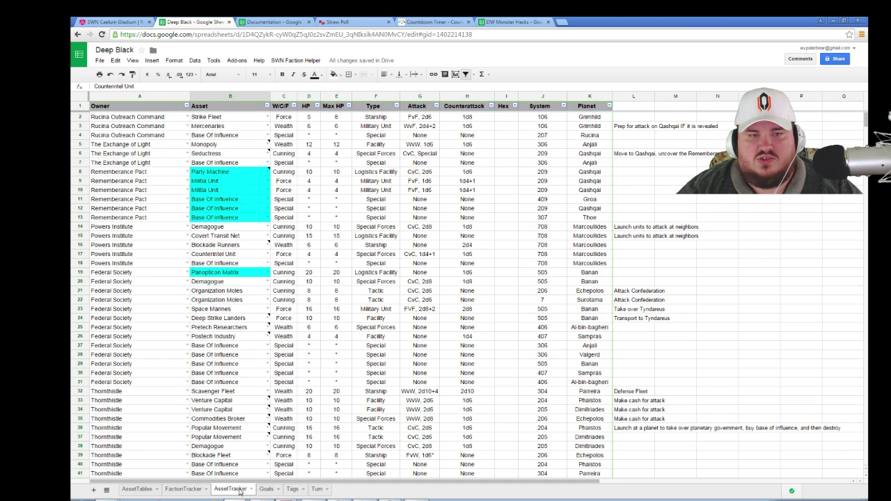
click(310, 128)
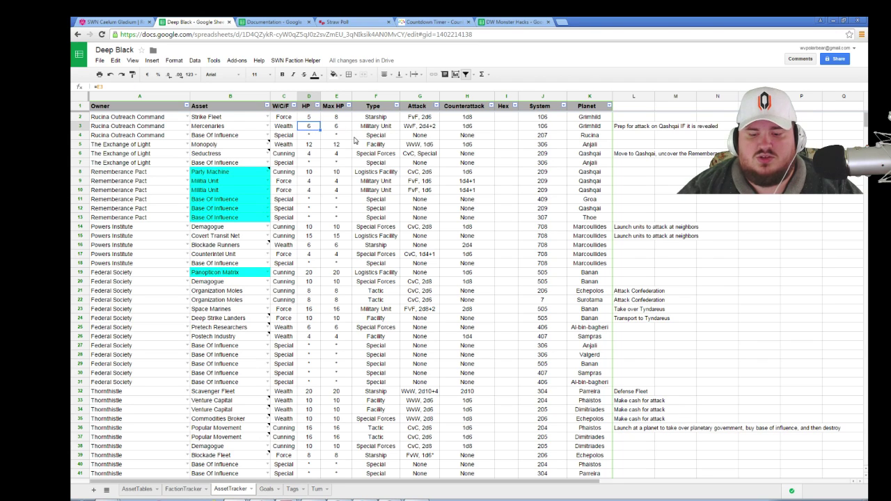
text(4)
key(Return)
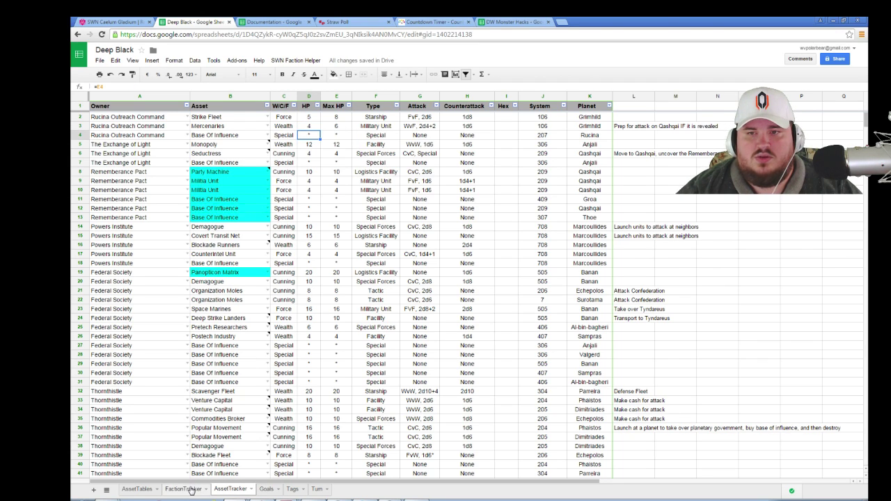
- Append "; Mercenaries are hit for 2 damage" to the Coalition of Confederated Systems' Turn 2 entry in the Turn sheet
click(293, 489)
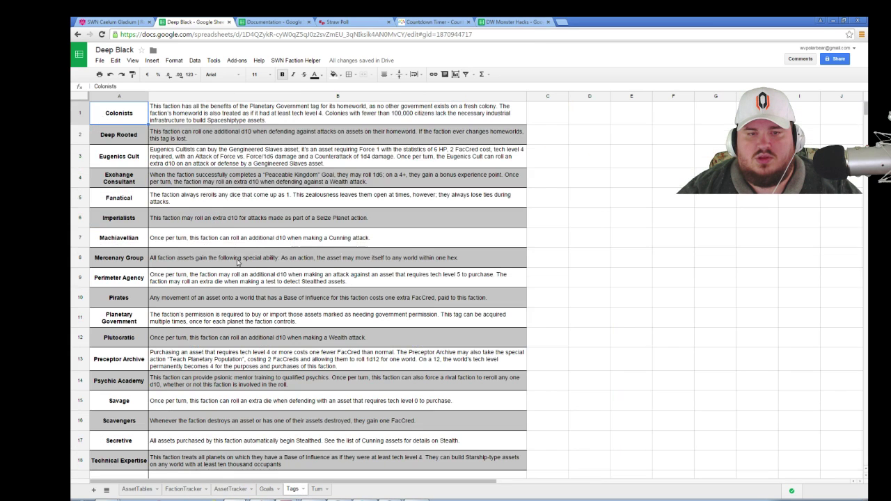
click(317, 489)
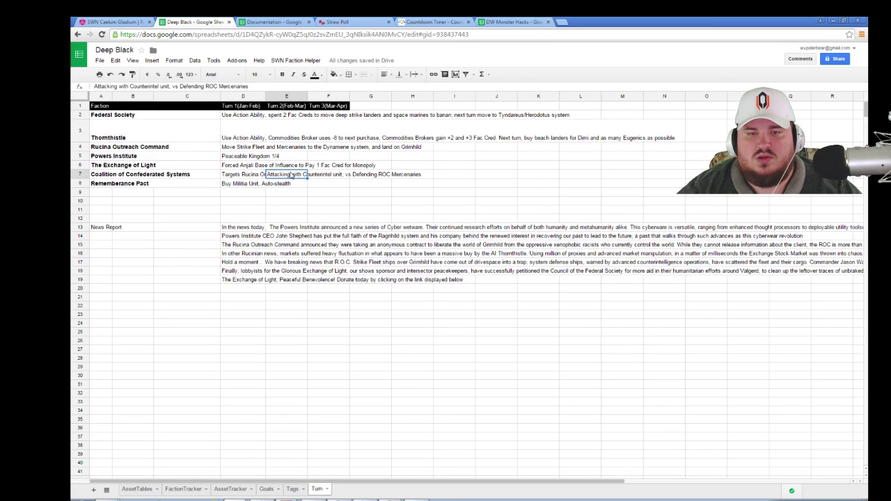
double_click(292, 176)
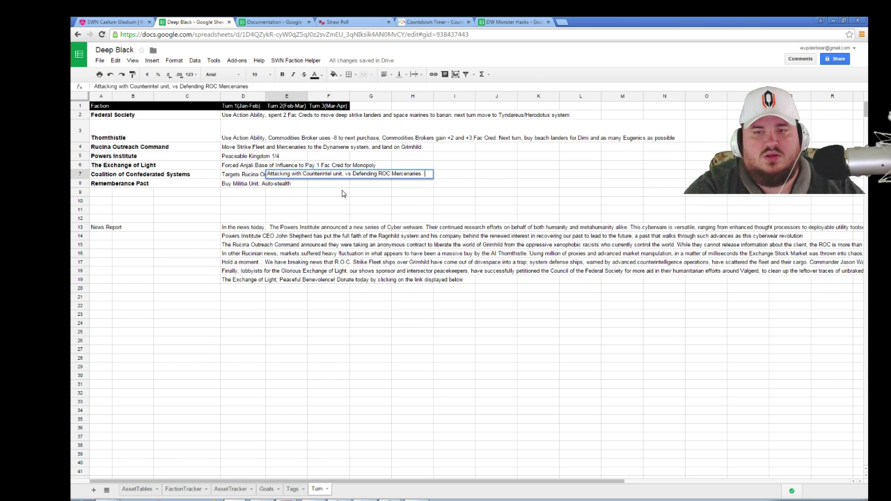
key(BackSpace)
key(Escape)
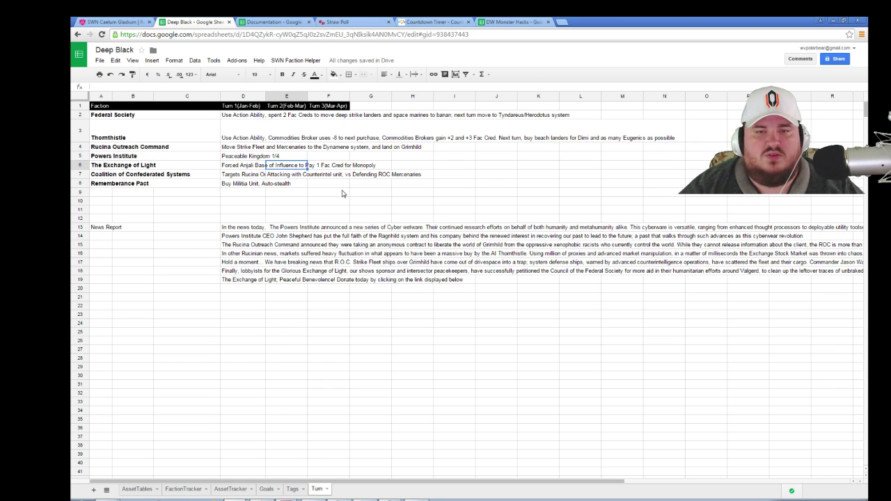
click(276, 177)
double_click(276, 177)
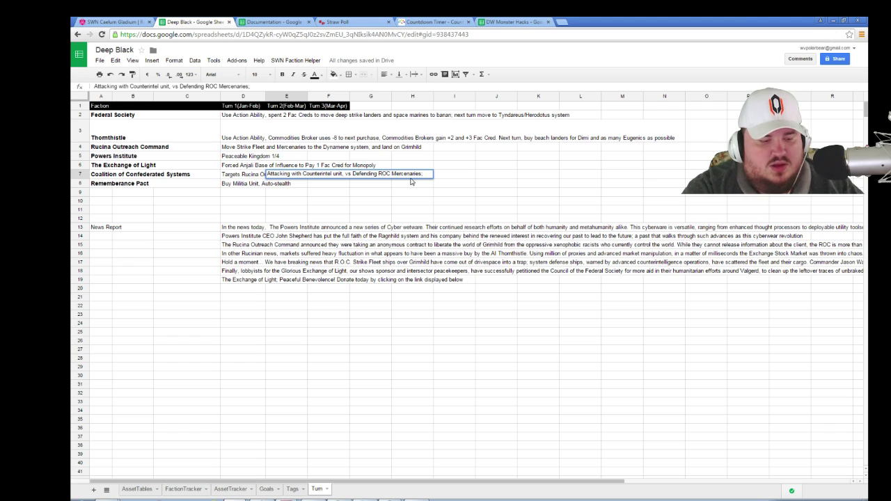
text(Mercen)
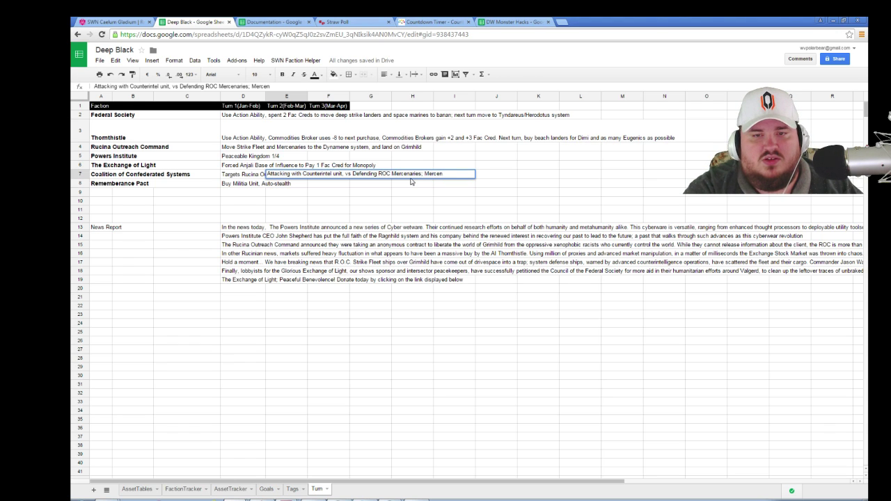
text(aries are )
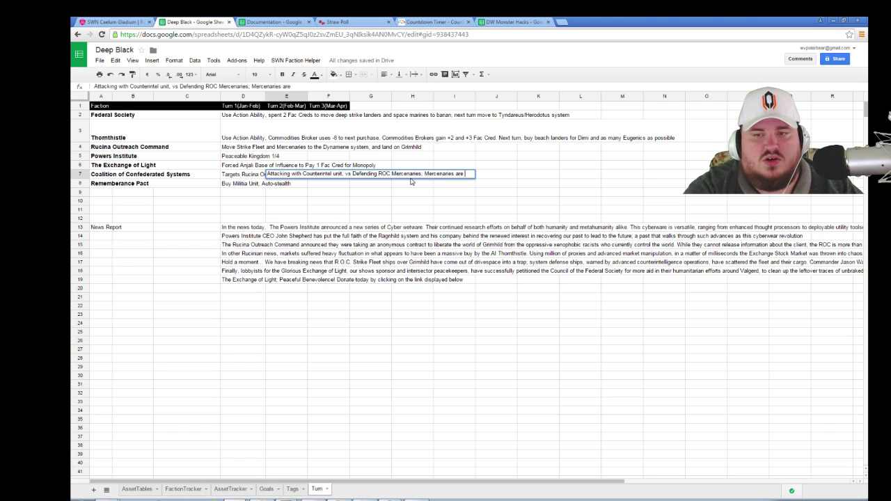
text(hit for 2 damage)
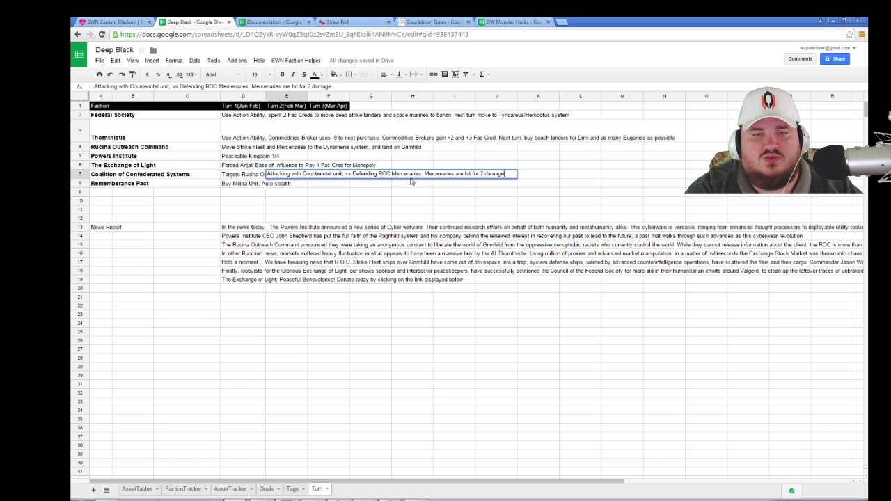
key(Return)
- Clear the previous news report in the Turn sheet and begin a new one beside the News Report label with "Fighting intensifies in"
drag(231, 219, 516, 335)
key(Delete)
double_click(246, 227)
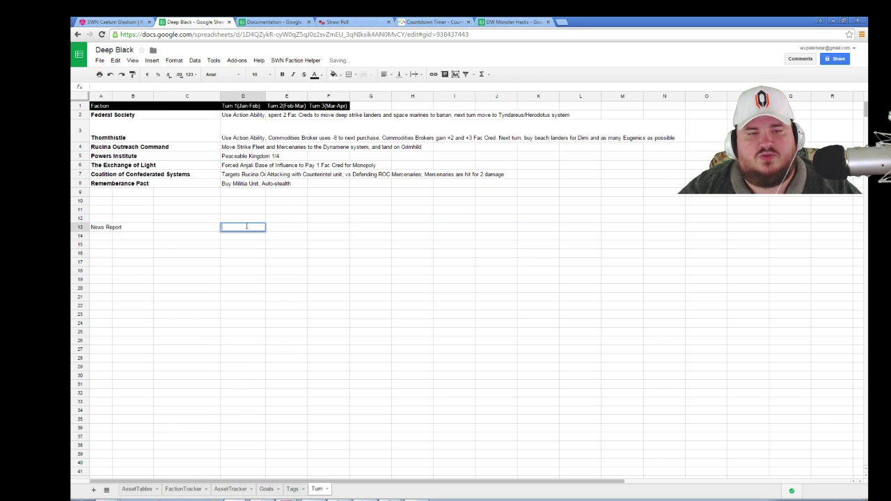
text(Fighting )
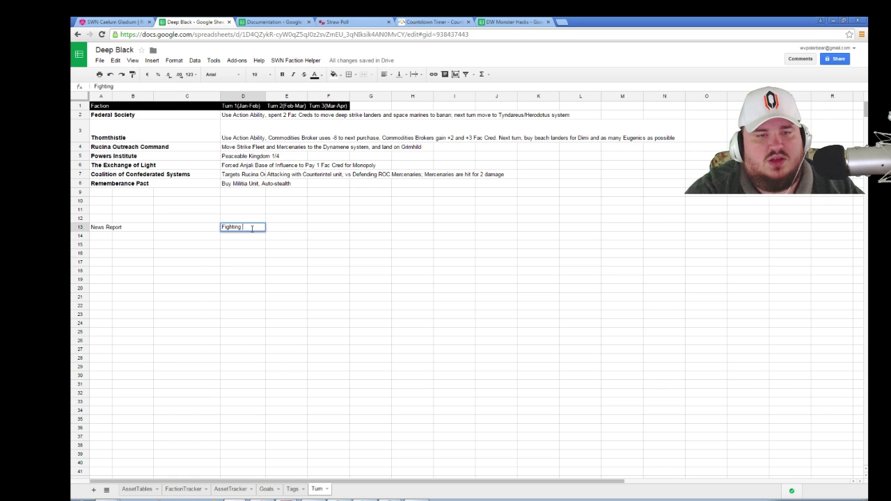
text(intensifies in)
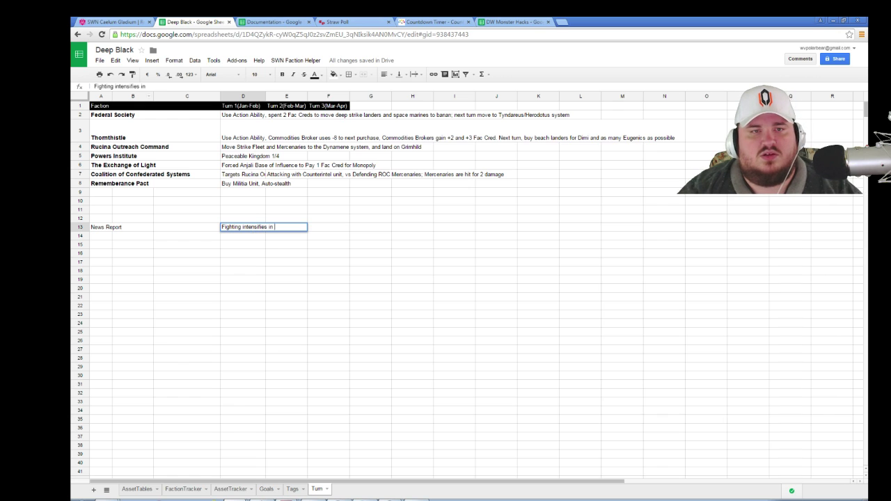
- Check the system's name on the Roll20 sector map and continue the Deep Black news report with "Dynamene system as the"
click(111, 21)
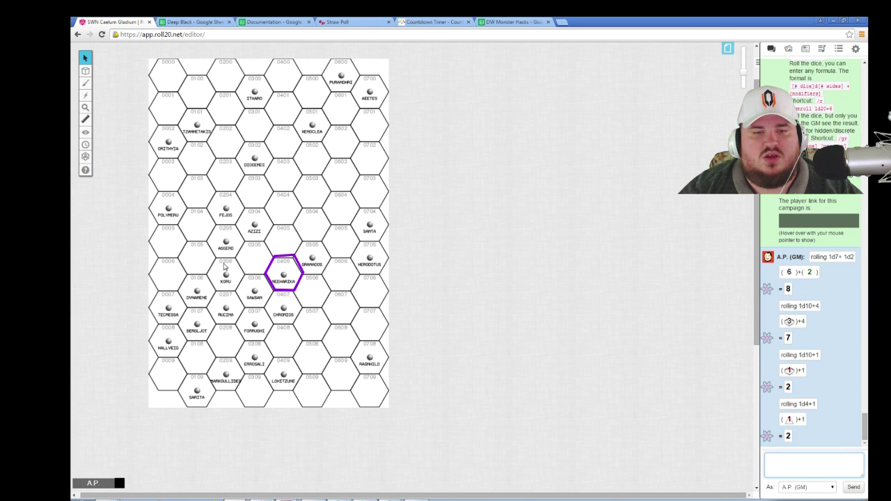
click(511, 22)
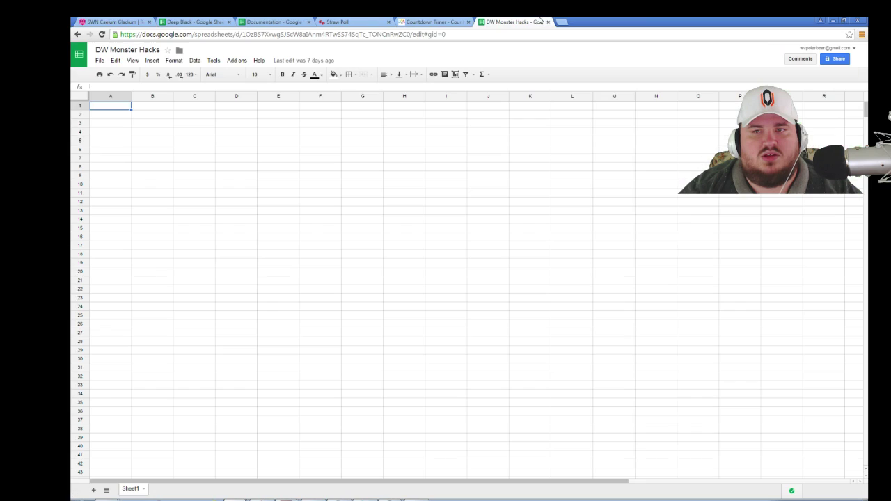
click(219, 21)
text(Dynamene system)
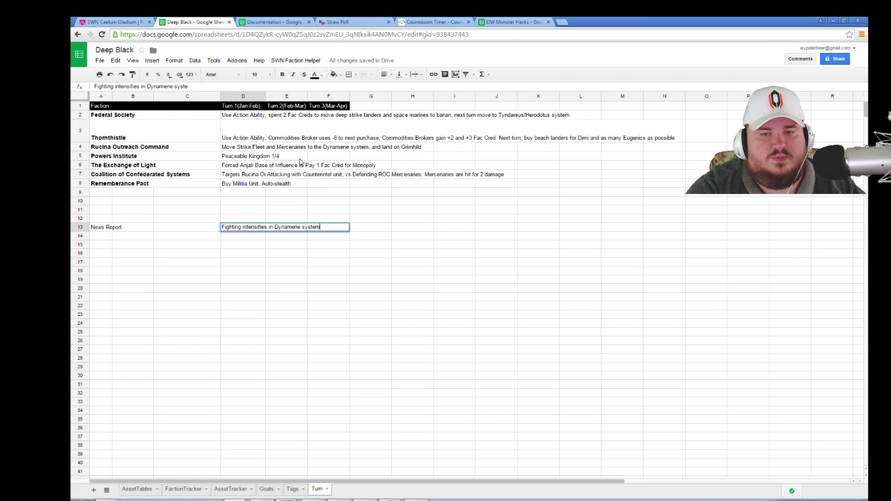
text( as the p)
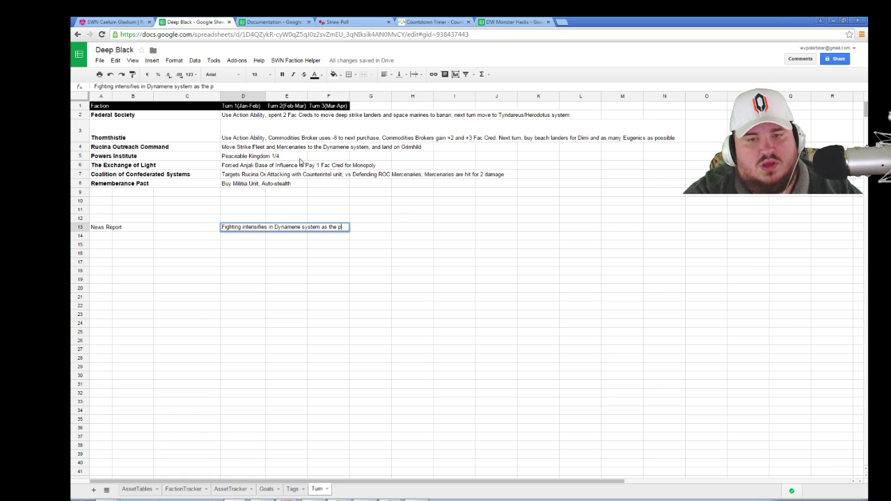
text(lanet Grimhild has)
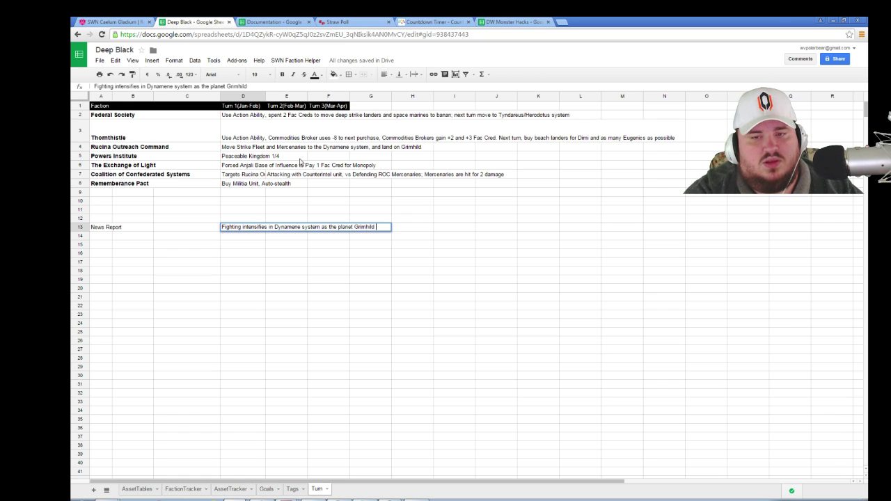
key(BackSpace)
key(BackSpace)
key(BackSpace)
key(BackSpace)
key(BackSpace)
key(BackSpace)
key(BackSpace)
key(BackSpace)
key(BackSpace)
key(BackSpace)
key(BackSpace)
key(BackSpace)
key(BackSpace)
key(BackSpace)
key(BackSpace)
key(BackSpace)
key(BackSpace)
key(BackSpace)
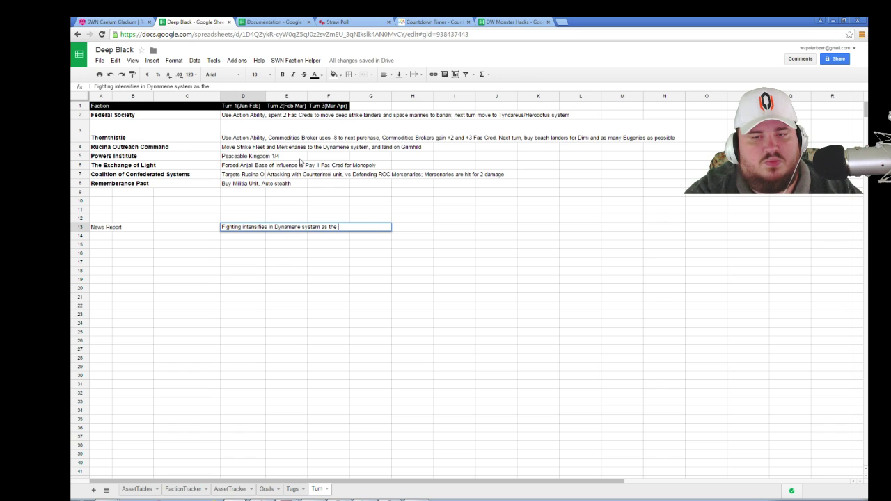
text(space)
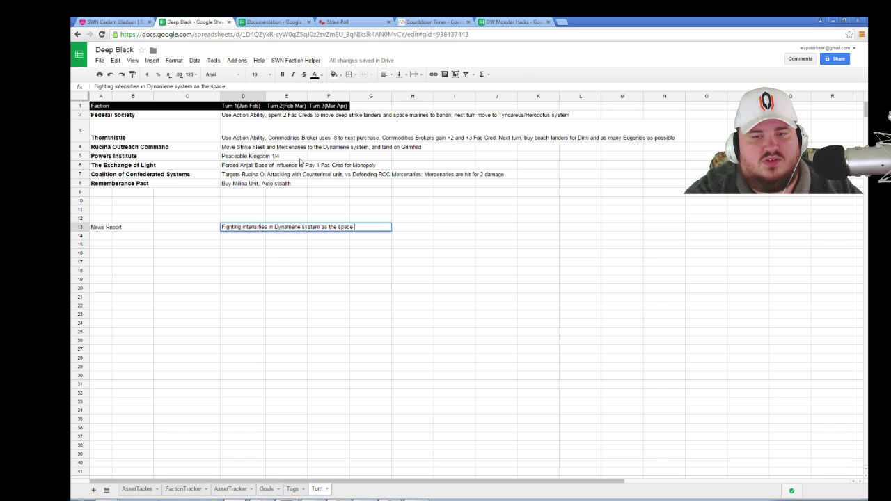
text(c)
key(BackSpace)
key(BackSpace)
key(BackSpace)
key(BackSpace)
- Complete the opening sentence of the news report with "void above Grimhild has become a hotly contested battleground."
text(void a)
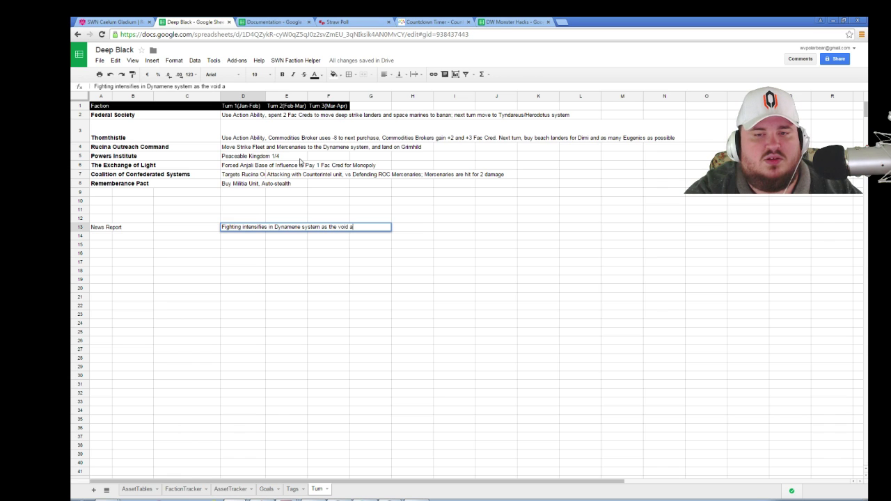
text(bove Grimh)
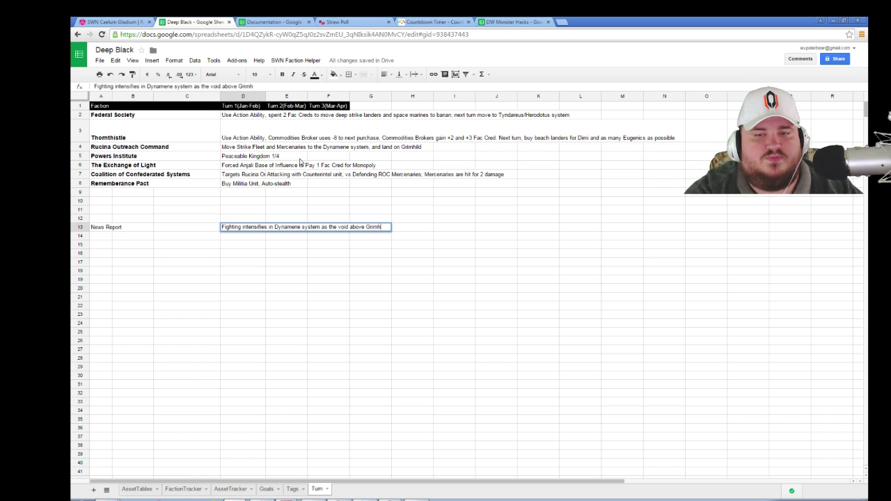
text(ild has become a)
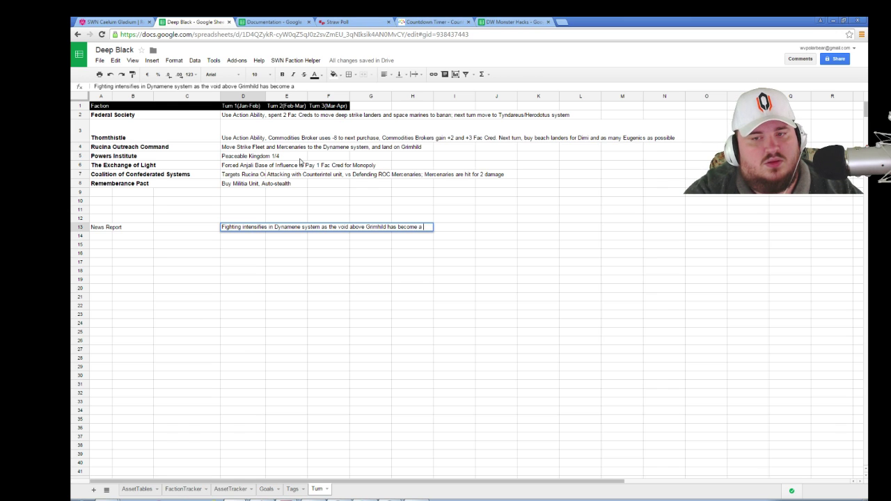
text( hotly contested battleground.)
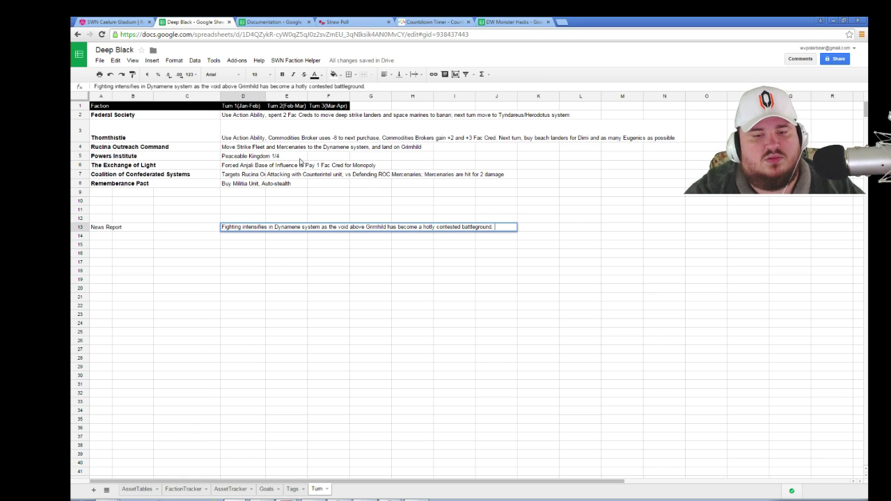
- Look up the ROC commander and CCS general in Documentation's Weekly Update sheet and write in the Deep Black report that they "continue to battle it out,"
click(272, 22)
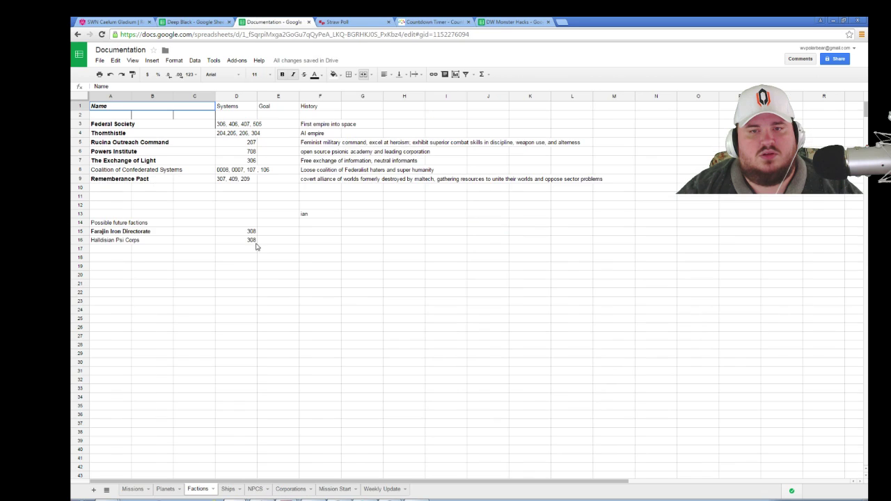
click(383, 488)
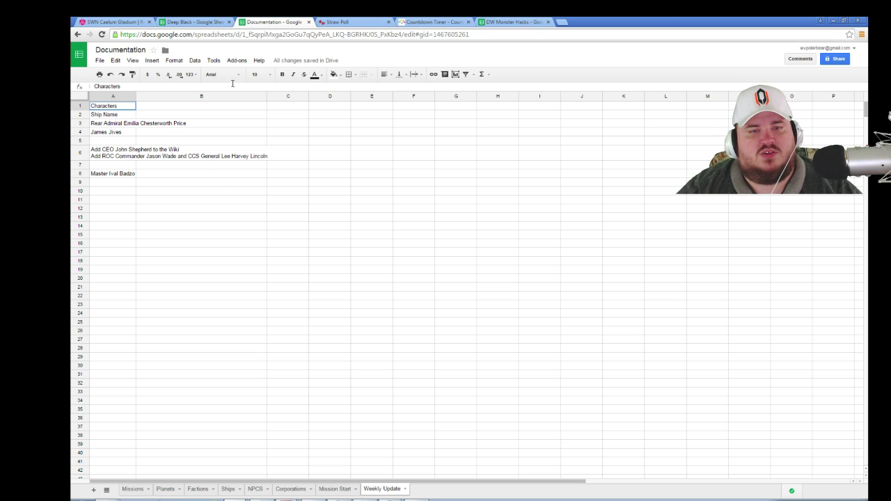
click(195, 22)
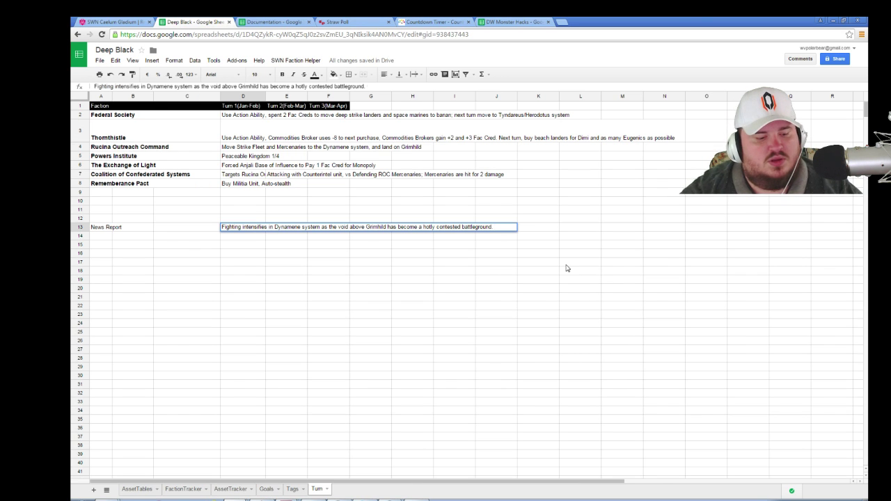
key(BackSpace)
text(ommander Wade )
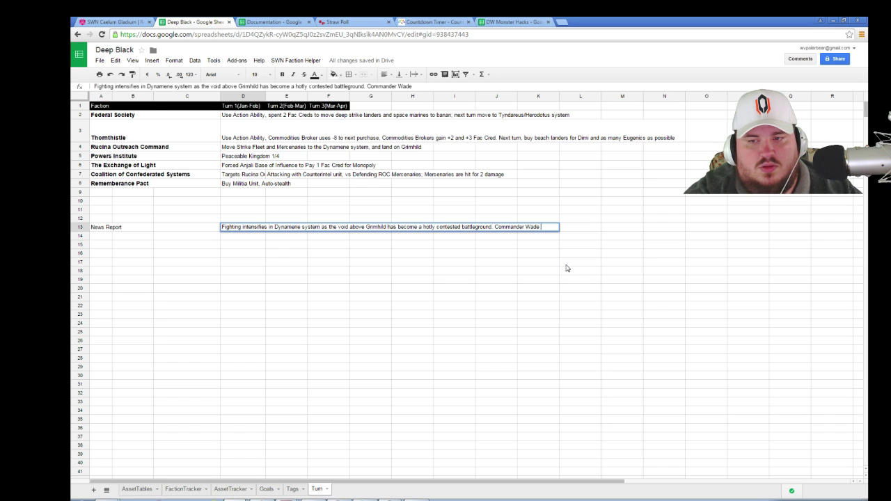
text(and General Li)
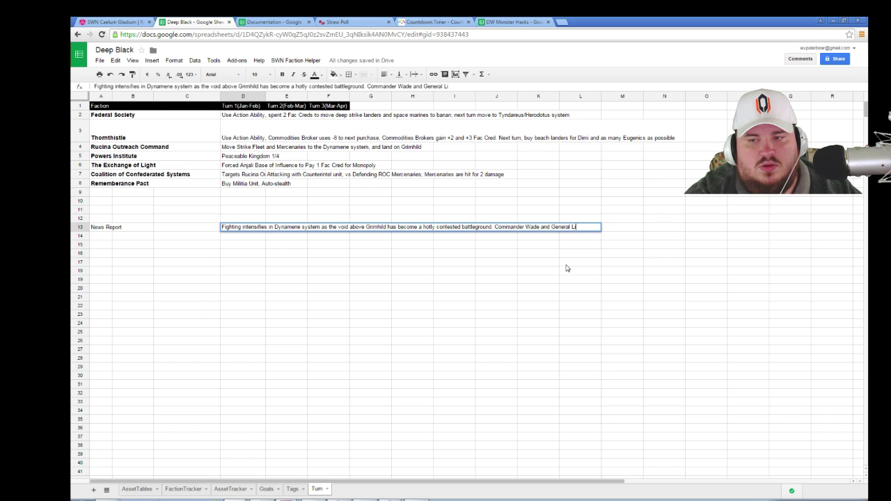
text(ncoln continue to battl)
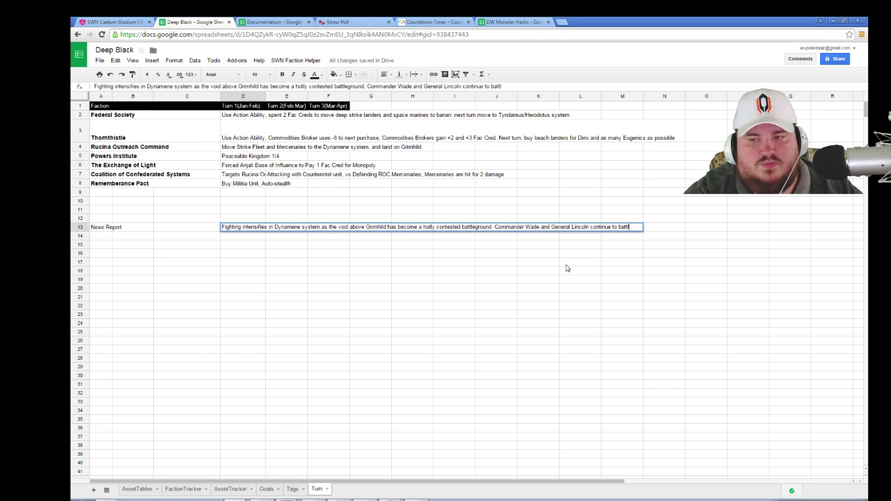
text(e it out, with th)
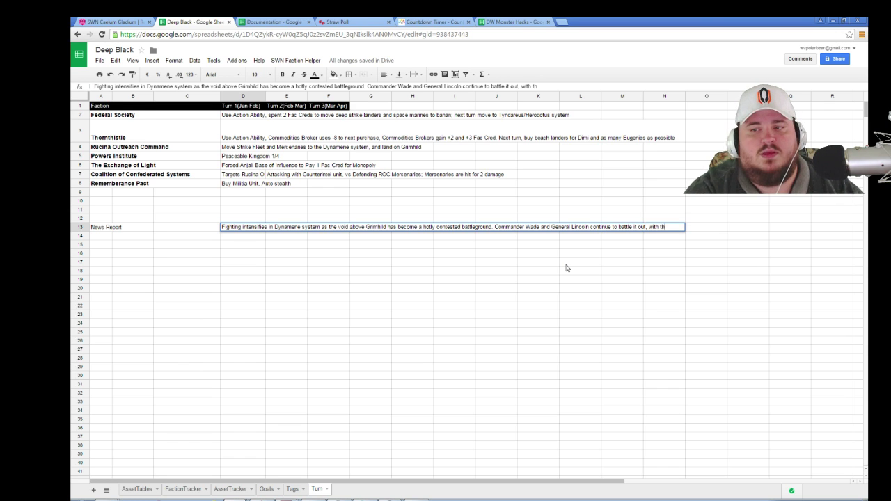
- Continue the news report sentence with "with the Rucianian mercenaries taking a critical hit to a dropship"
text(e Rucian)
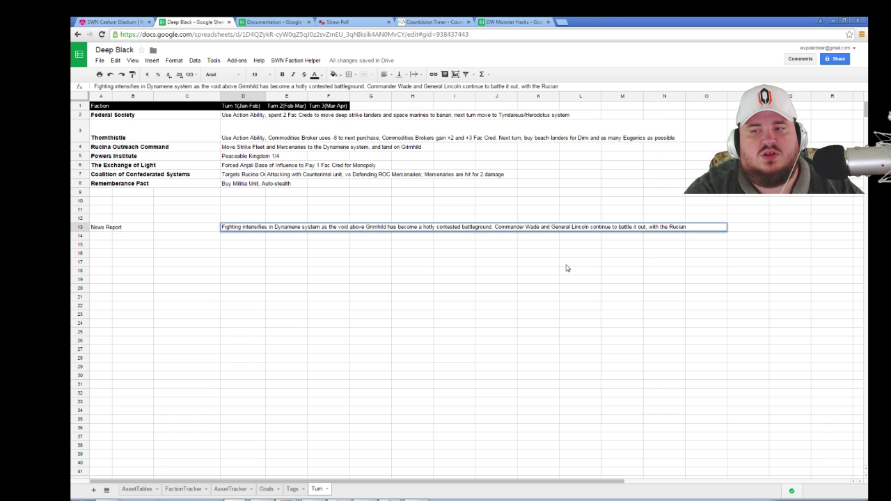
text(ian mercenaries takin)
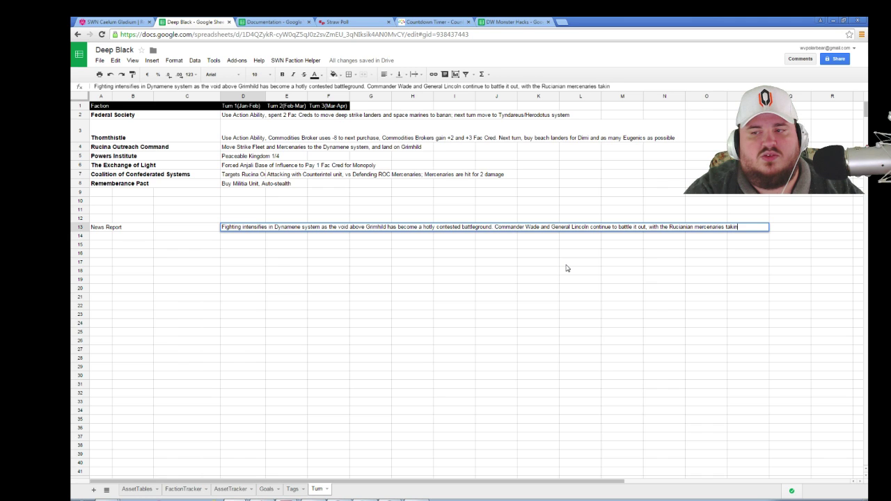
text(g a )
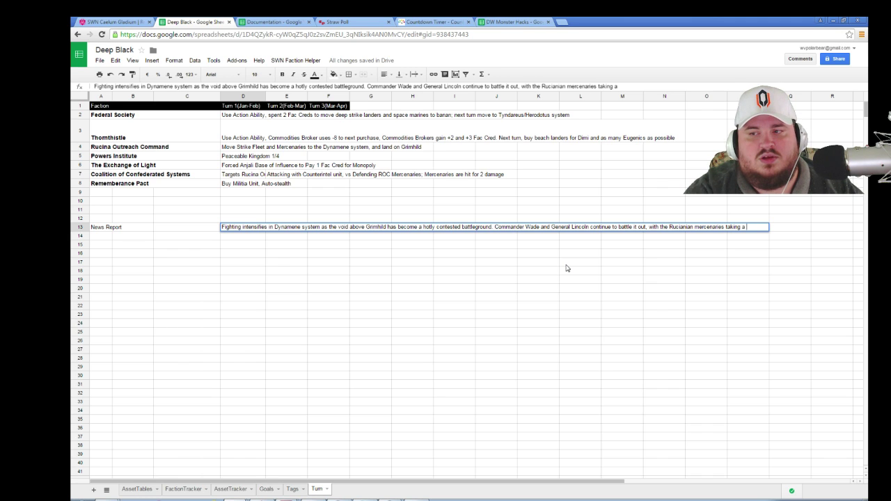
text(critical hi)
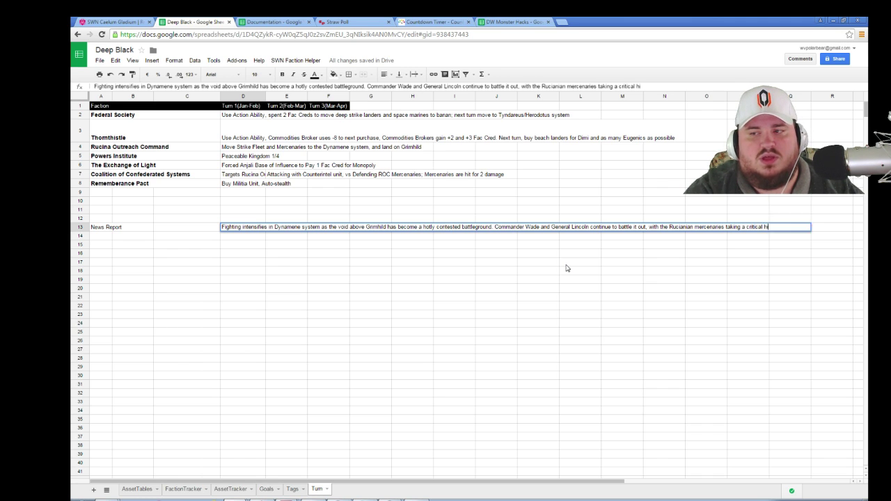
text(t to a dropshi)
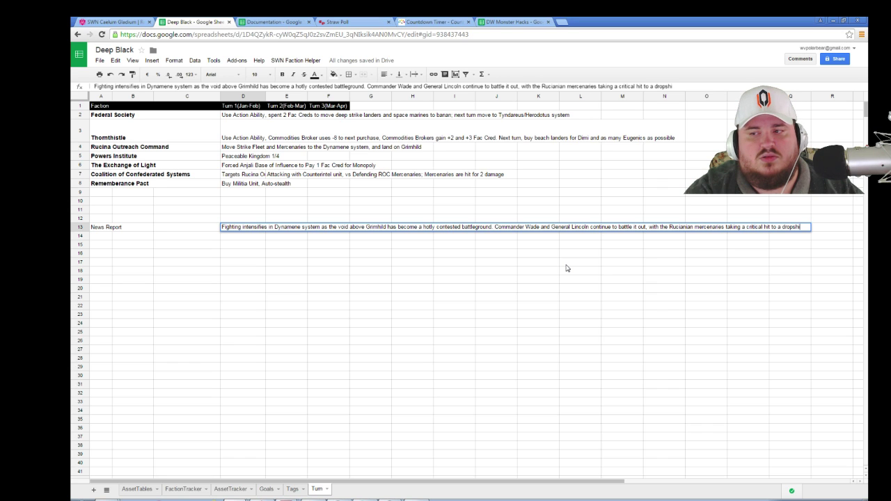
- End the mercenaries' sentence in the news report with "during an aborted landing sequence, losing all hands."
text(p during an abo)
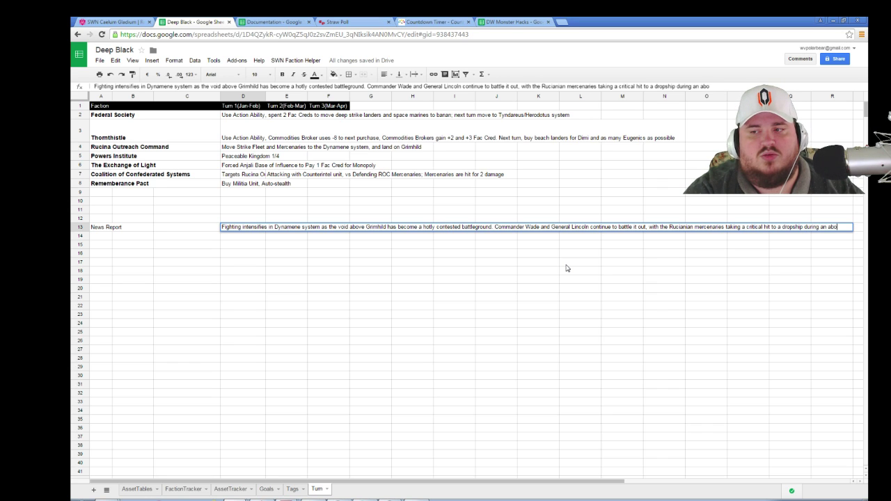
text(rte)
key(BackSpace)
text(ted landin)
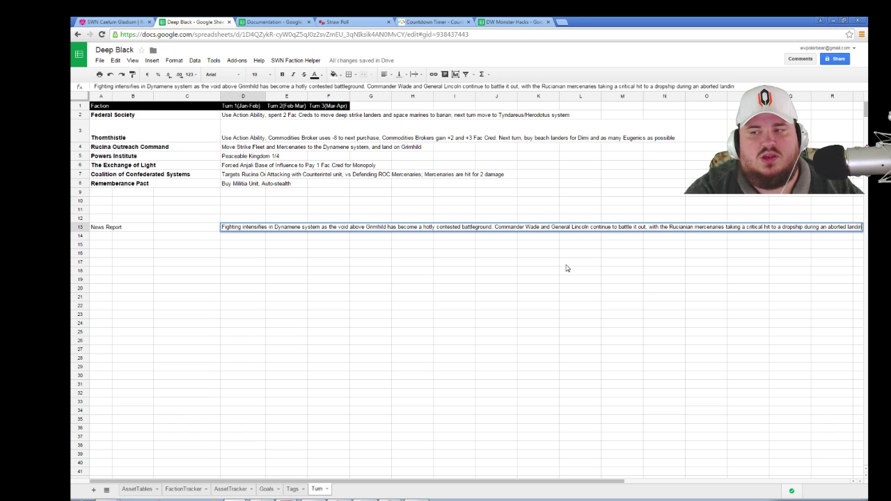
text(g sequence, losin)
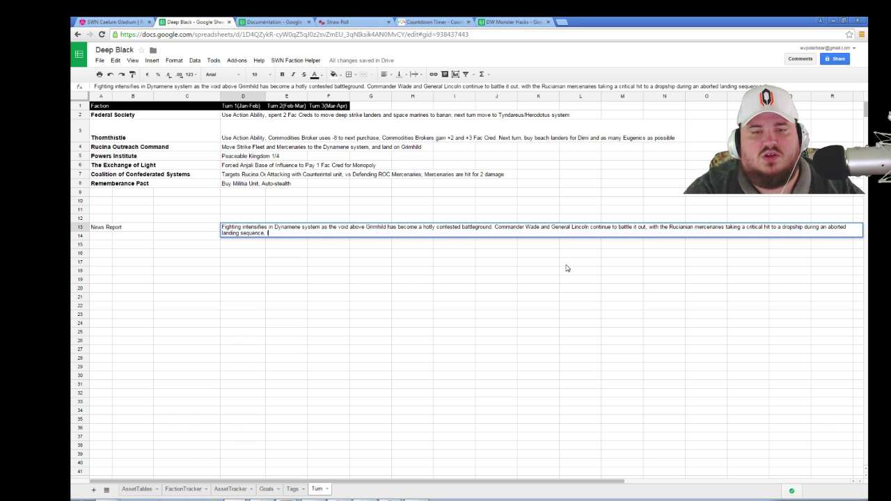
text(g all ah)
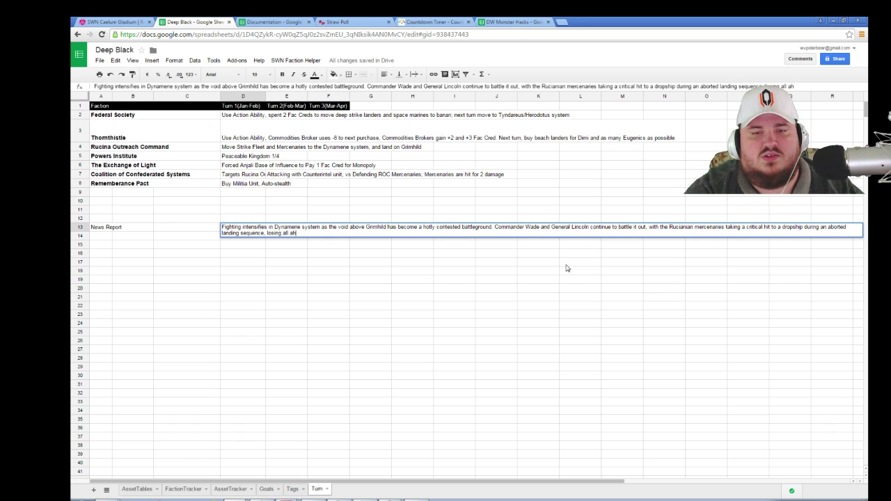
key(BackSpace)
key(BackSpace)
text(hands)
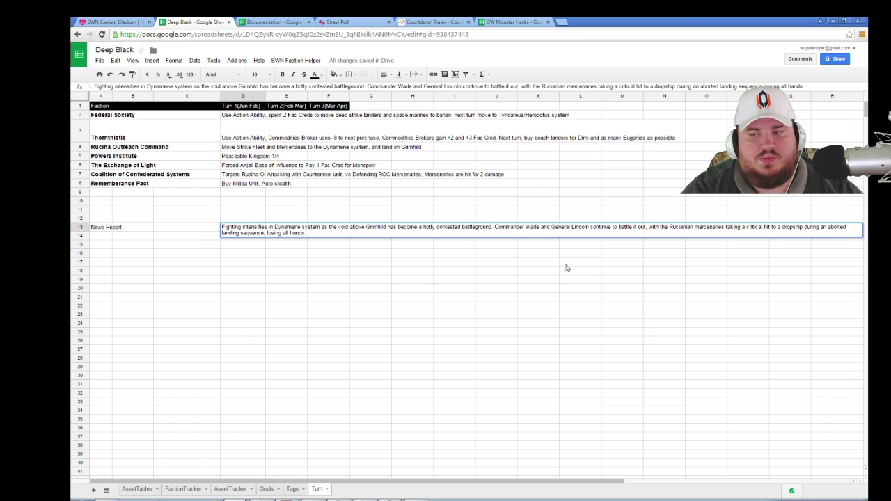
text(. General)
key(BackSpace)
key(BackSpace)
key(BackSpace)
key(BackSpace)
key(BackSpace)
key(BackSpace)
key(BackSpace)
key(BackSpace)
- Finish the report with "The General attributes this victory to the valor and skill of the people of Grimhild and the traditions of the Confederated powers."
text(The General attributes this victory to the valor and)
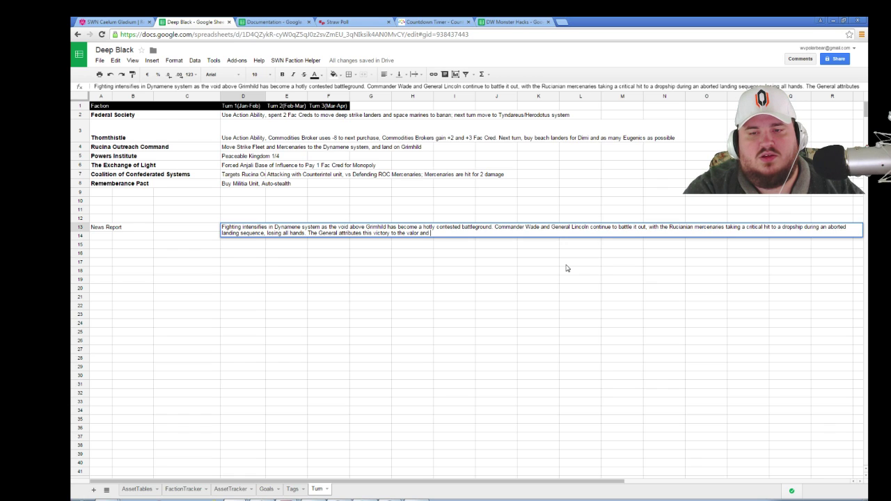
text( skill of the people of Grimhild and the traditions of the )
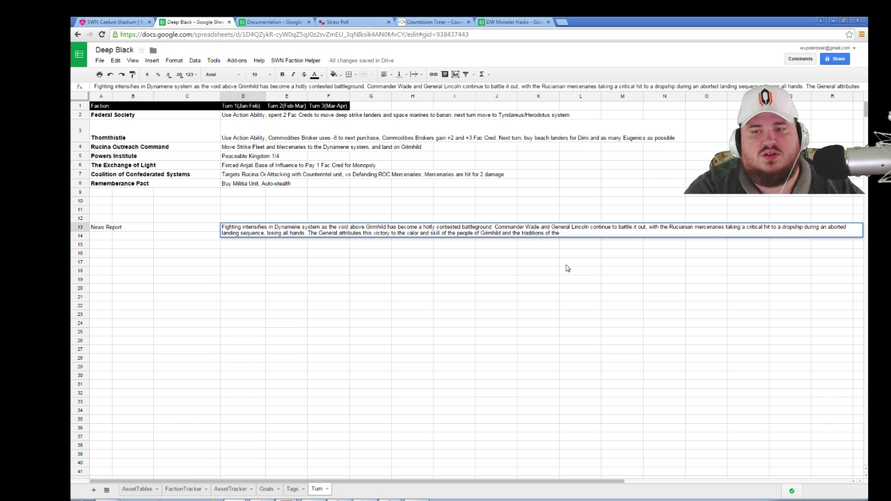
text(Confederated p)
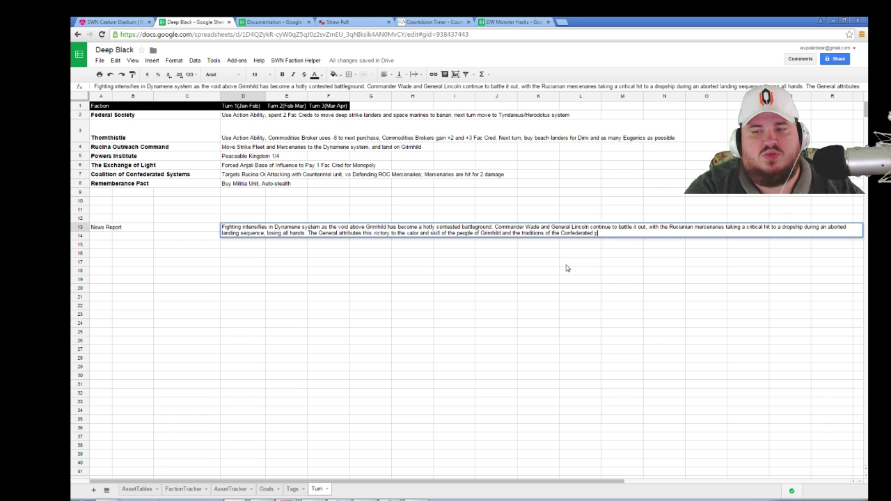
text(owers.)
key(Return)
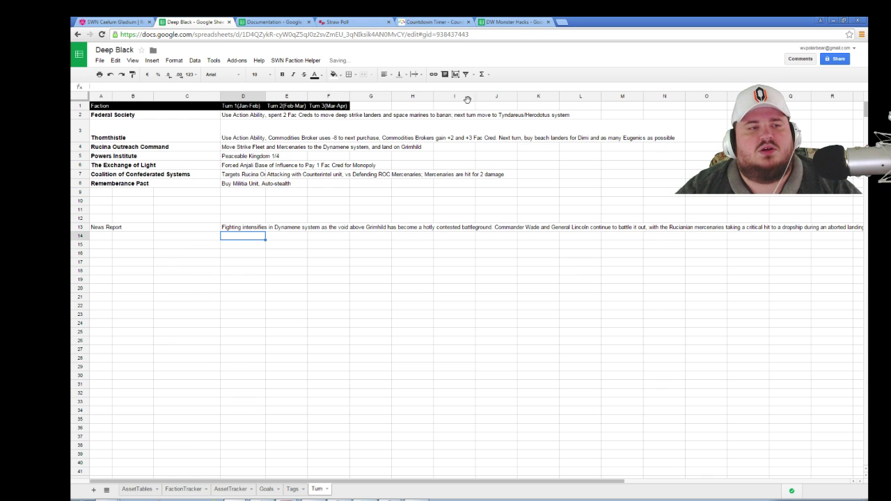
- In the FactionTracker sheet, add a Planetary Government tag for Rememberance Pact below its Secretive tag
click(183, 490)
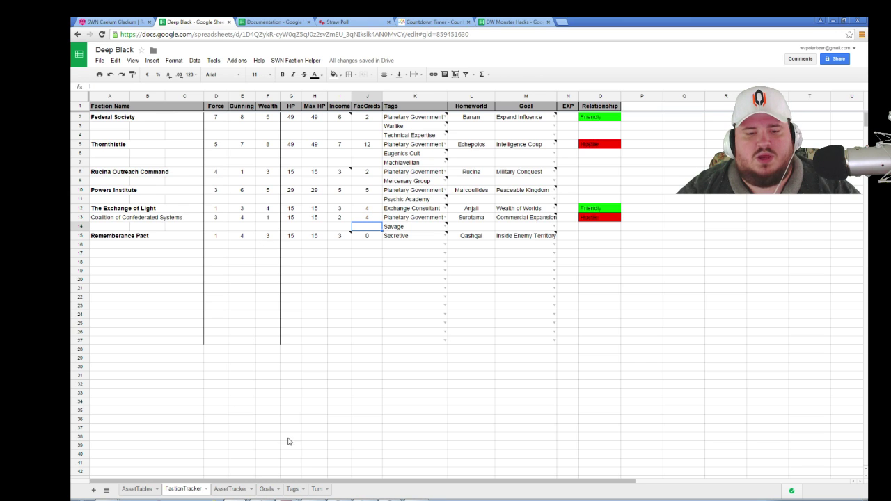
click(401, 248)
double_click(401, 248)
text(Plan)
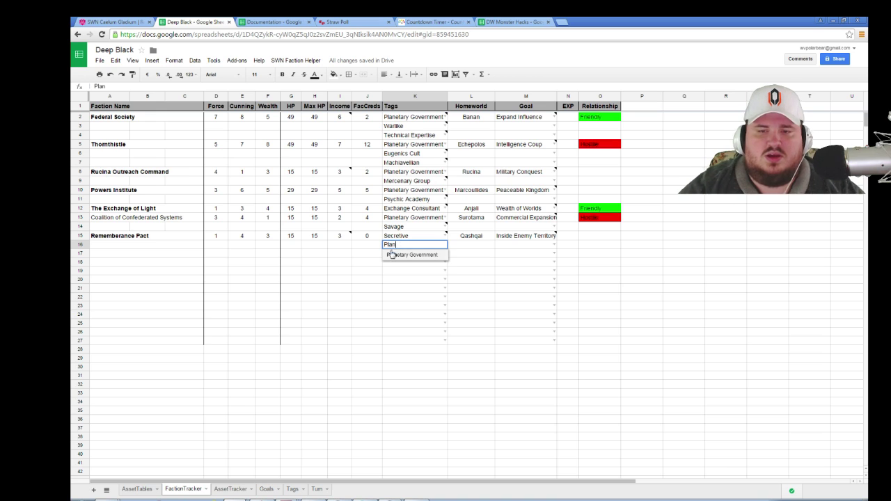
click(420, 255)
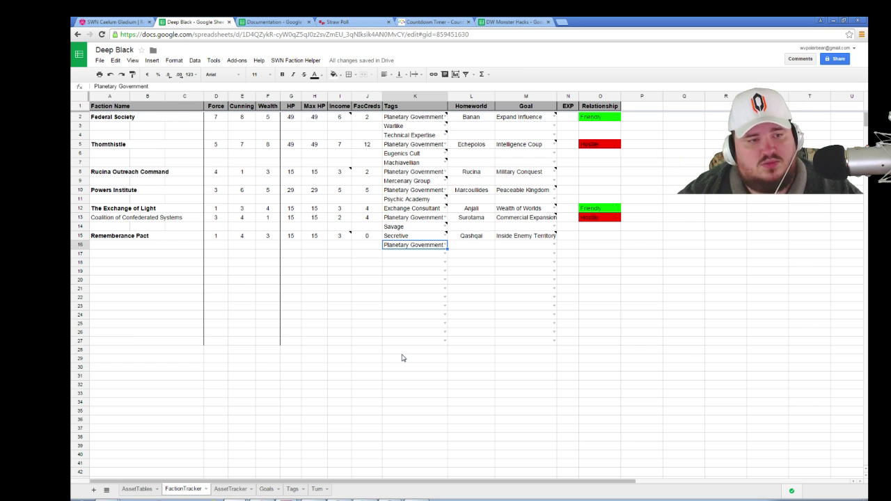
- Check Rememberance Pact's income formula and set the faction's FacCreds to 4
double_click(345, 239)
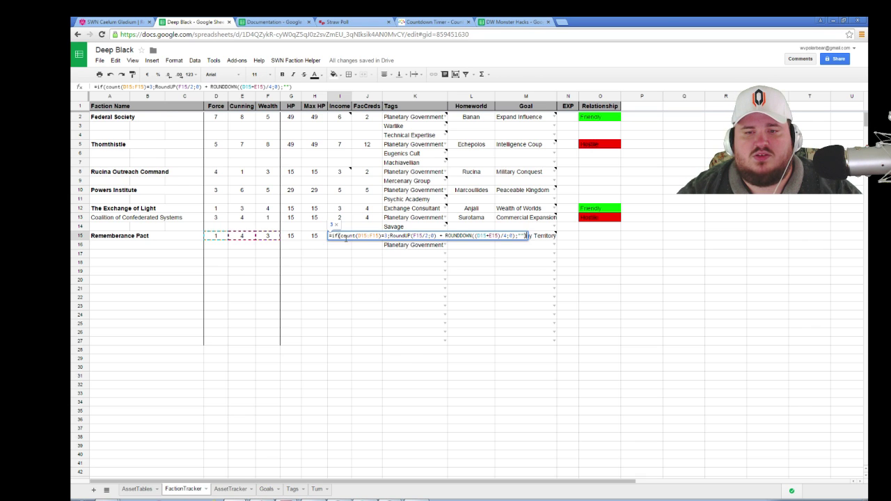
click(346, 266)
click(340, 236)
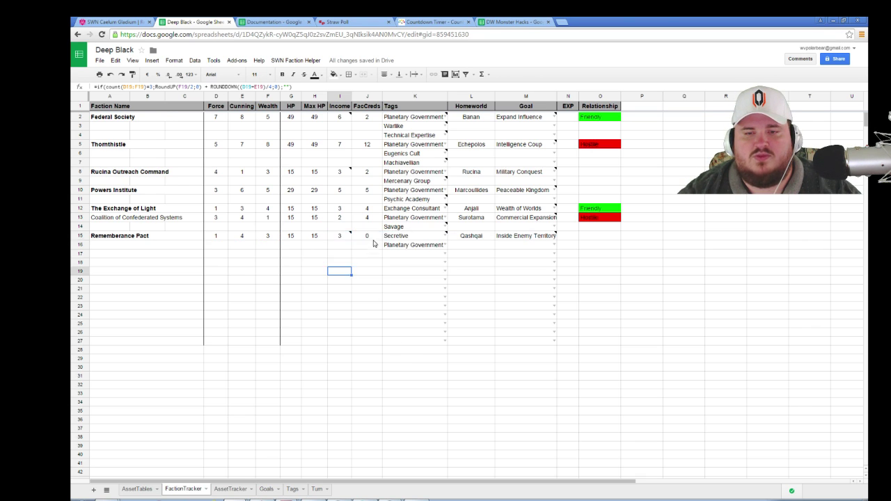
click(367, 236)
text(4)
key(Return)
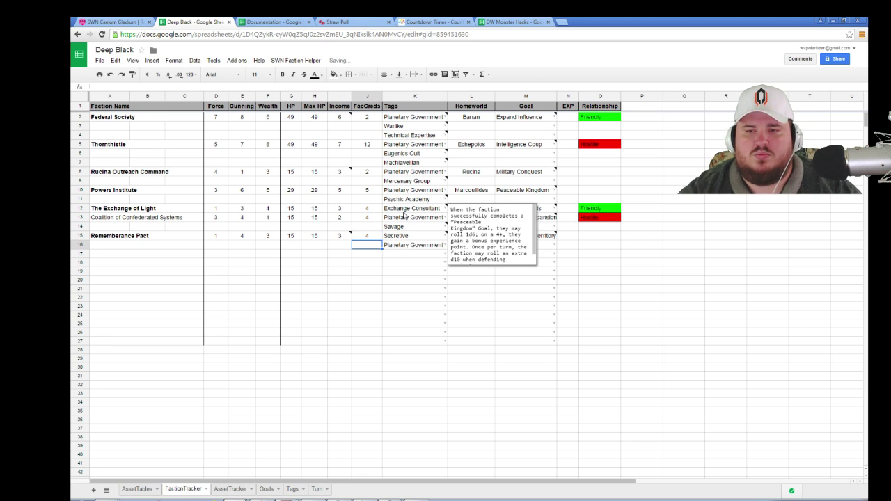
- Read the full note on Rememberance Pact's Inside Enemy Territory goal
click(475, 393)
click(534, 236)
click(534, 236)
key(Escape)
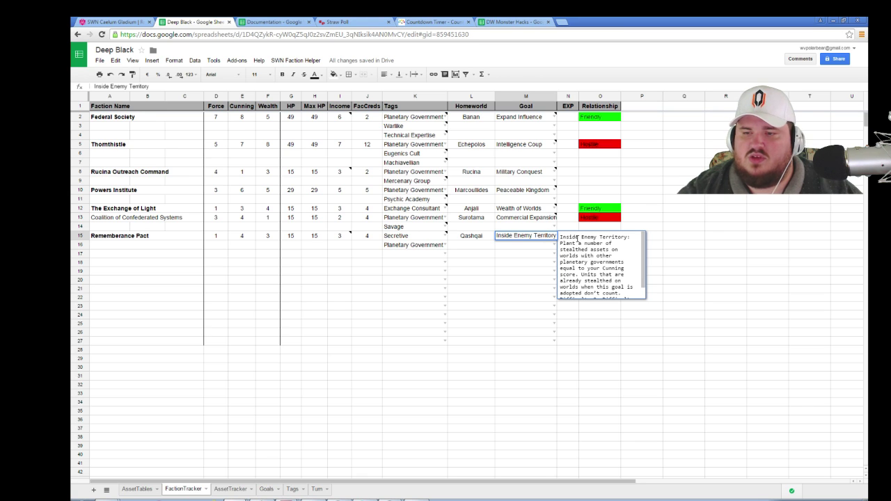
scroll(577, 241, down, 1)
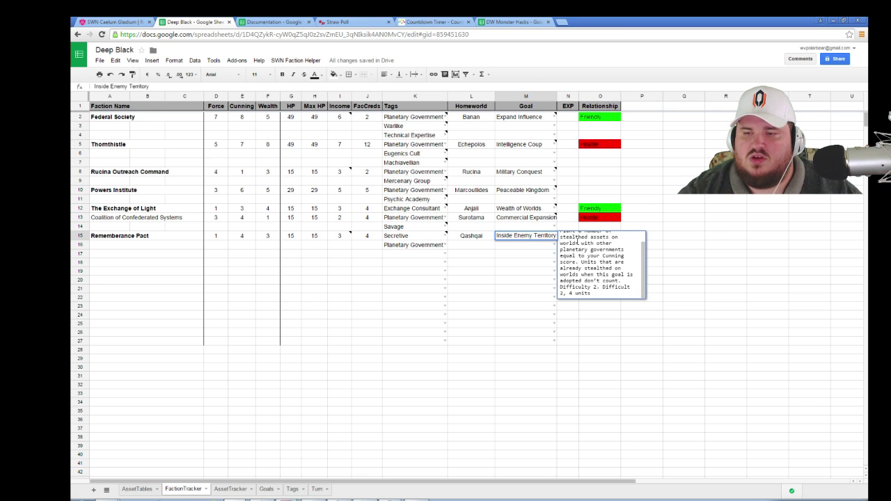
click(342, 309)
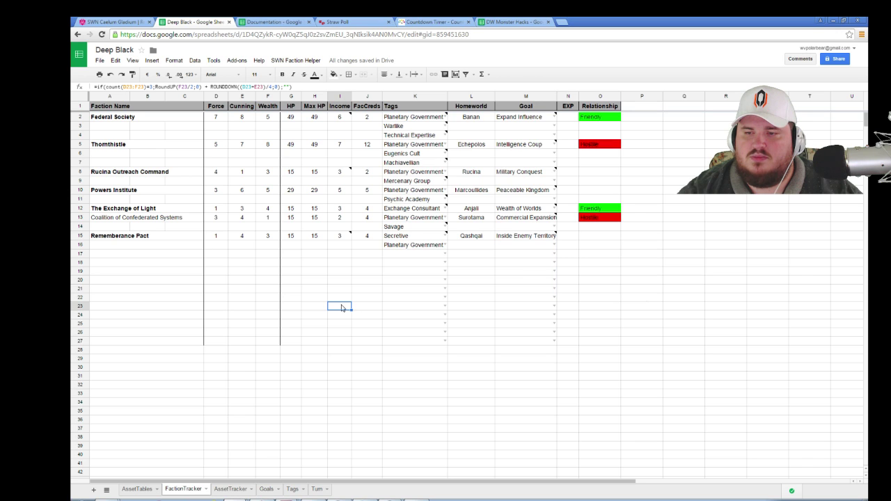
click(552, 238)
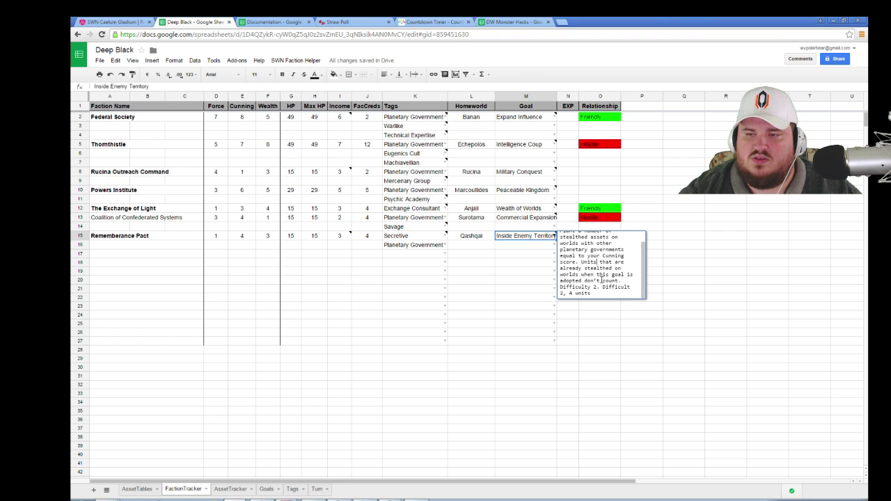
- Review Rememberance Pact's Turn 1 action, its assets in the AssetTracker sheet and the asset costs in AssetTables
click(317, 489)
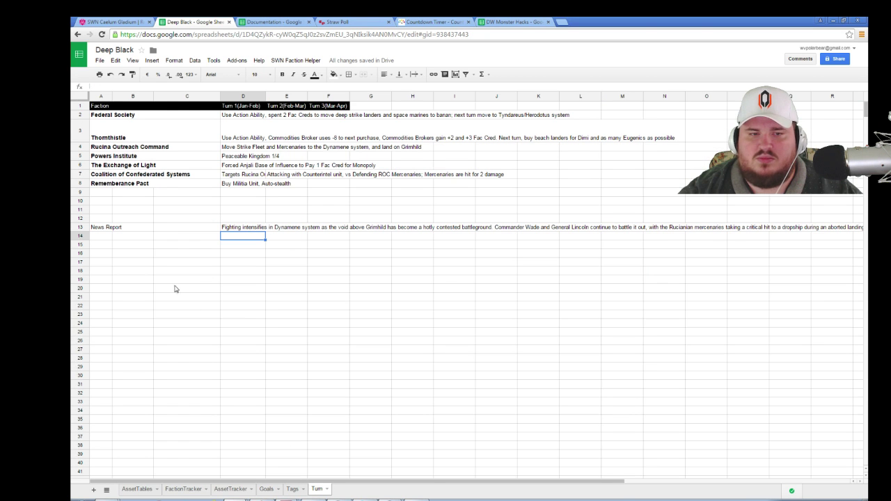
click(261, 185)
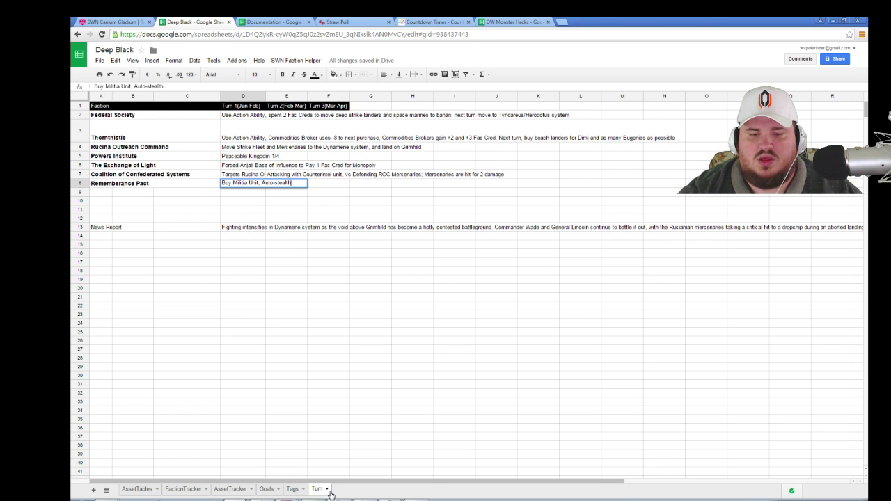
click(292, 489)
click(230, 489)
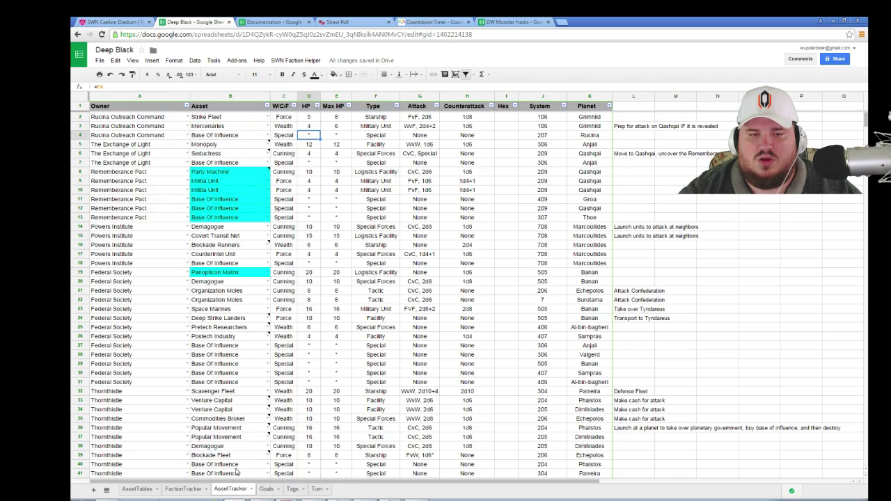
scroll(264, 381, down, 6)
scroll(189, 398, up, 6)
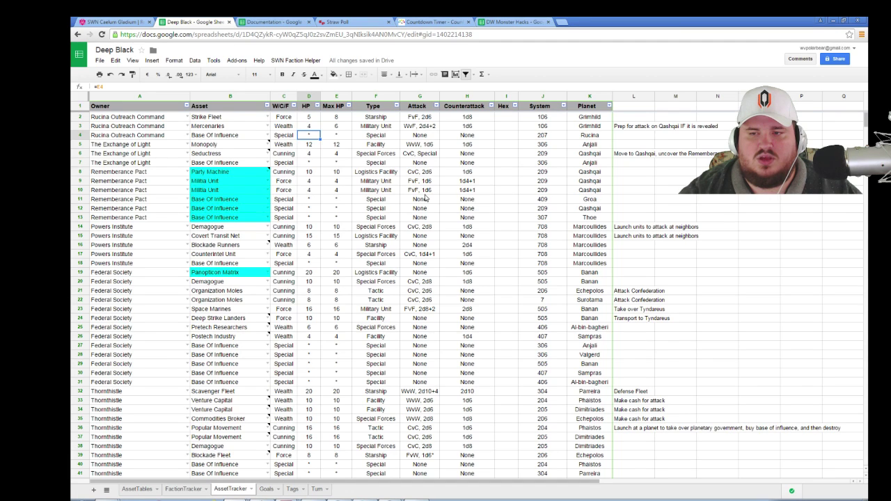
click(236, 190)
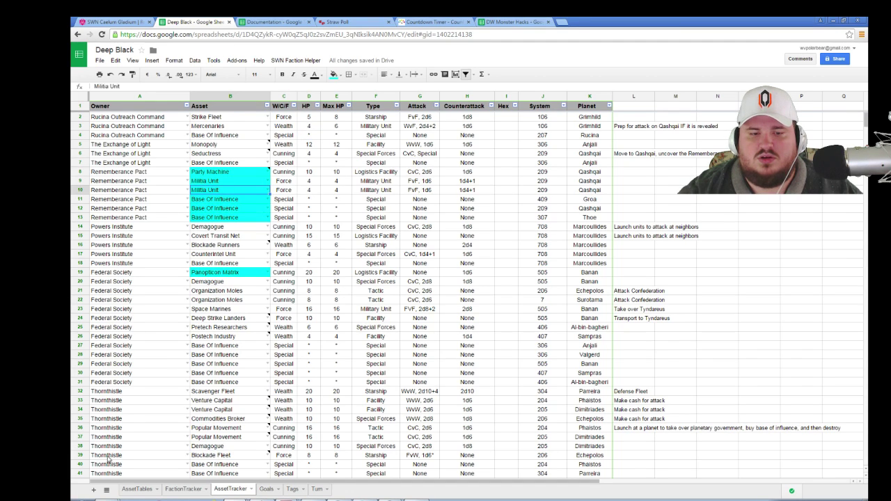
click(138, 489)
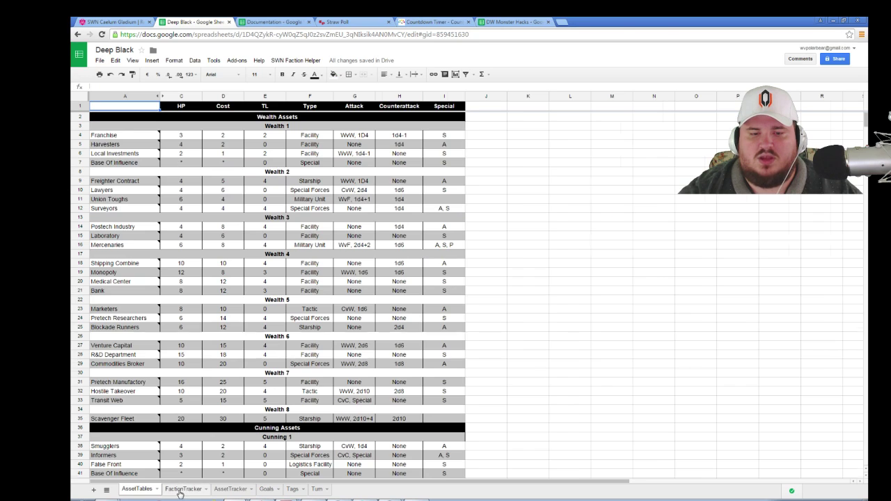
- In the FactionTracker sheet, remove Rememberance Pact's Planetary Government tag and set its FacCreds to 0
click(183, 489)
click(396, 245)
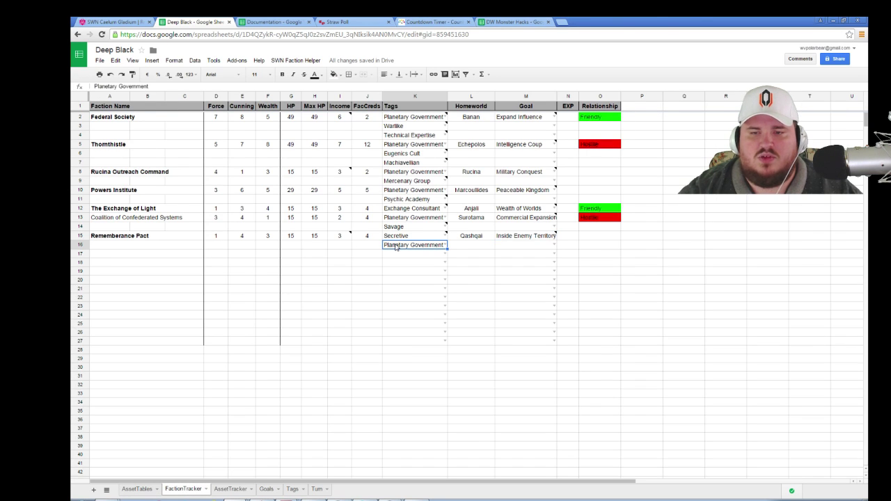
key(Delete)
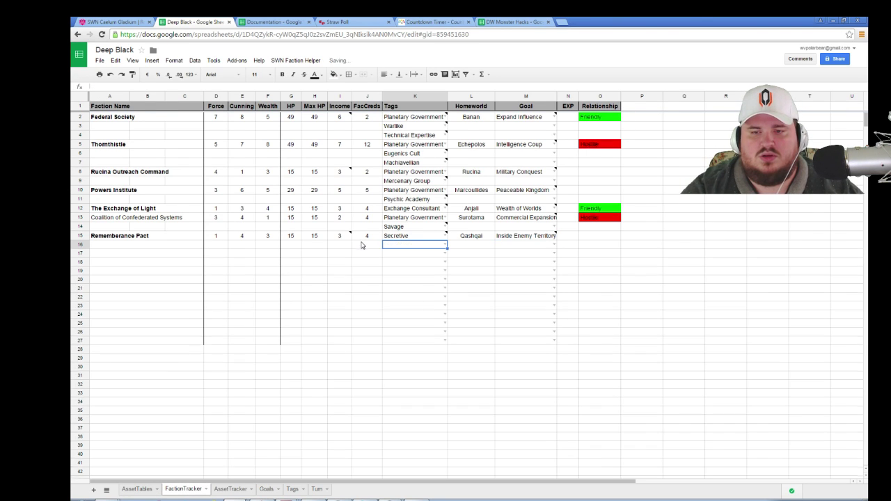
click(365, 240)
text(0)
key(Return)
- In the Turn sheet, record "Buy Militia Unit, Auto-stealth" as Rememberance Pact's Turn 2 action
click(294, 489)
click(317, 490)
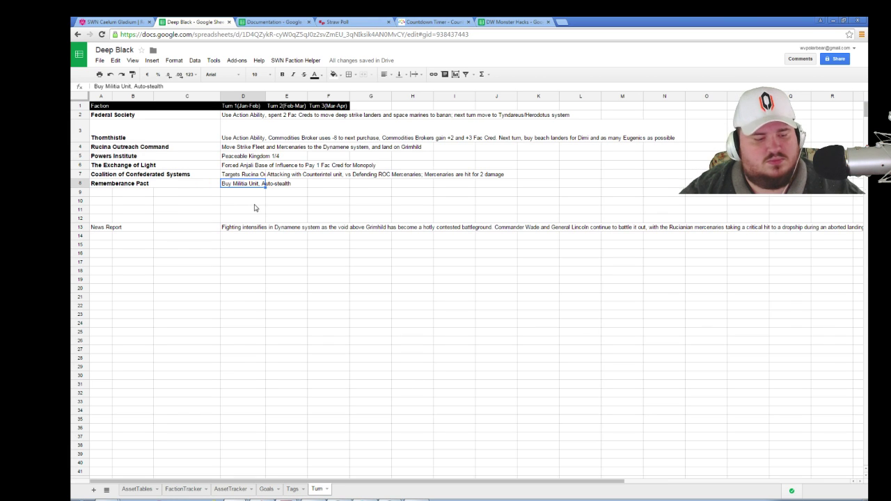
key(Right)
text(Buy Militia Unit, Auto-stealth)
key(Return)
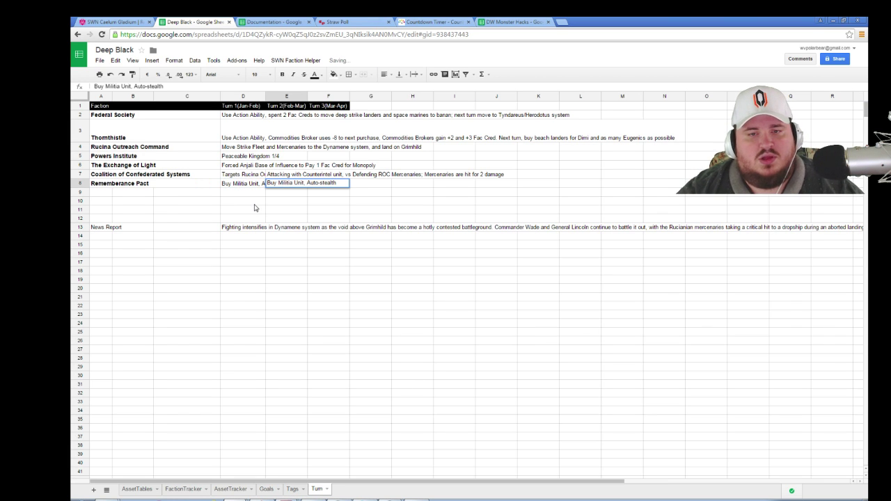
key(Return)
click(257, 203)
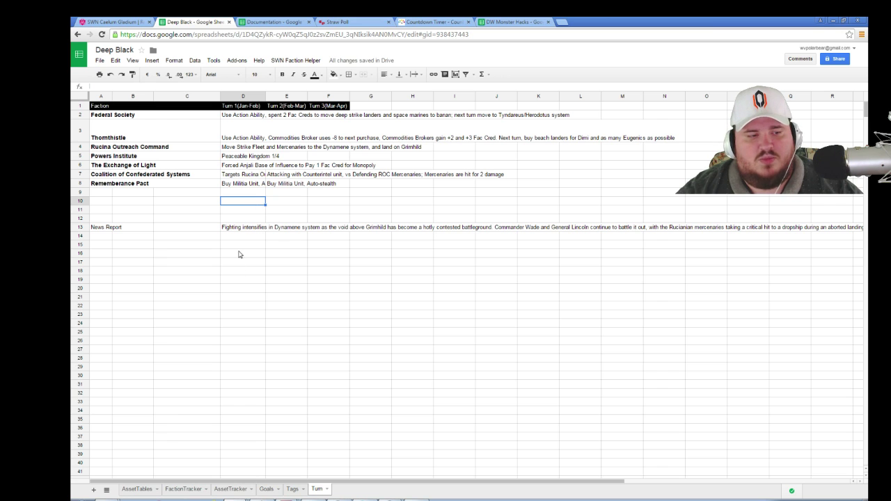
click(216, 333)
click(256, 325)
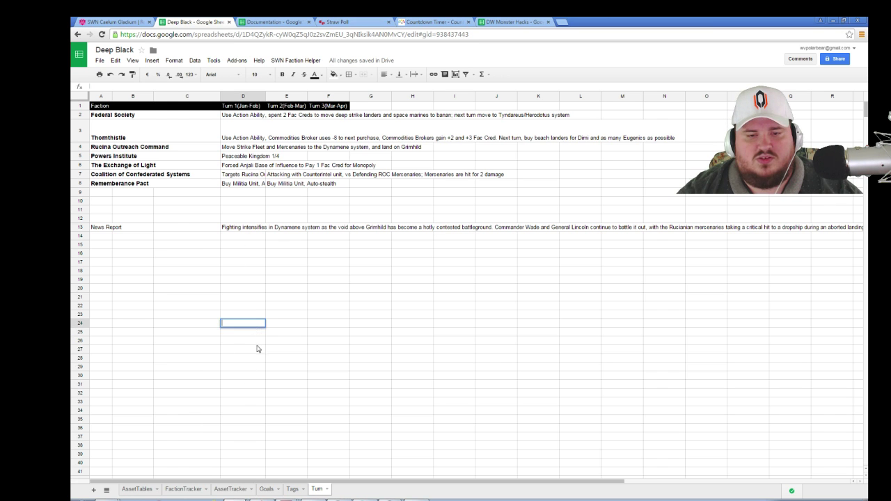
- In the AssetTracker sheet, insert an empty row below Rememberance Pact's second Militia Unit
click(293, 490)
click(268, 490)
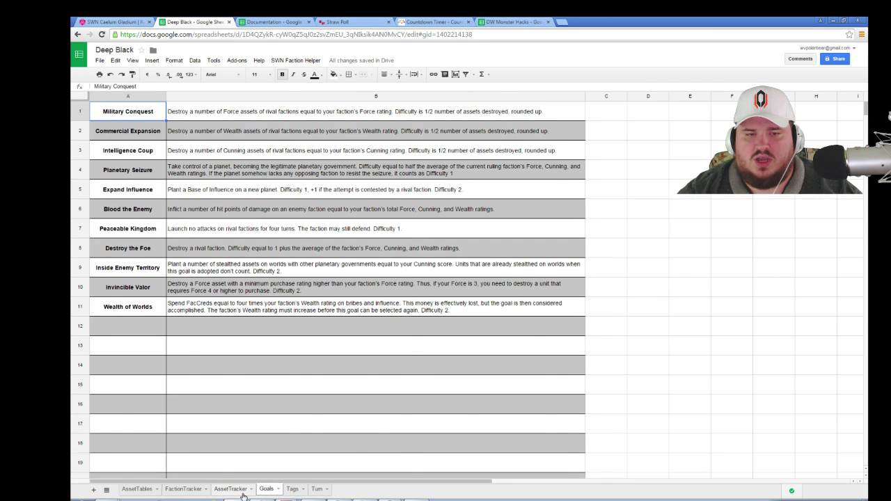
click(242, 491)
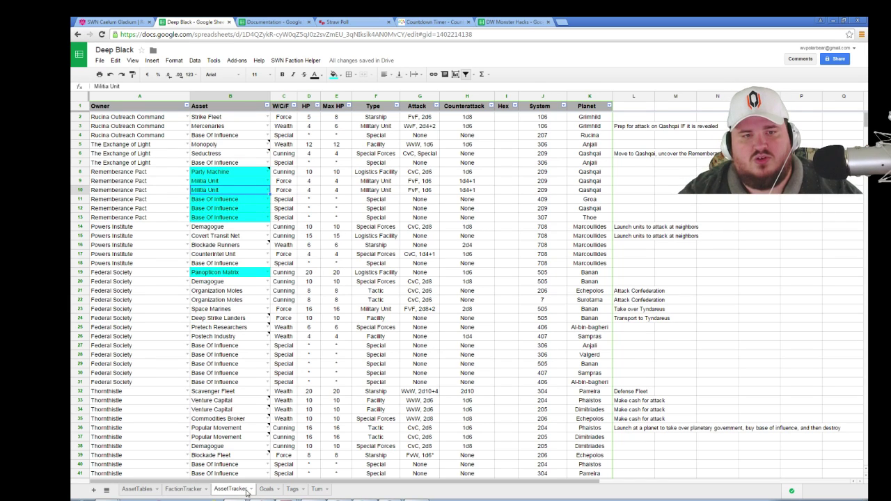
click(141, 190)
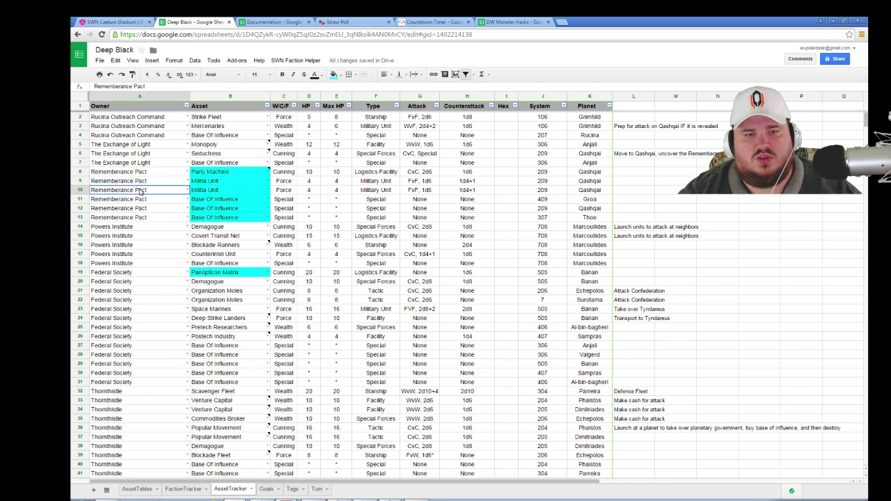
click(115, 61)
mouse_move(133, 61)
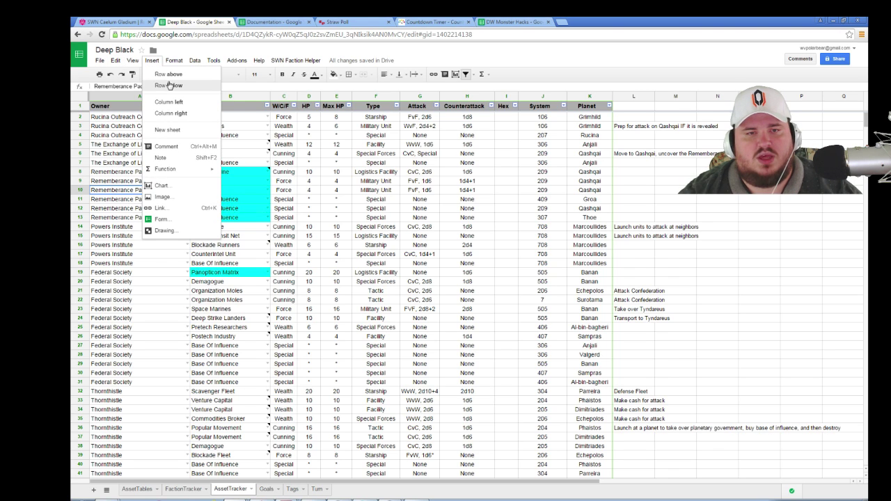
click(170, 85)
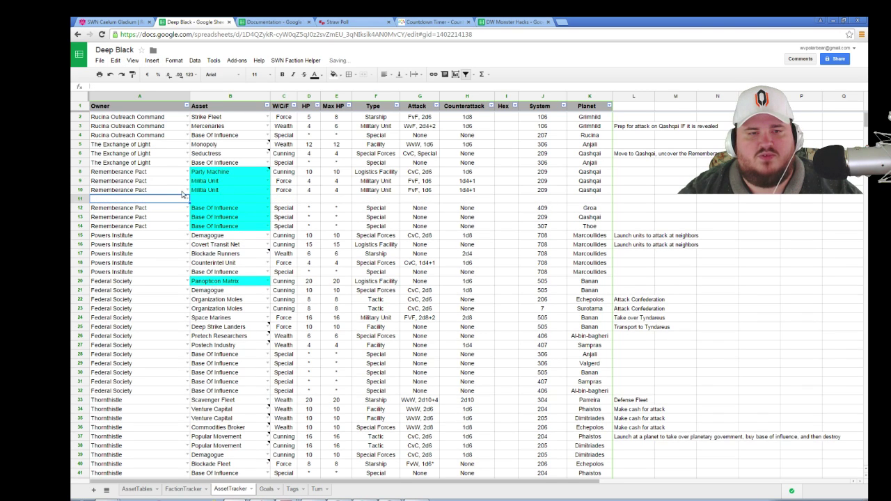
- Copy Rememberance Pact's second Militia Unit entry, from owner through planet, into the new empty row
drag(183, 192, 606, 194)
key(ctrl+c)
click(139, 200)
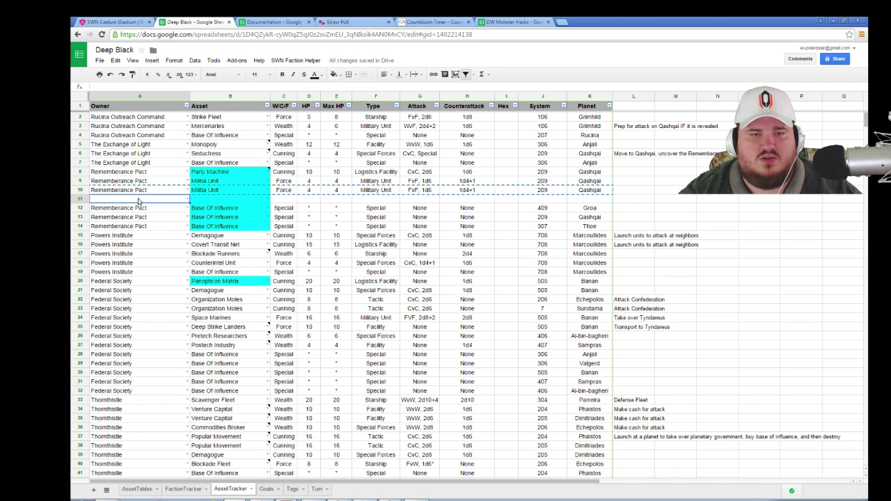
key(ctrl+v)
click(694, 207)
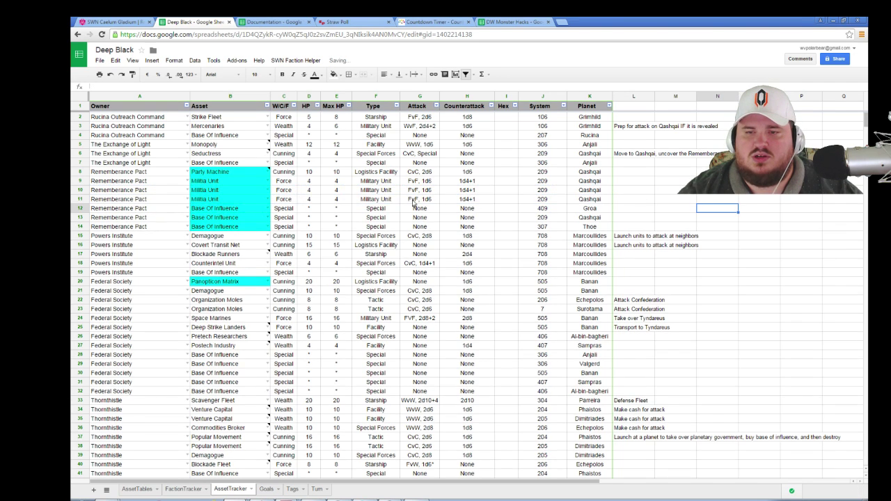
click(229, 201)
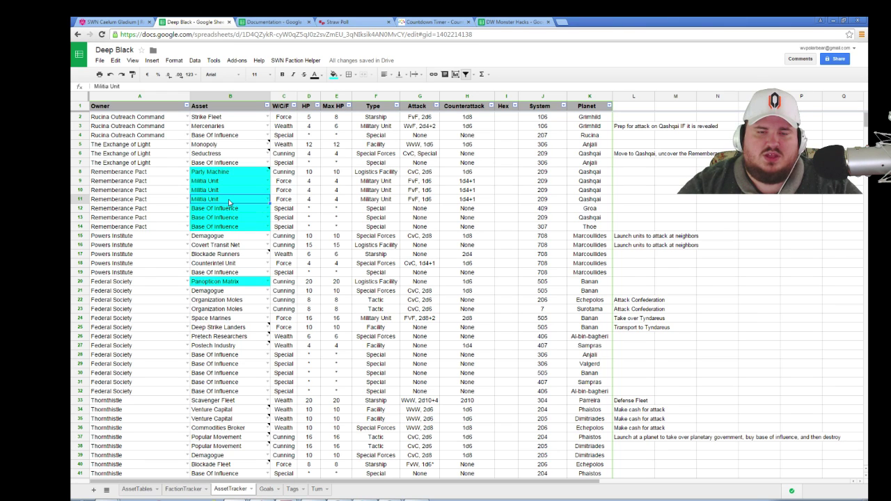
- In the FactionTracker sheet, edit the end of Rememberance Pact's goal note to read "Difficult 3, 4 units"
click(183, 489)
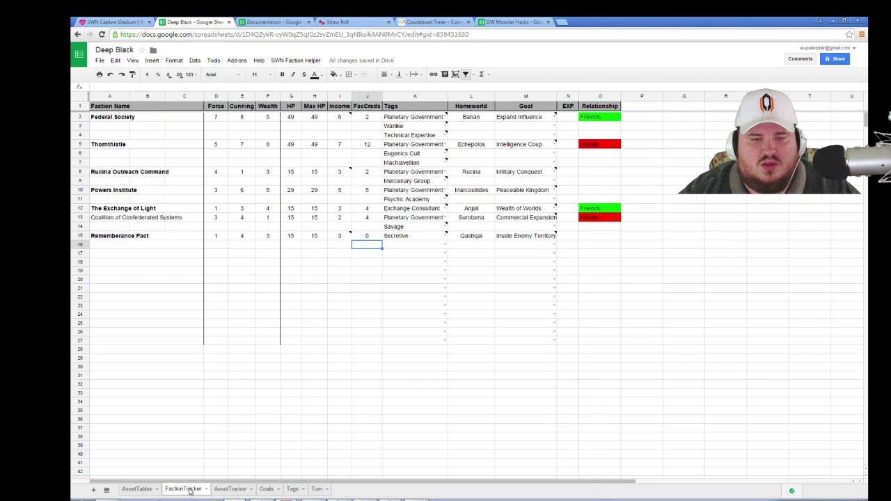
click(536, 236)
click(555, 233)
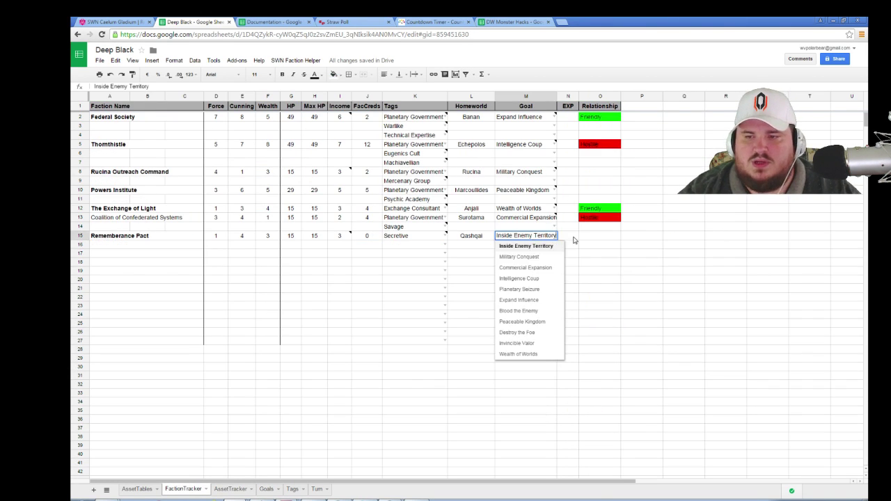
click(416, 358)
click(548, 236)
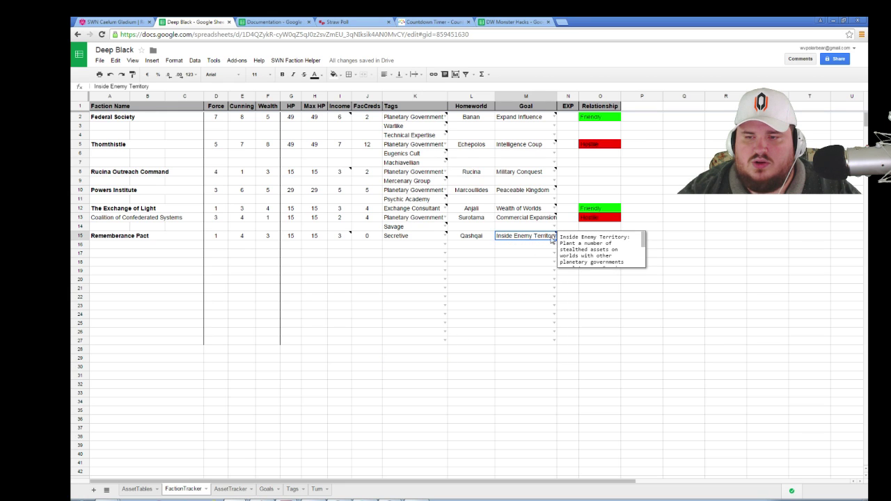
scroll(591, 244, down, 3)
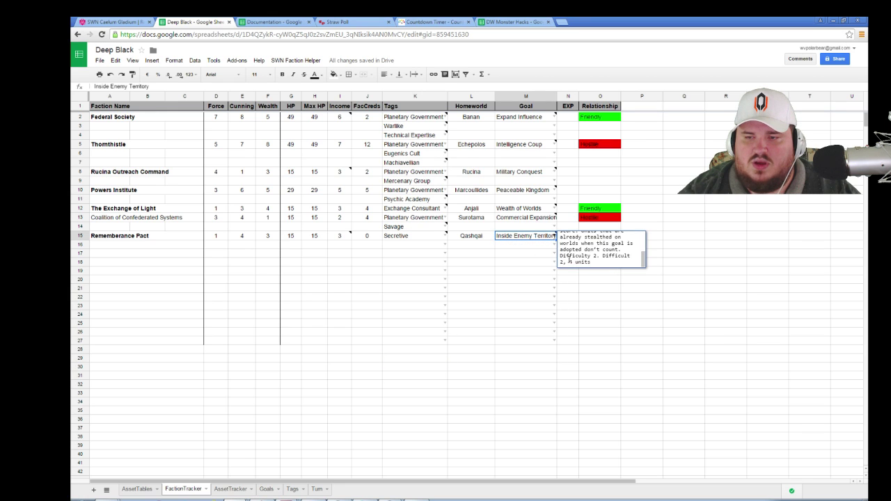
double_click(562, 261)
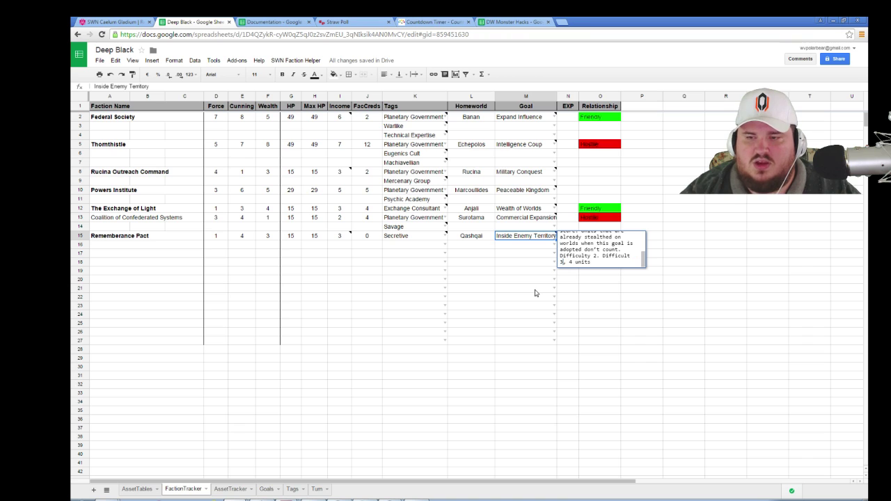
- Adjust the last line of Rememberance Pact's goal note to read "Difficult 3 , 4 units" and close the note
text(3)
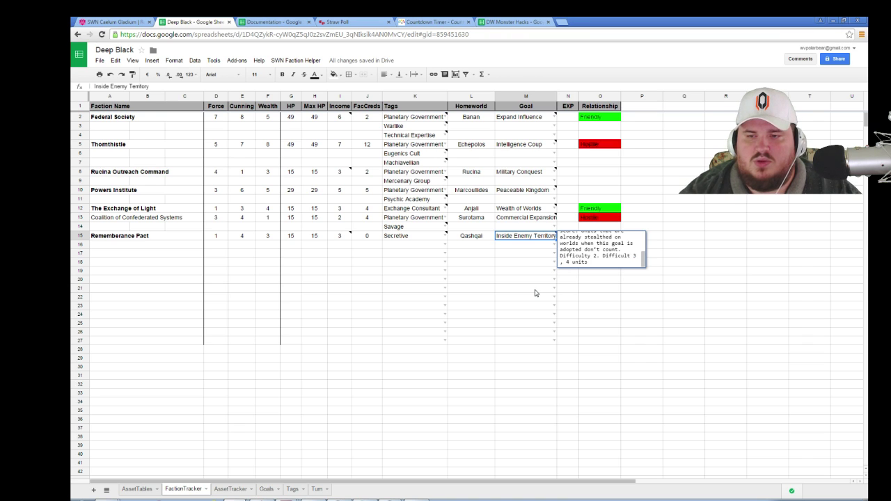
click(406, 307)
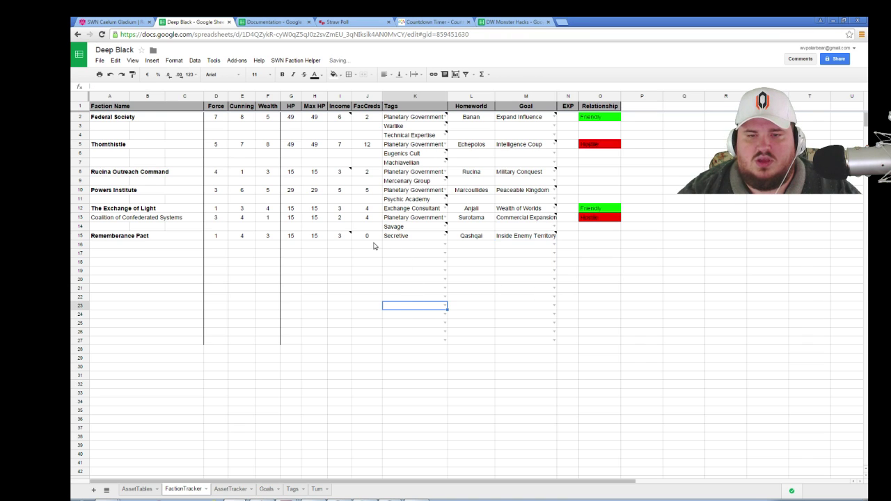
click(238, 403)
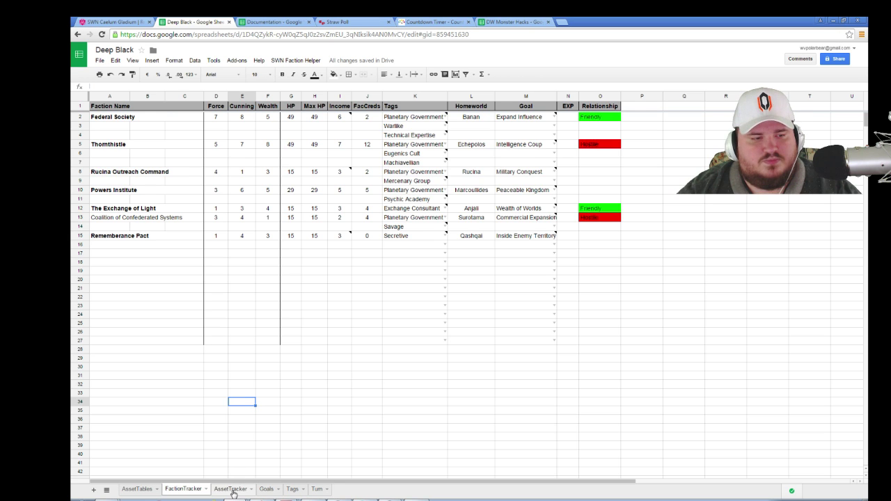
- Set Federal Society's FacCreds to 7 in the FactionTracker sheet
click(295, 490)
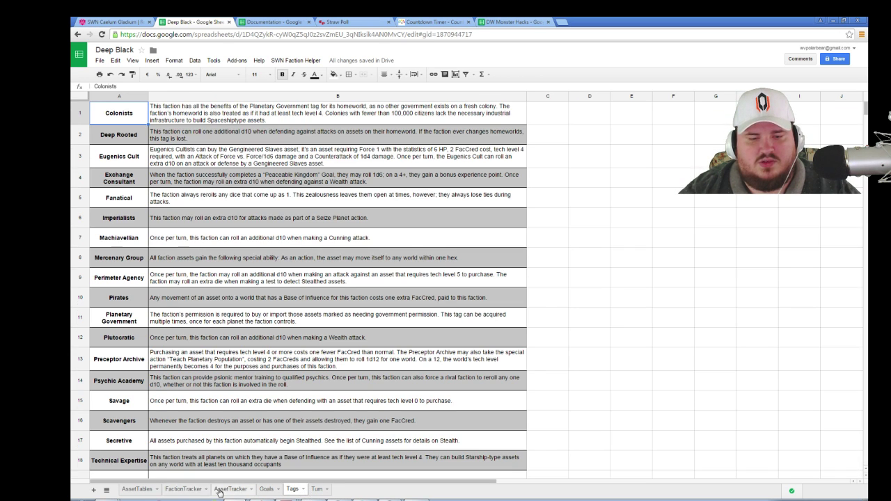
click(186, 489)
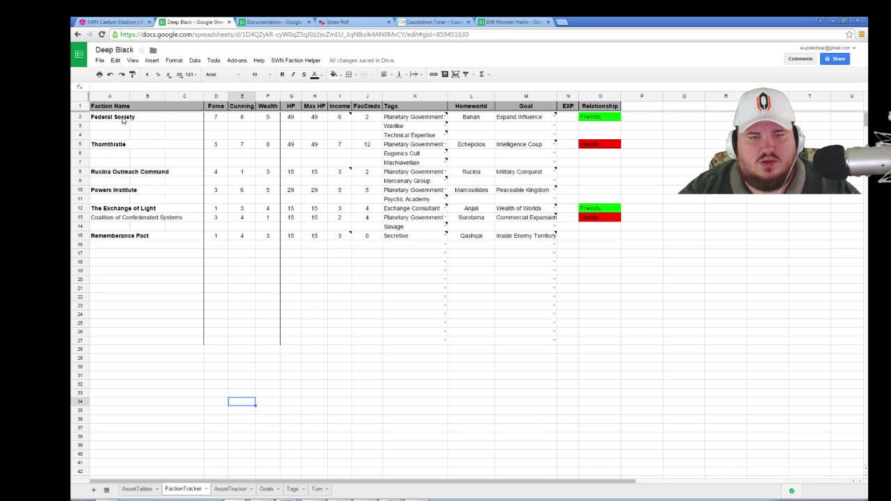
click(343, 119)
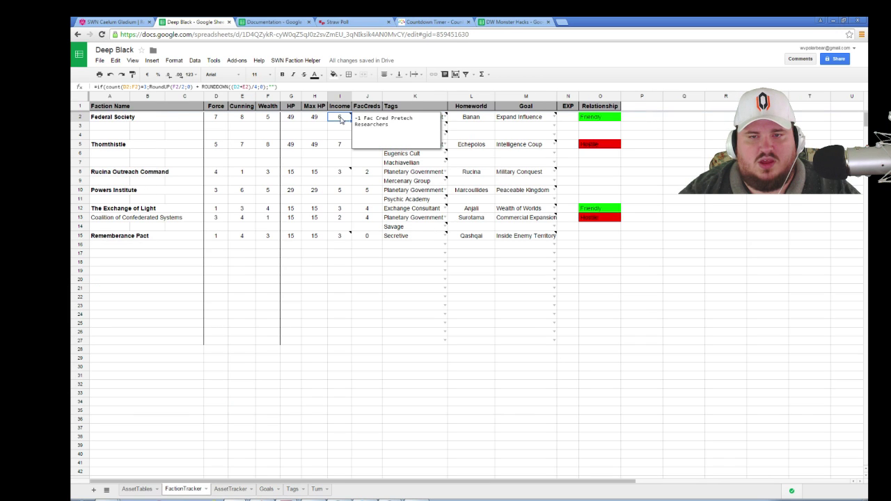
click(336, 136)
click(374, 119)
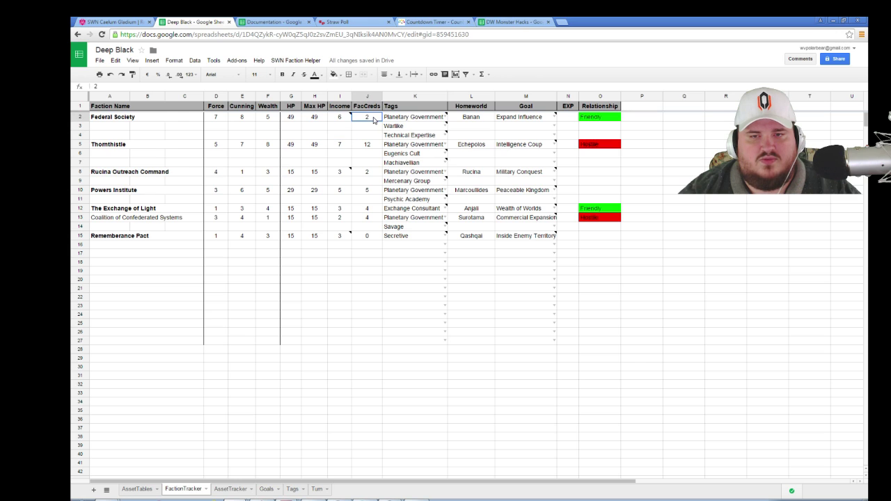
text(7)
key(Return)
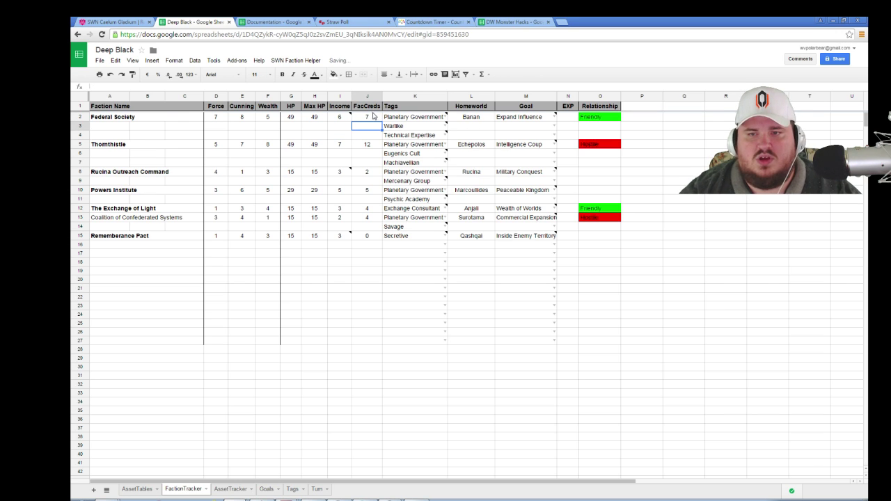
- Read Federal Society's goal note and compare its target with the Space Marines' and Deep Strike Landers' system on the Roll20 sector map
mouse_move(541, 123)
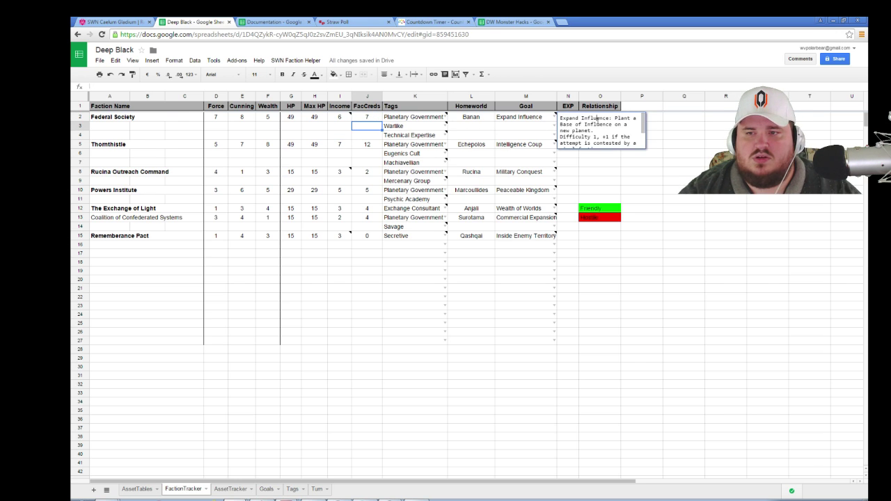
scroll(598, 121, down, 2)
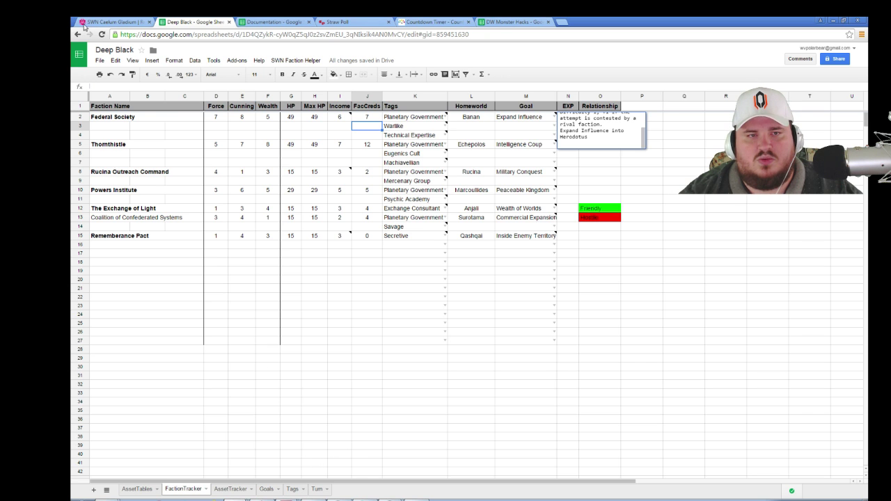
click(115, 21)
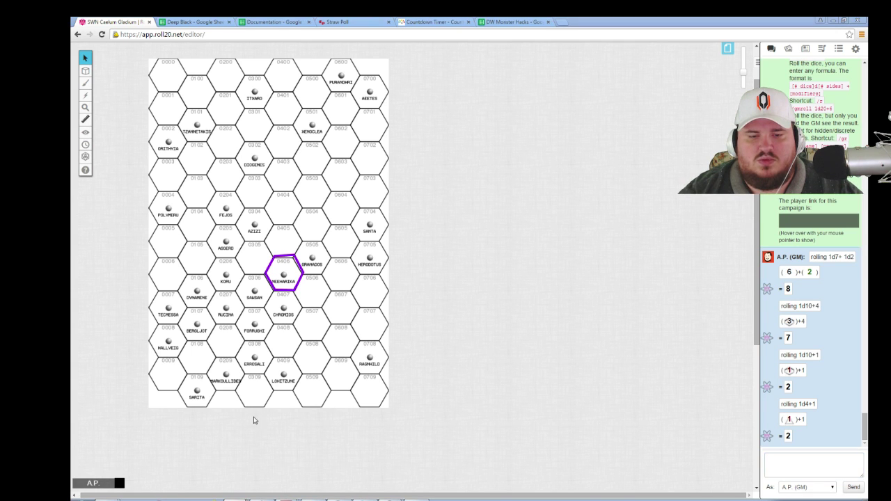
click(195, 22)
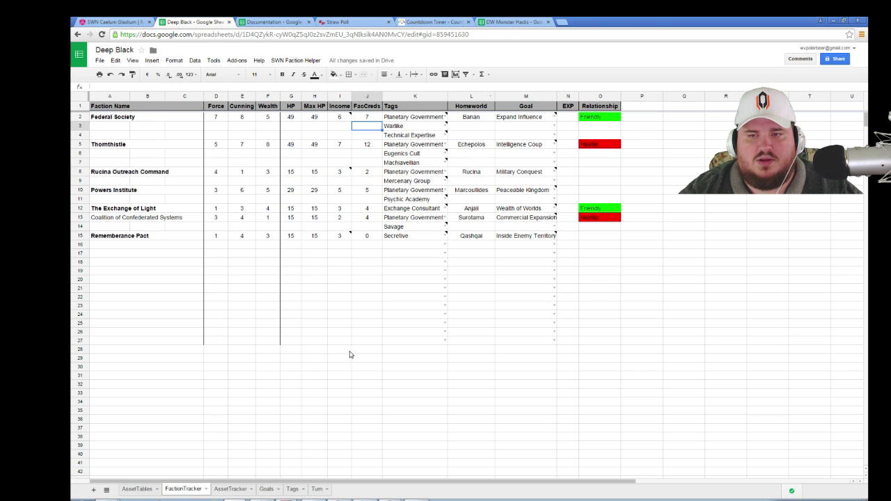
click(235, 490)
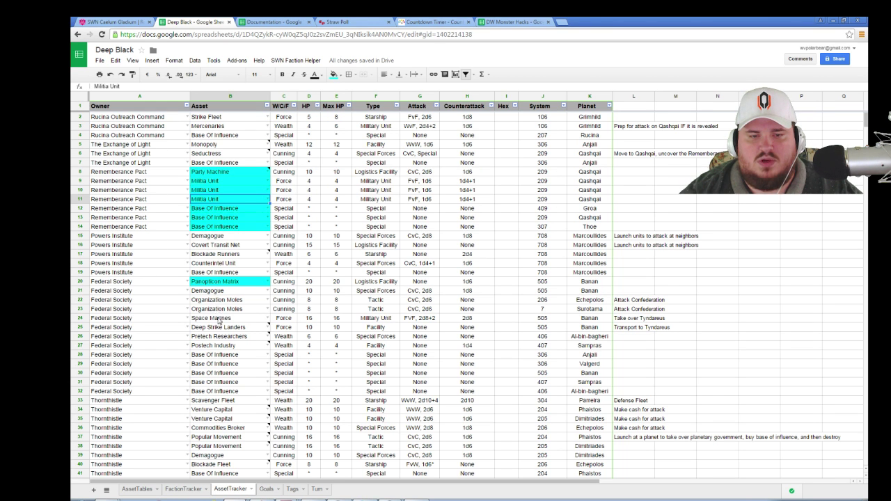
drag(230, 320, 590, 334)
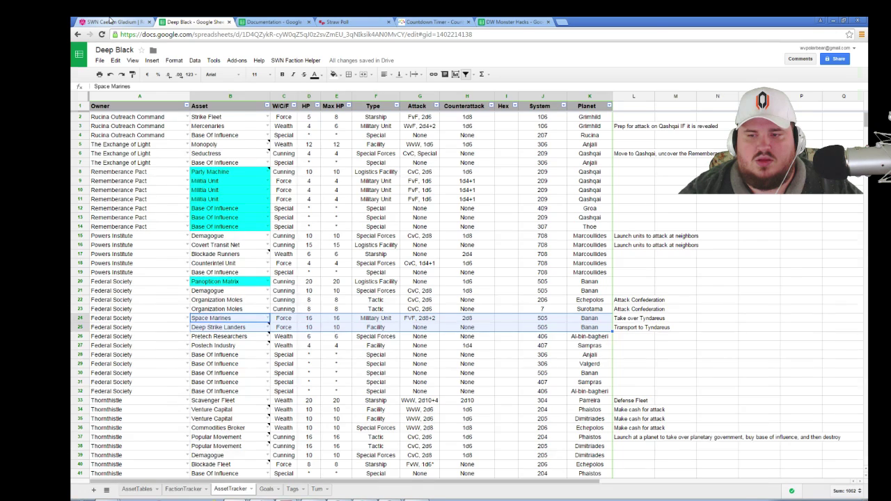
click(110, 21)
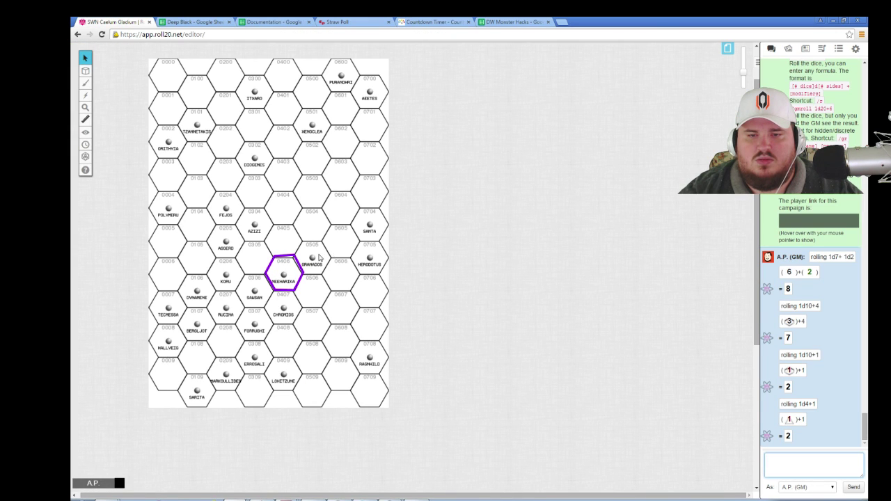
click(183, 21)
- Read the full note on Federal Society's Deep Strike Landers in the AssetTracker sheet, checking movement range and cost
click(259, 320)
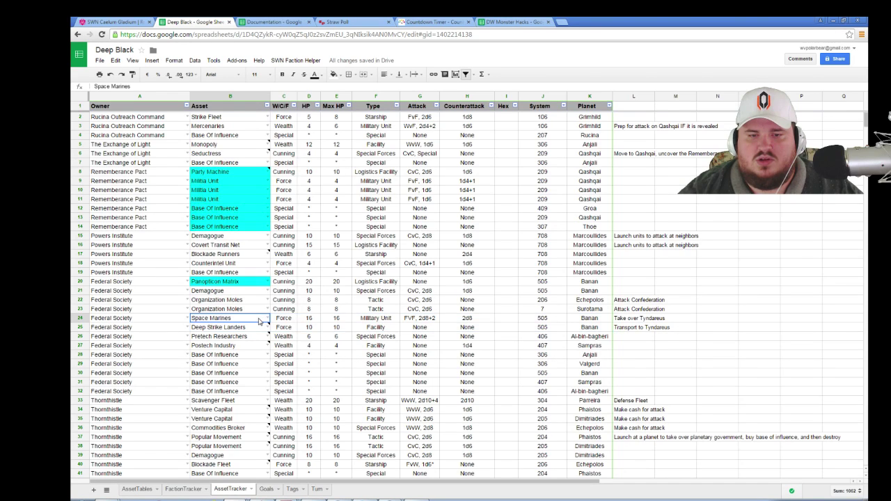
mouse_move(257, 330)
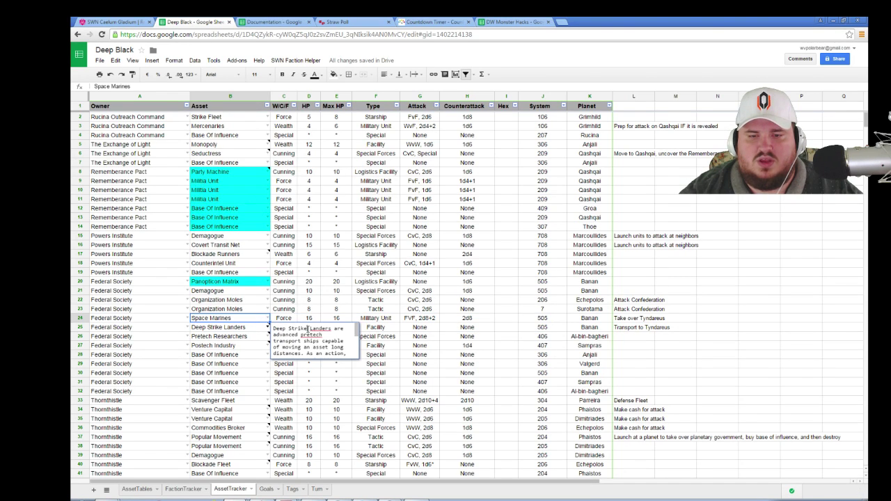
scroll(309, 329, down, 2)
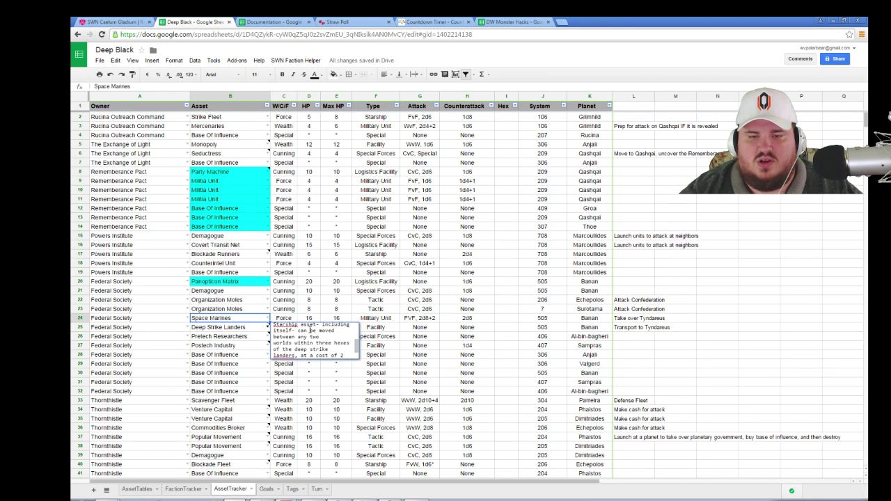
scroll(315, 331, down, 2)
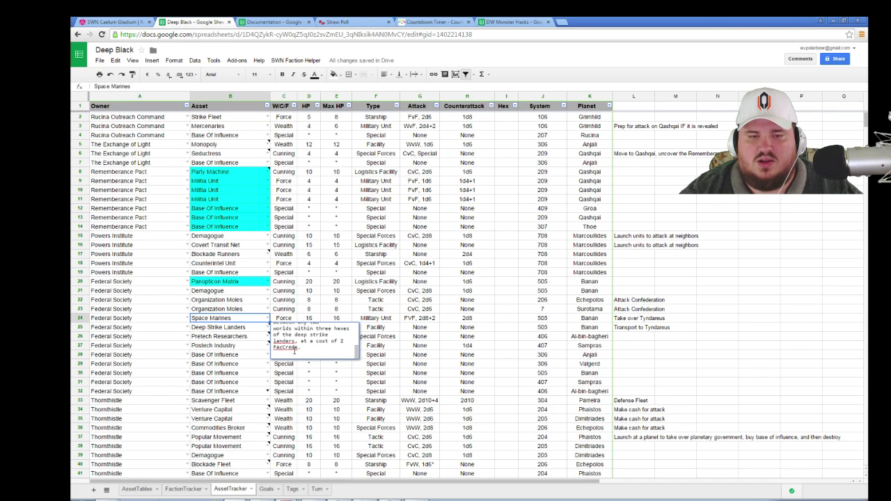
scroll(294, 352, up, 2)
scroll(313, 341, up, 1)
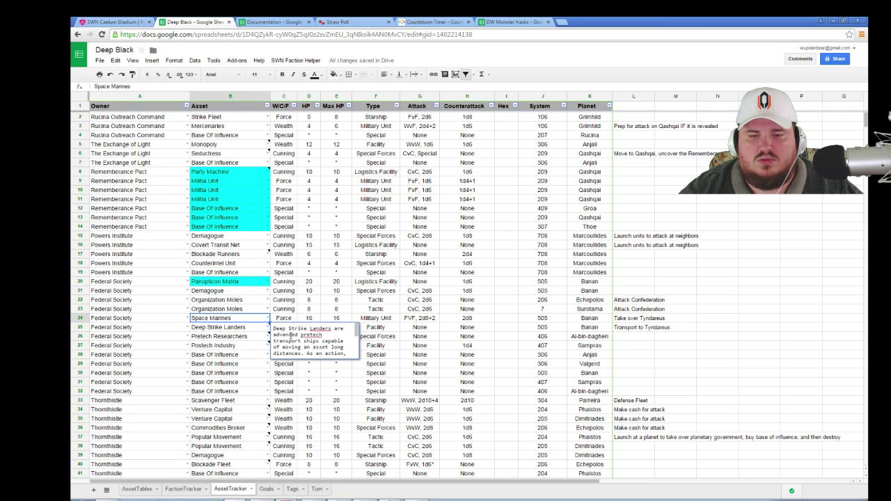
scroll(291, 336, down, 2)
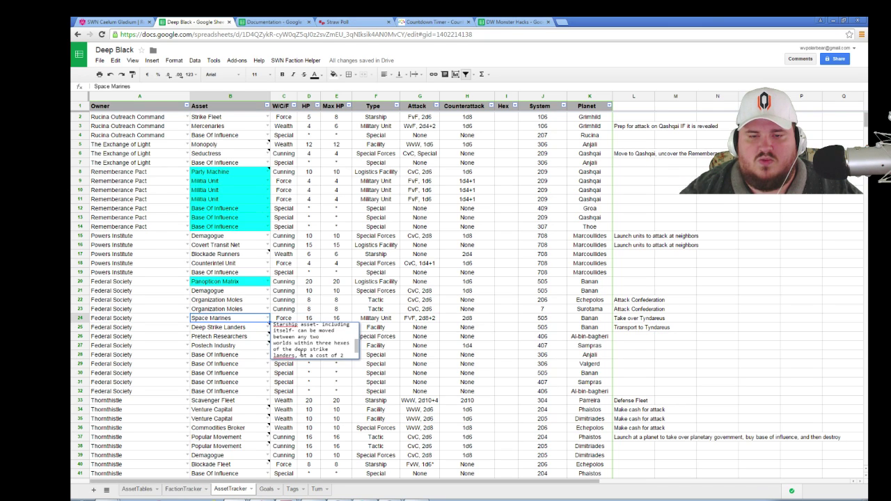
scroll(299, 354, up, 2)
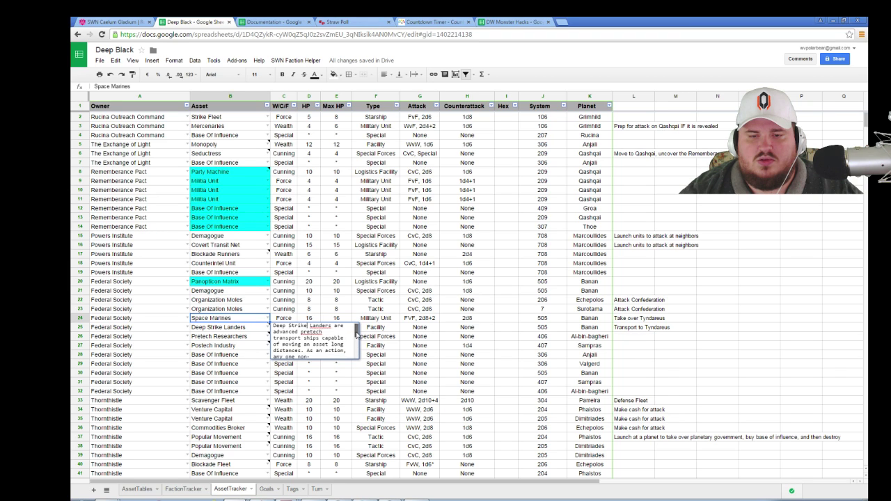
drag(356, 335, 356, 345)
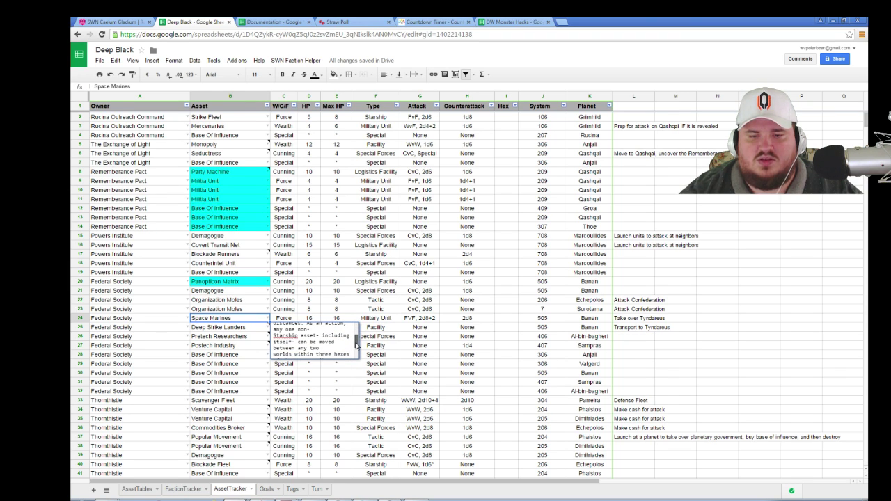
mouse_move(356, 345)
mouse_down()
mouse_move(357, 337)
mouse_move(352, 356)
mouse_up()
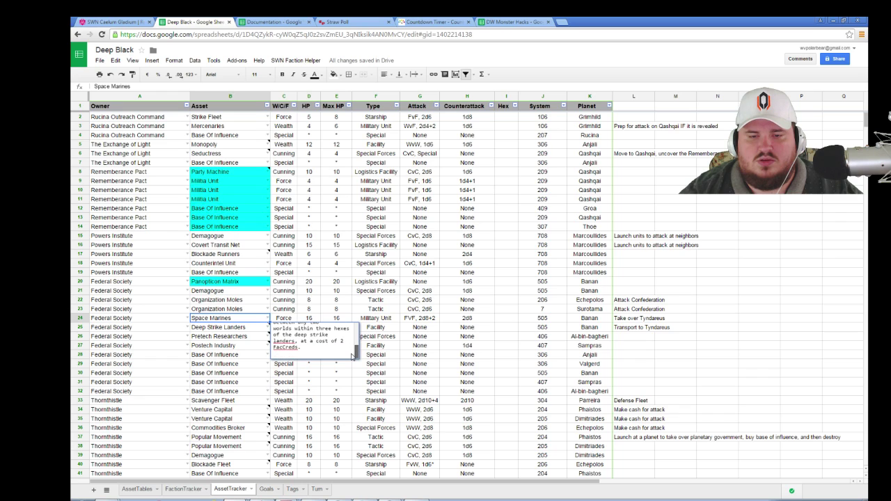
click(759, 338)
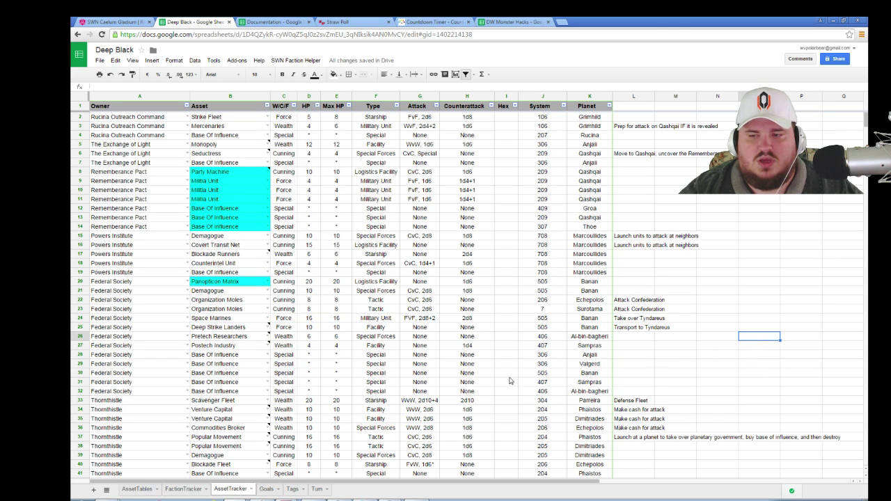
- In the FactionTracker sheet, set Federal Society's FacCreds to 5
click(184, 490)
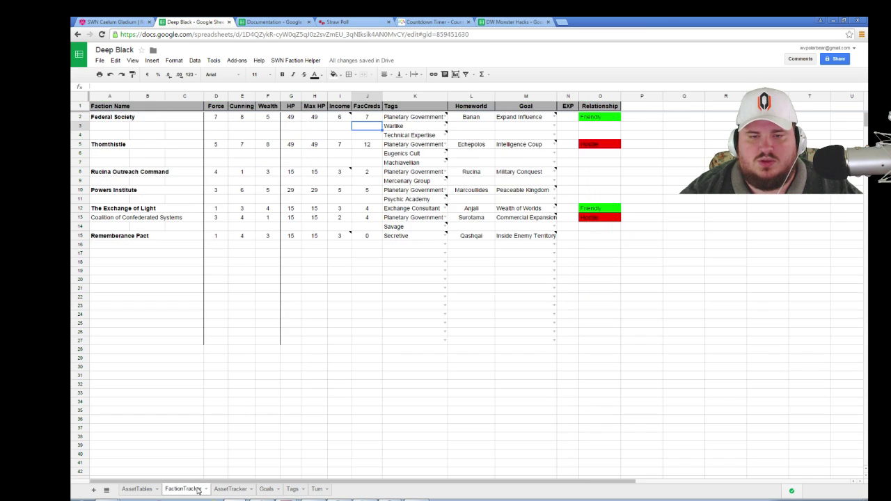
key(Up)
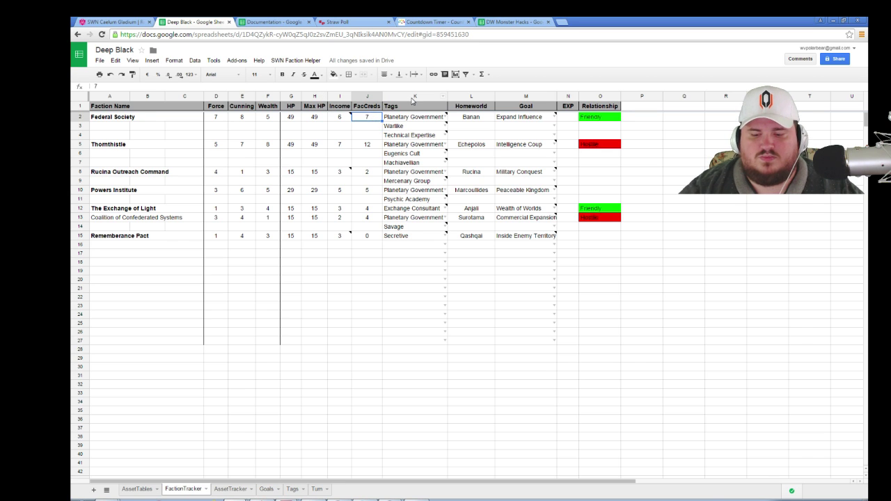
text(5)
key(Return)
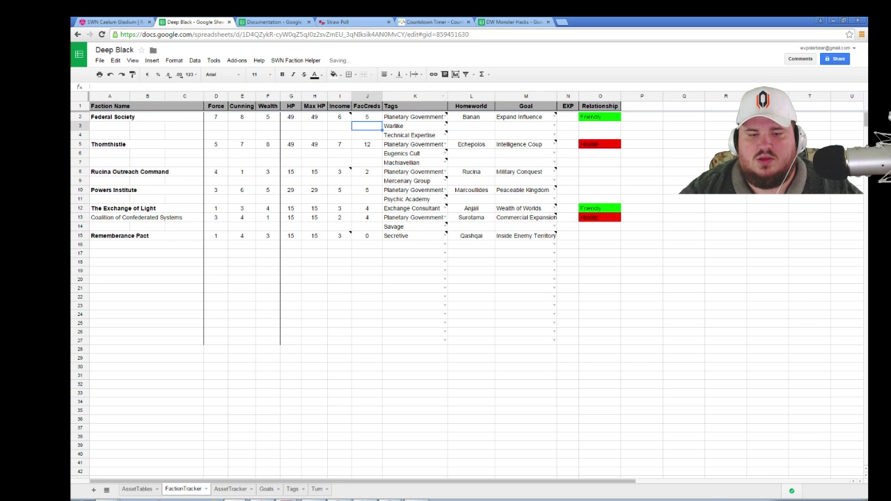
- Check the destination hex on the sector map and set the system of Federal Society's Space Marines and Deep Strike Landers to 705 in AssetTracker
click(244, 491)
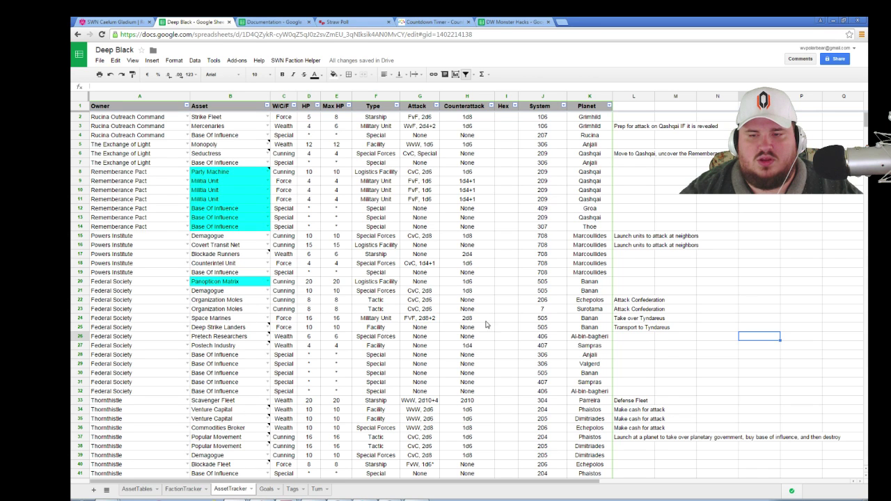
click(111, 22)
key(ctrl+Tab)
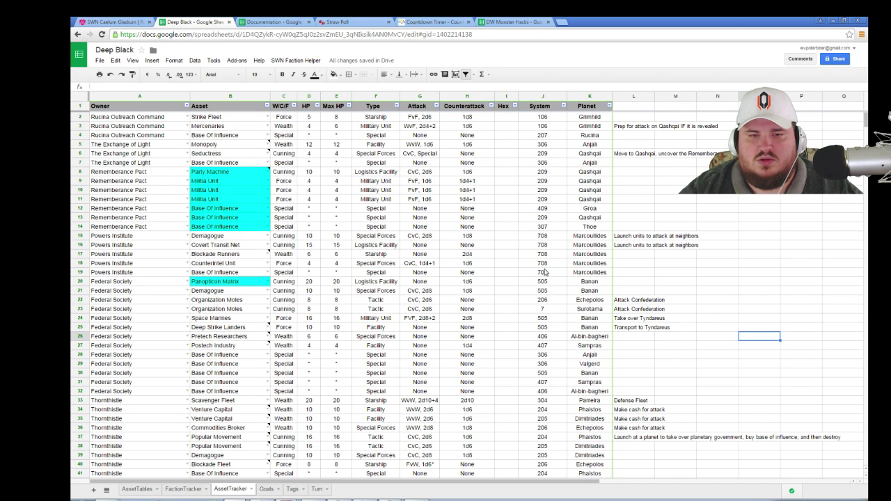
click(537, 319)
text(7)
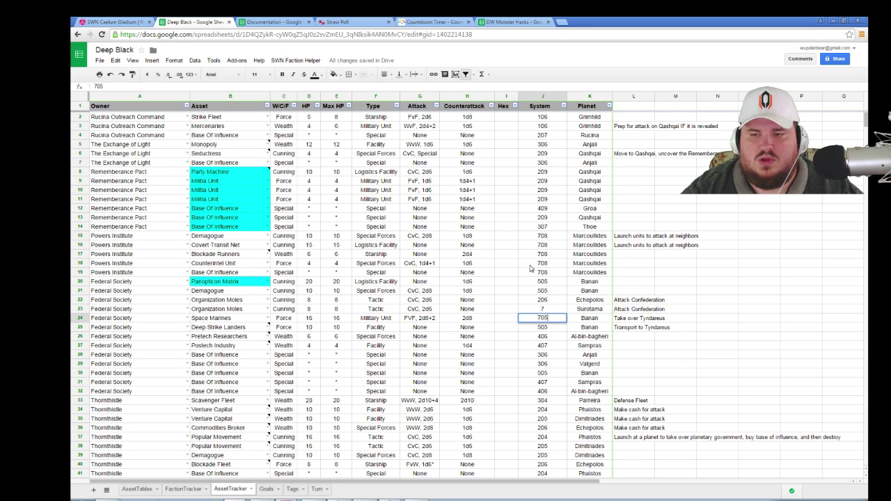
key(Return)
text(705)
key(Return)
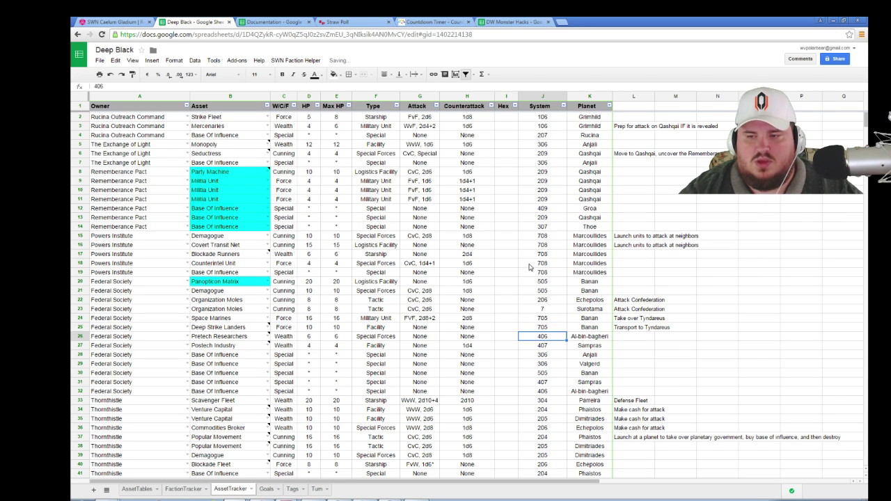
- Replace the note beside Federal Society's Space Marines with "Take over Tyn" and restore the cleared note of the Deep Strike Landers
drag(640, 321, 636, 332)
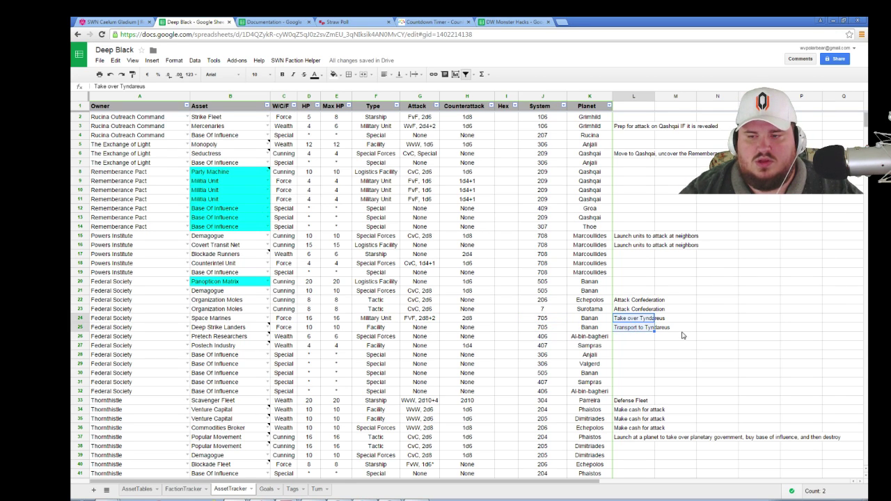
key(Delete)
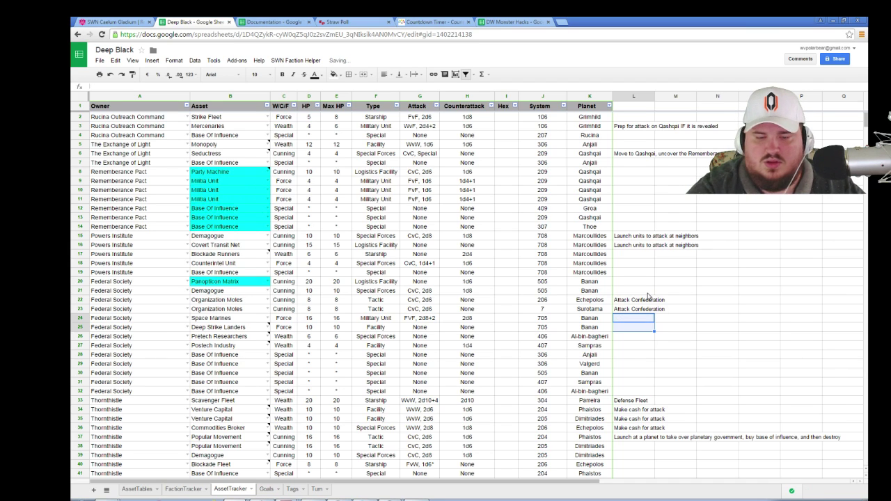
text(Take over Y)
text(yn)
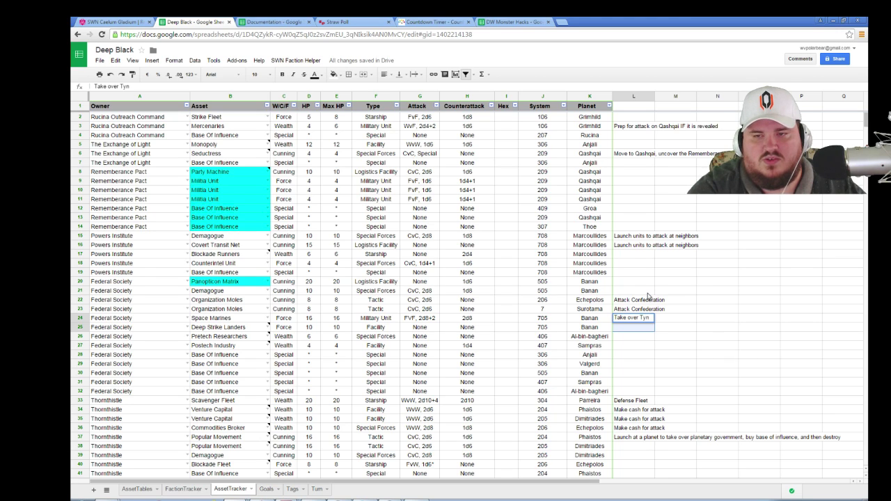
click(109, 78)
click(694, 363)
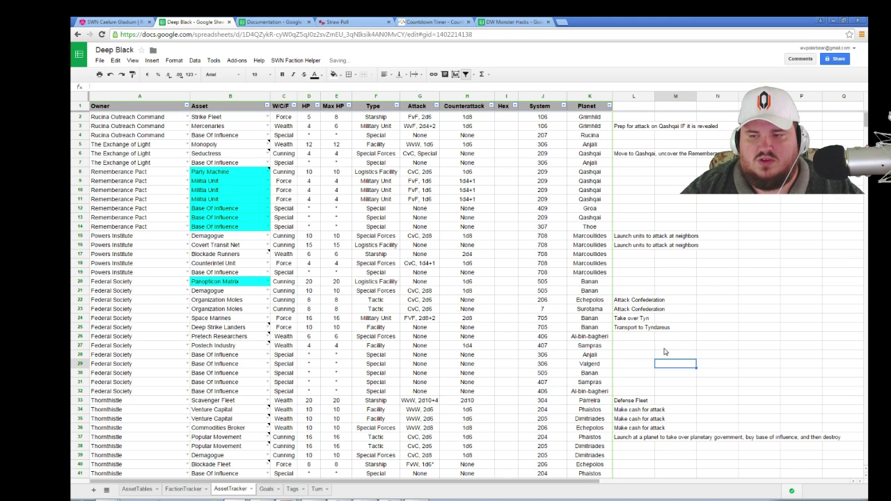
- Read the note on Federal Society's Postech Industry to check what each 1d6 roll does to its FacCreds
mouse_move(234, 330)
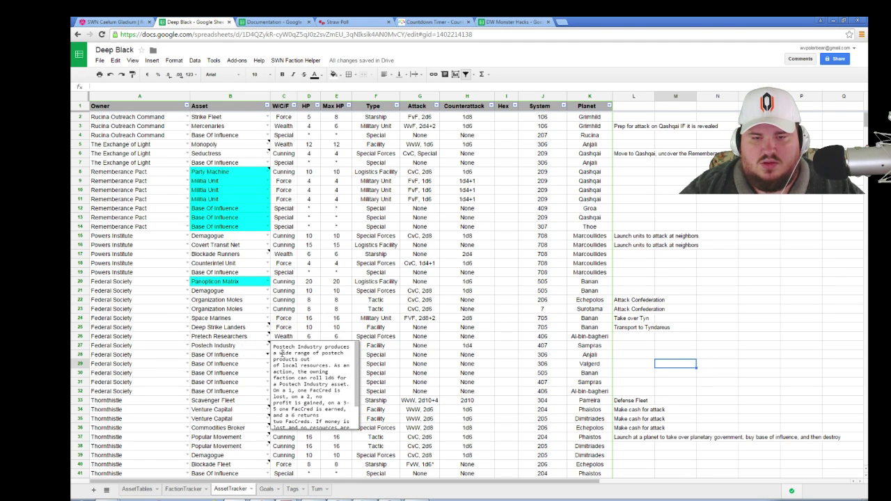
click(317, 365)
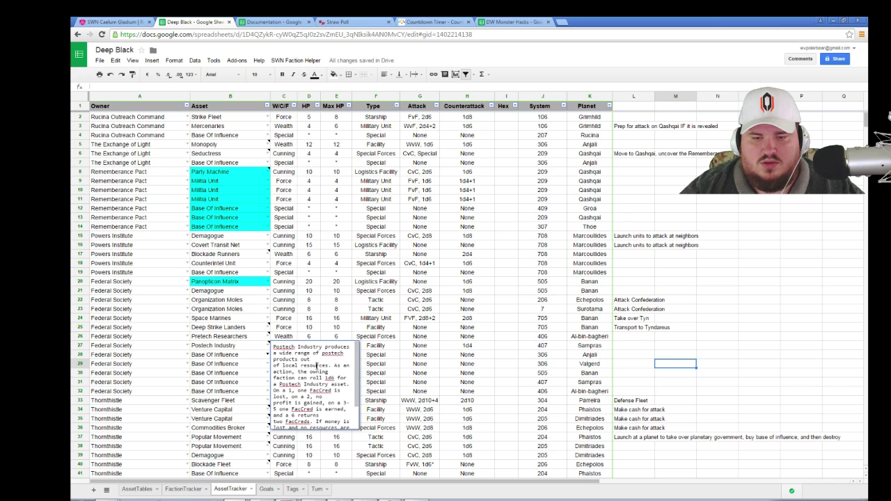
click(236, 319)
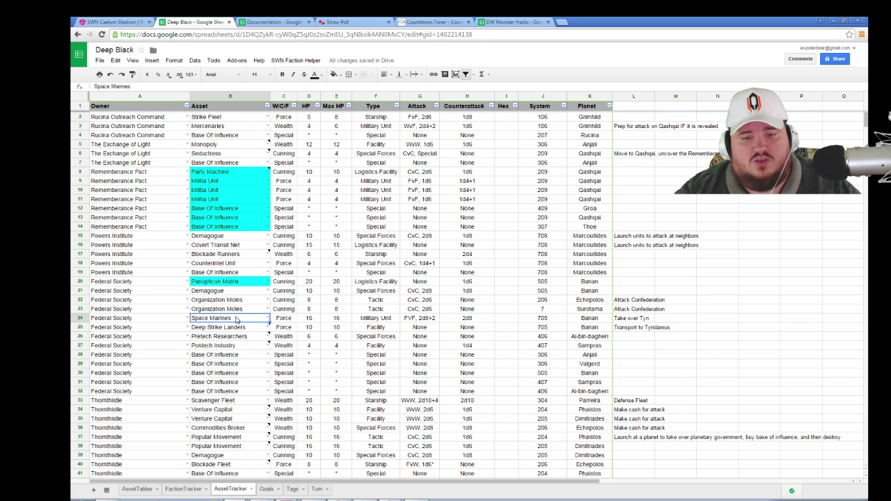
click(244, 348)
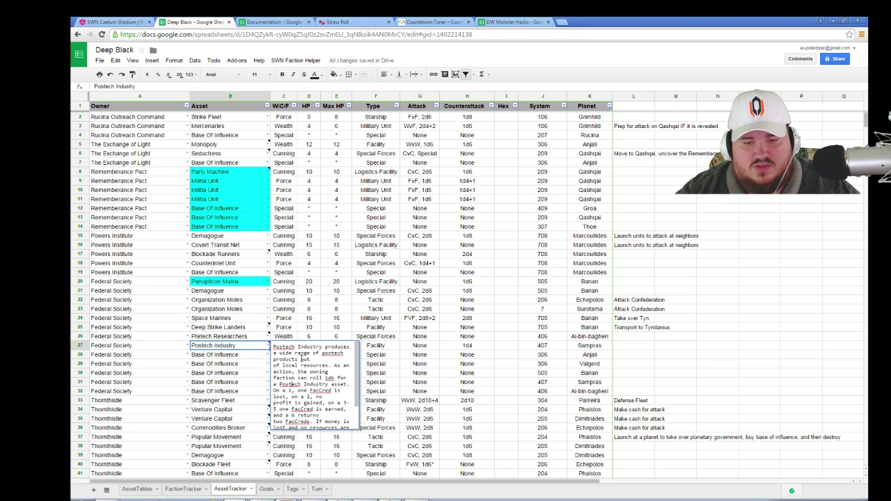
- Roll 1d6 in the Roll20 chat for Postech Industry and compare the roll with the asset's note in Deep Black
click(112, 21)
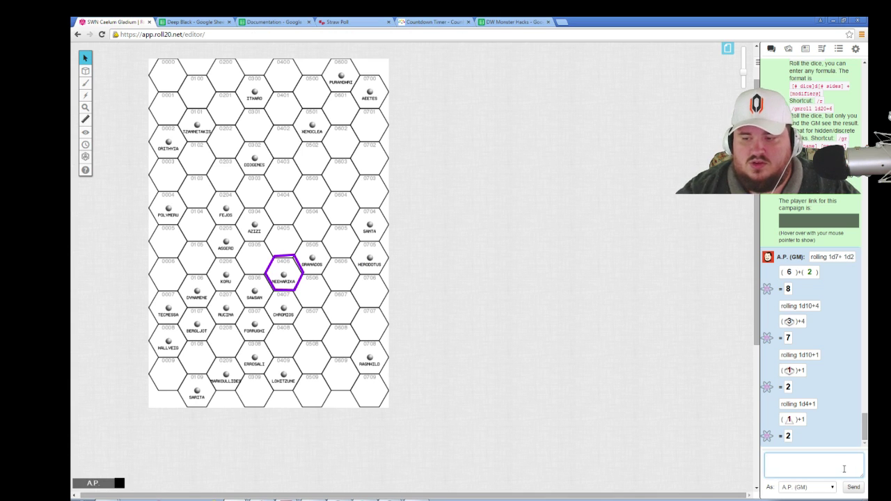
text(/r 1d6)
key(Return)
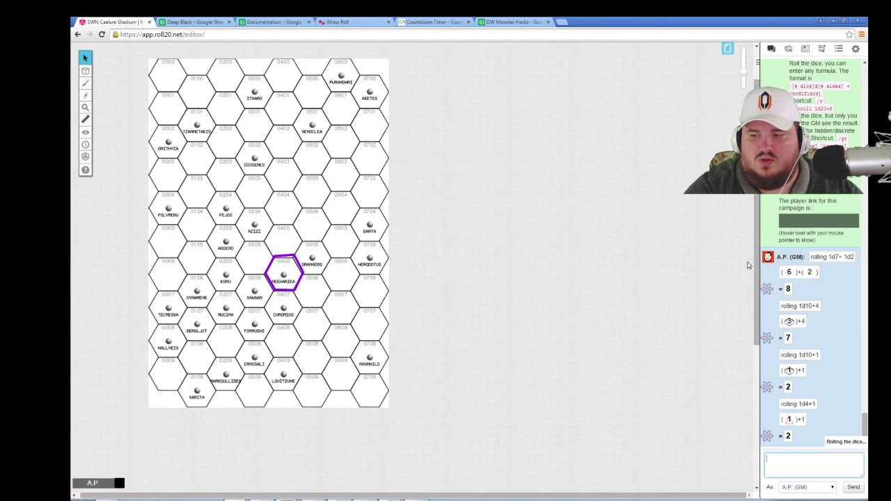
click(195, 22)
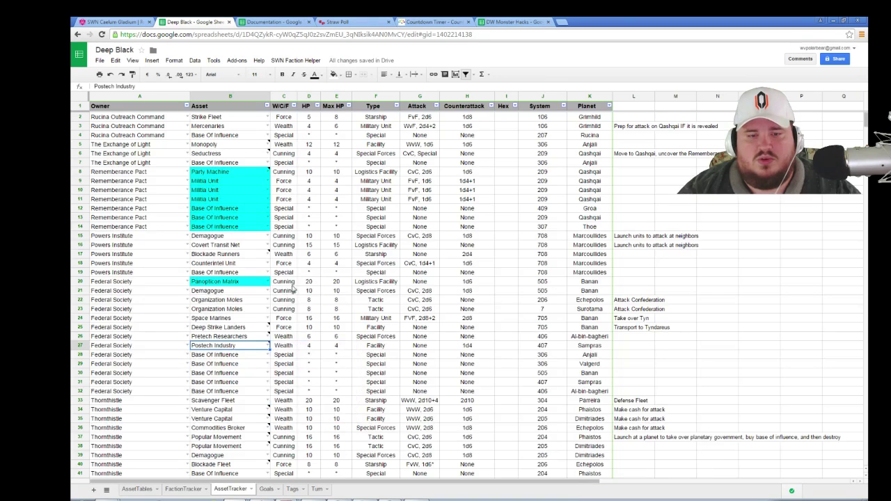
mouse_move(279, 349)
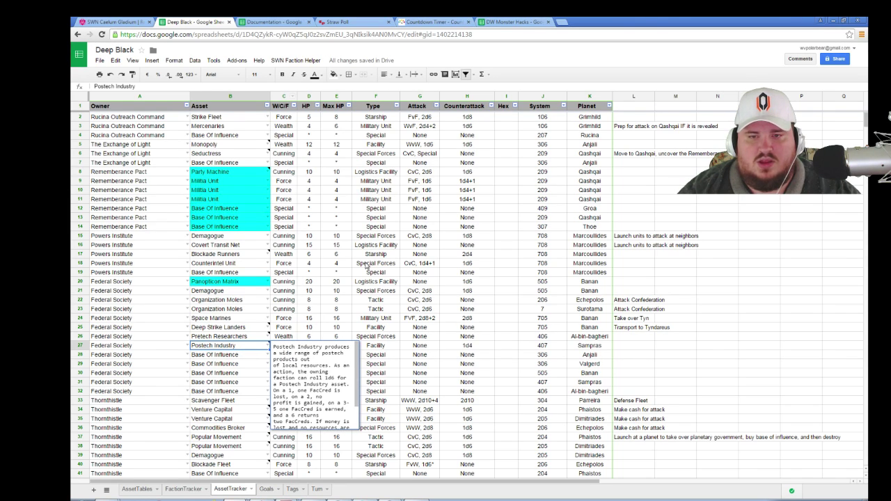
- In the FactionTracker sheet, set Federal Society's FacCreds to 4
click(186, 489)
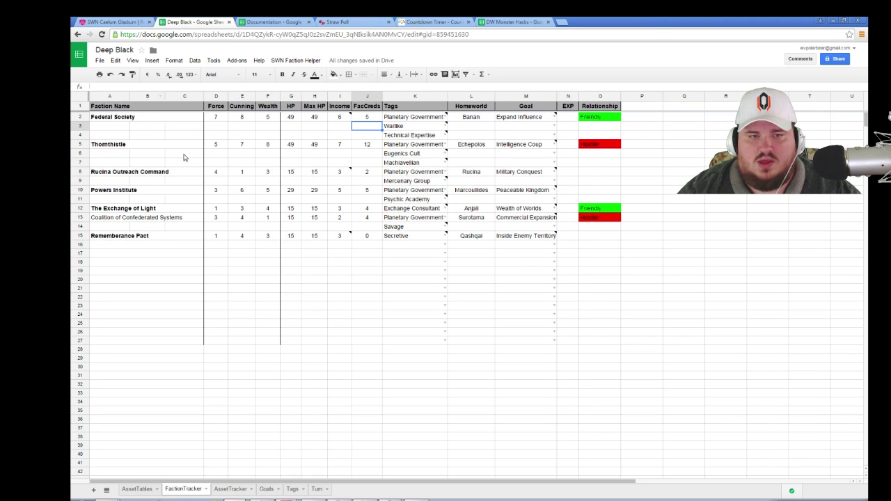
click(373, 118)
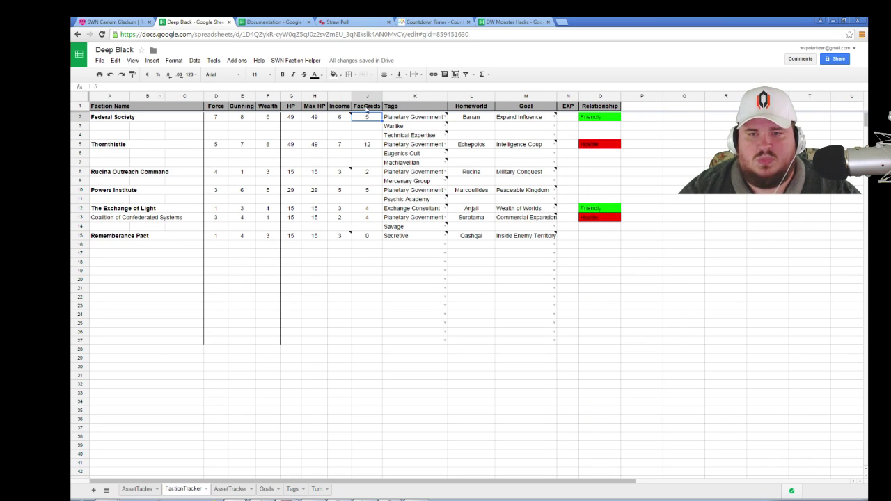
text(4)
key(Return)
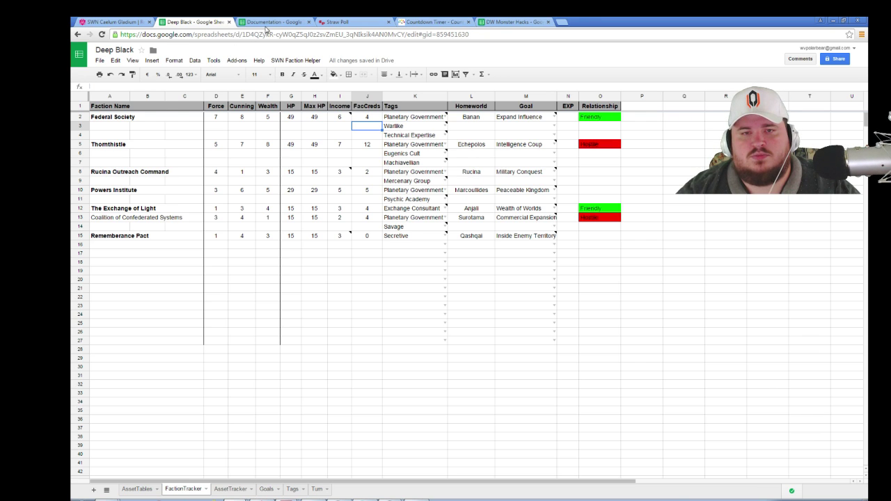
- In the Turn sheet, record Federal Society's Turn 2: "Spent 2 Fac creds to move DSL and SM to Herodotus system; next turn take over the system."
click(290, 21)
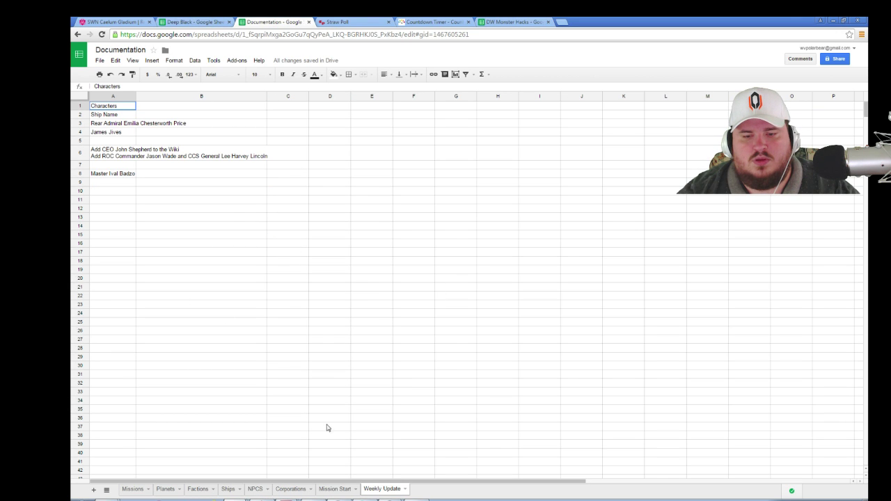
click(210, 21)
click(318, 489)
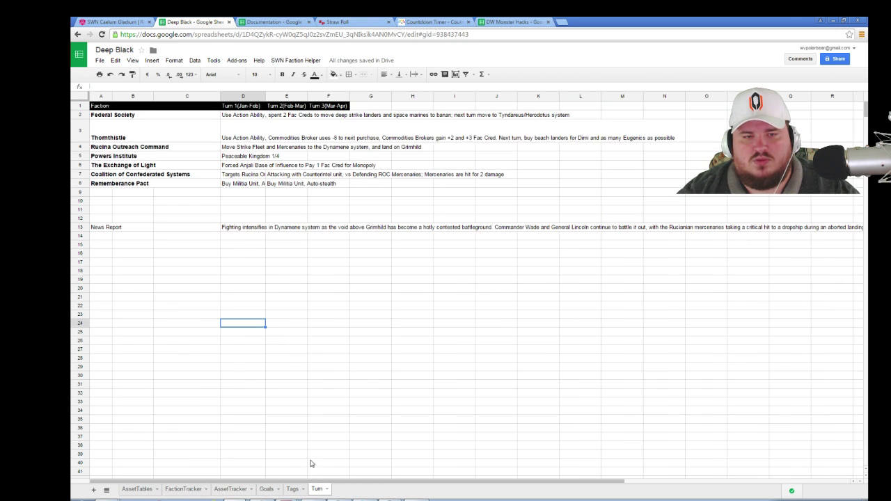
click(273, 186)
click(294, 116)
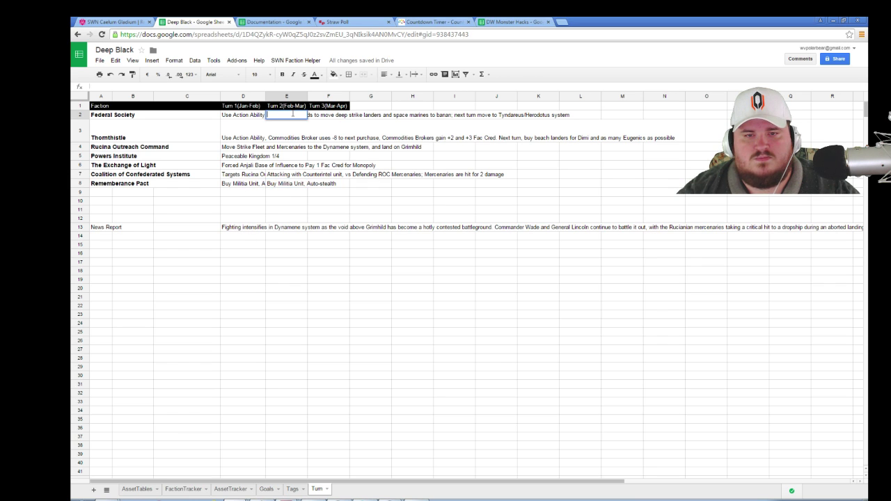
text(Spent 2 Fac creds to move)
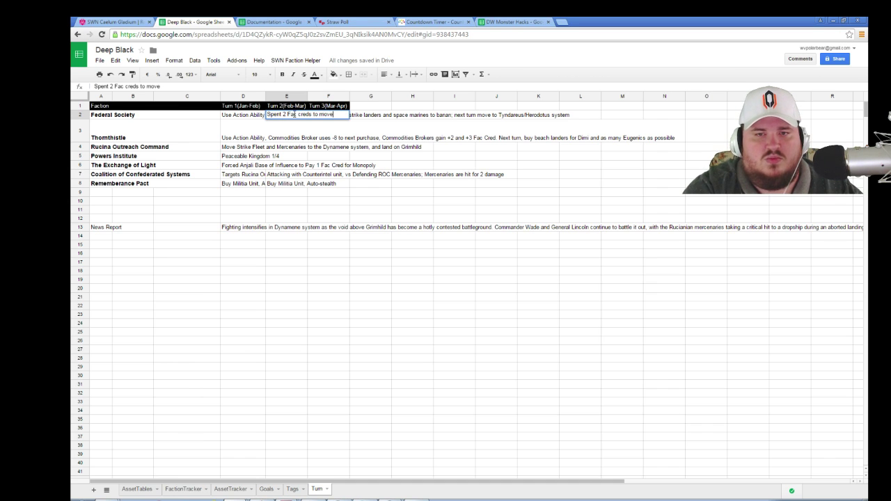
text( DSL and SM to)
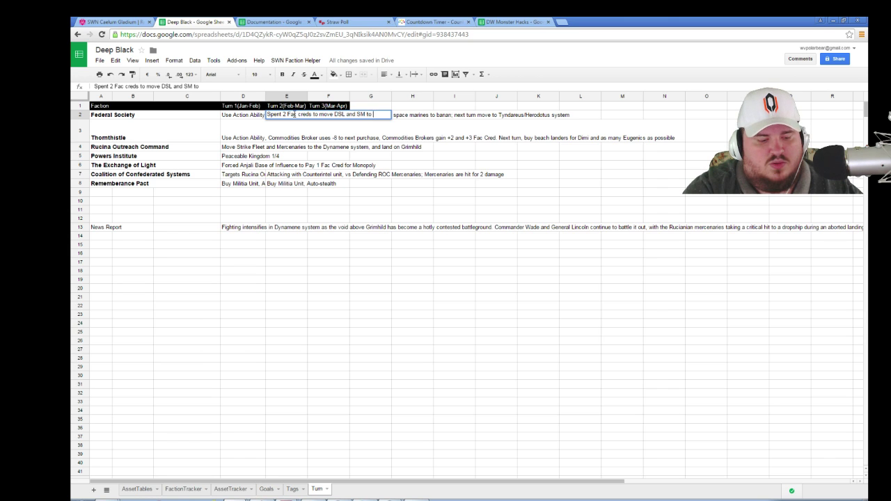
text( Herodotus system; next)
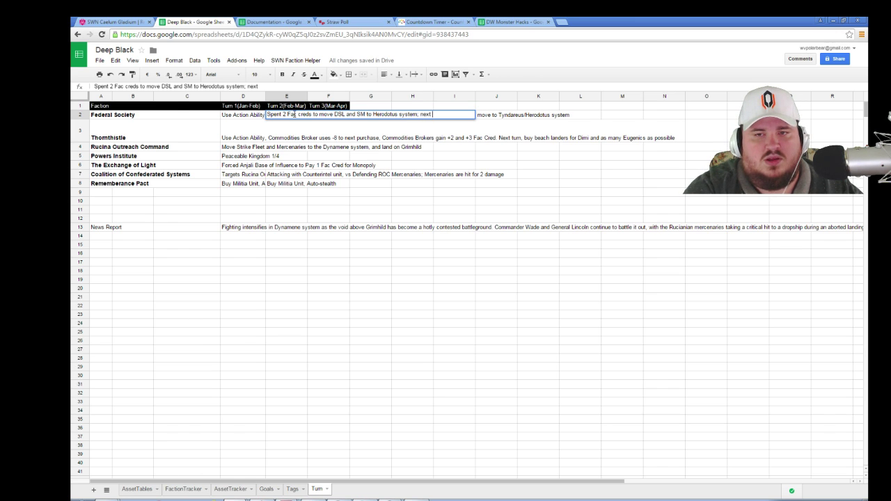
text( turn take over)
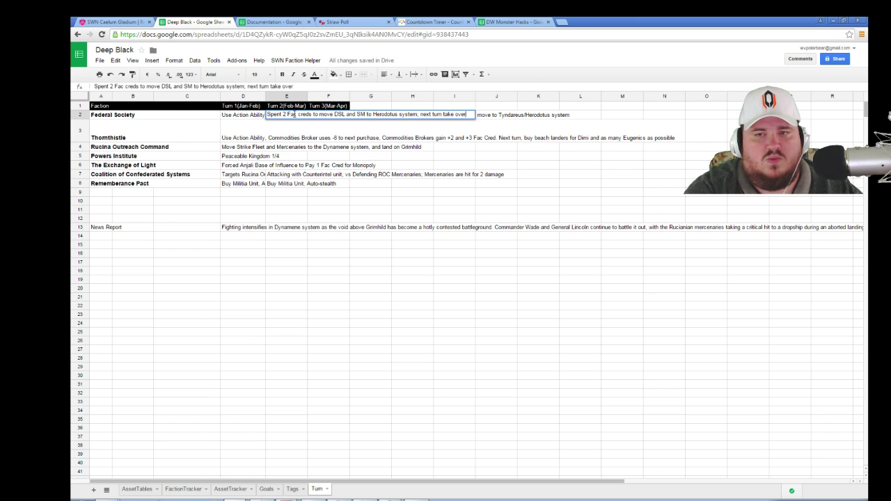
text( the system.)
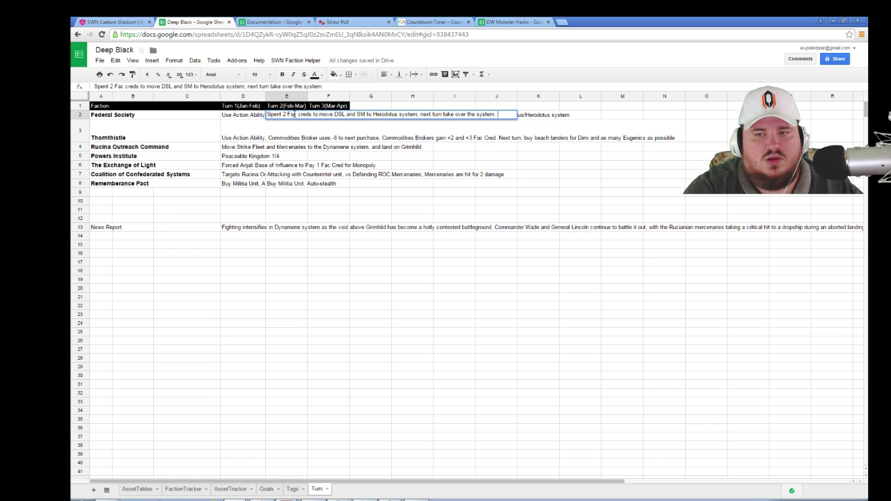
- Add "Lost 1 fac cred on Post tech industry" to the end of Federal Society's Turn 2 entry
text( Lost 1 f)
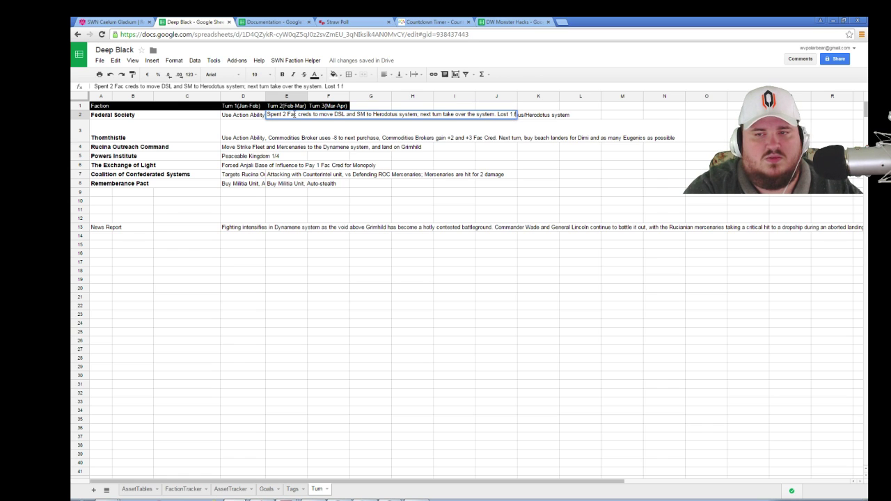
text(ac cred on )
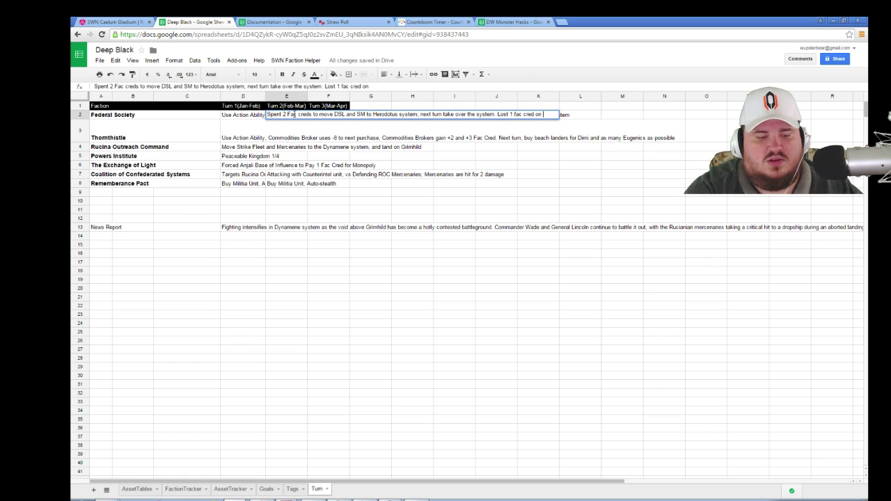
text(Post tech)
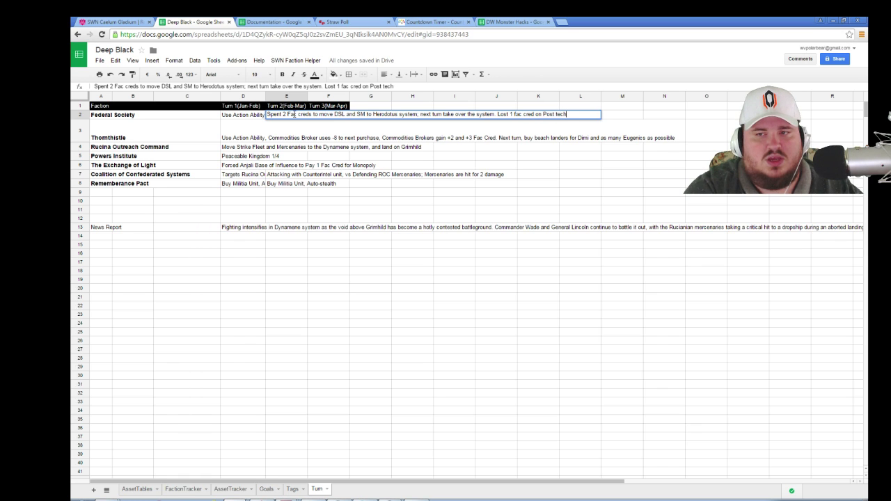
text( industry)
key(Return)
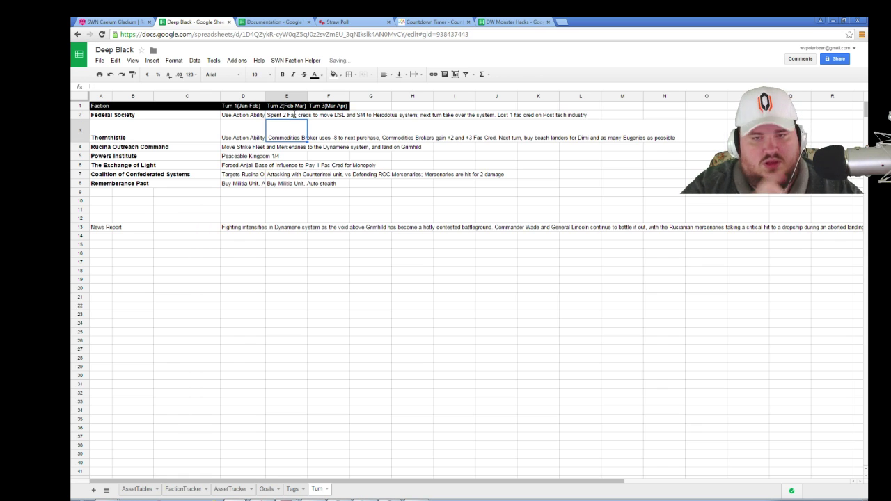
- Start a second news report in row 14: "The Federal Society Quarterly Economic Report was released last week, showing the short term effects of the stock market crash"
click(245, 238)
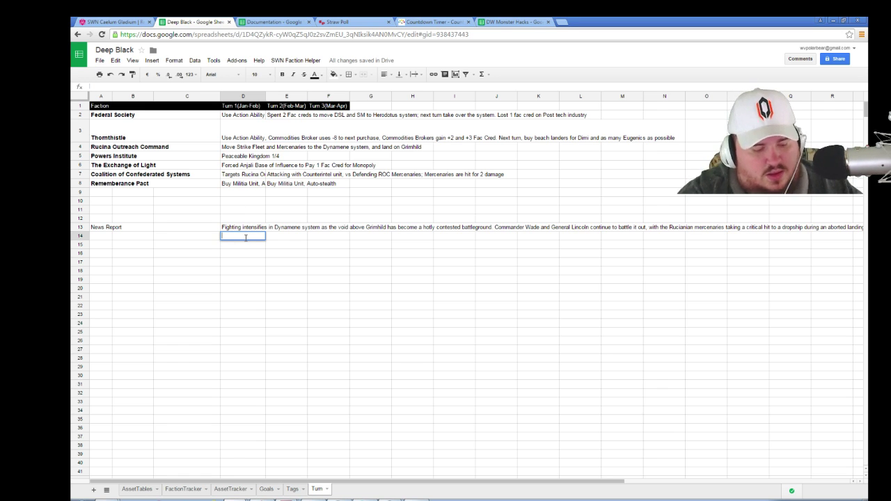
text(The Federal Society)
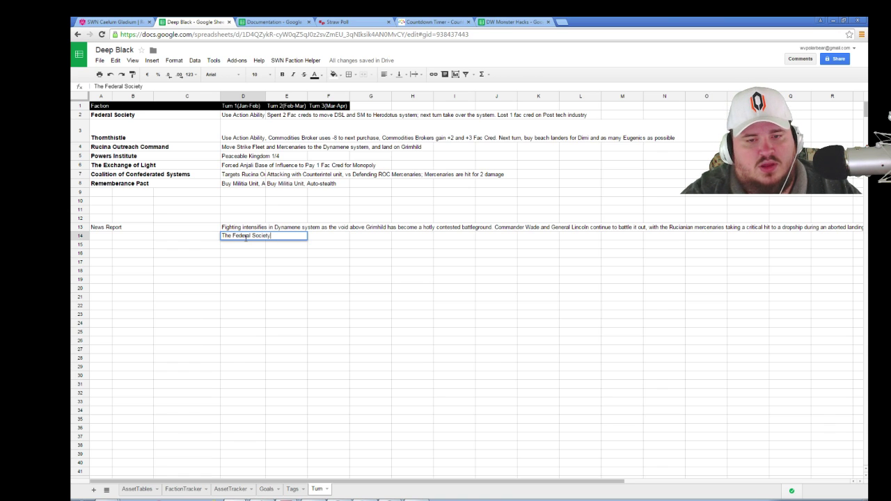
text( Quarter)
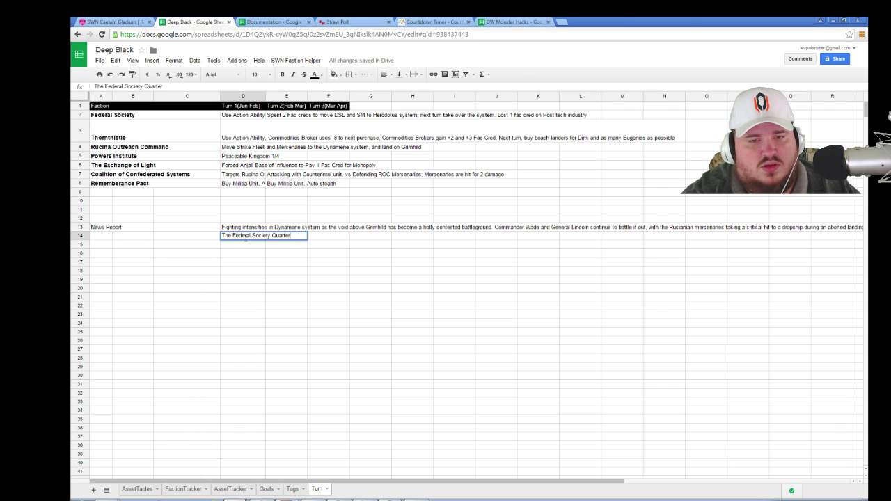
text(ly Economic Report was)
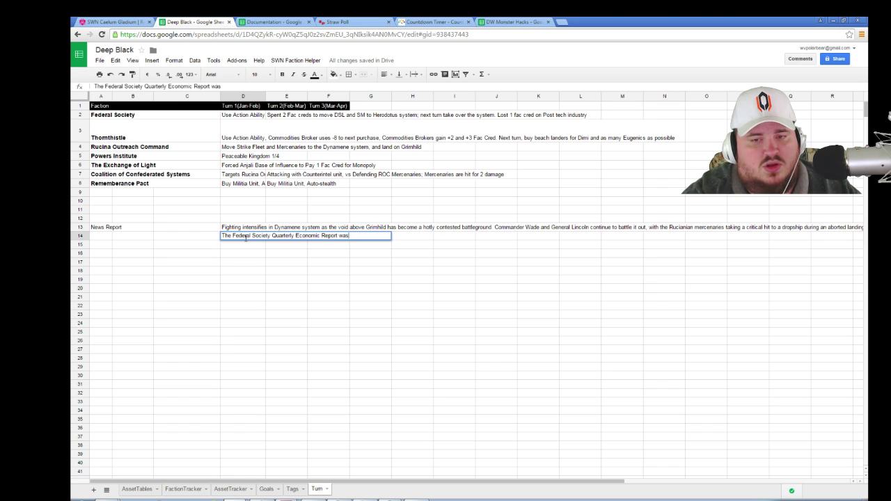
text( released last we)
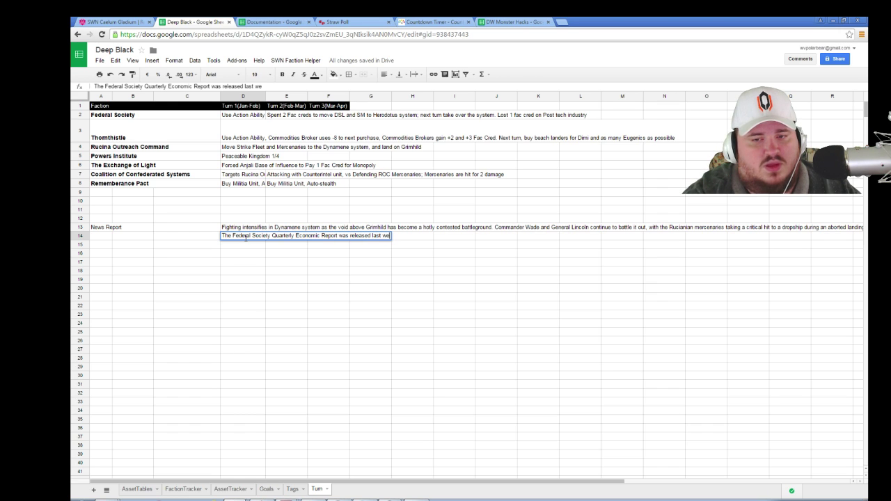
text(ek, showing the)
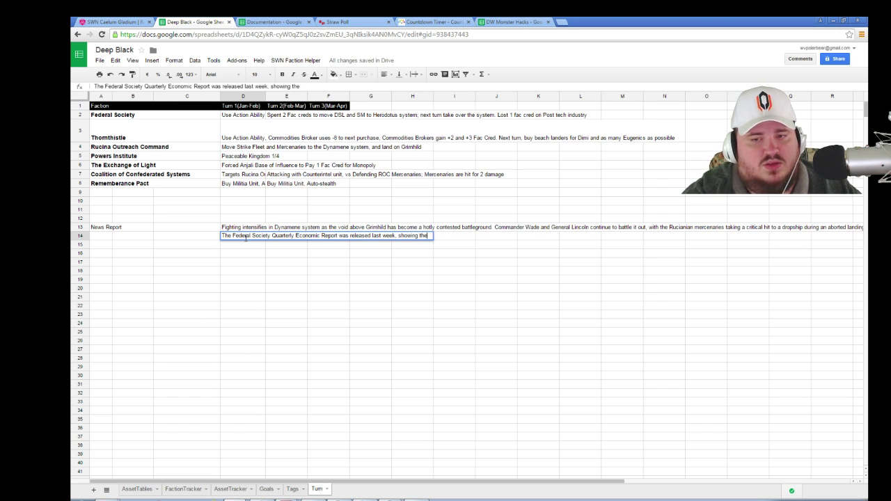
key(BackSpace)
key(BackSpace)
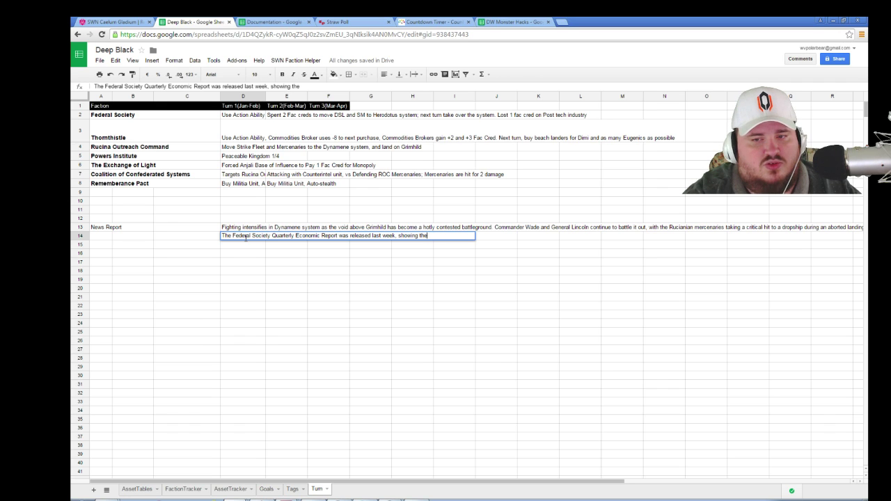
text(short term ef)
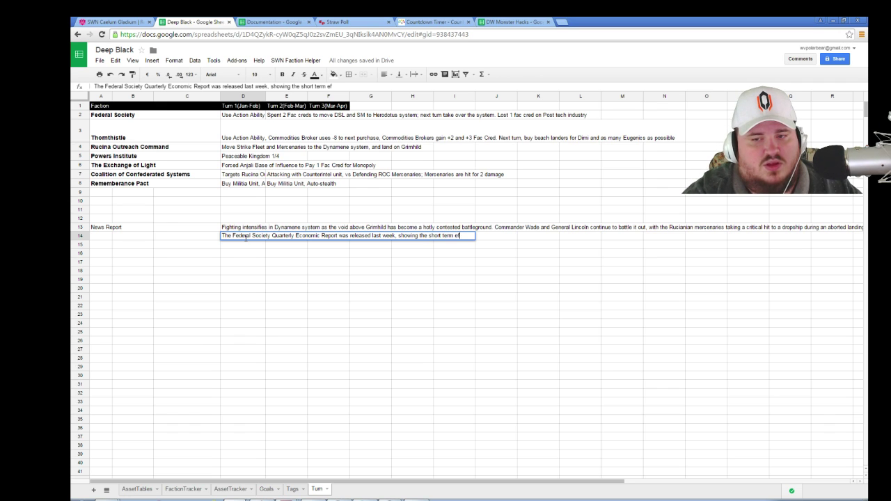
text(fects of the stock )
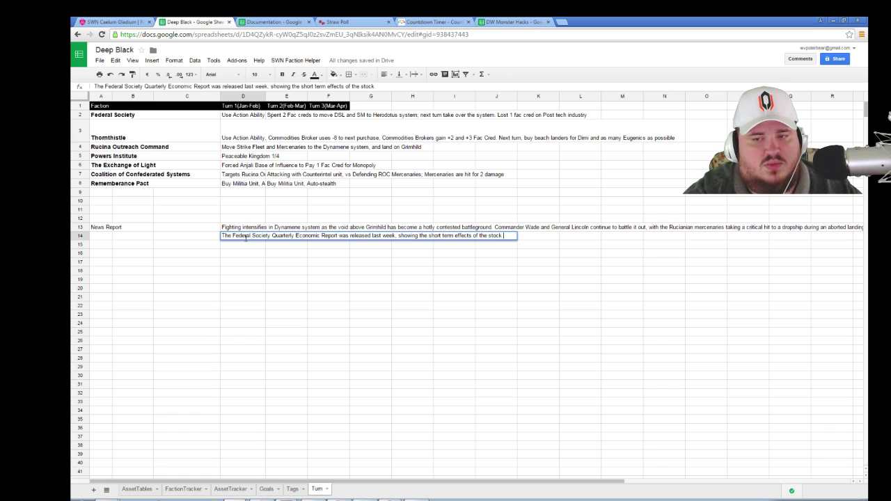
text(market crash)
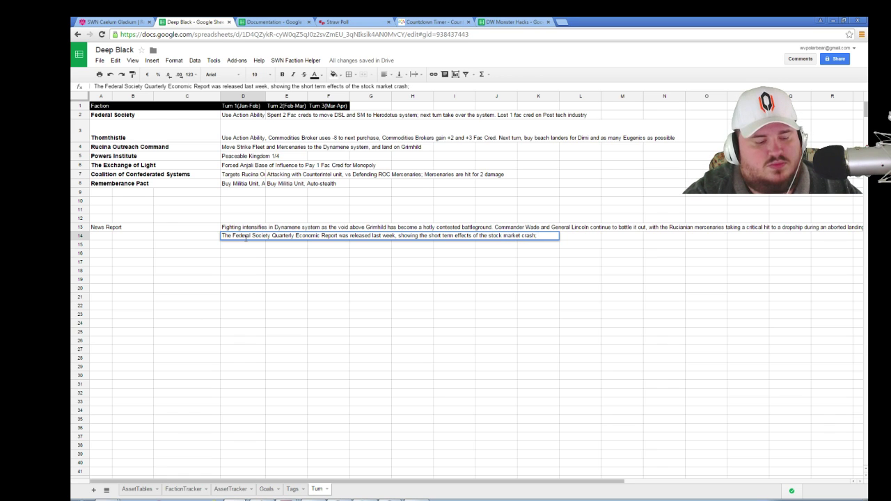
- Continue the news report with "; Post Tech Industry has taken a serious hit as resources intended for manufacture have been tied up the Thornthistle's interference"
text(; Post)
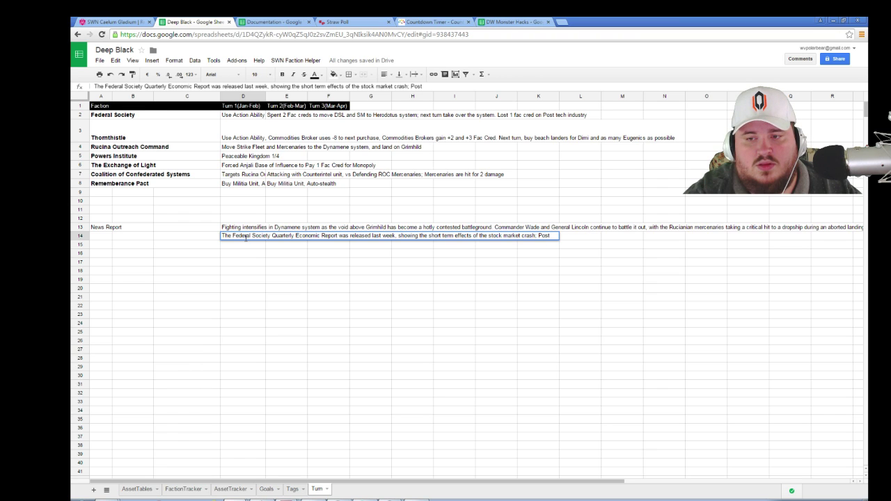
text( Tech )
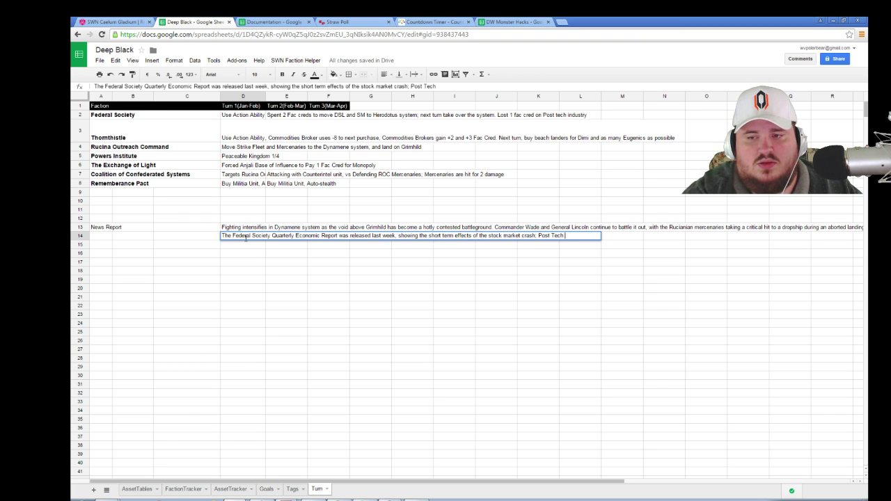
text(Industry has taken a serious hit as resources intended for manufacture have been tied up the )
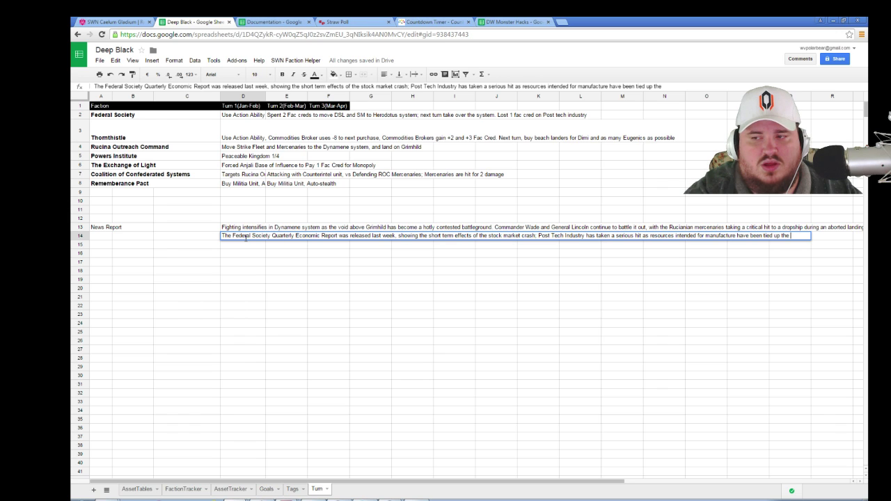
text(Thornthistle's)
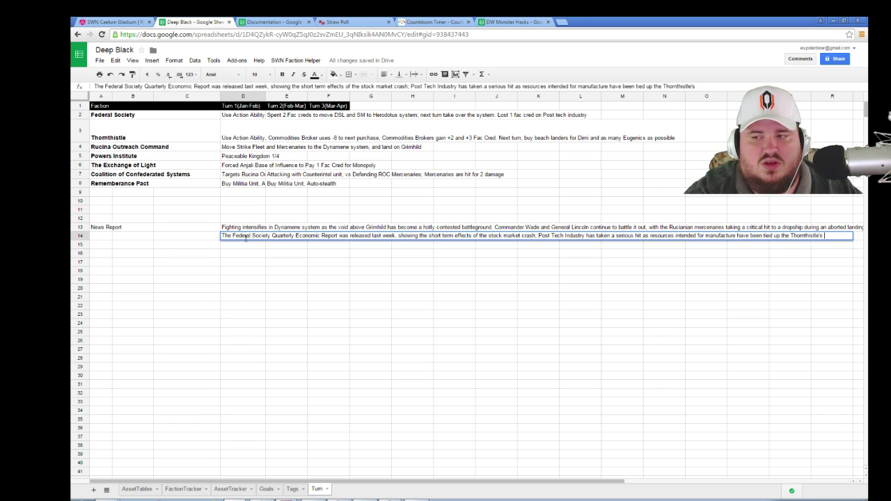
text( interference)
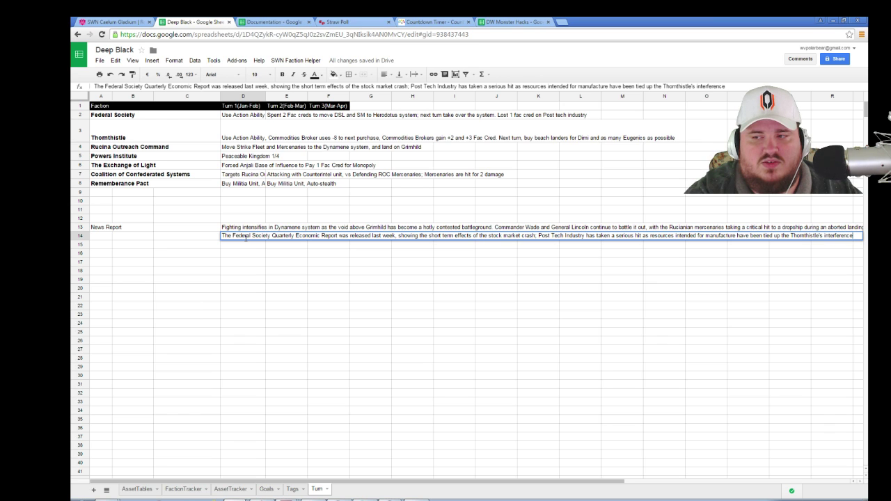
- Finish the news report with "No agreement among experts as to when recovery is expected to begin; anticipate a continued landslide in the future"
text(. No)
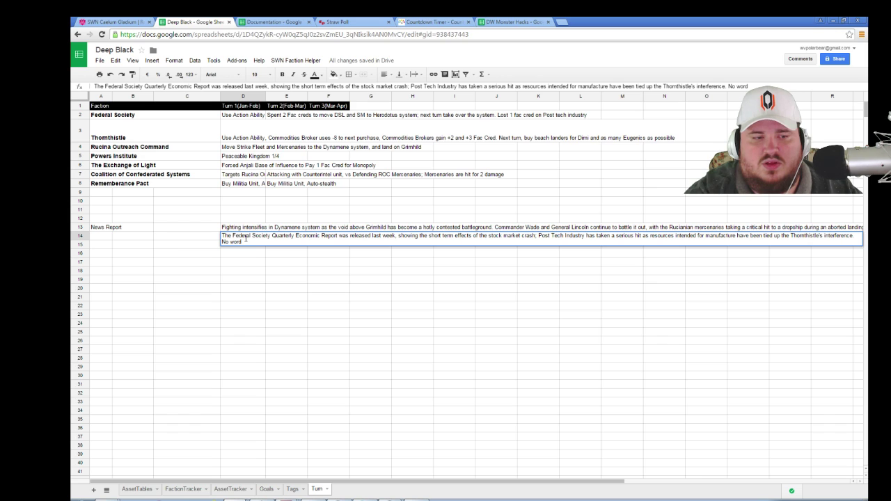
text( w)
key(BackSpace)
text(agreement)
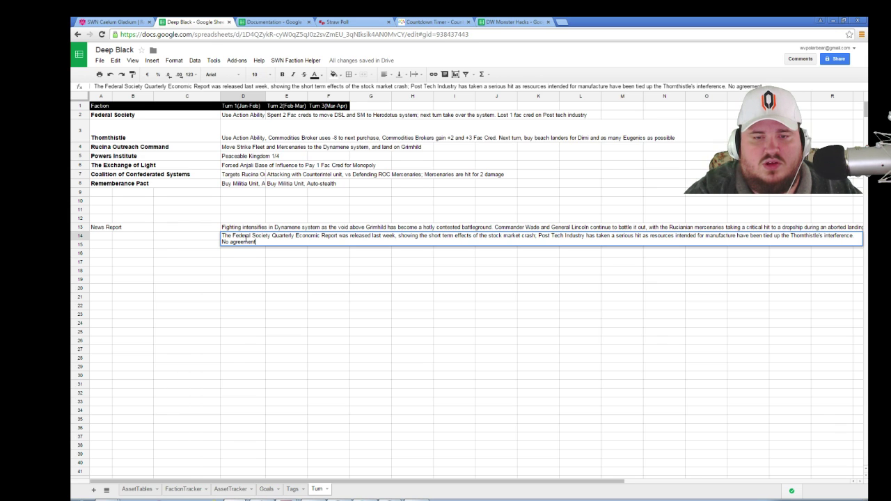
text( among experts as to when th)
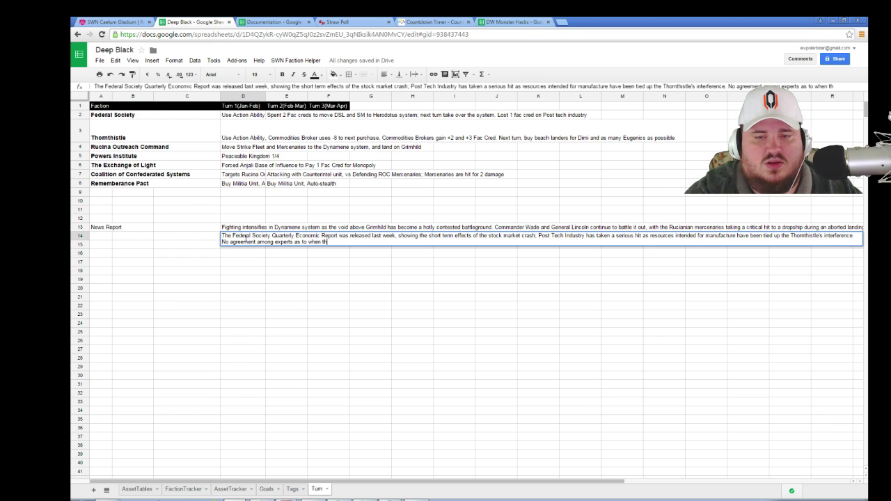
text( reoc)
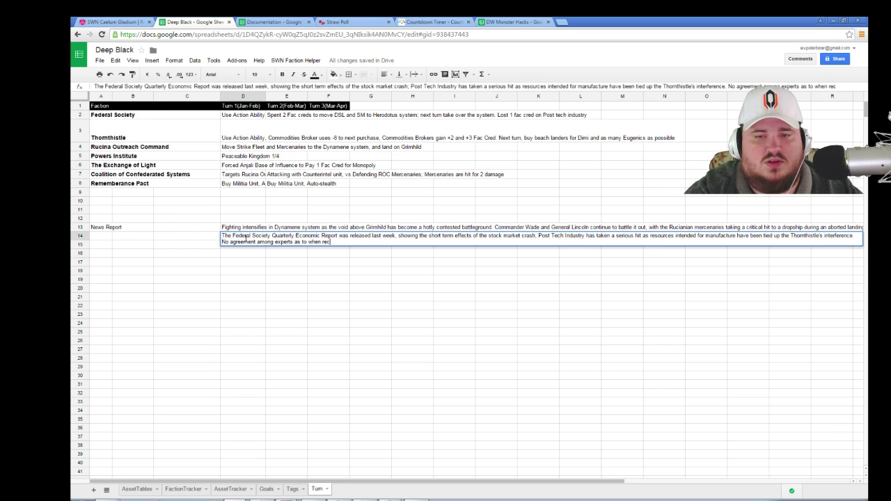
text(overy is expected to begin; anticipate a contin)
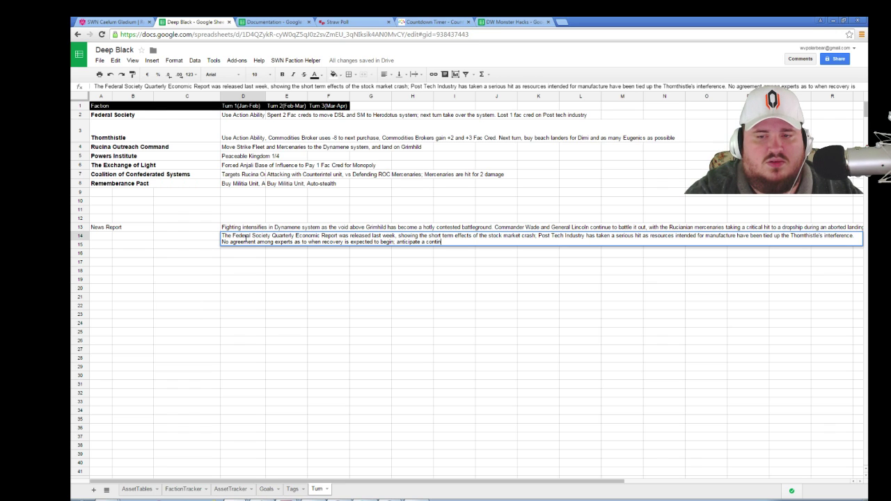
text(ued landslide)
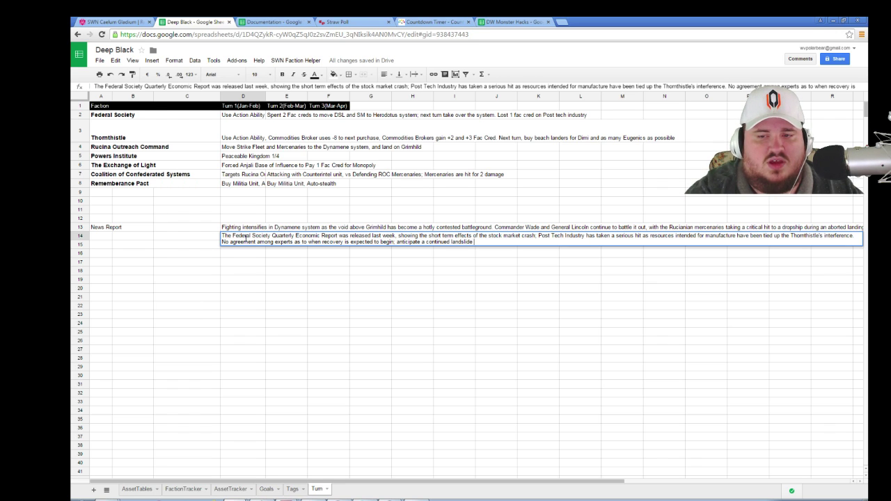
text( in the futur)
key(Return)
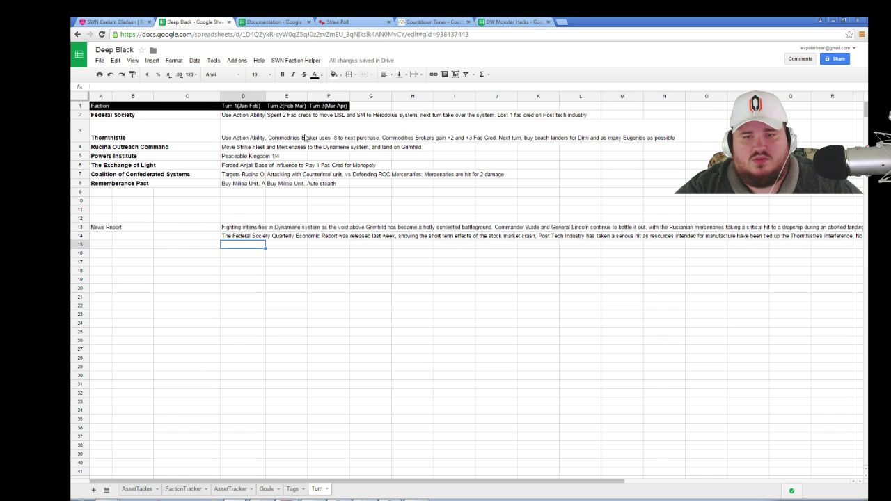
- In the FactionTracker sheet, raise Thornthistle's FacCreds to 19 and reduce them to 17
click(252, 138)
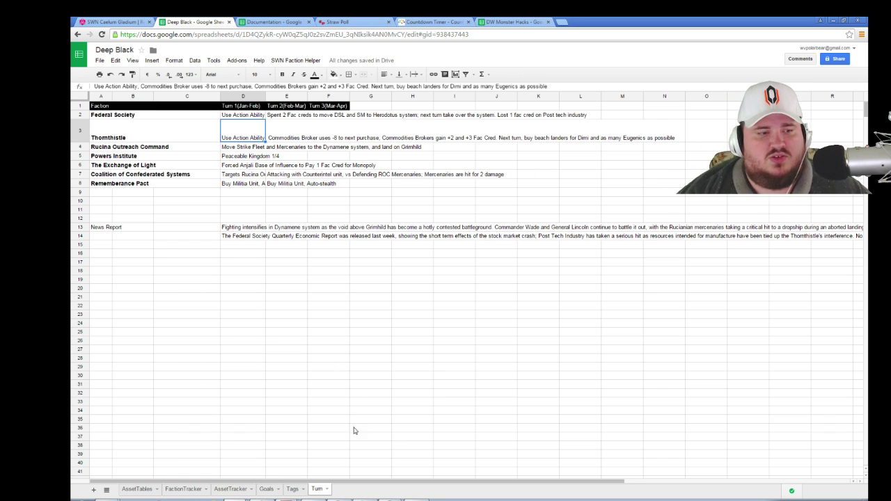
click(193, 489)
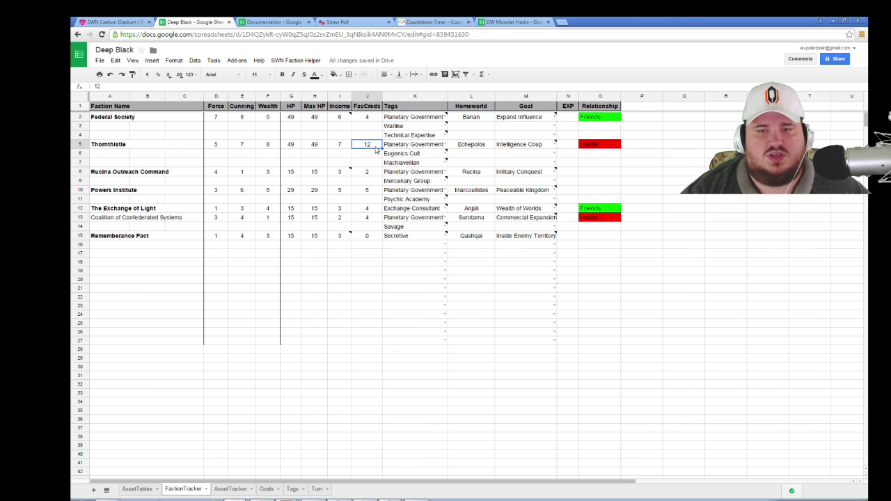
text(19)
key(Return)
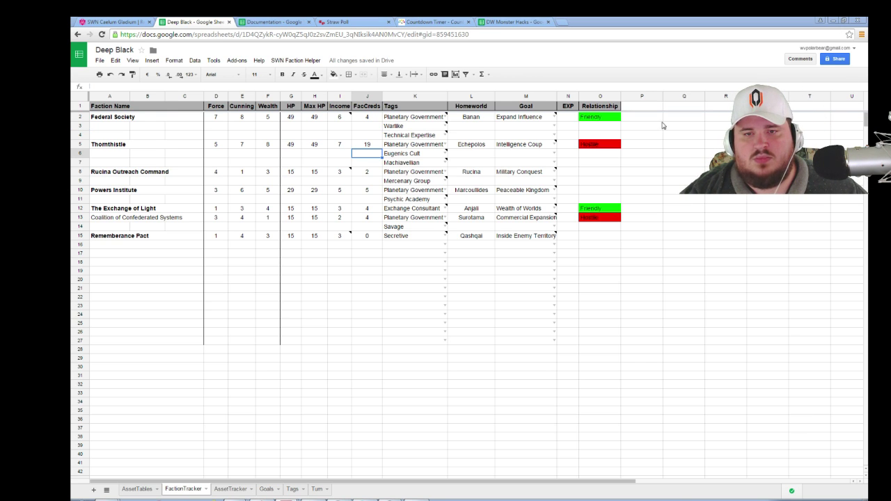
click(367, 145)
text(17)
key(Return)
- In the AssetTracker sheet, insert an empty row below Thornthistle's Scavenger Fleet
click(237, 491)
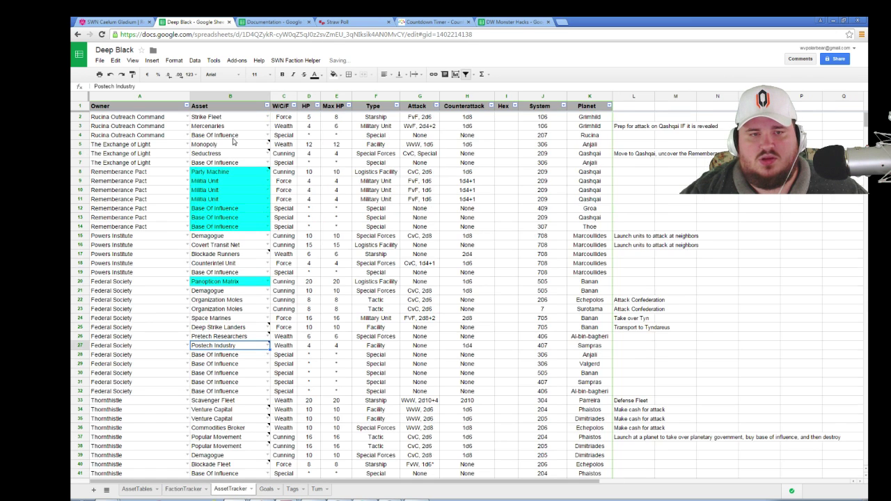
click(131, 402)
click(116, 60)
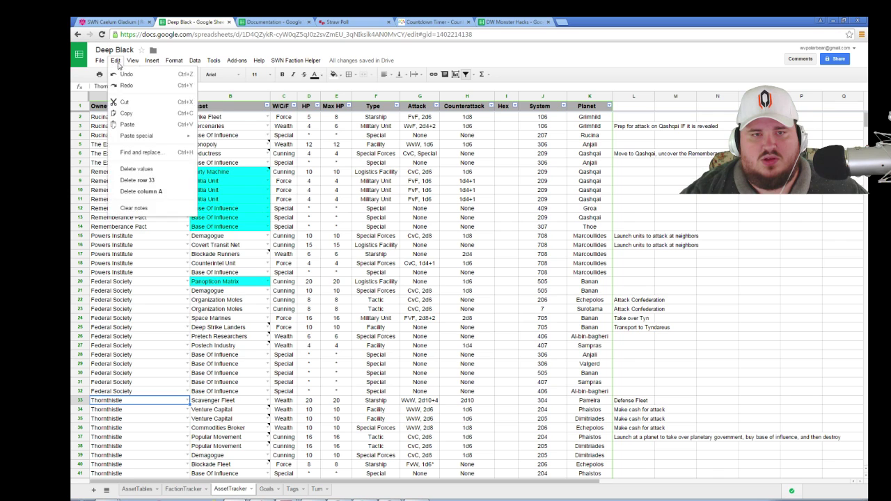
mouse_move(101, 62)
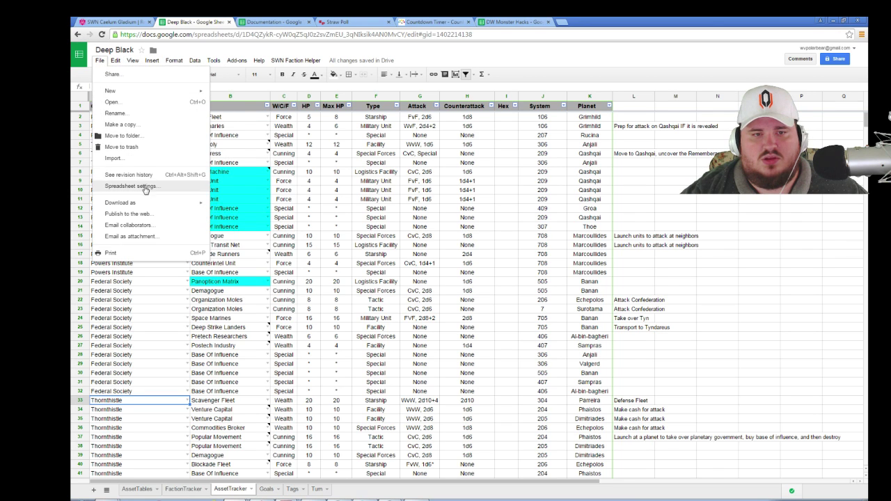
mouse_move(151, 63)
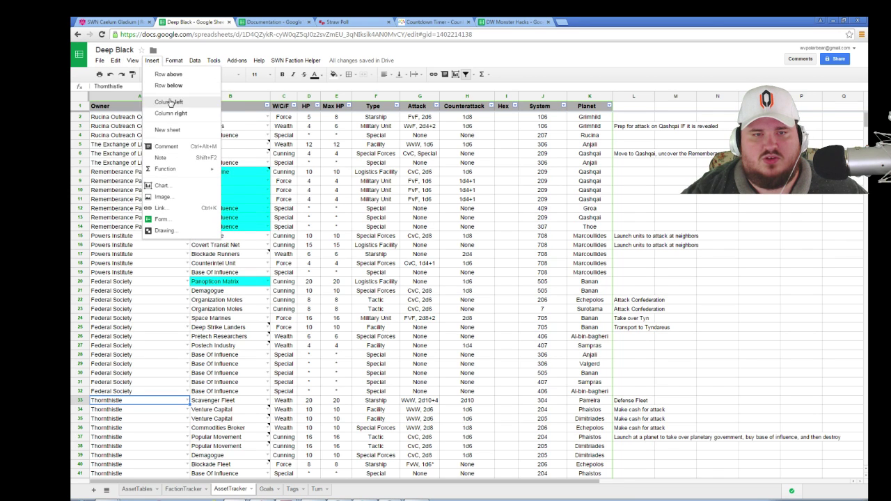
key(Return)
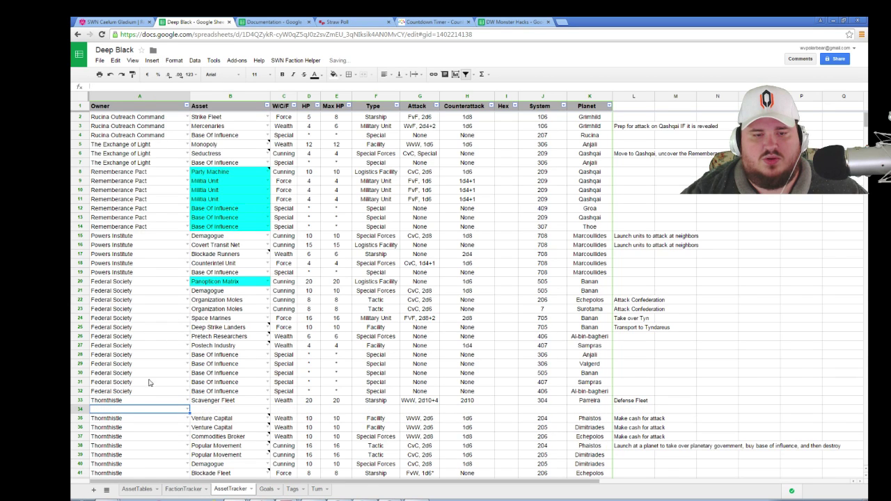
- Fill the new row with Thornthistle as owner and Beachhead Landers as asset
click(133, 408)
text(Th)
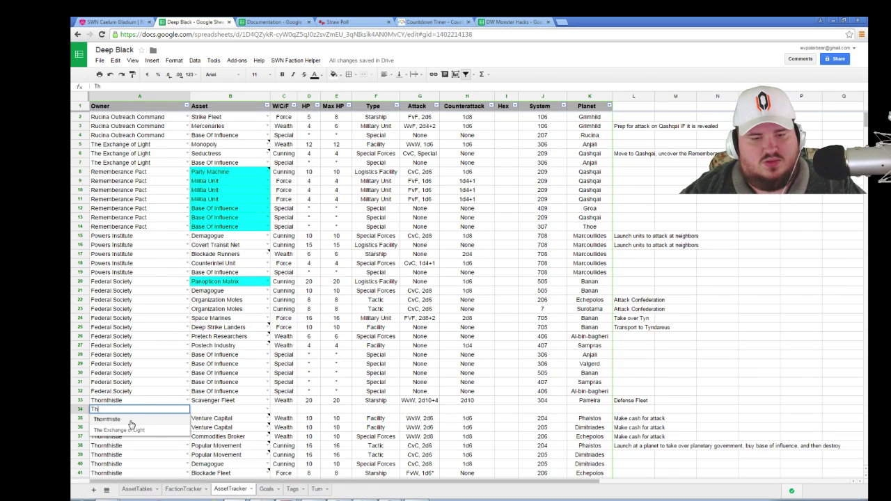
click(130, 420)
click(222, 412)
text(Beac)
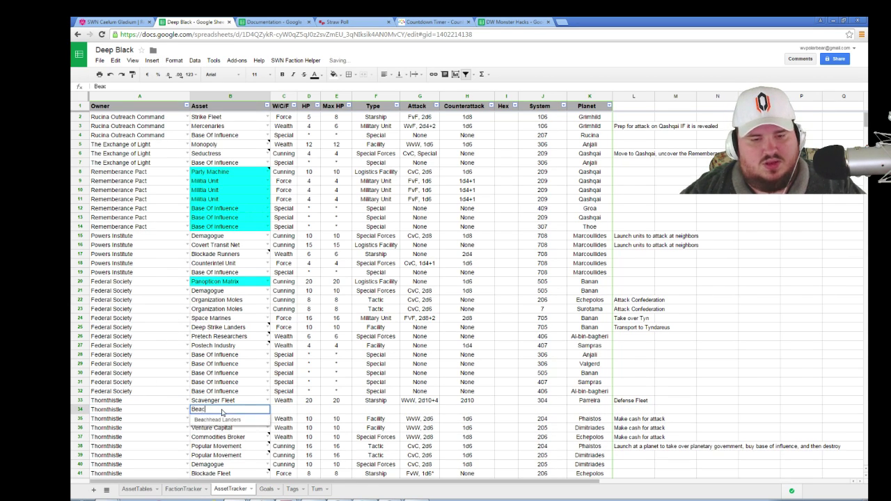
click(224, 419)
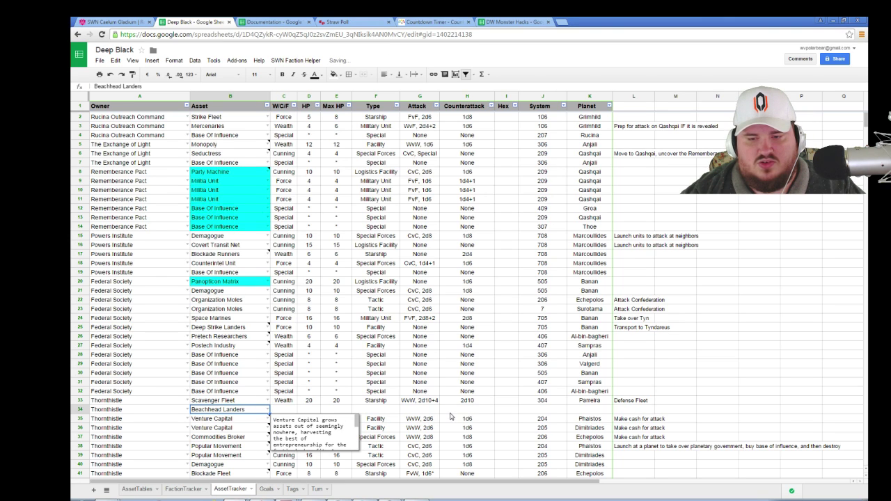
- Choose Beachhead Landers again as the asset in Thornthistle's new row
click(301, 403)
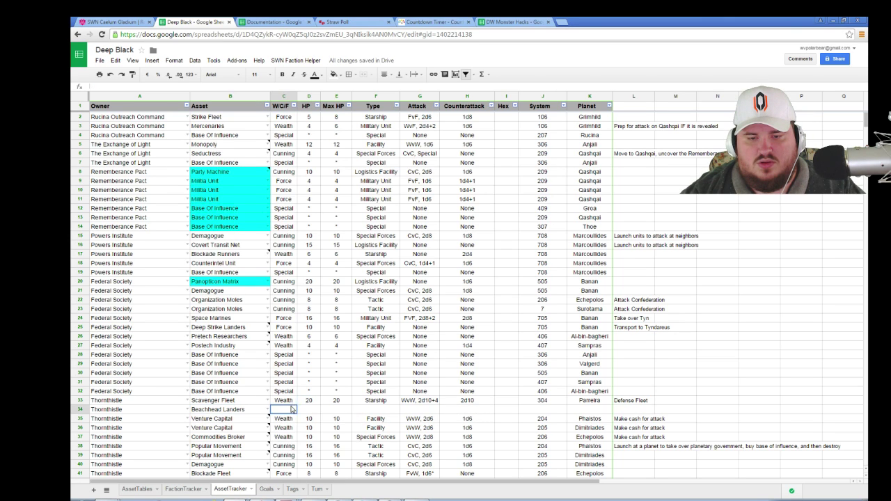
click(259, 412)
click(268, 412)
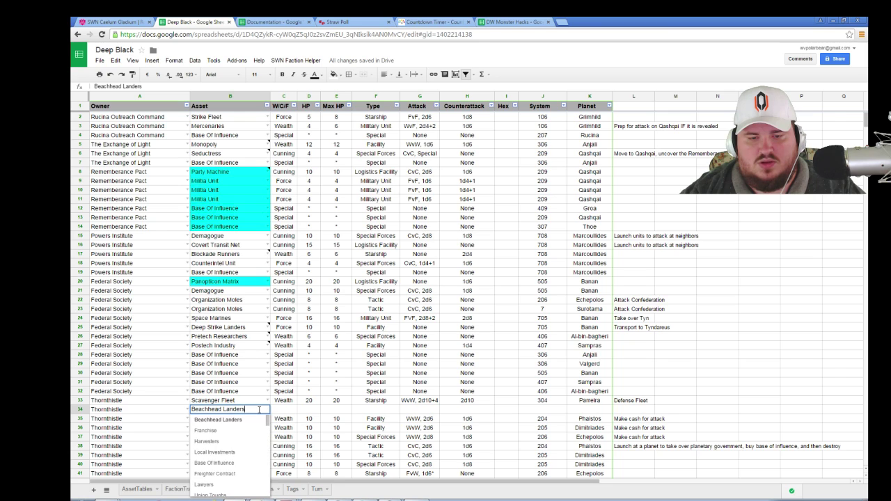
click(241, 419)
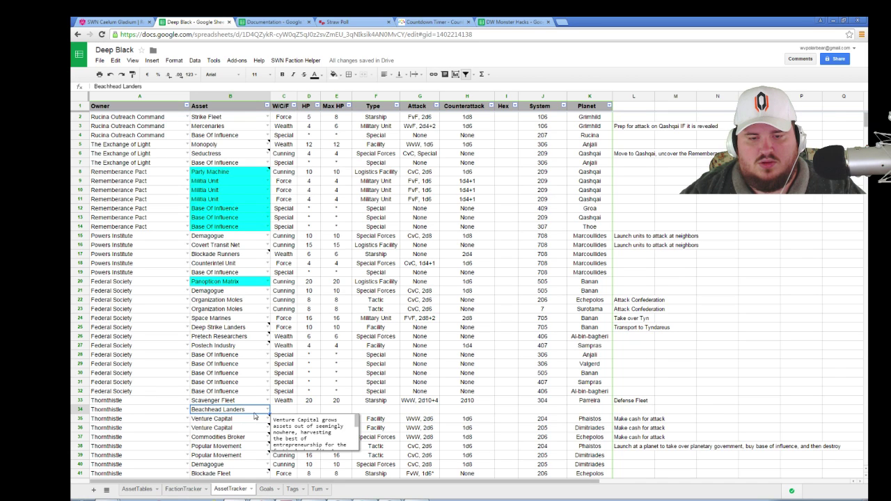
click(248, 421)
click(241, 412)
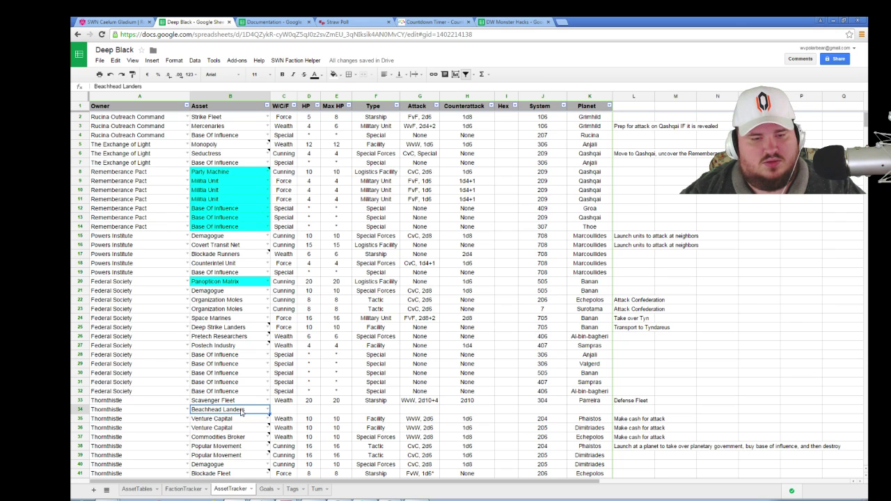
click(174, 413)
click(236, 414)
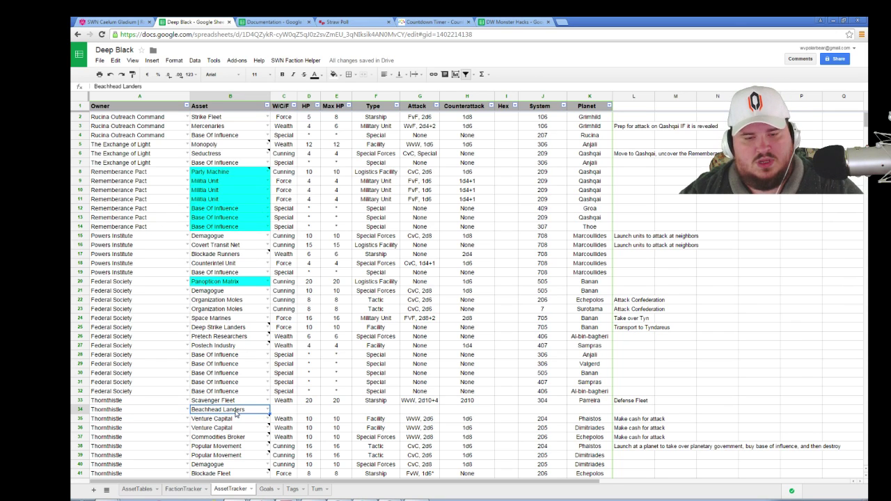
- Clear the asset cell of Thornthistle's new row and set it to Beachhead Landers once more
key(Delete)
click(238, 424)
click(267, 413)
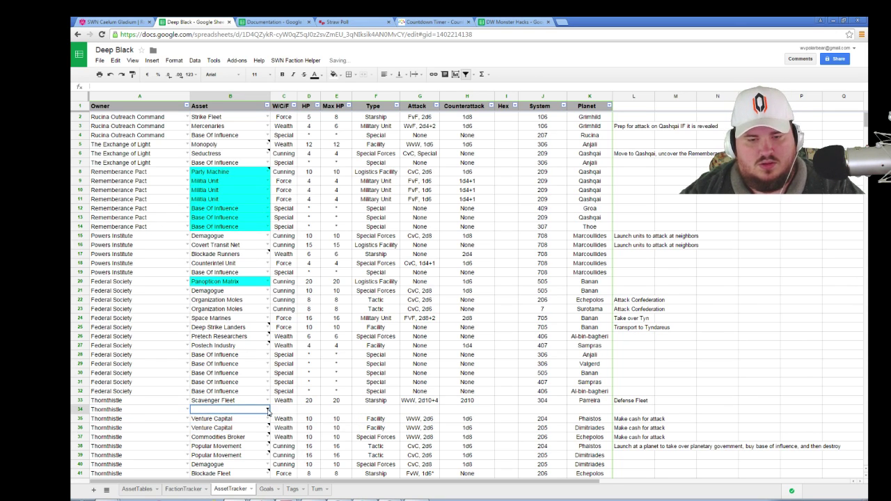
click(268, 412)
text(Bea)
click(242, 421)
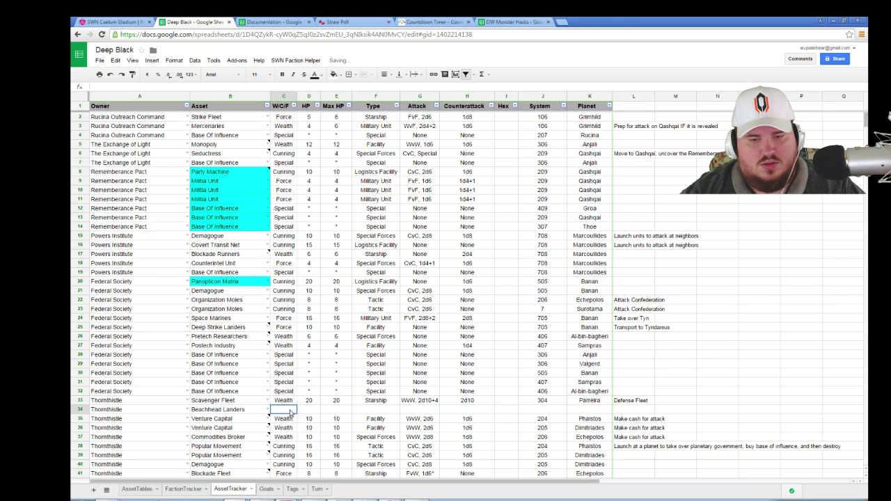
click(357, 413)
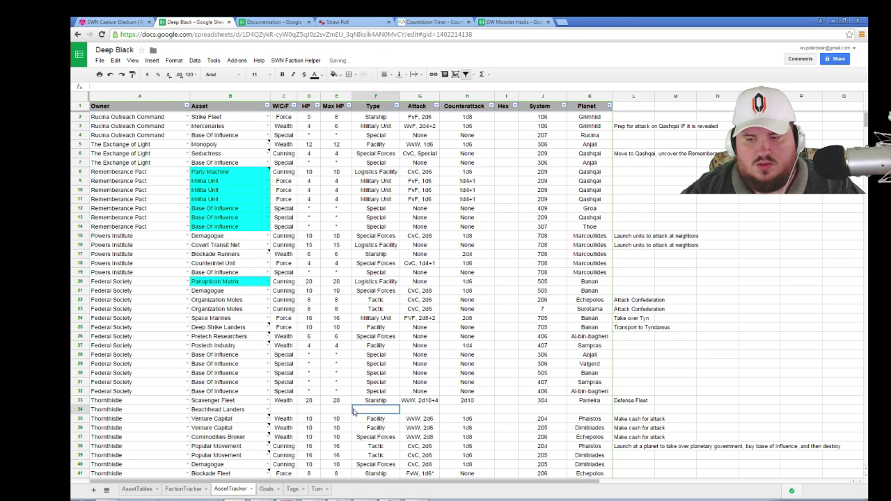
- Search the AssetTracker sheet for "beac"
click(735, 345)
key(ctrl+f)
text(beac)
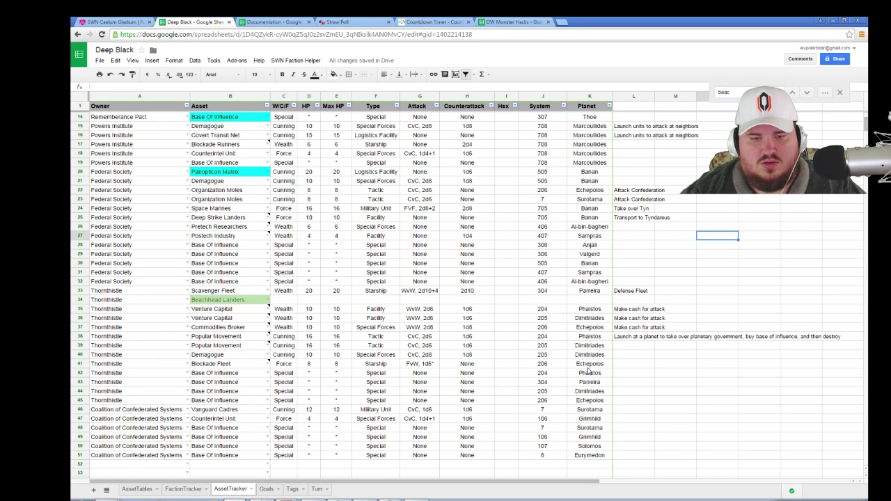
- For Thornthistle's Beachhead Landers, enter Force as the W/C/F category, with HP 10 and Max HP 10
click(288, 300)
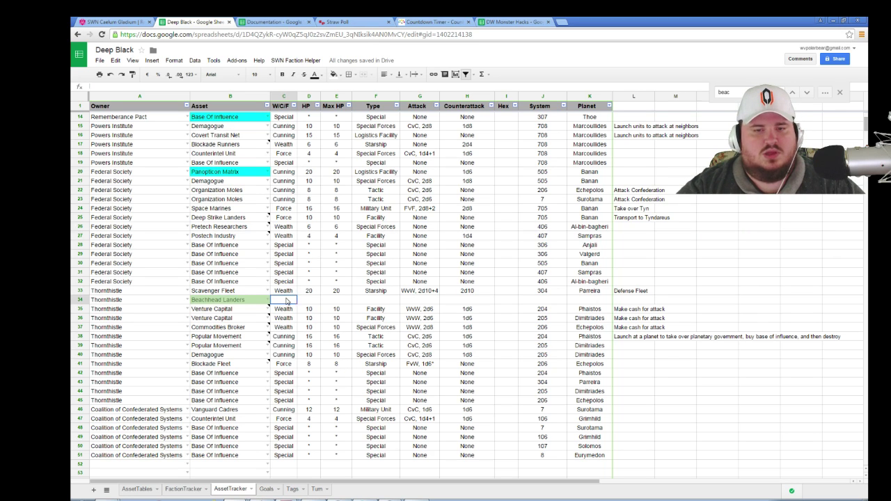
double_click(275, 300)
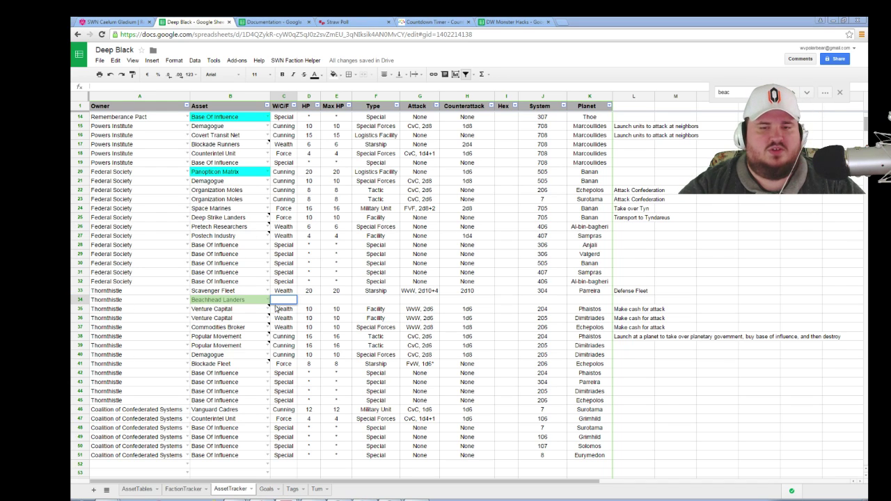
text(Force)
key(Tab)
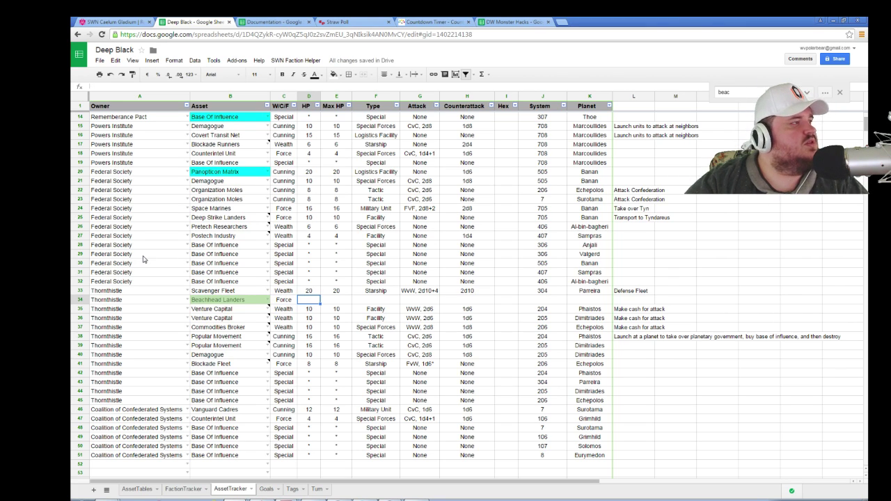
text(10)
key(Tab)
text(10)
key(Tab)
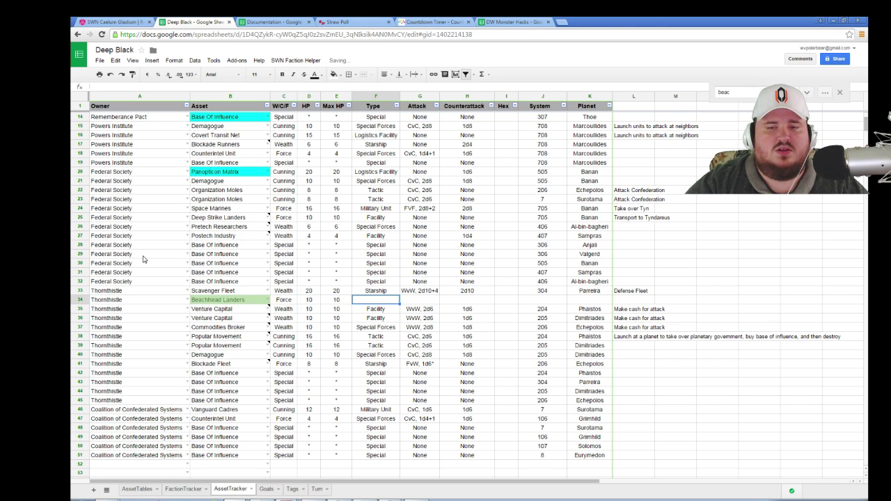
- Set the Beachhead Landers' type to Facility, with None for both attack and counterattack
text(Facility)
key(Tab)
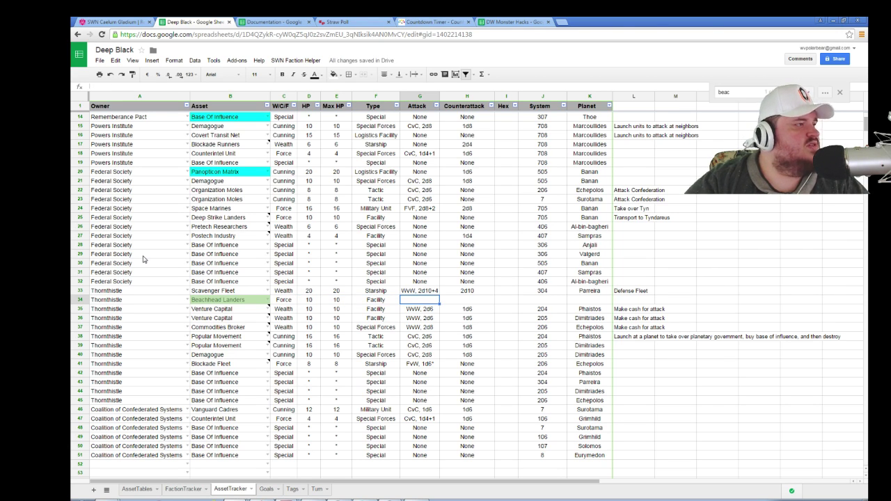
text(None)
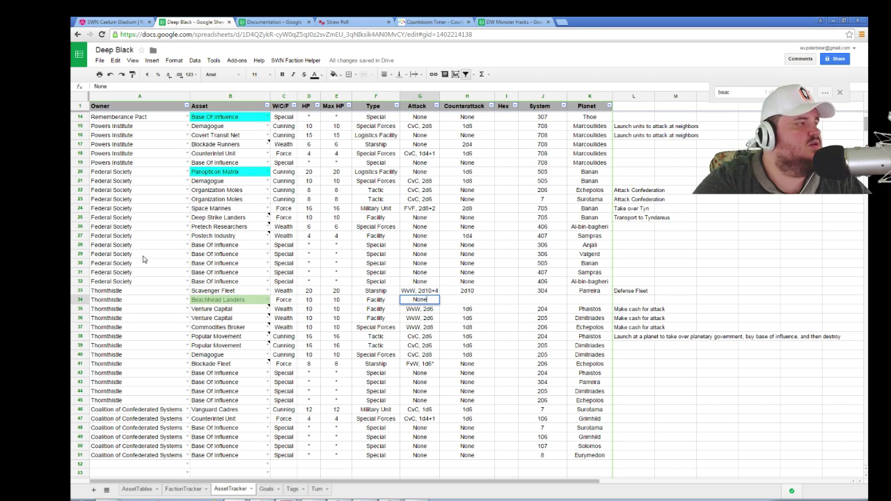
key(Tab)
text(None)
key(Tab)
key(Tab)
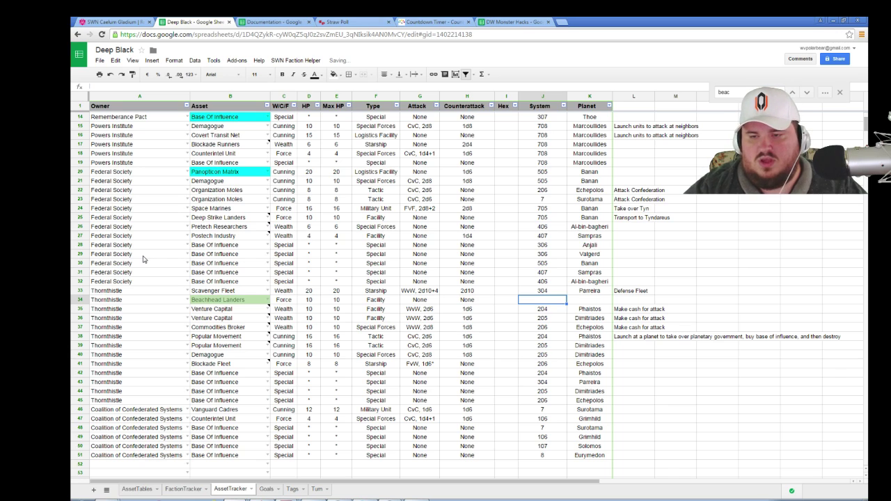
- Locate the Beachhead Landers in system 205 on the planet Dimitriades
text(205)
key(Tab)
text(D)
key(Return)
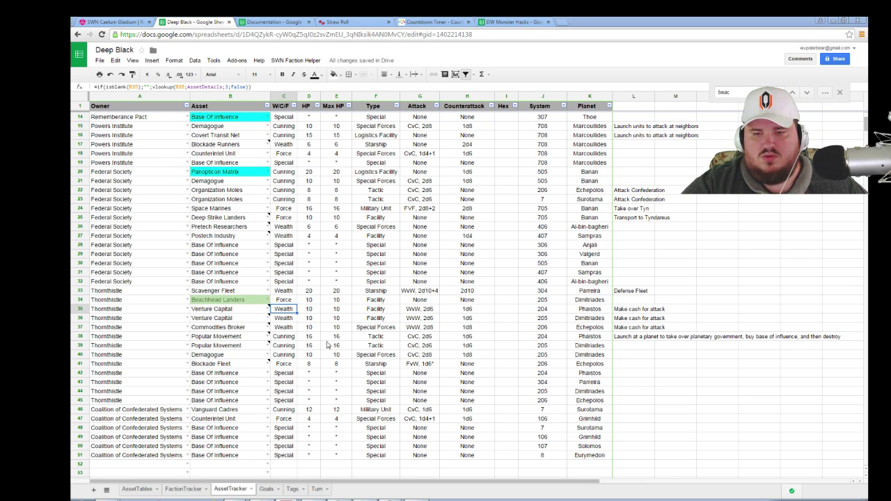
- Highlight Thornthistle's Popular Movement row on Dimitriades, check the sector map in Roll20, and return to the Deep Black spreadsheet
click(583, 353)
click(588, 347)
drag(595, 351, 177, 348)
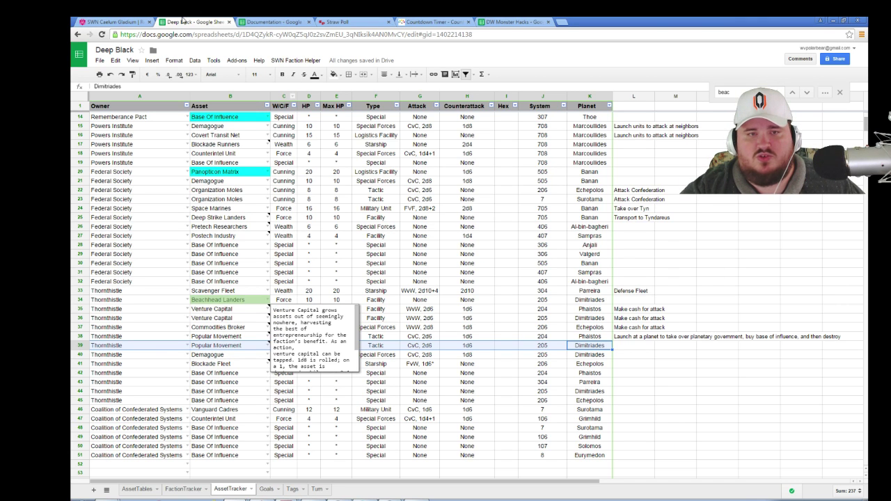
click(102, 19)
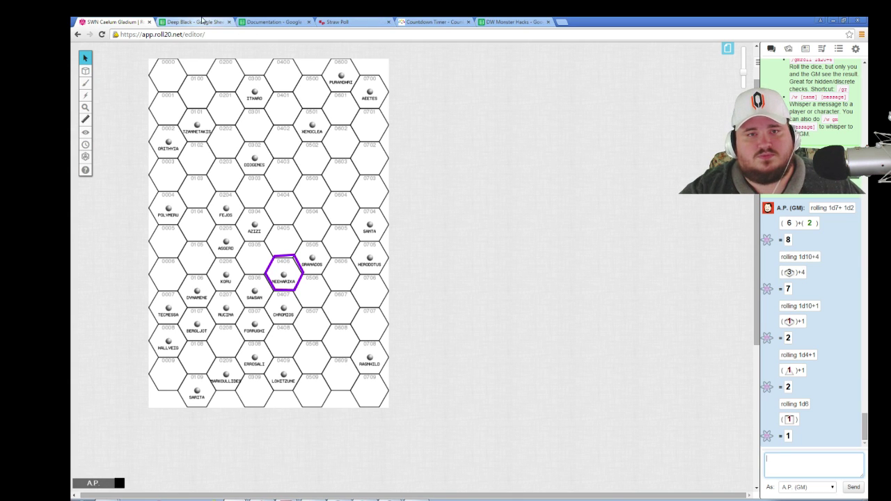
click(202, 21)
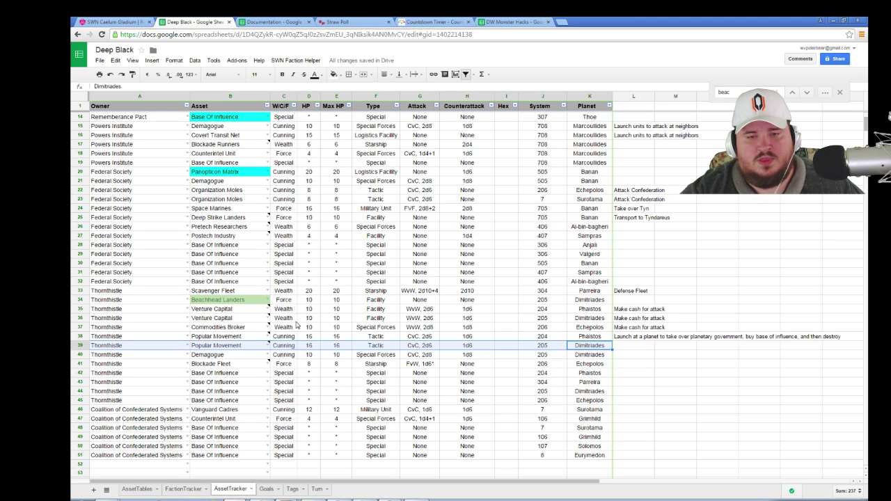
- Examine Thornthistle's Beachhead Landers entry and the notes on its Venture Capital and Commodities Broker assets
click(252, 300)
key(Down)
key(Down)
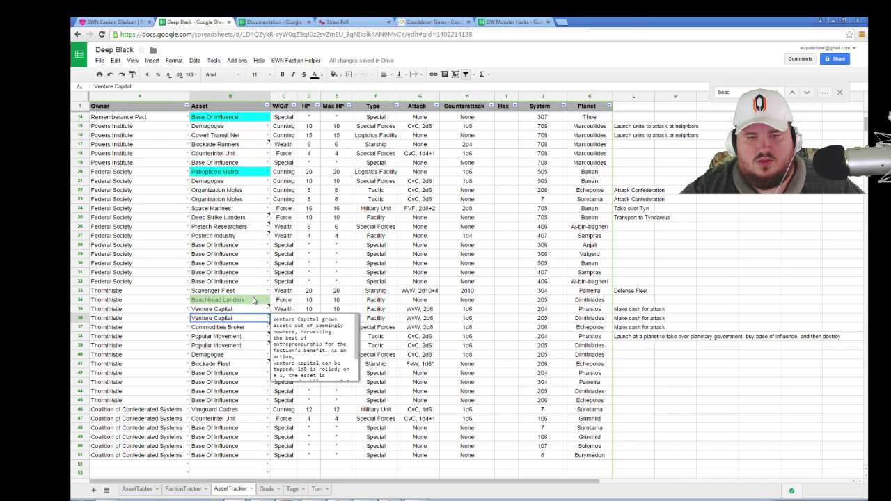
click(254, 301)
click(268, 300)
key(Right)
key(Right)
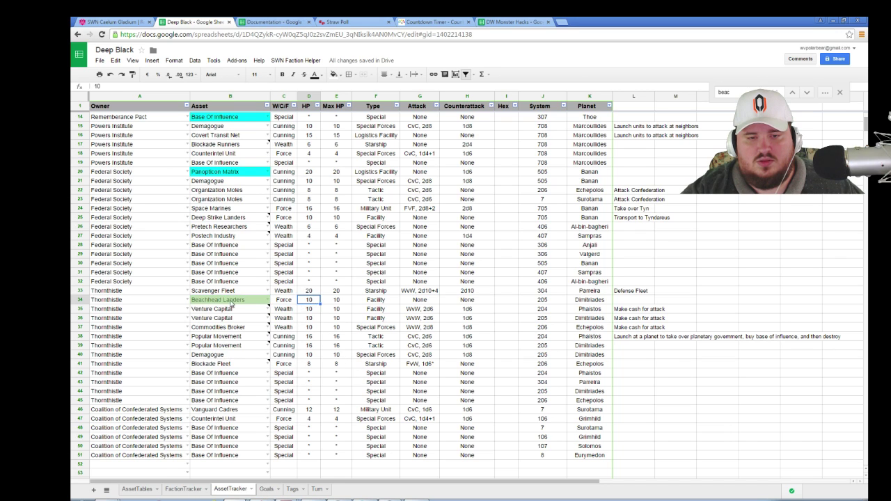
double_click(232, 302)
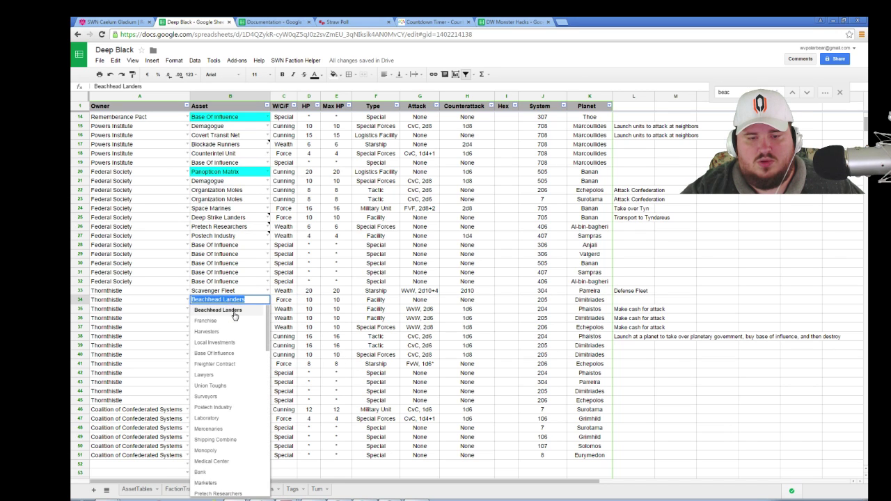
key(Return)
key(Down)
key(Down)
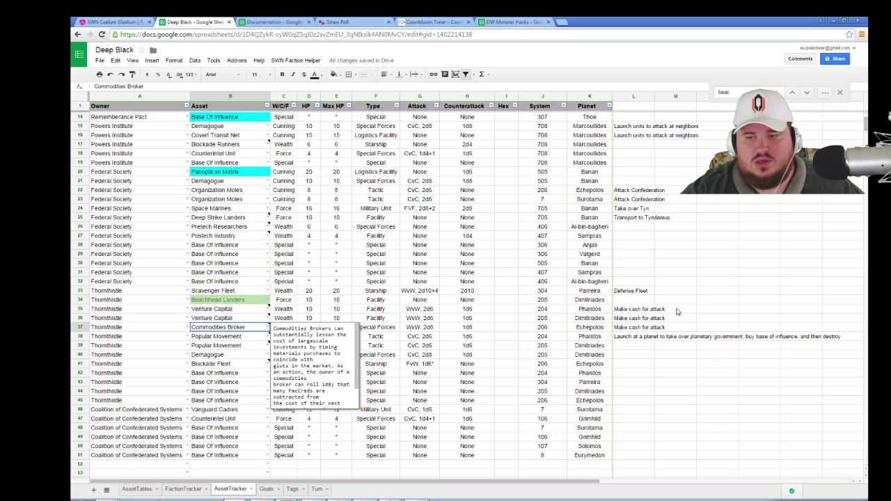
- In the Turn sheet, check Thornthistle's Turn 1 entry and open its Turn 2 cell for editing
click(317, 489)
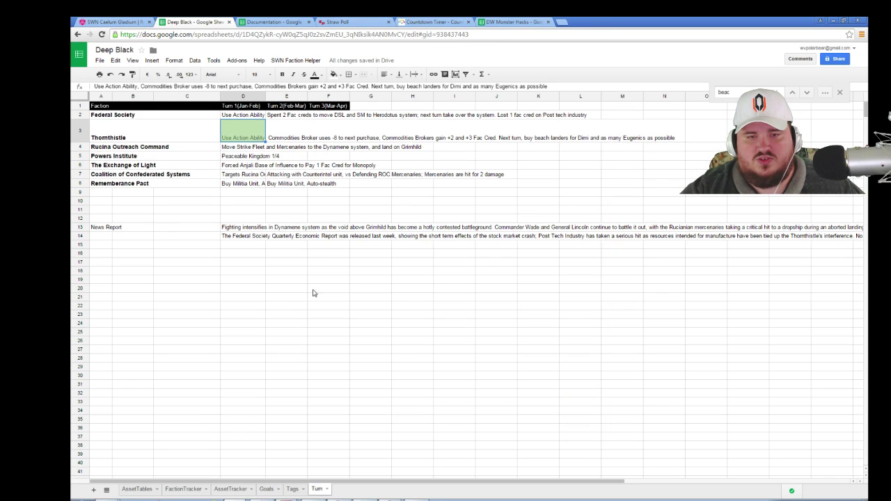
click(279, 148)
click(239, 136)
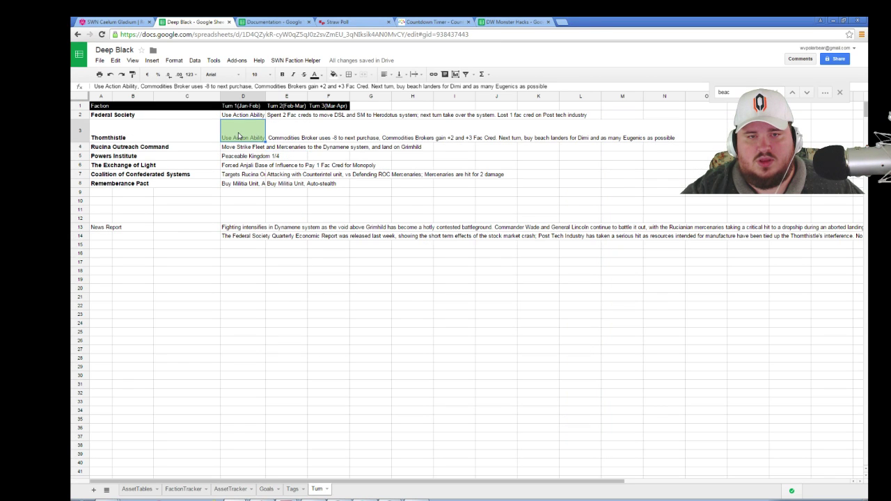
double_click(273, 137)
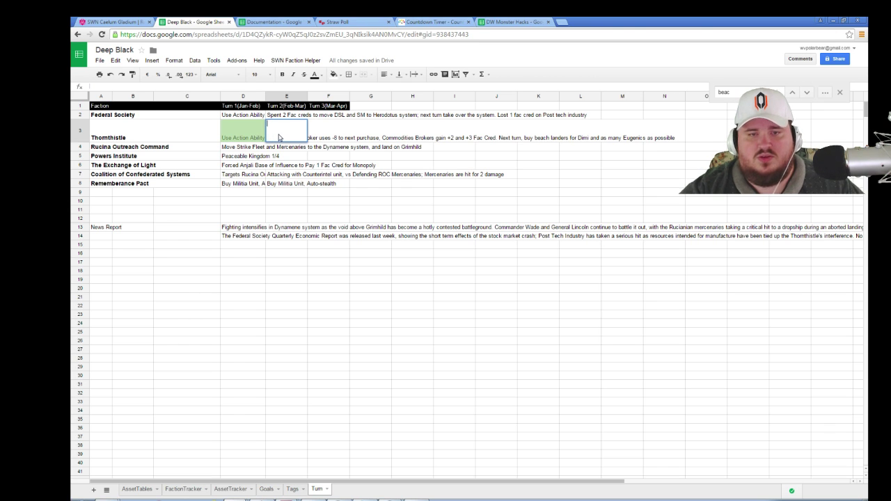
text(Use abili)
key(BackSpace)
key(BackSpace)
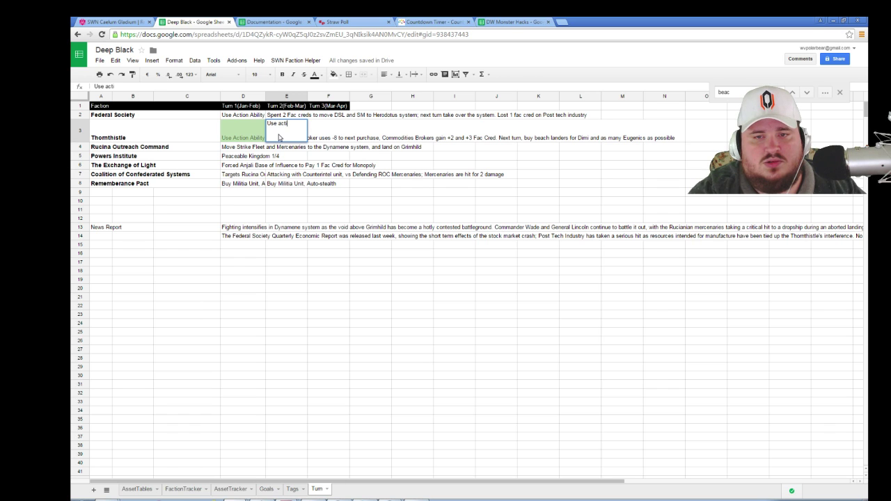
key(BackSpace)
key(BackSpace)
key(BackSpace)
key(BackSpace)
key(BackSpace)
key(BackSpace)
key(BackSpace)
key(BackSpace)
key(BackSpace)
key(BackSpace)
key(BackSpace)
text(Purchase)
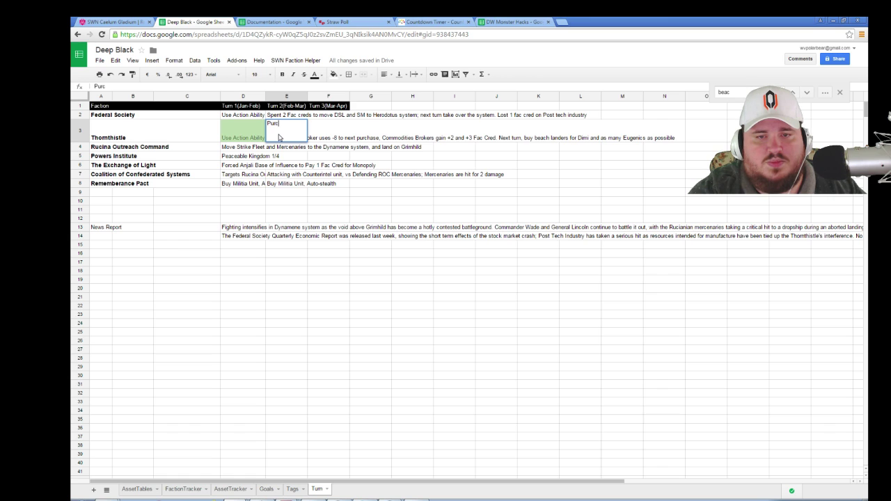
key(BackSpace)
key(BackSpace)
key(BackSpace)
key(BackSpace)
key(BackSpace)
key(BackSpace)
key(BackSpace)
- Record Thornthistle's Turn 2 action as "Buy , Beachhead Landers on Dimitrades; Next turn, move the populist movement with landers towards Dynamene"
text(Buy ,)
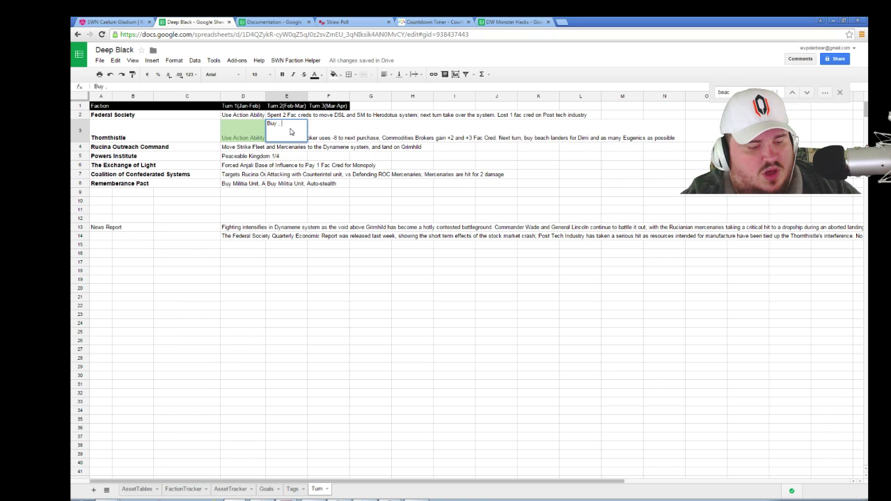
text(Beachand)
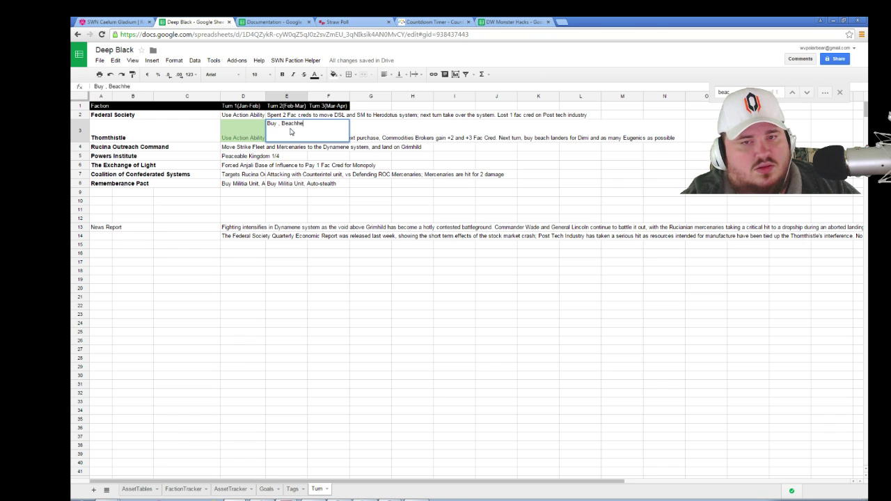
text(anders o)
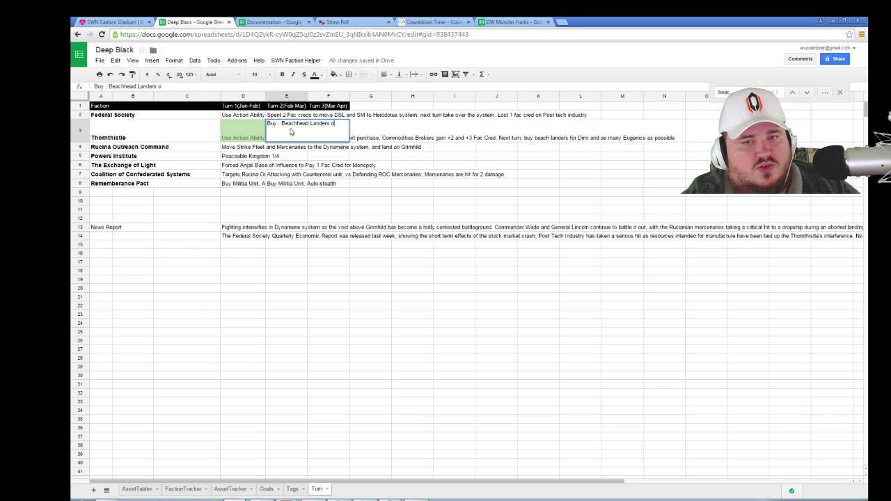
text(n Dimitrades)
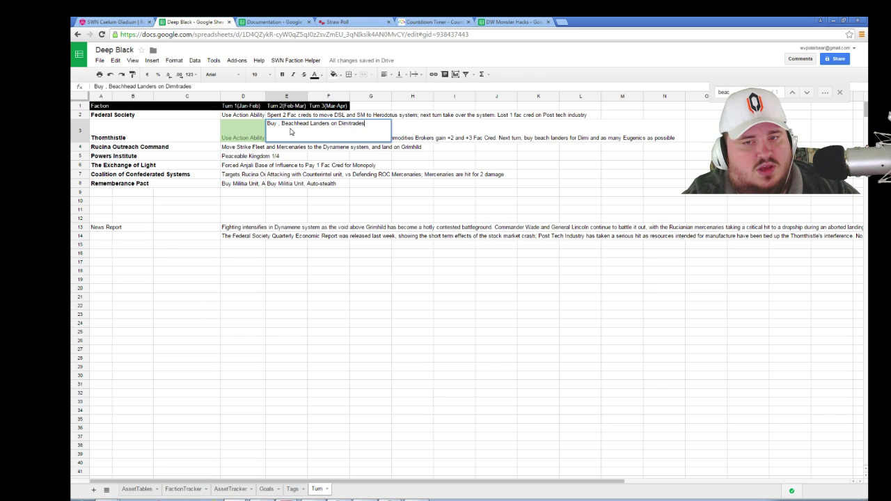
text(; Next turn, move the)
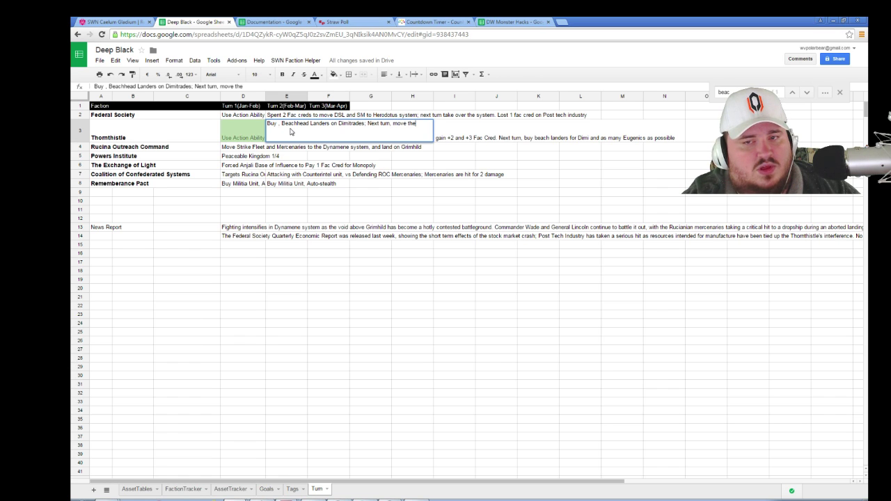
text( populist movement with lander)
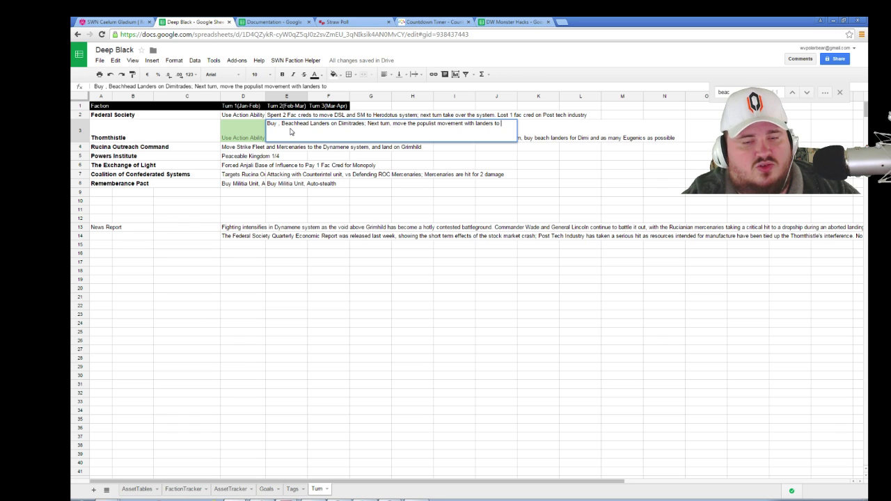
text(s towards Dynamene)
key(Return)
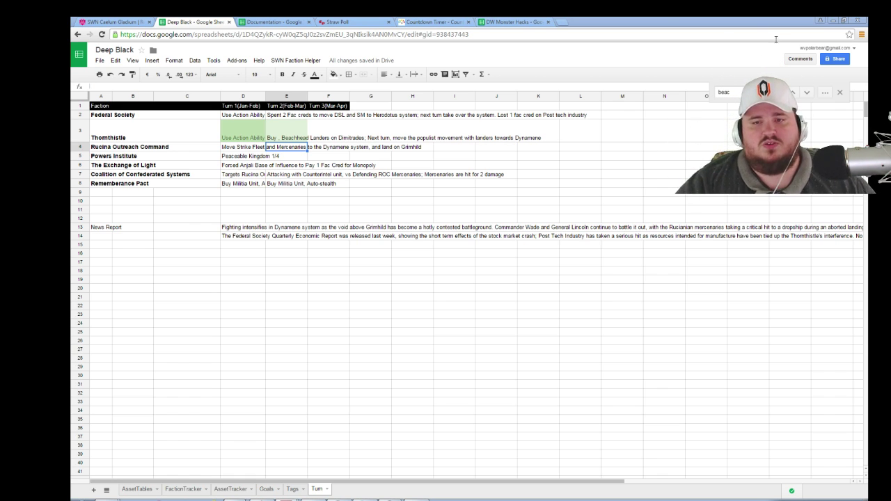
key(Up)
key(Right)
click(277, 139)
drag(295, 218, 296, 209)
click(291, 138)
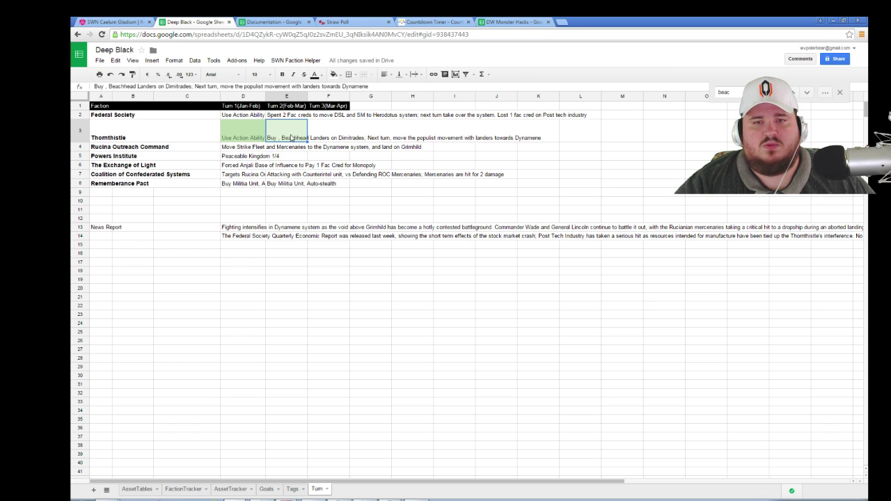
double_click(294, 136)
click(326, 185)
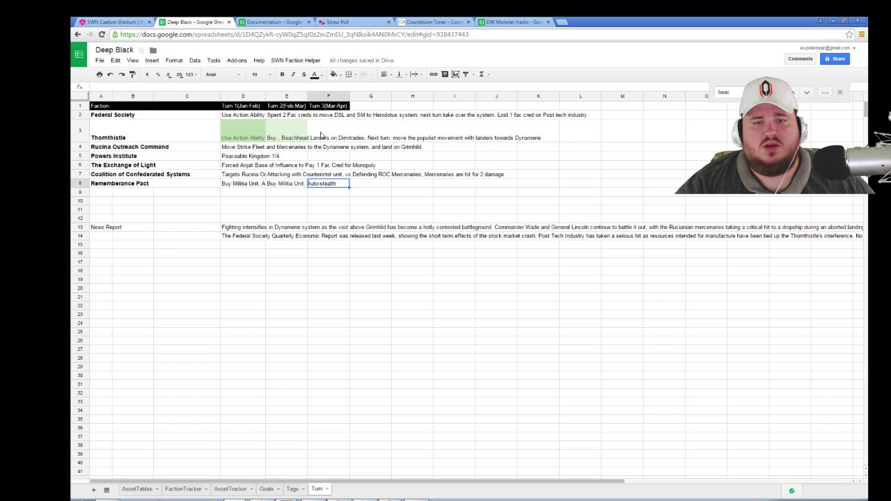
double_click(299, 136)
click(250, 137)
double_click(249, 137)
click(237, 282)
- Apply a custom white (#ffffff) background fill to Thornthistle's Turn 1 cell
click(230, 124)
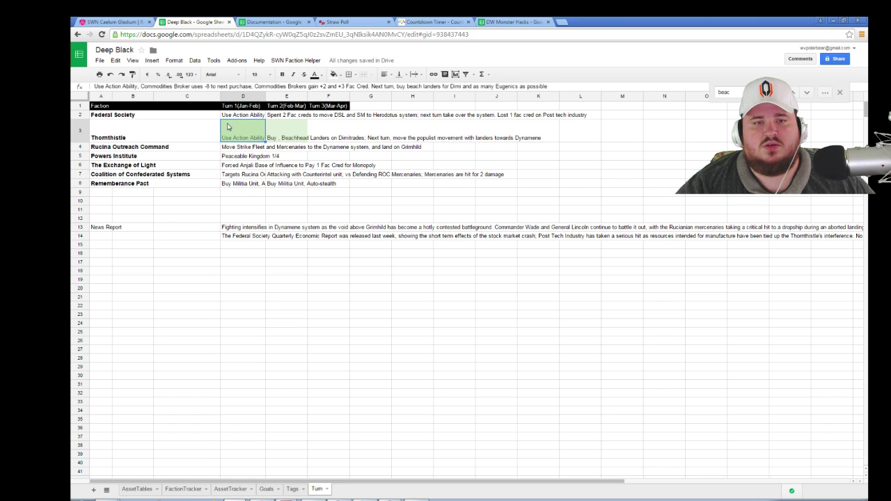
click(334, 75)
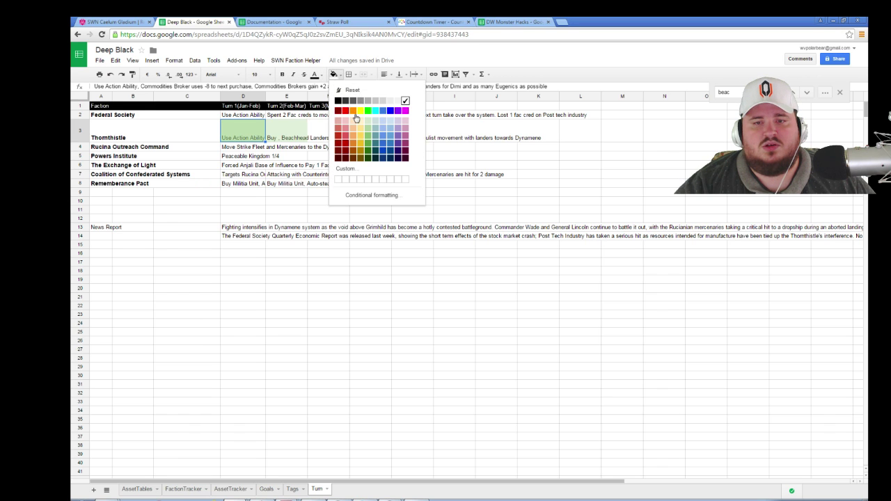
click(342, 181)
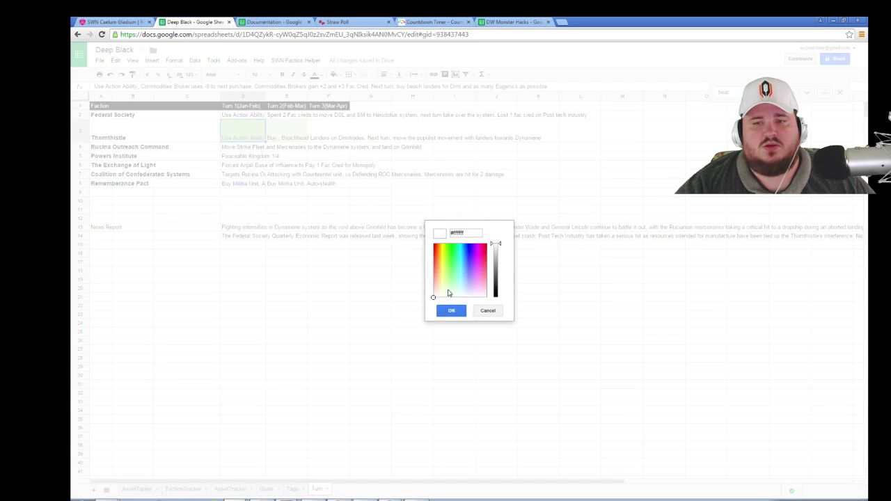
click(452, 311)
click(262, 315)
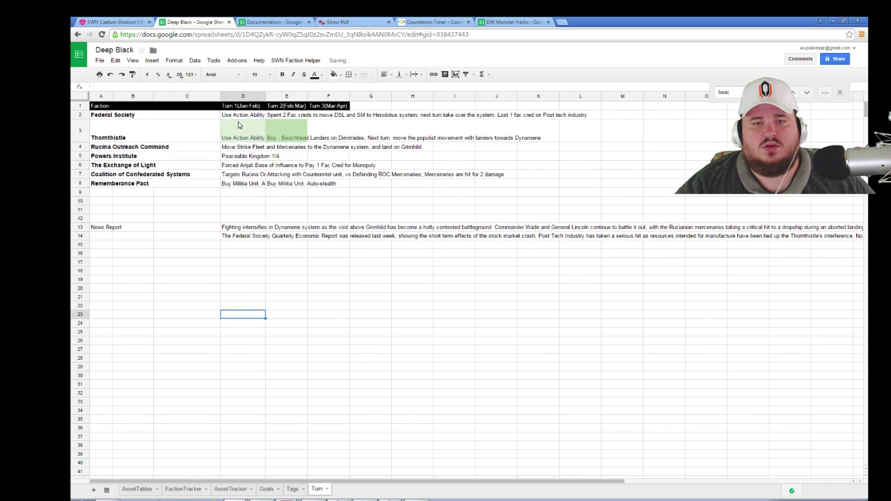
drag(237, 126, 288, 127)
click(282, 331)
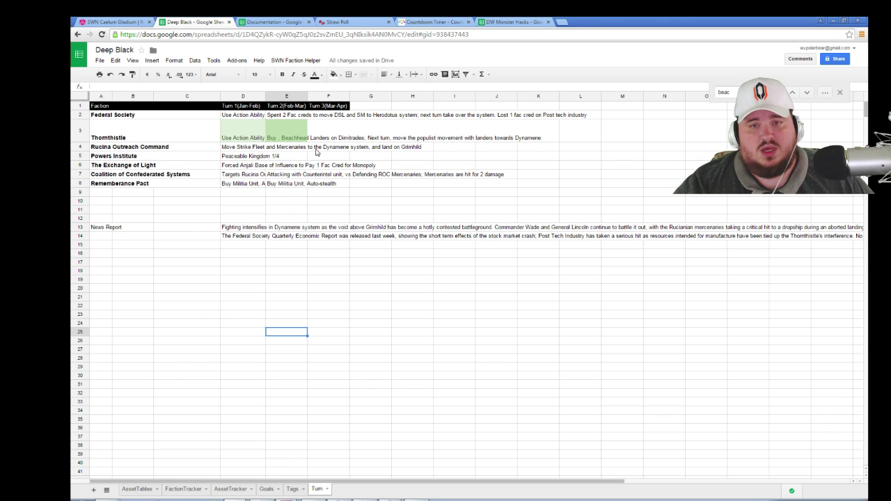
click(304, 150)
click(272, 471)
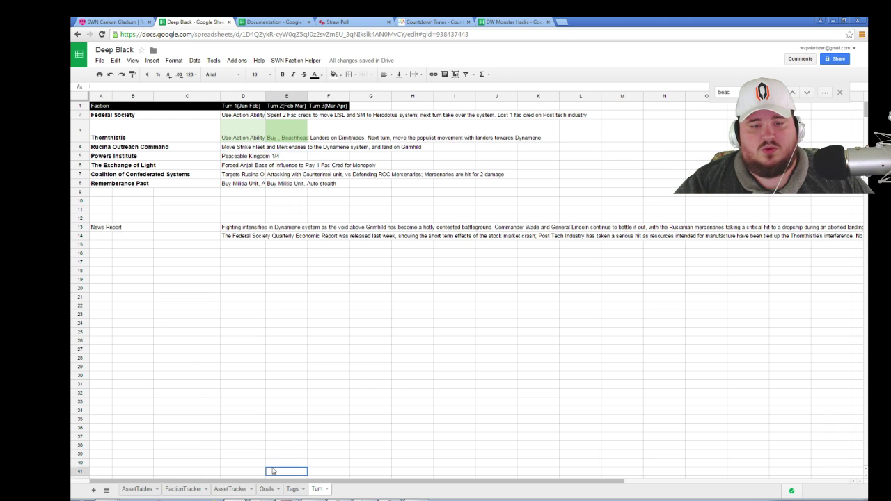
- Set Rucina Outreach Command's FacCreds to 4 on the FactionTracker sheet
click(197, 491)
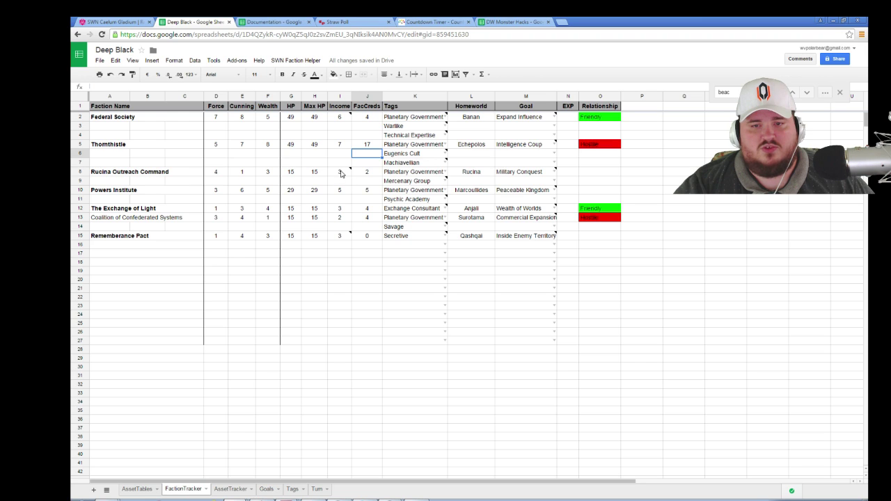
mouse_move(342, 174)
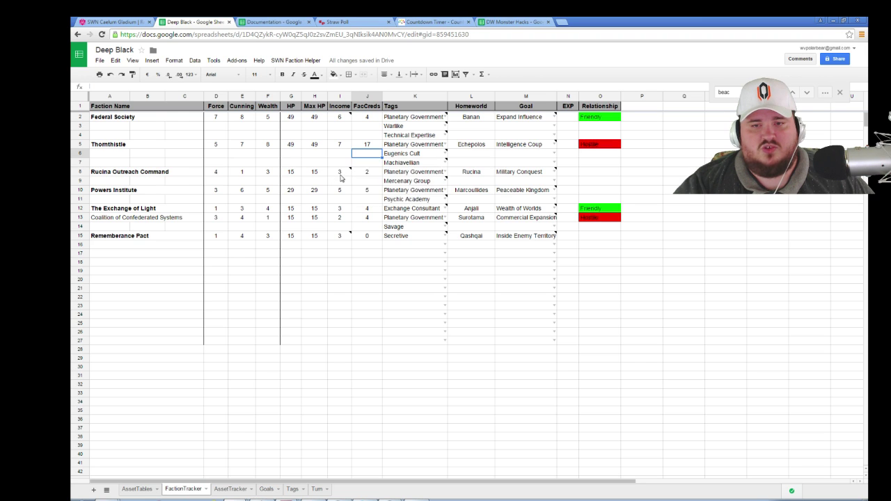
click(352, 163)
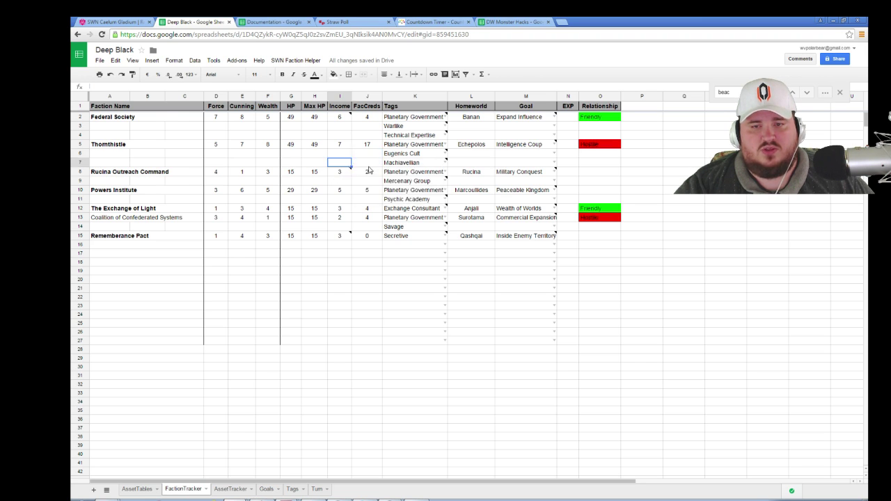
click(372, 172)
text(4)
key(Return)
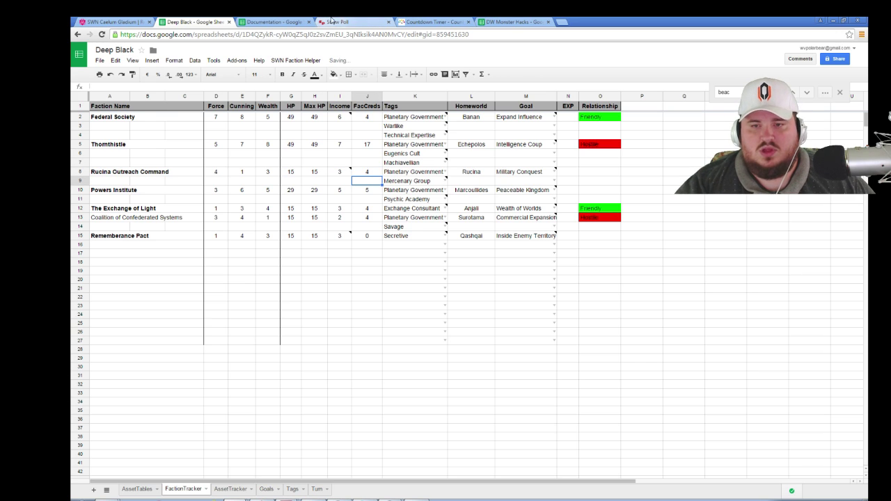
- Examine the notes on Thornthistle's Machiavellian tag and Intelligence Coup goal and on Rucina Outreach Command's Military Conquest goal
mouse_move(410, 162)
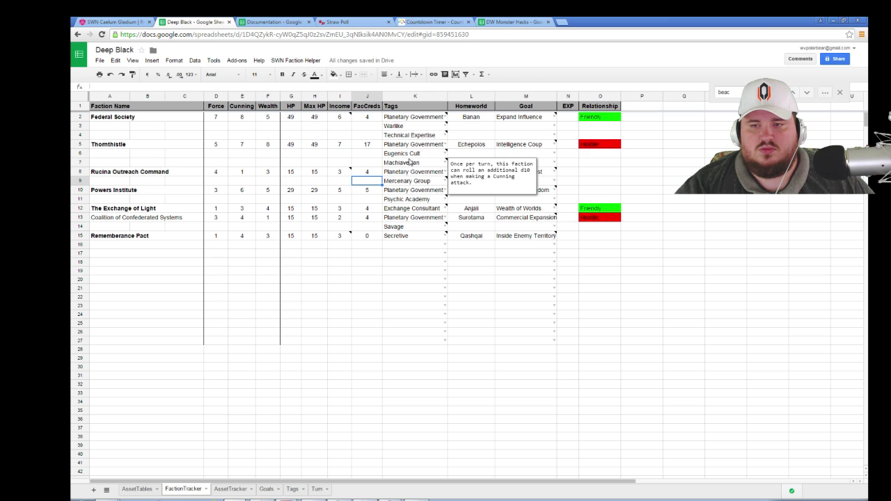
click(288, 332)
mouse_move(535, 145)
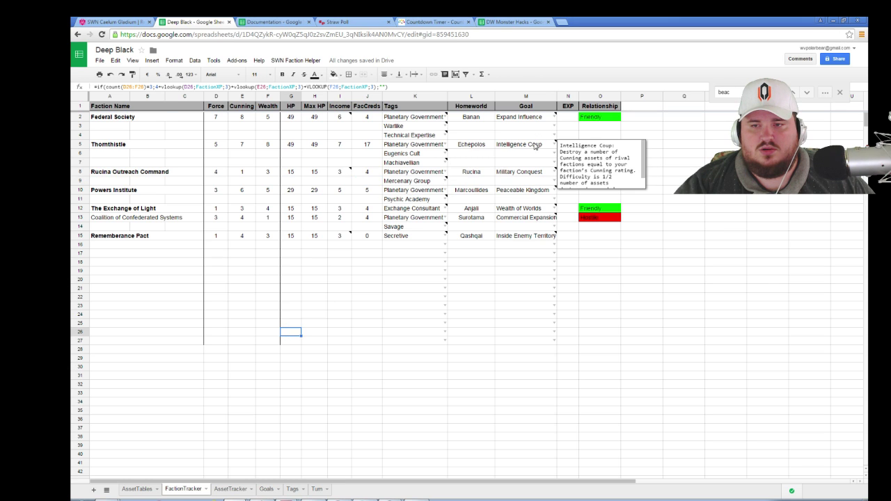
scroll(578, 145, down, 1)
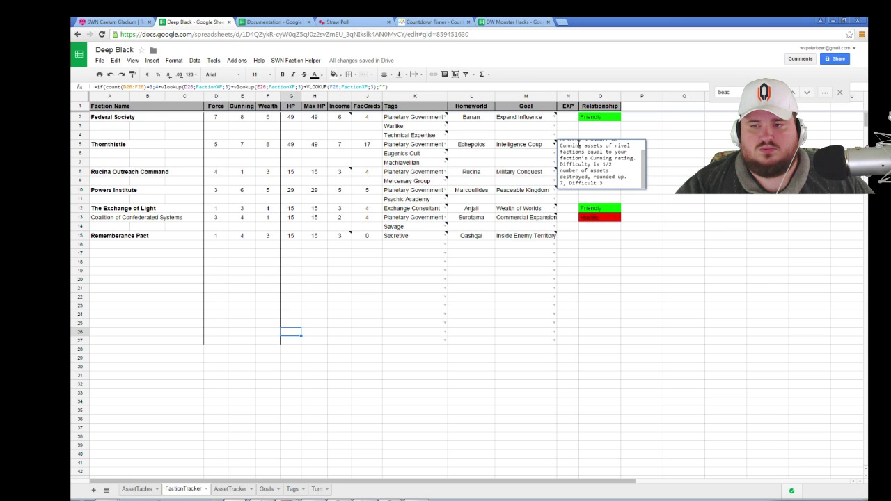
click(414, 332)
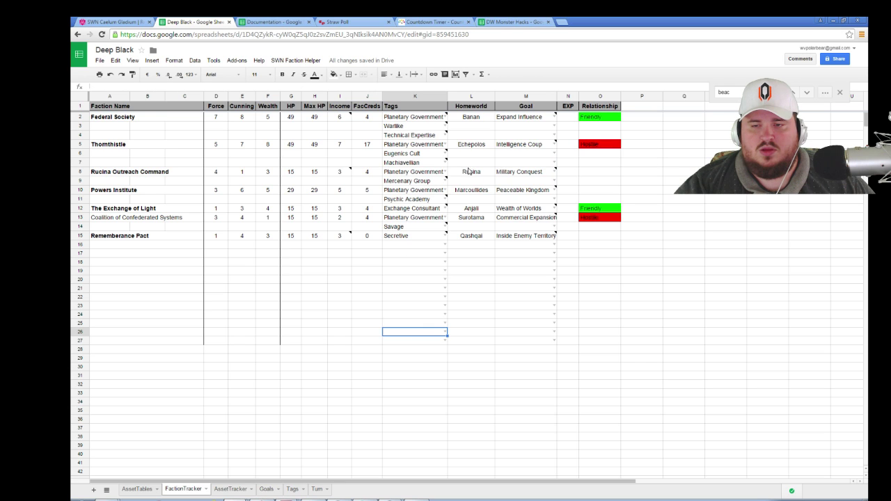
mouse_move(514, 177)
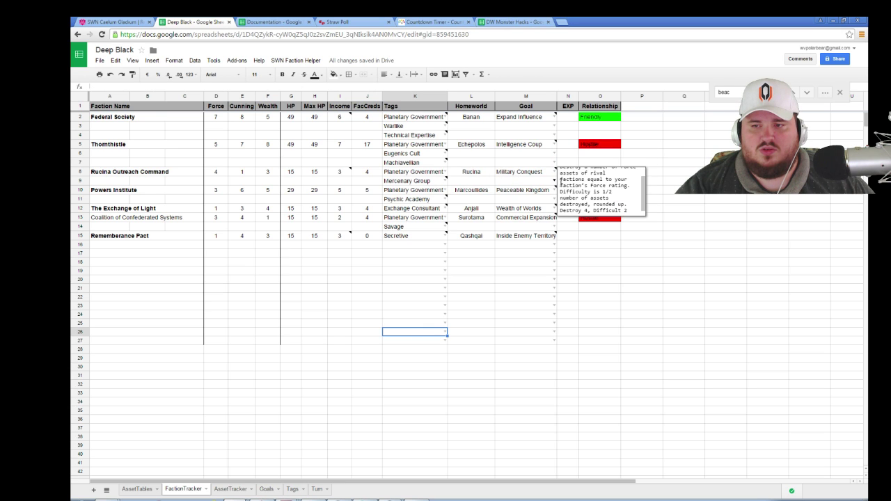
scroll(599, 190, down, 1)
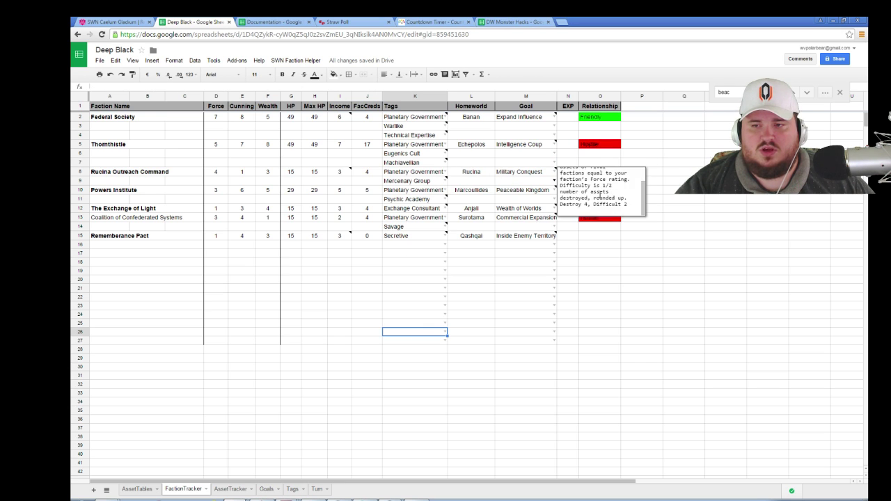
click(310, 403)
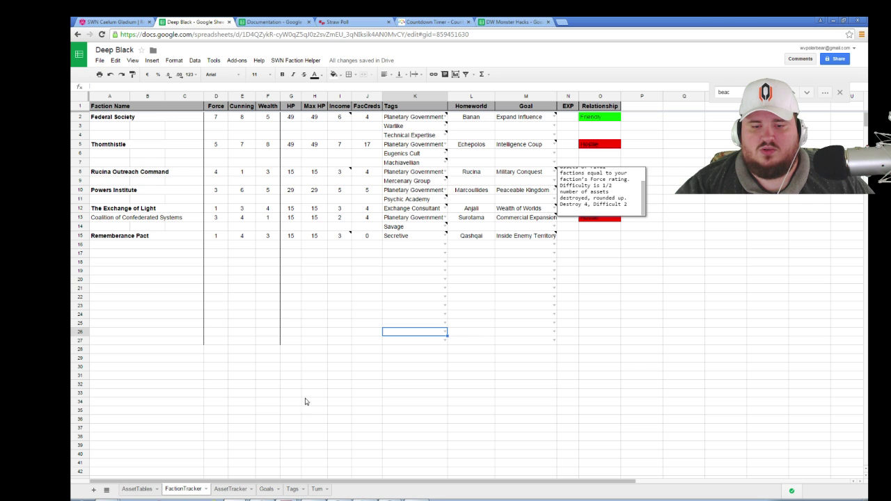
- Review the factions' assets and their locations on the AssetTracker sheet, from Rucina Outreach Command through the Coalition of Confederated Systems
click(234, 492)
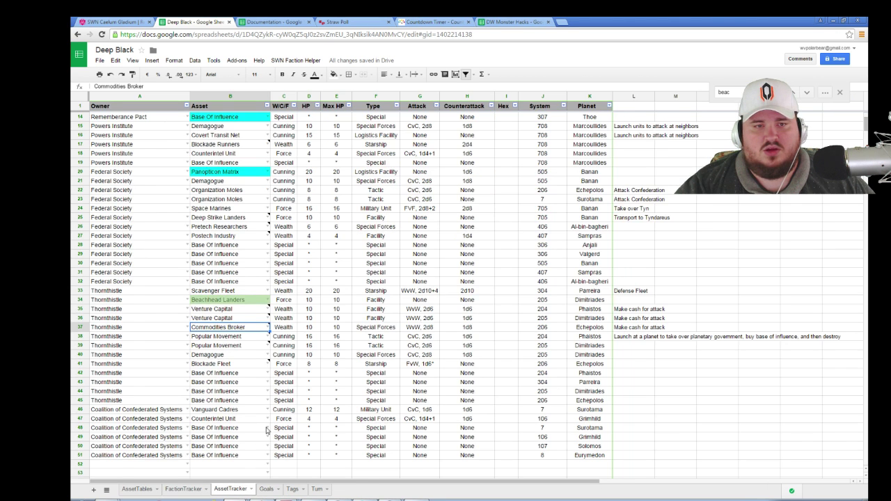
scroll(269, 423, up, 2)
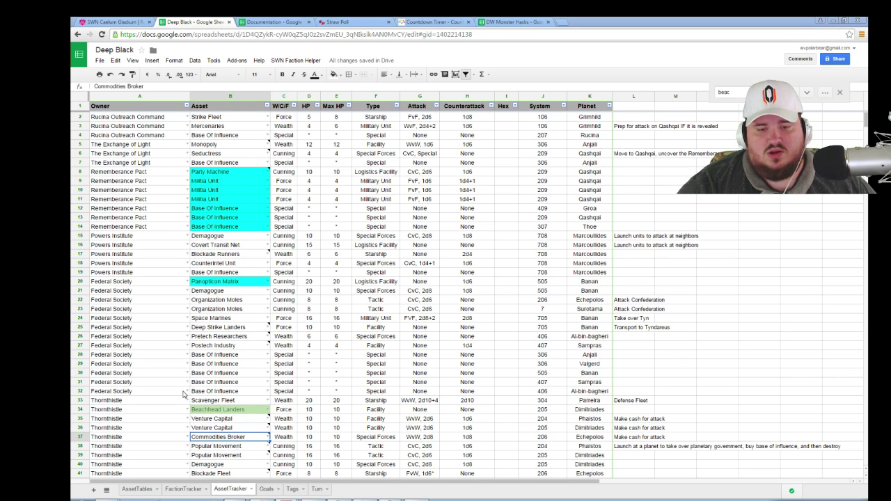
click(246, 392)
scroll(246, 393, down, 5)
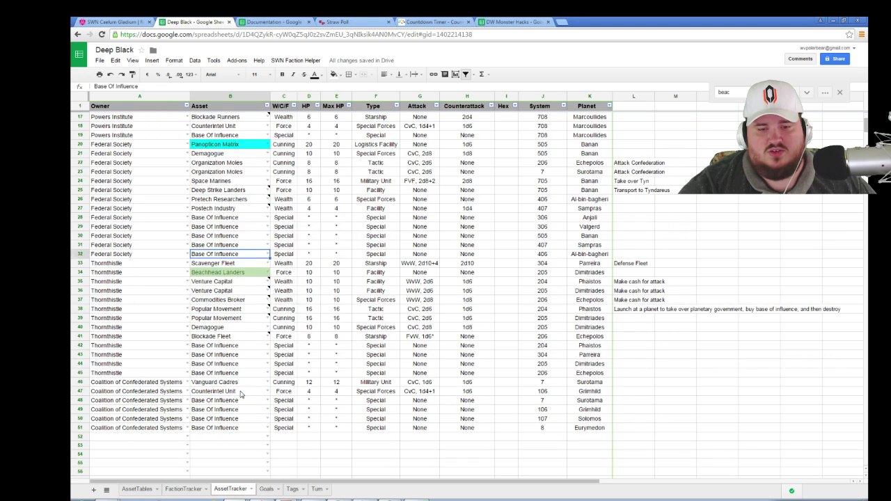
click(245, 392)
scroll(244, 393, up, 4)
scroll(245, 394, up, 1)
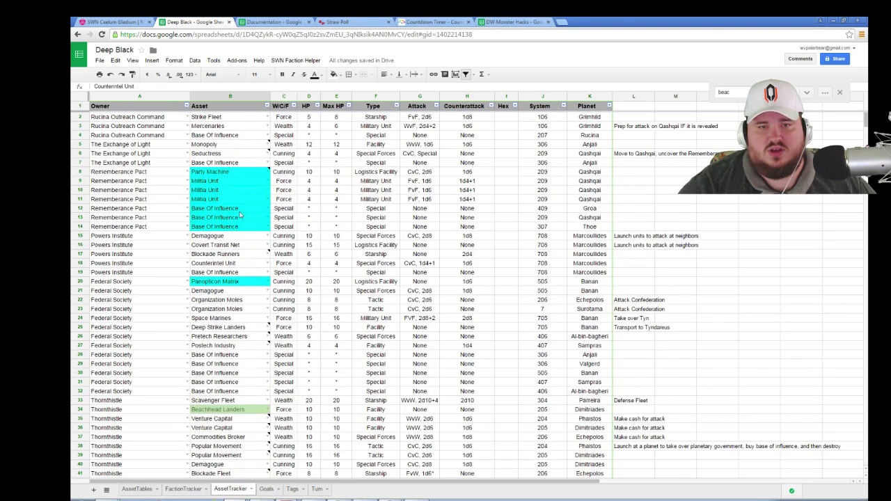
- Enter "Attack by Strike Fleet and Mercenaries against CCS;" as Rucina Outreach Command's Turn 2 action on the Turn sheet
click(316, 489)
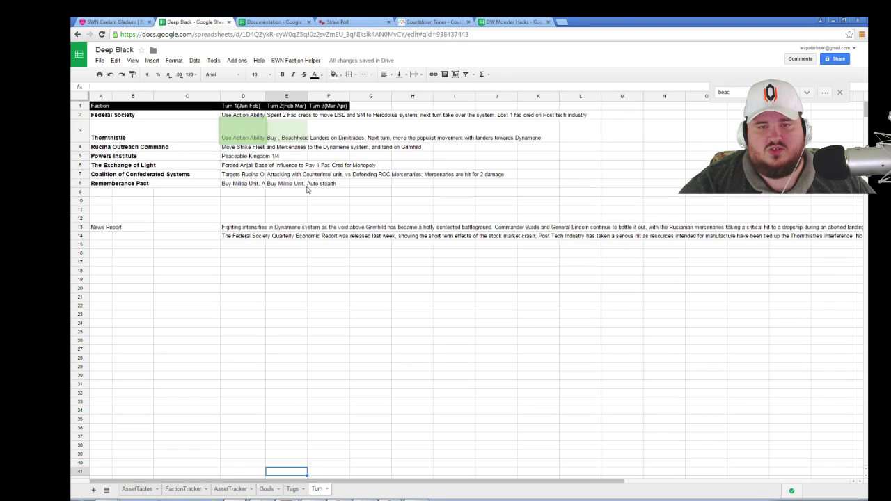
double_click(299, 147)
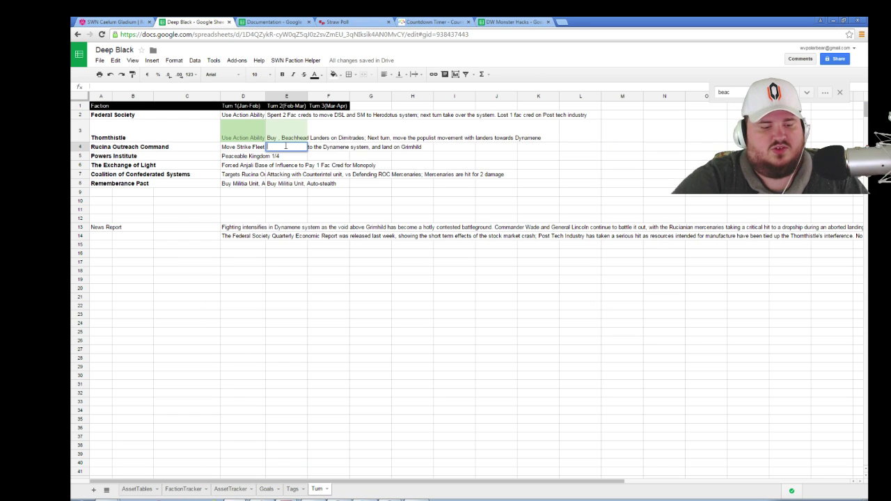
text(Attack )
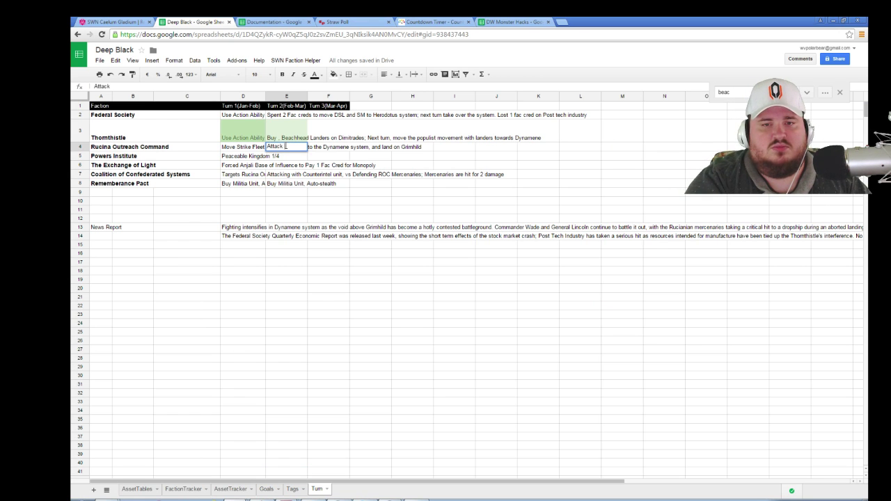
text(by Strike Fleet)
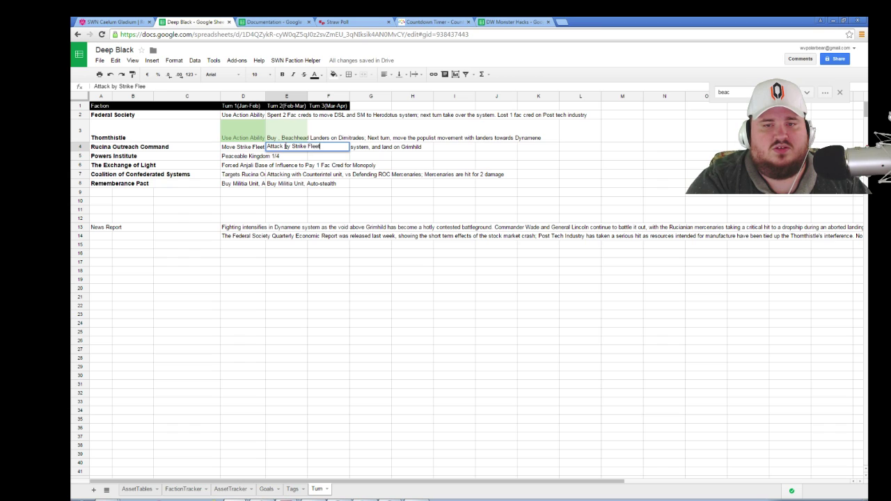
text( and Mercenaries against)
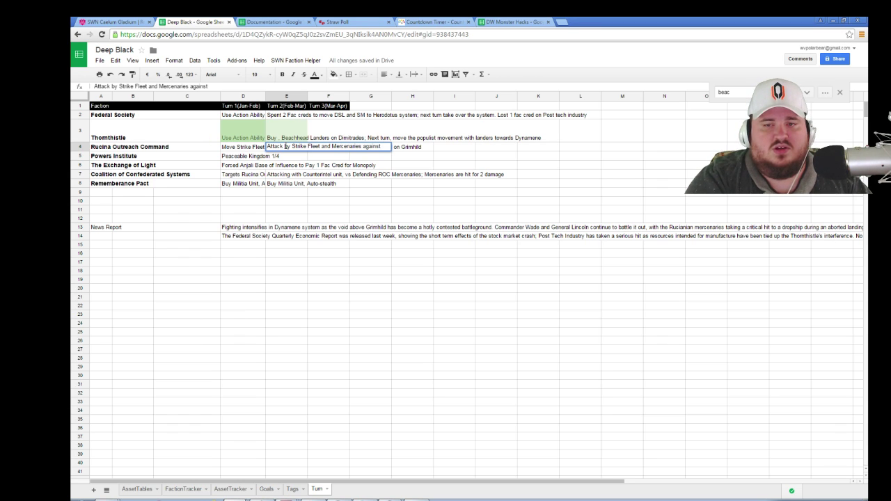
text( CCS;)
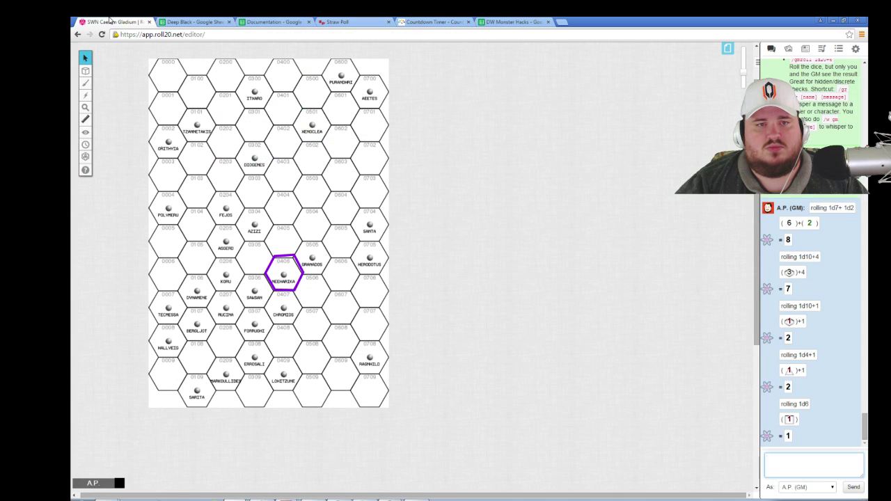
- Check the attack details of Rucina Outreach Command's assets on AssetTracker and its Mercenary Group tag note on FactionTracker
click(111, 21)
click(198, 21)
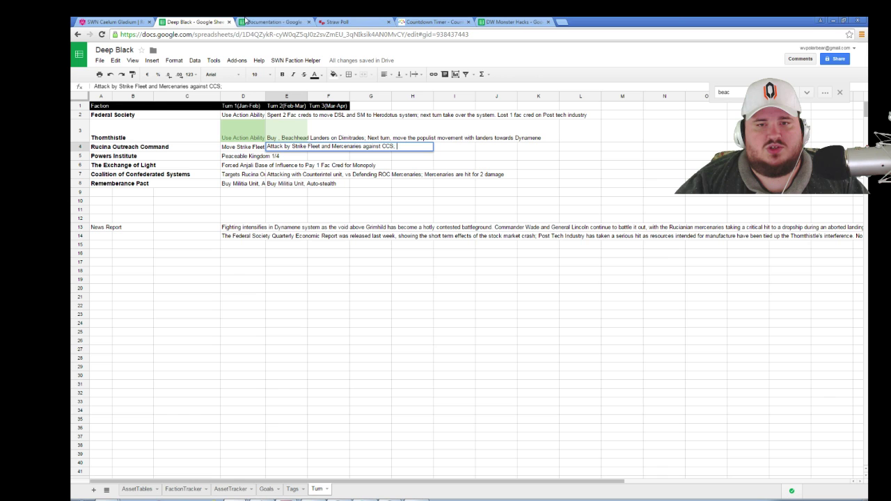
click(201, 489)
click(224, 489)
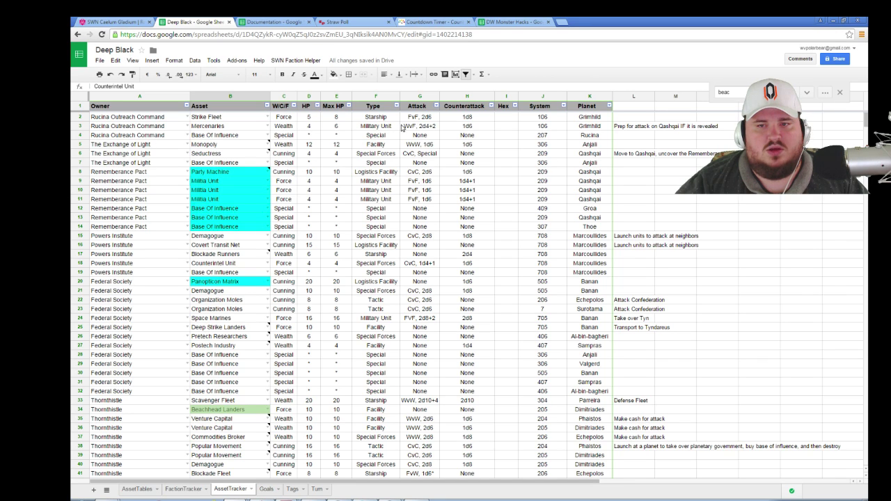
click(189, 489)
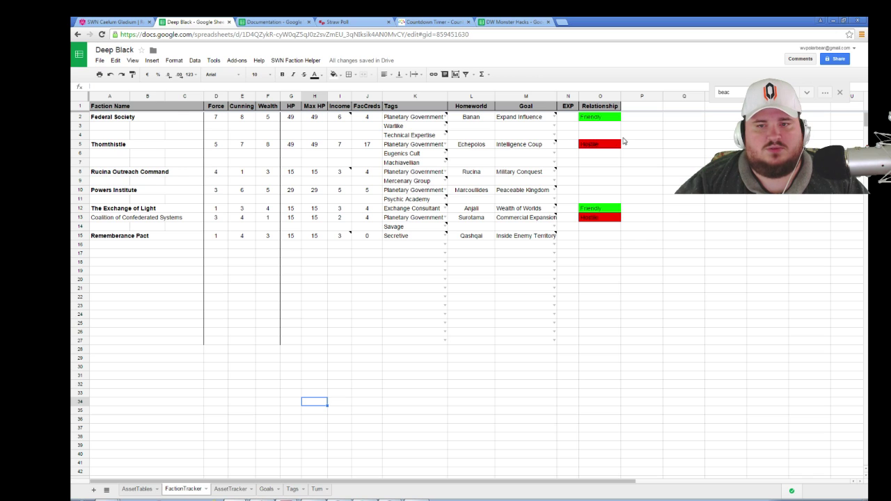
mouse_move(425, 182)
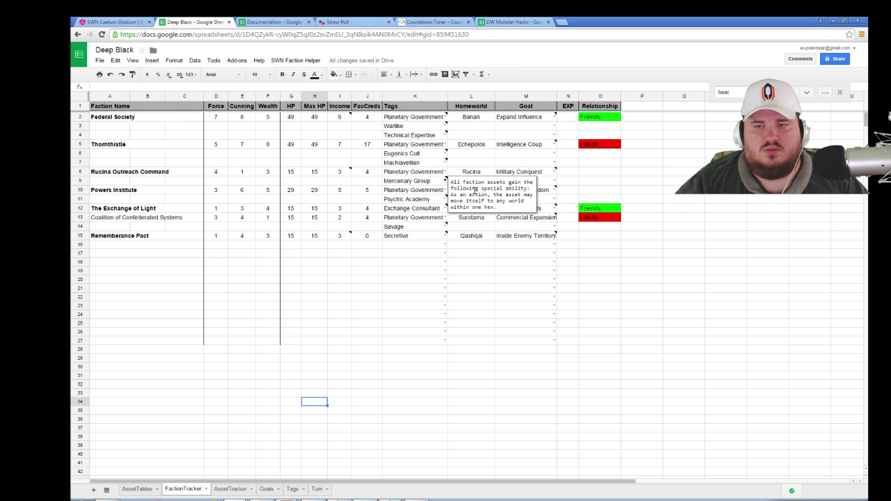
- Switch to the Roll20 game and roll 1d10+3 twice in the chat
click(113, 22)
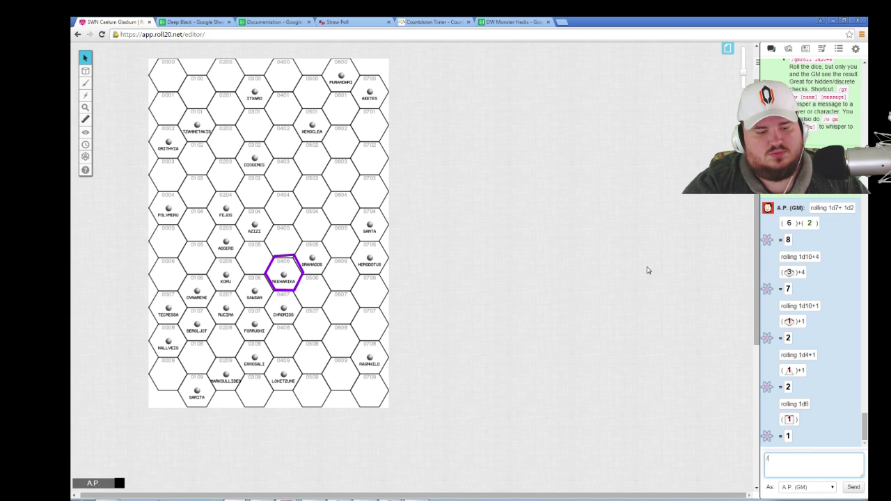
text(3)
key(Return)
key(Up)
key(Return)
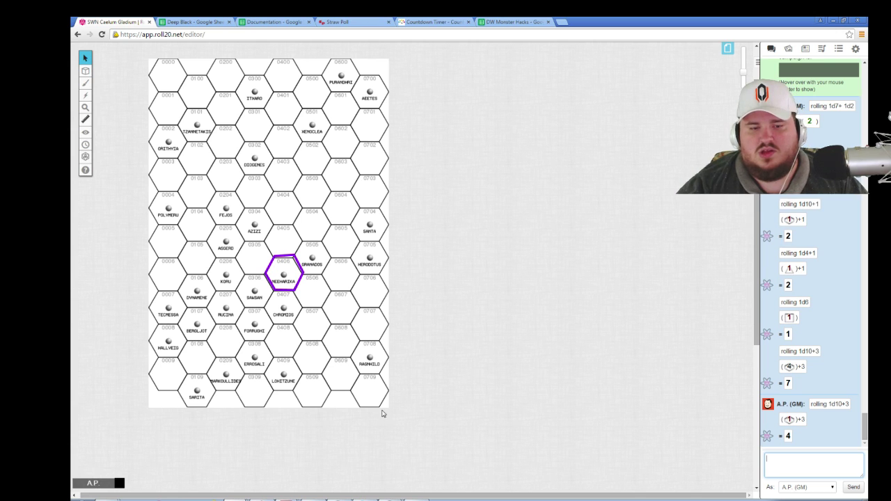
click(382, 155)
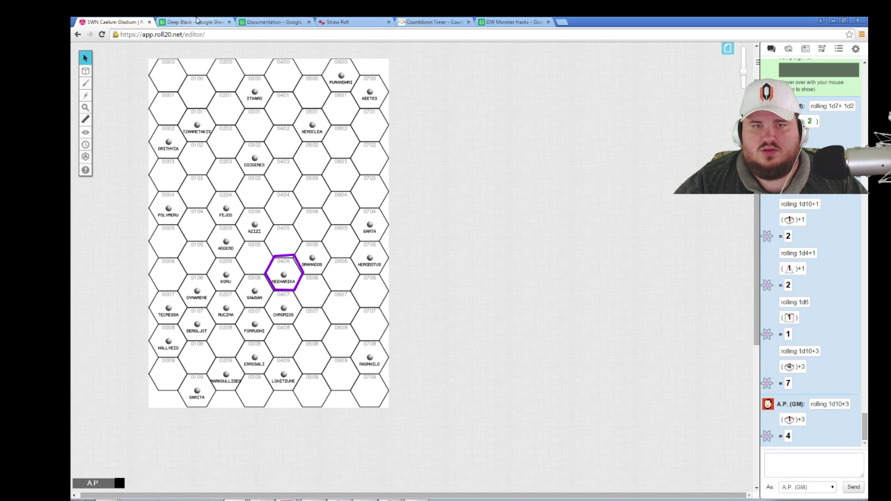
- Switch back to the Deep Black spreadsheet and check the Mercenaries' attack dice on the AssetTracker sheet
click(193, 22)
click(293, 489)
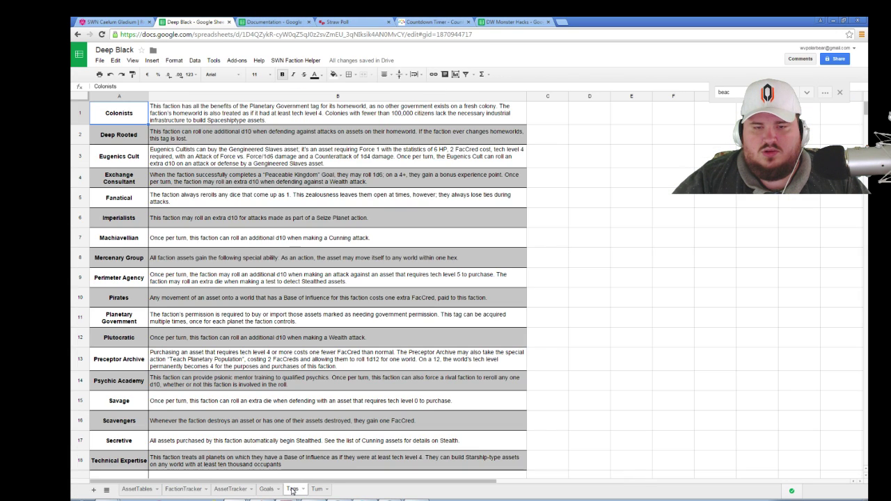
click(230, 490)
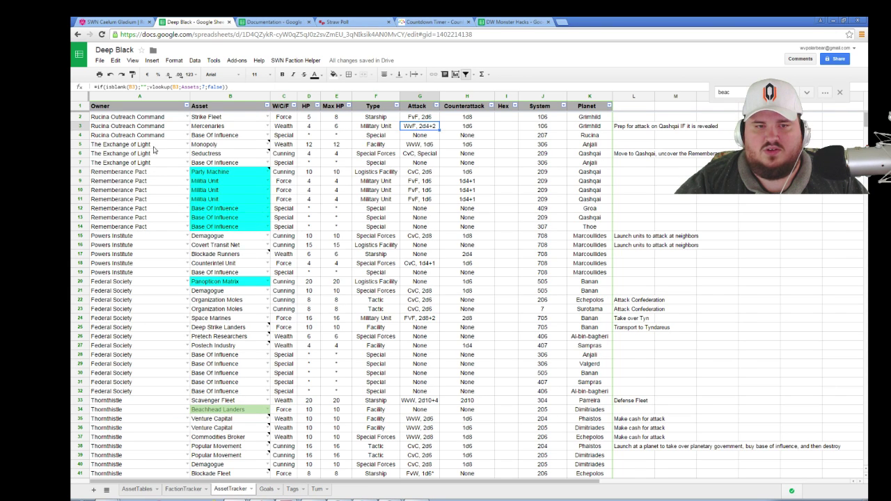
click(225, 127)
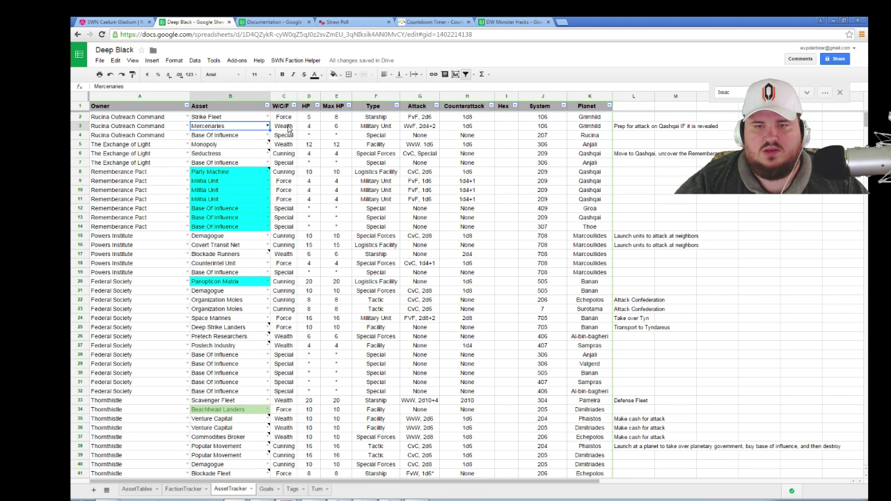
click(418, 131)
click(402, 152)
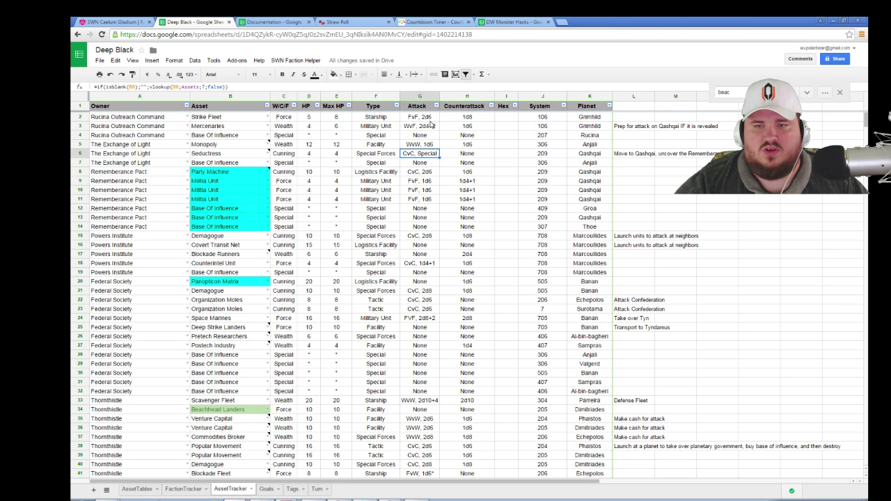
double_click(432, 126)
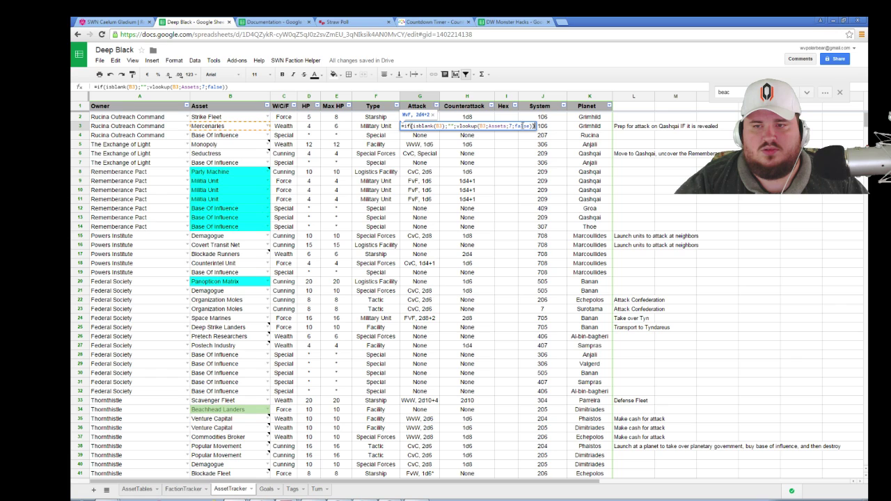
click(353, 144)
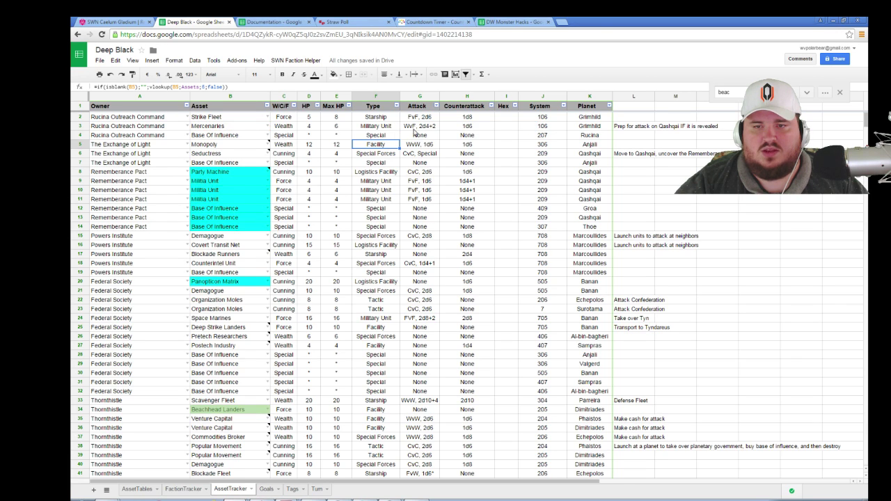
click(416, 130)
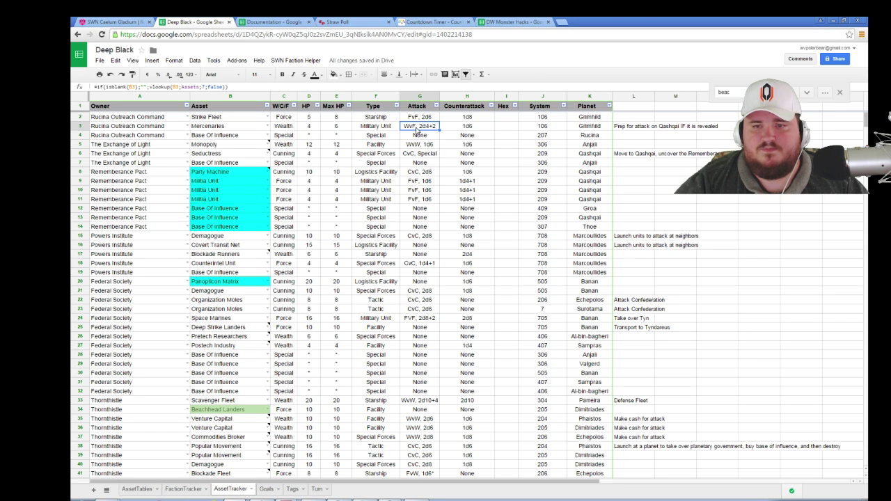
- Switch to the Roll20 game and roll 2d4+2 in the chat for the Mercenaries' damage
click(141, 22)
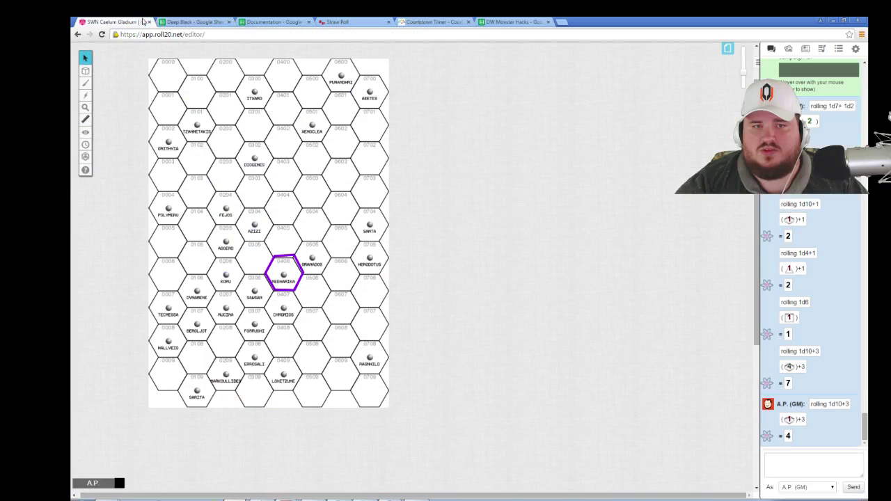
click(819, 459)
text(/roll 2d4+2)
key(Return)
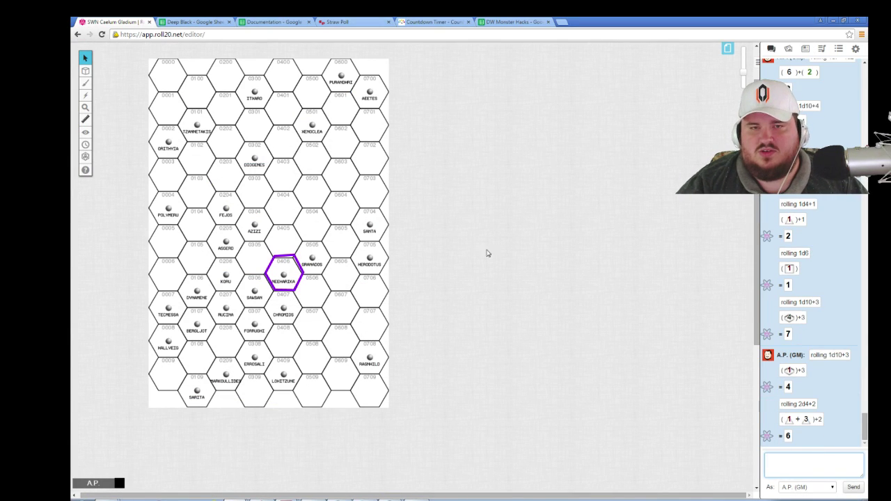
- Clear the Coalition of Confederated Systems' Counterintel Unit entry, from owner through planet, on Deep Black's AssetTracker sheet
click(268, 22)
click(223, 21)
scroll(192, 362, down, 5)
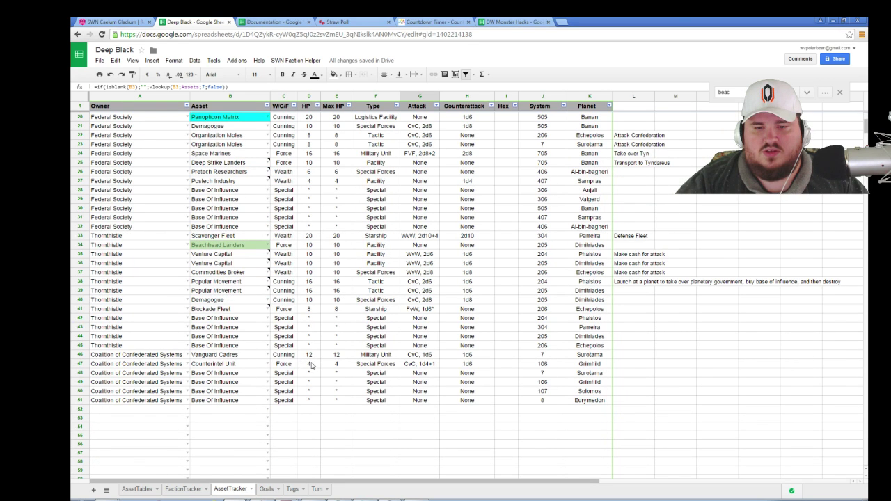
drag(174, 367, 602, 369)
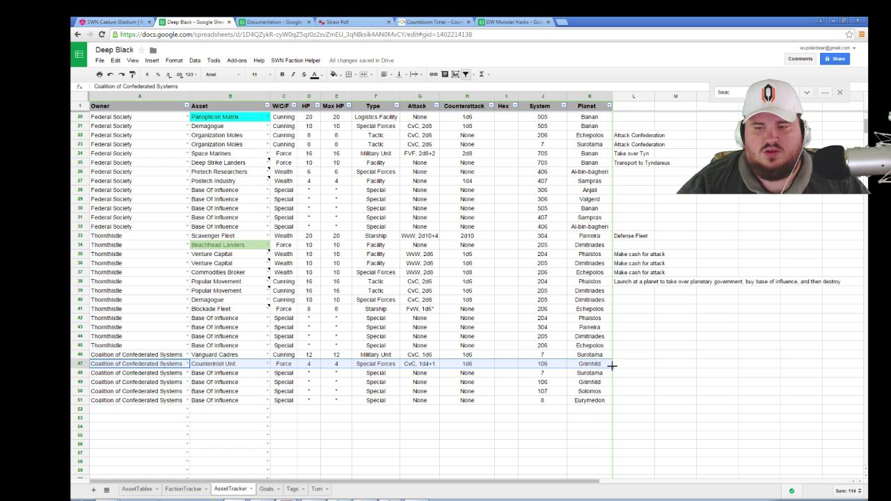
key(Delete)
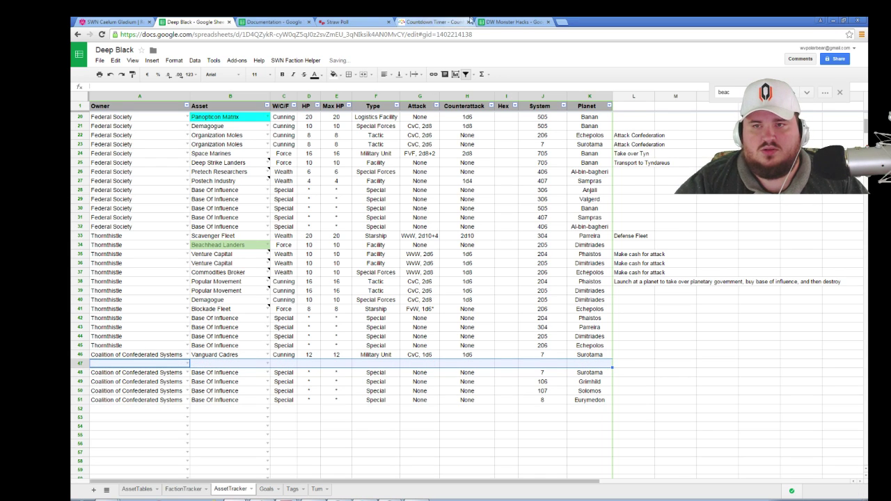
- Begin a third news report on the Turn sheet with "Breaking News, the planet Grimhild has finally broken under an organized advance by" and the commander's name
click(273, 22)
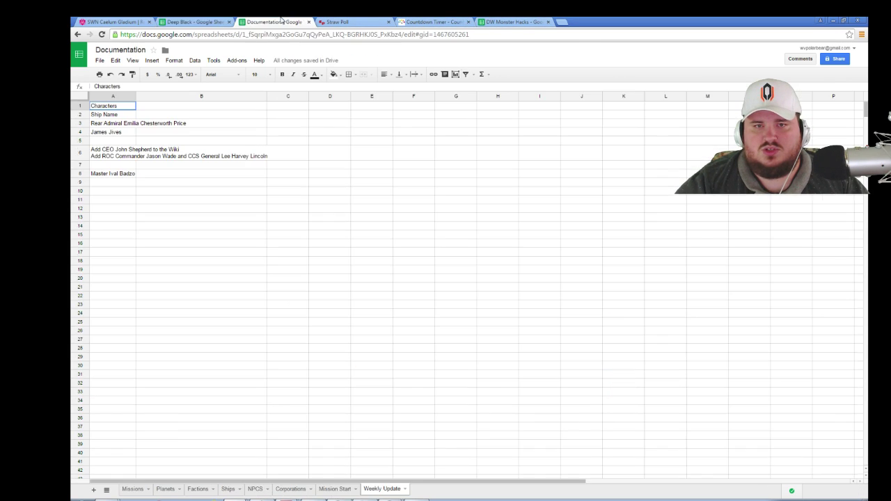
click(207, 22)
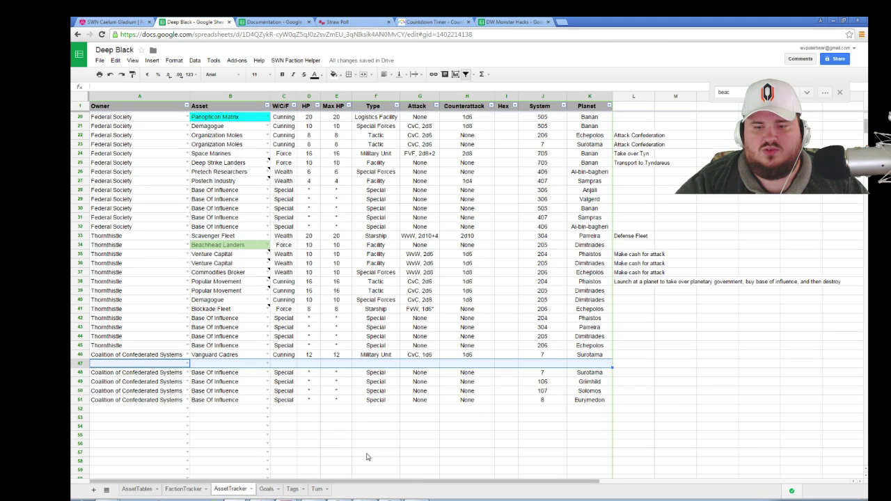
click(319, 490)
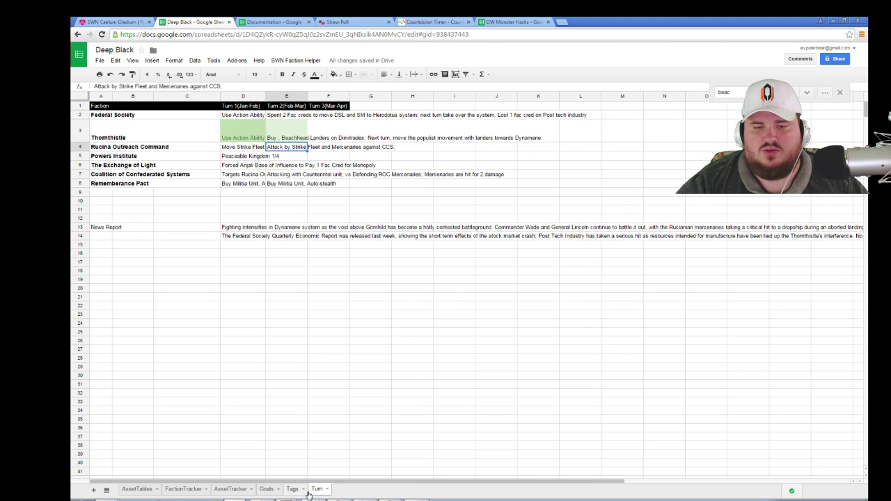
click(242, 245)
text(Breaking News, t)
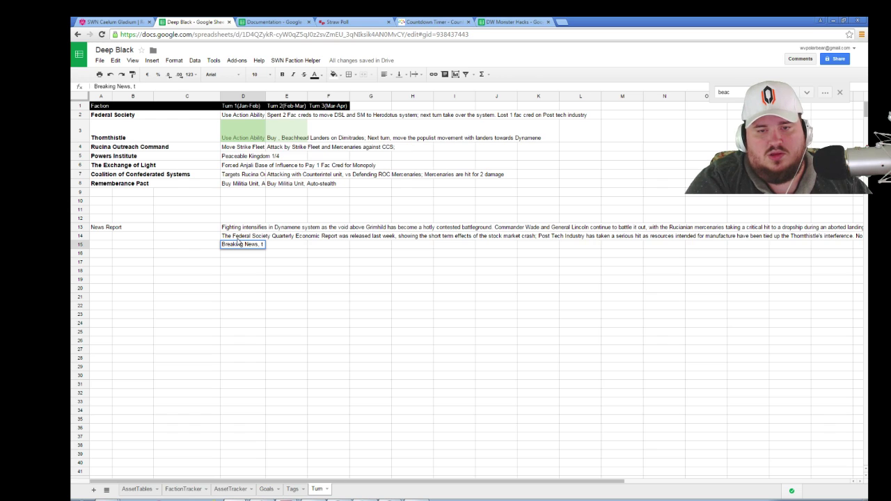
text(he)
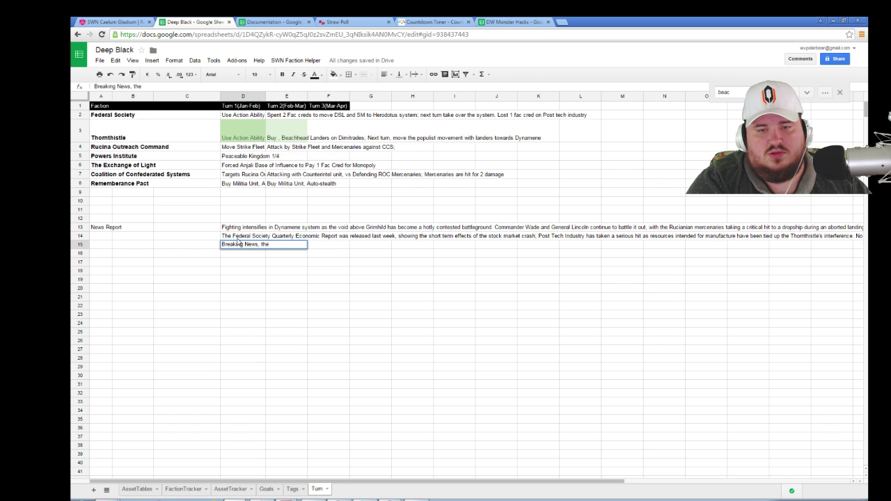
text( planet Grim)
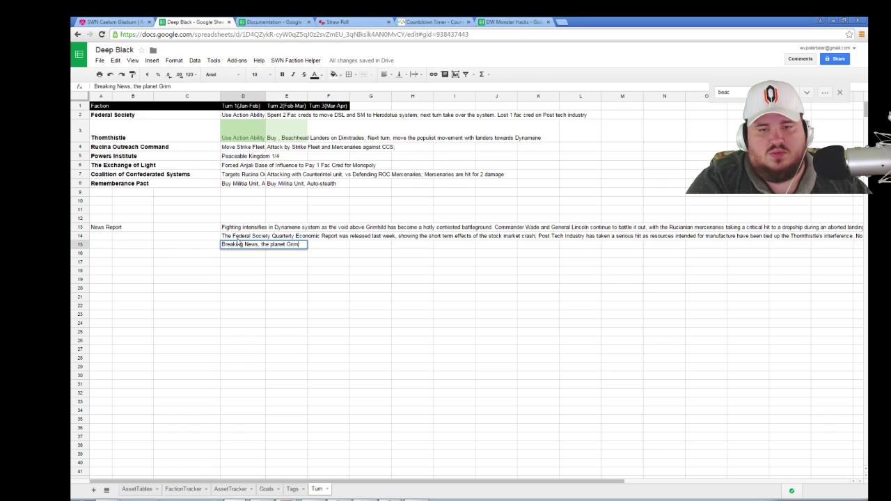
text(hild has fina)
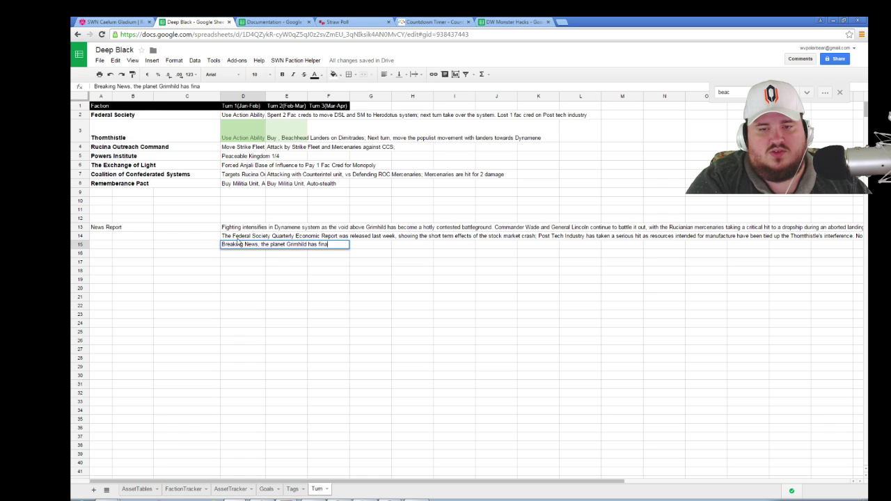
text(lly broken under a)
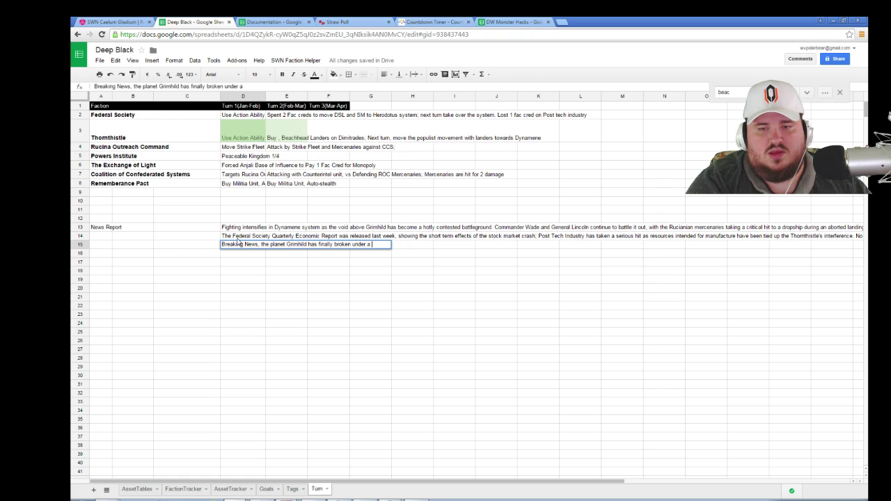
text(n organized advance by)
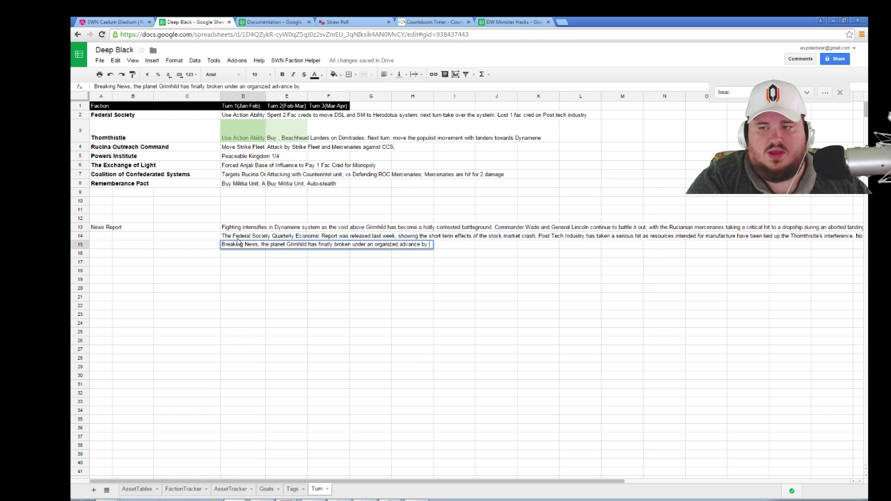
text( Commander )
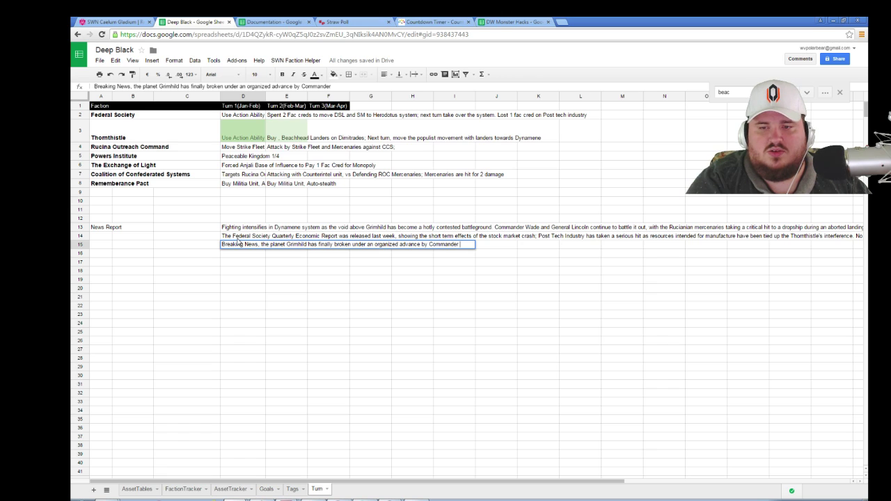
text(Jason Wade)
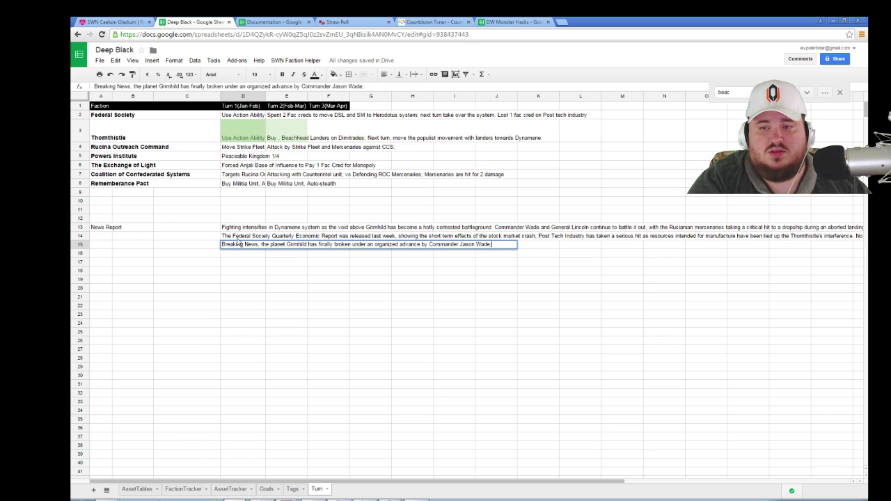
- Continue the news report, saying the CCS general "is unavailable for comment, sources say he may have been on assault transport CCSS"
text(; CCS General Li)
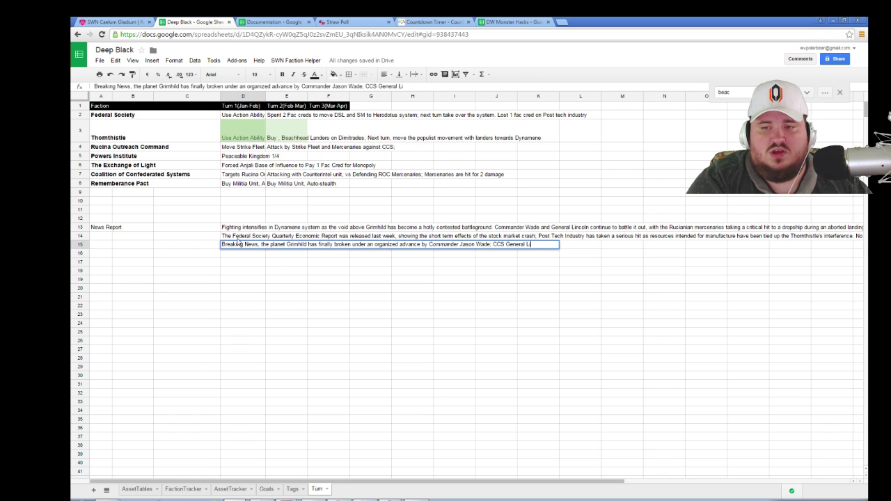
text(ncolnm is unavailable for comment, sources)
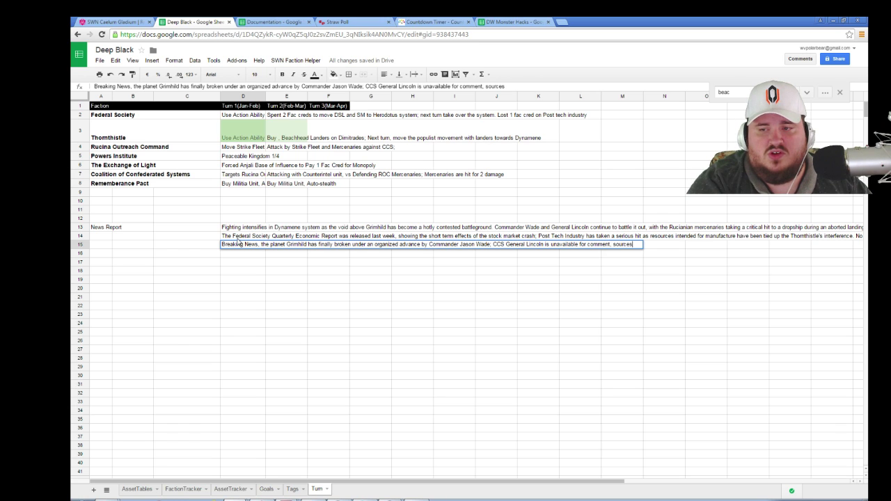
text( say he)
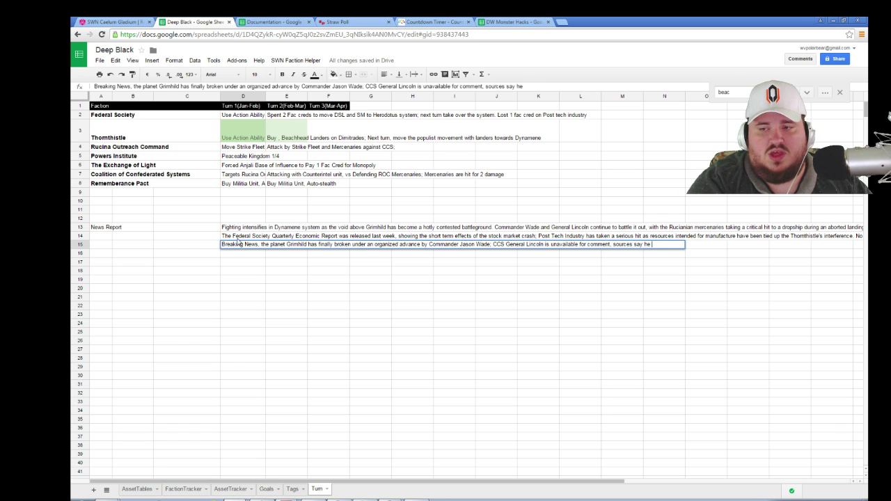
text( wamay have been on assau)
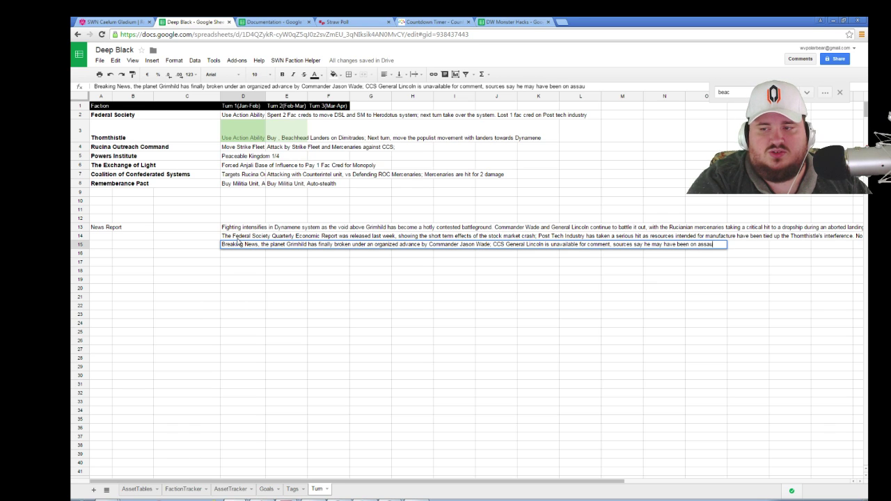
text(lt transport CCSS)
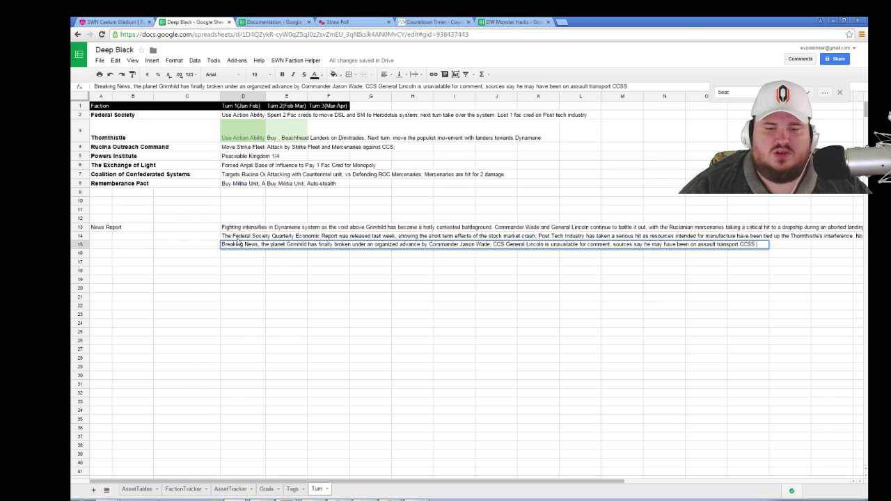
- Look up a ship name on Documentation's Ships sheet and finish Deep Black's third news report with "Apple Pie at the time of it's destruction"
click(275, 22)
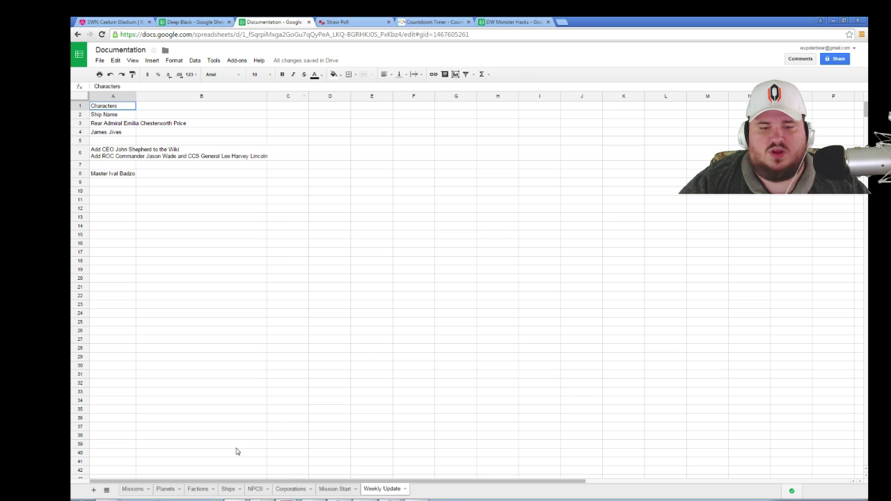
click(228, 490)
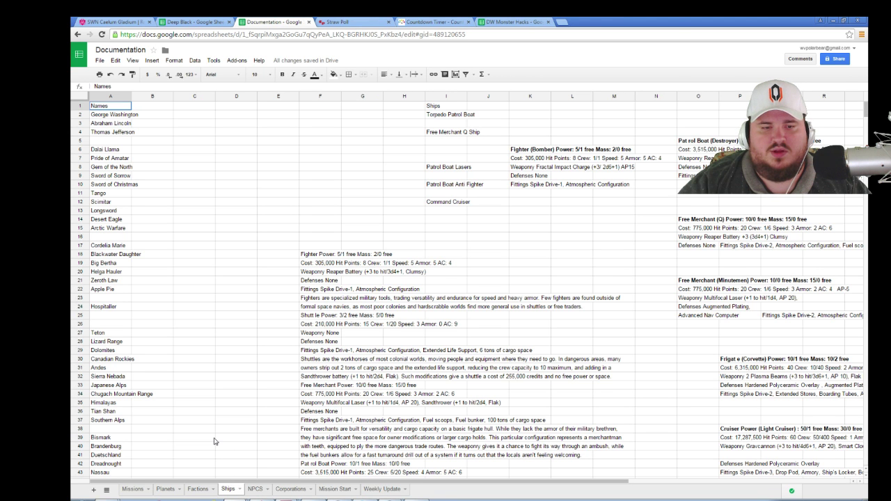
scroll(210, 438, down, 2)
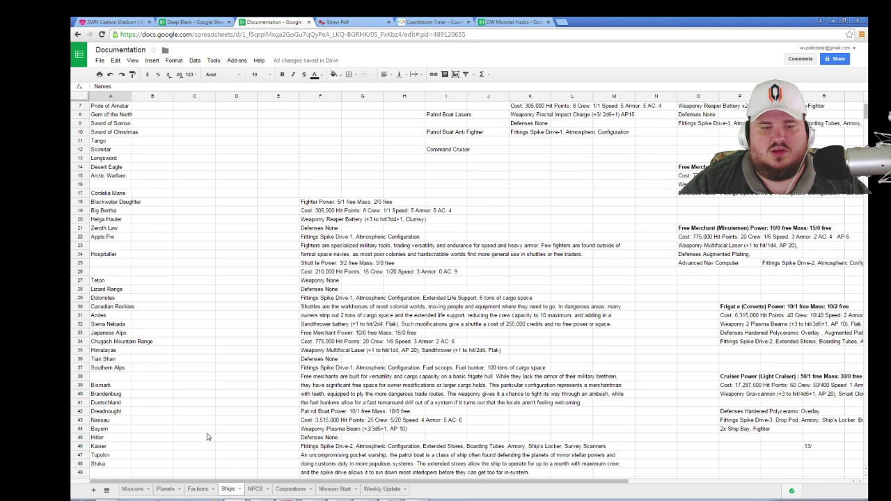
scroll(206, 435, up, 2)
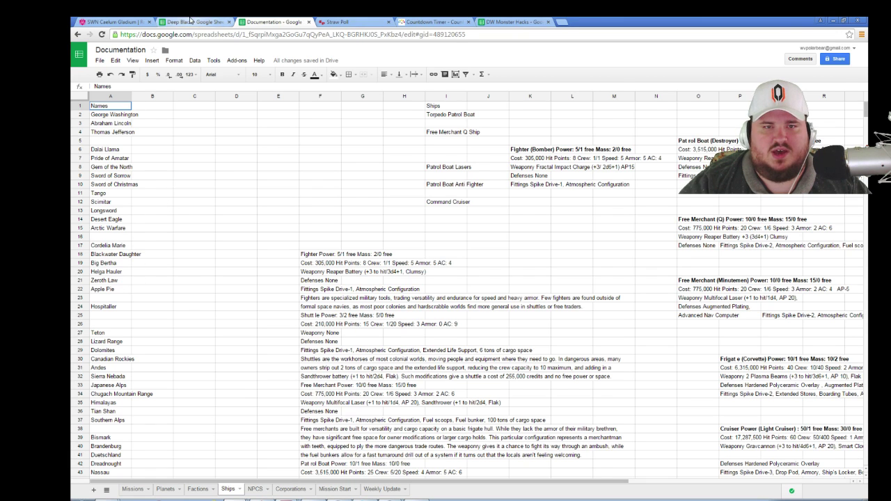
click(191, 22)
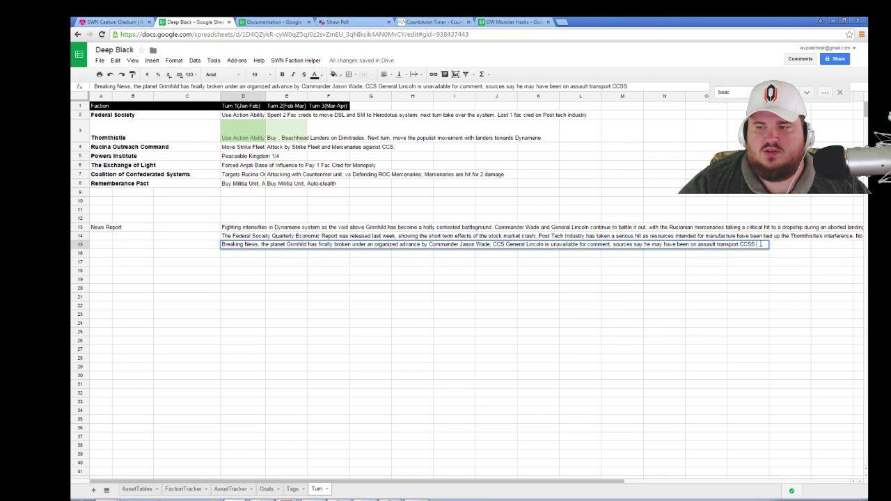
text(ple Pi)
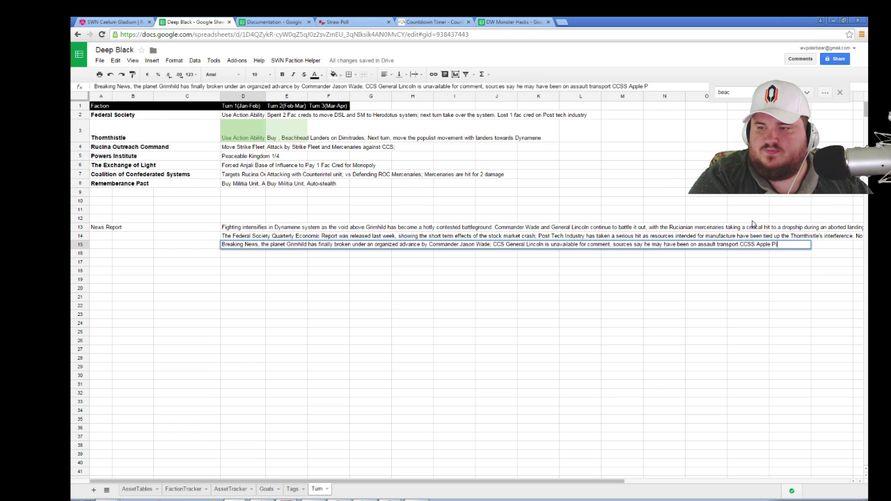
text(e at the time of it's destr)
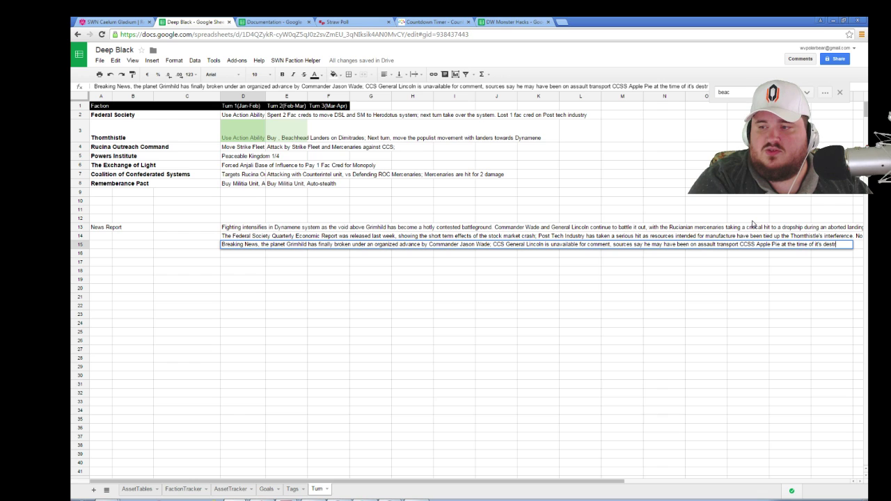
text(uction)
key(Return)
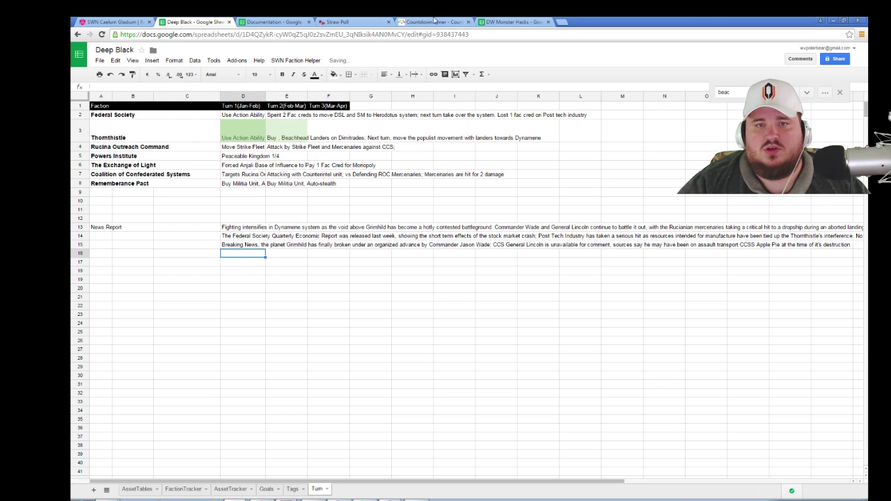
- Mark the ship name Apple Pie in bold and italic on Documentation's Ships sheet
key(ctrl+Tab)
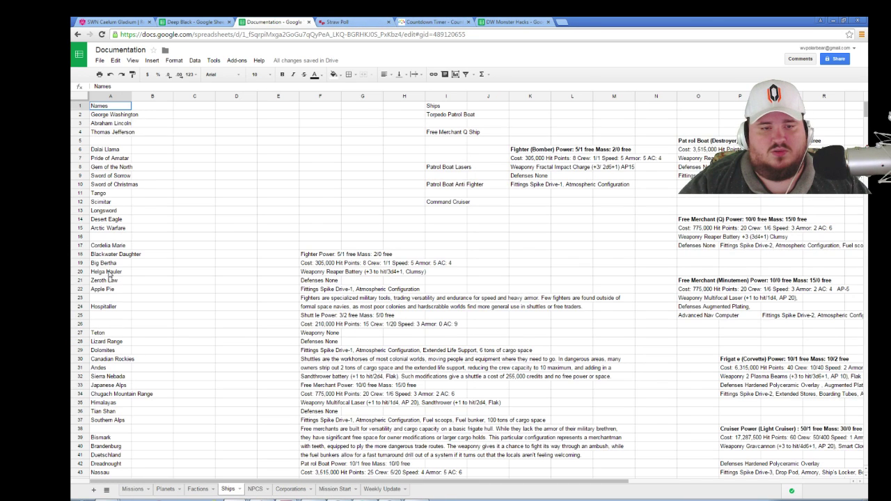
click(112, 290)
key(ctrl+b)
click(165, 300)
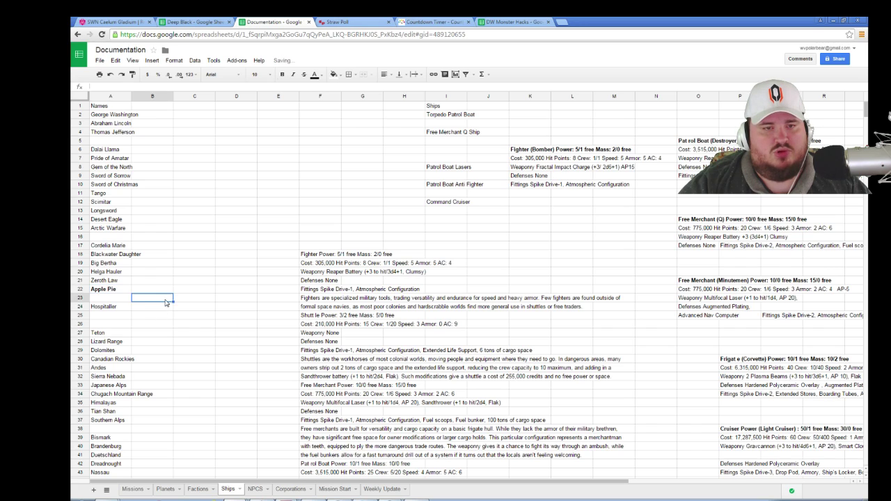
click(119, 289)
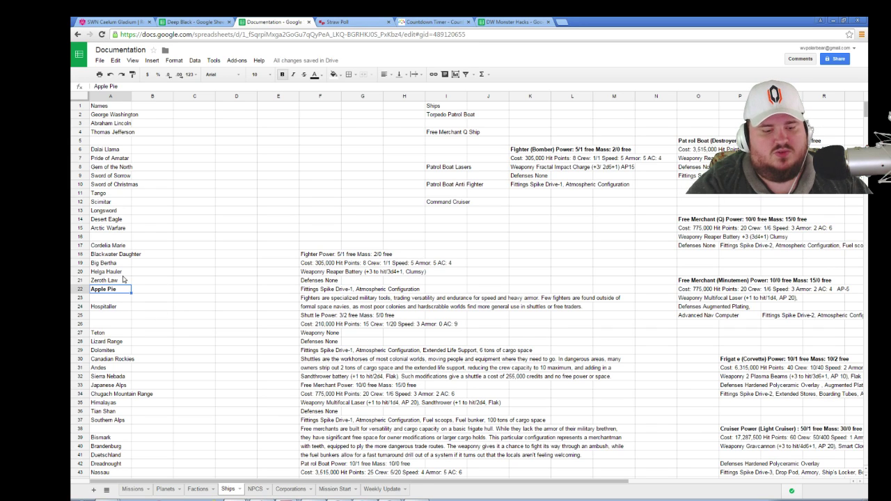
key(ctrl+i)
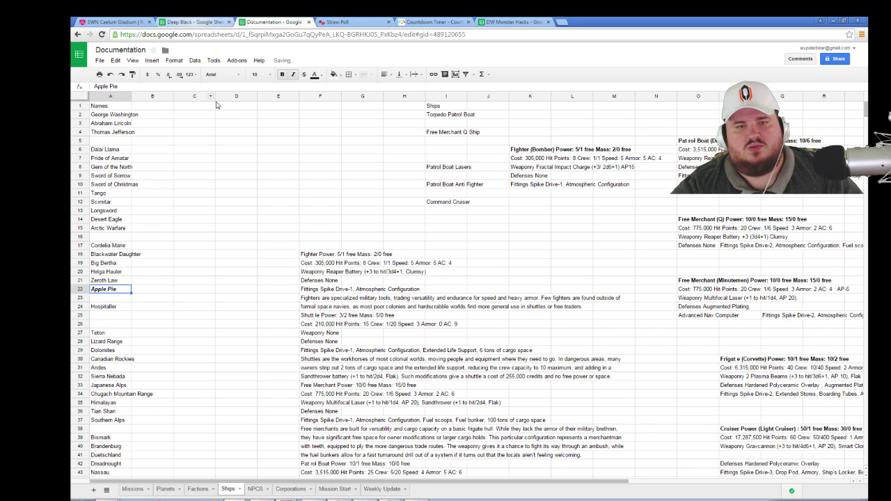
- Add a formatting legend in D4 and D5 of the Ships sheet: "Used" in bold and "Destroyed" in italic
click(222, 133)
key(ctrl+b)
text(Used)
key(Return)
key(ctrl+i)
text(Destroyer)
key(BackSpace)
text(d)
key(Return)
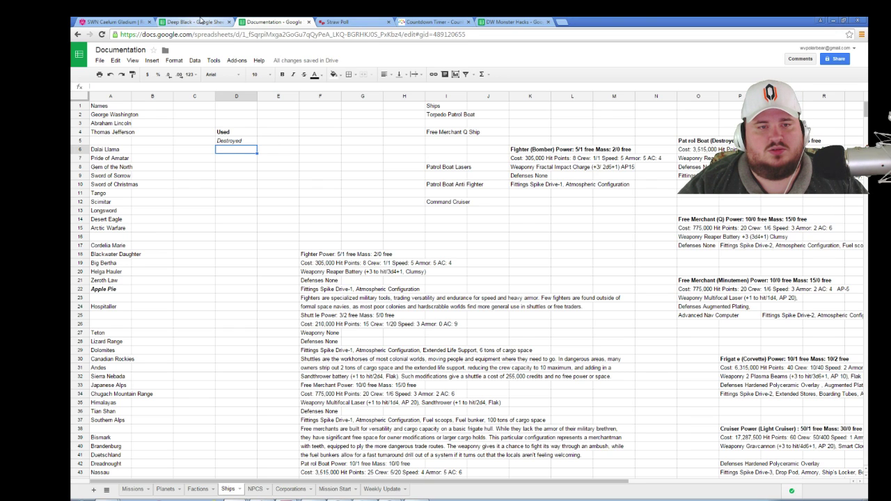
- Append "Attack against Counter Intel Unit successful, strike fleet attacks planet unopposed" to Rucina Outreach Command's Turn 2 entry in Deep Black
click(200, 22)
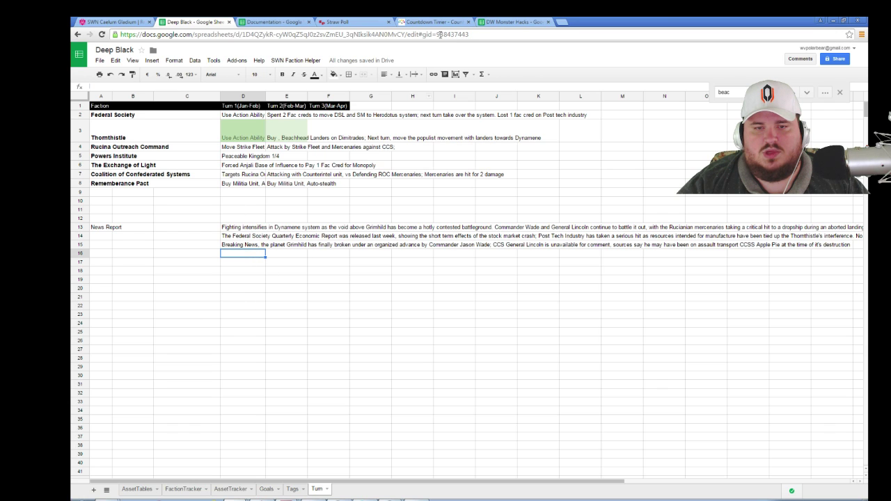
click(302, 147)
click(296, 135)
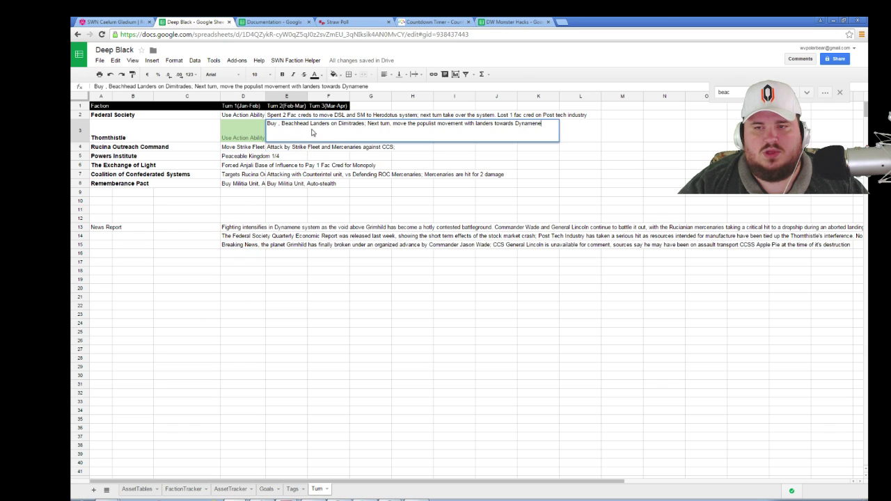
click(291, 202)
click(292, 147)
key(Return)
text(Attack a)
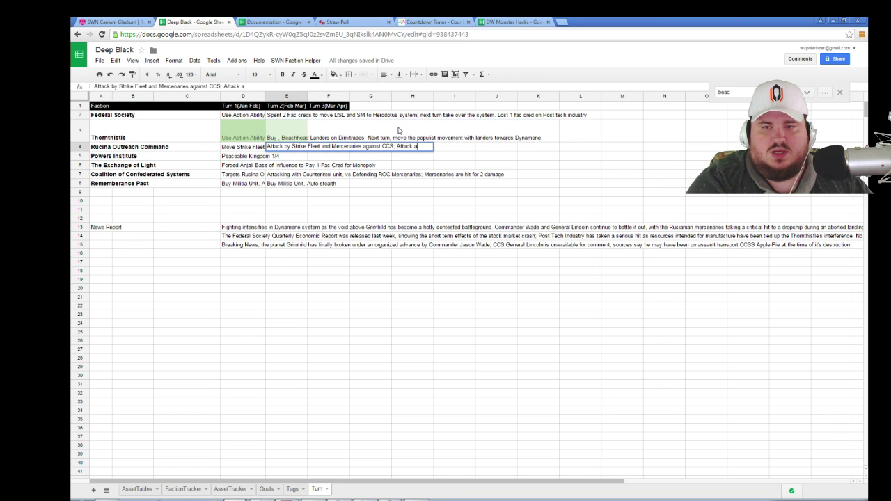
text(gainst Count)
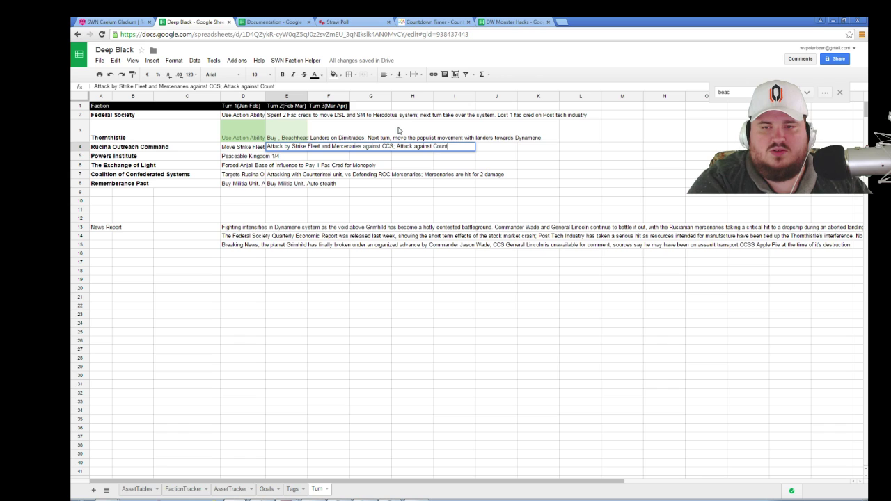
text(er Intel Unit succes)
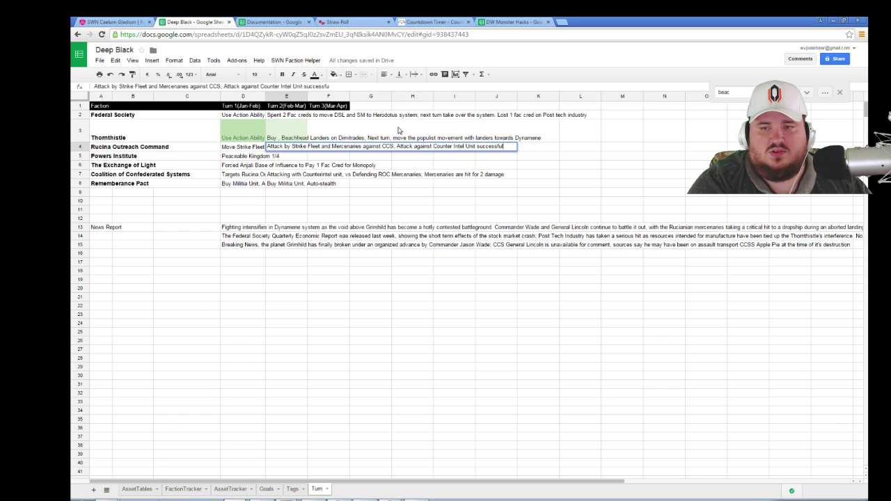
text(sful, strike fleet attacks planet )
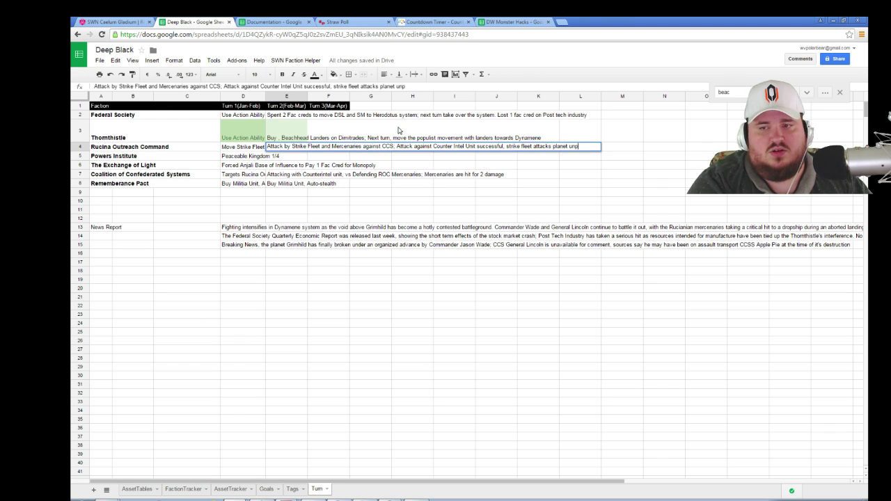
text(unopposed)
key(Return)
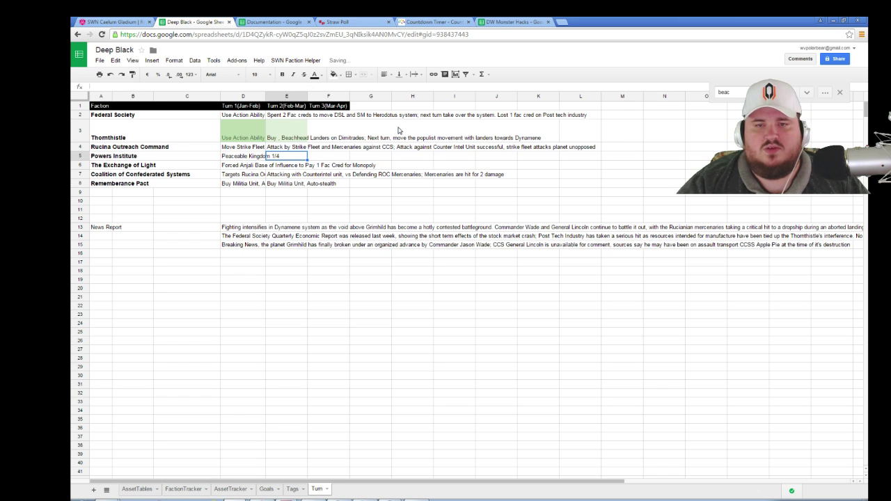
- Examine the Strike Fleet's attack, the Coalition's Base Of Influence on Grimhild and the Coalition's faction HP across AssetTracker and FactionTracker
click(184, 489)
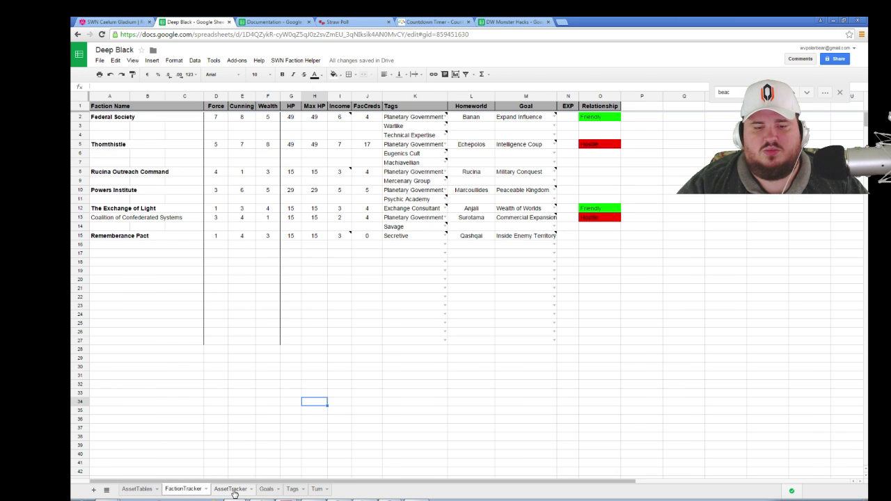
click(231, 490)
scroll(265, 194, up, 6)
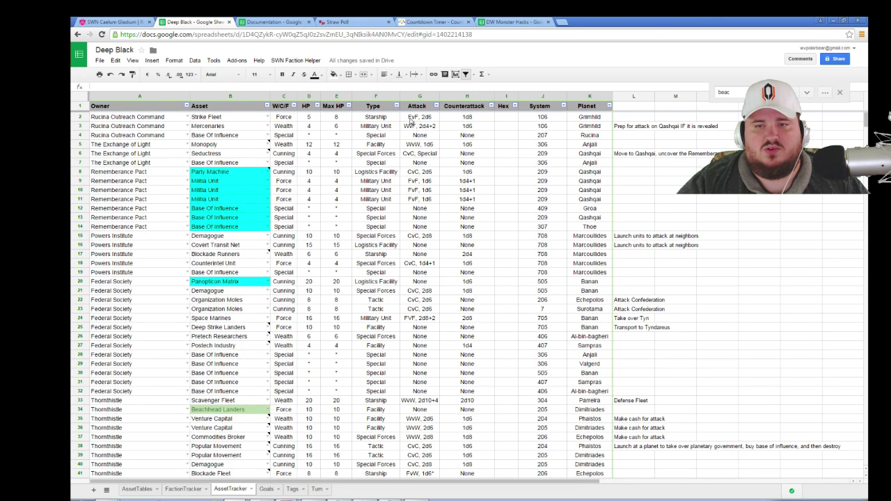
click(411, 118)
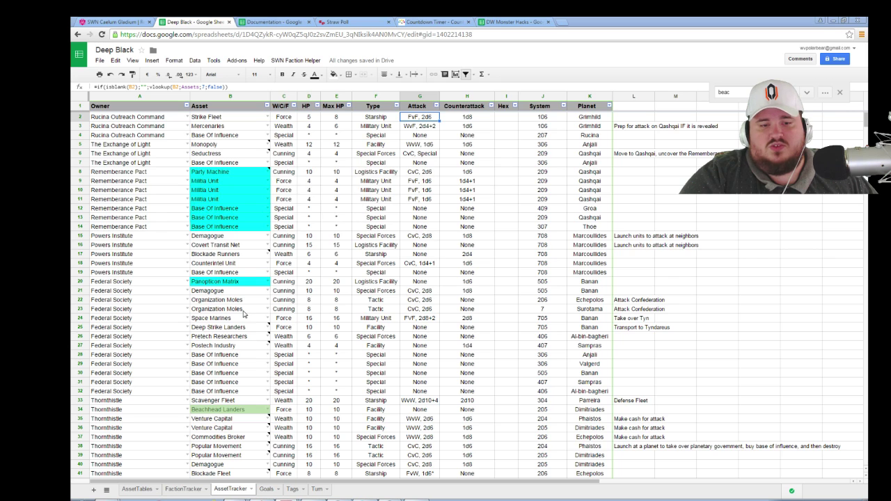
click(276, 383)
scroll(275, 383, down, 4)
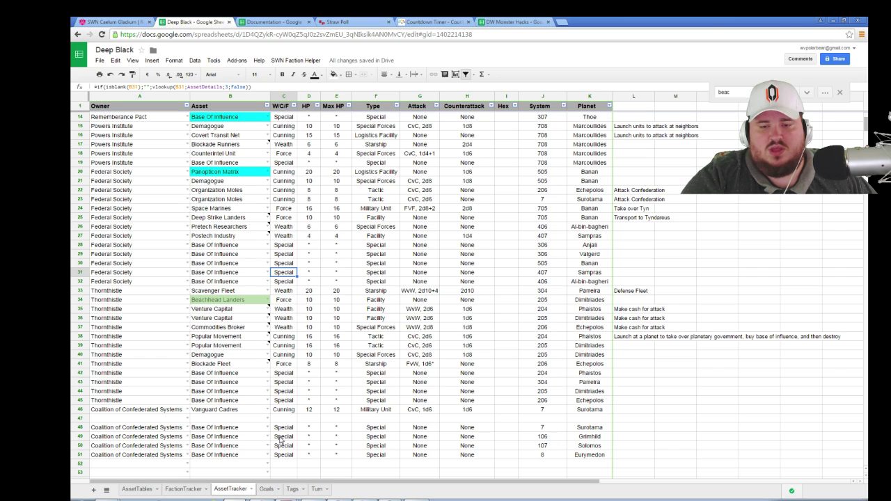
click(309, 440)
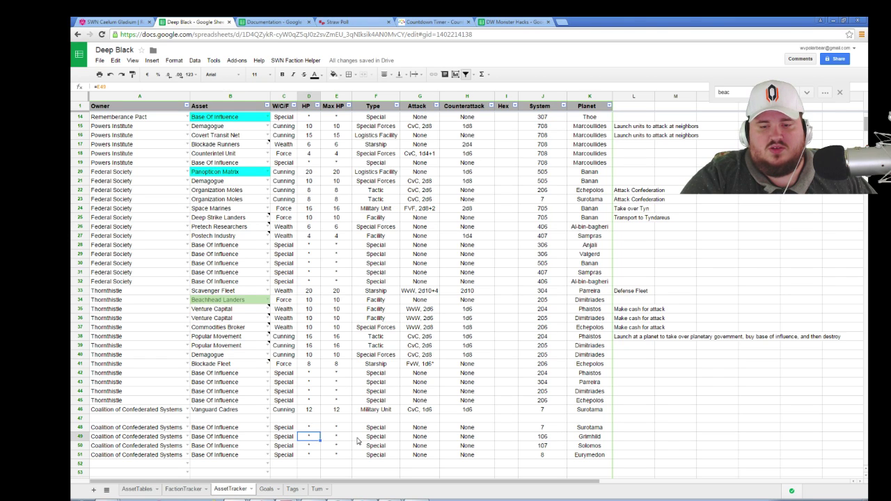
click(347, 439)
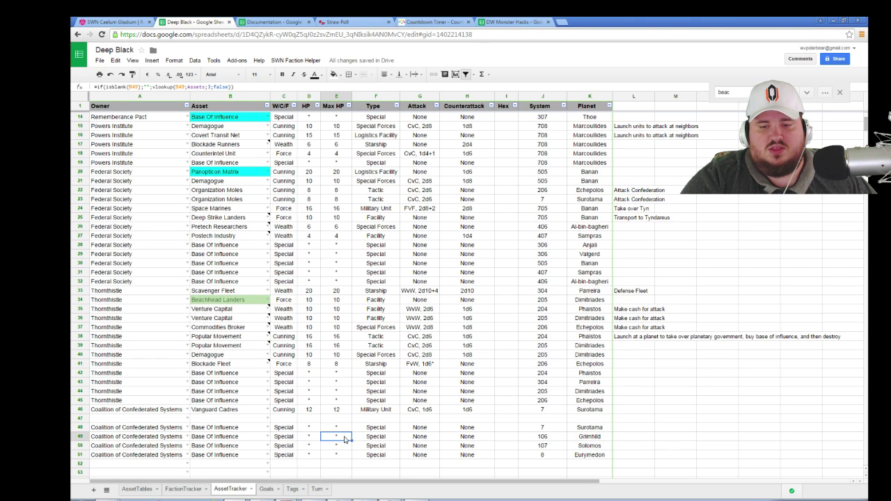
click(194, 490)
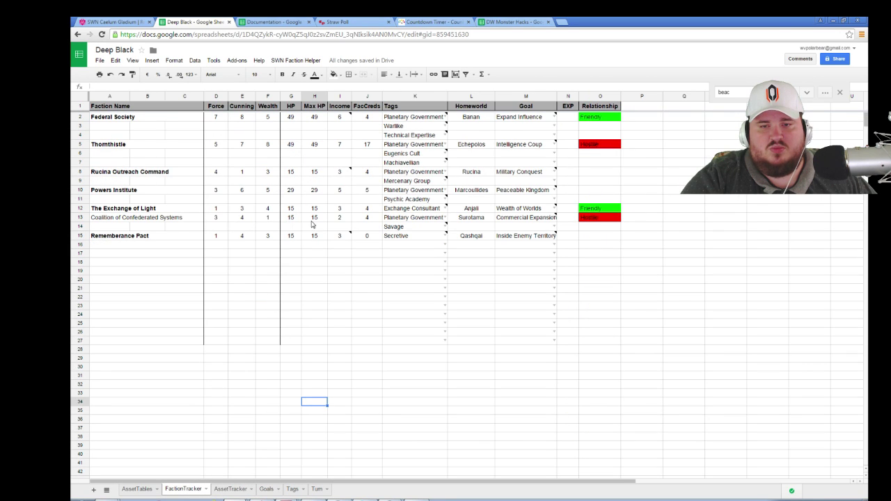
click(237, 490)
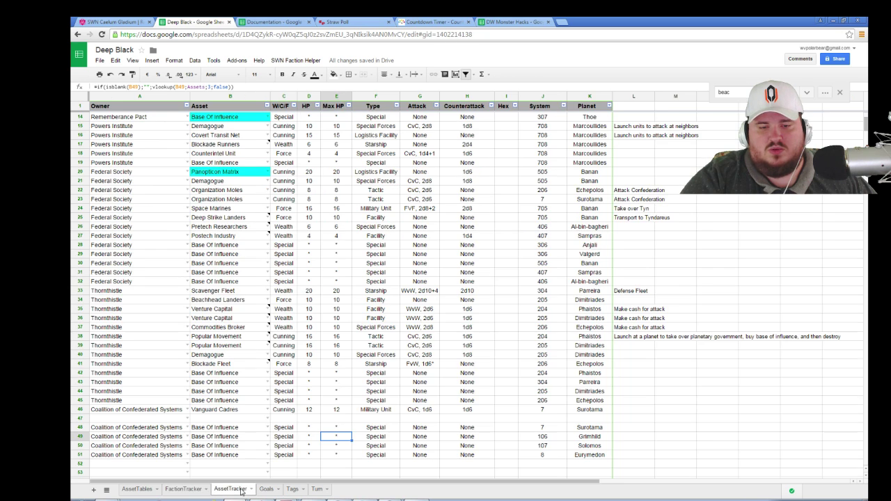
- Set HP and Max HP of the Coalition's Bases Of Influence to 4 on Surotama, Grimhild and Solomos, and to 3 on Eurymedon
click(307, 426)
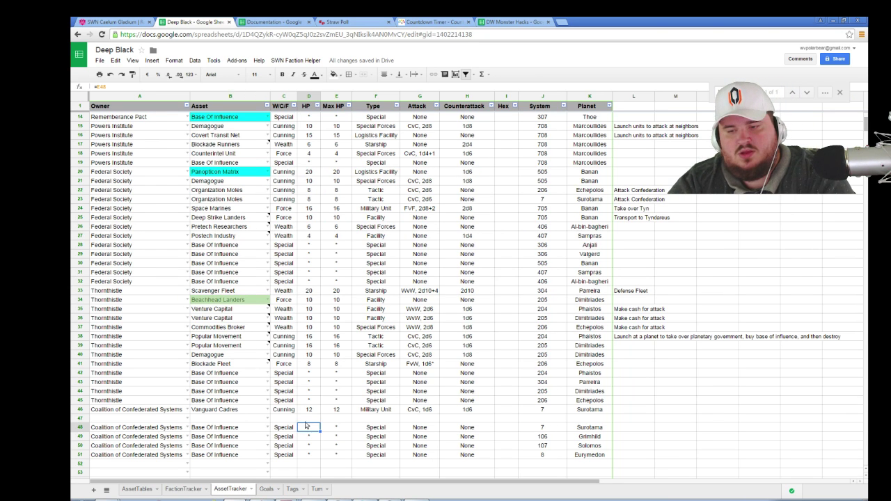
click(327, 430)
text(4)
click(310, 439)
key(Tab)
text(4)
key(Return)
text(4)
key(Tab)
text(4)
key(Return)
text(3)
key(Tab)
text(3)
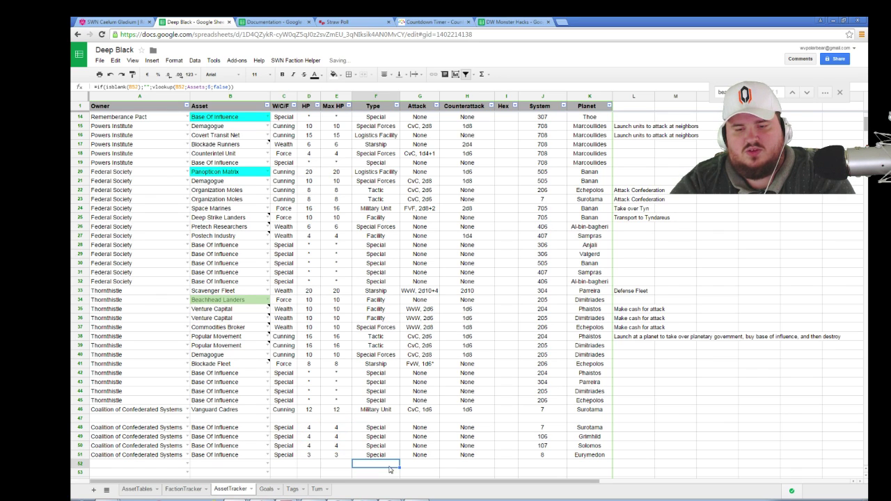
click(390, 464)
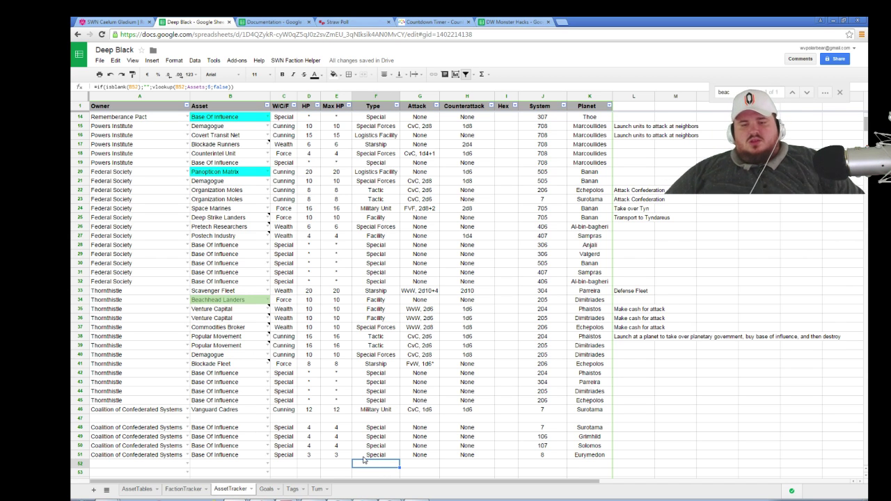
- Switch to Roll20 and roll 1d10+4 for Rucina Outreach Command's Strike Fleet attack and 1d20+3 for the Coalition's defence
scroll(474, 206, up, 3)
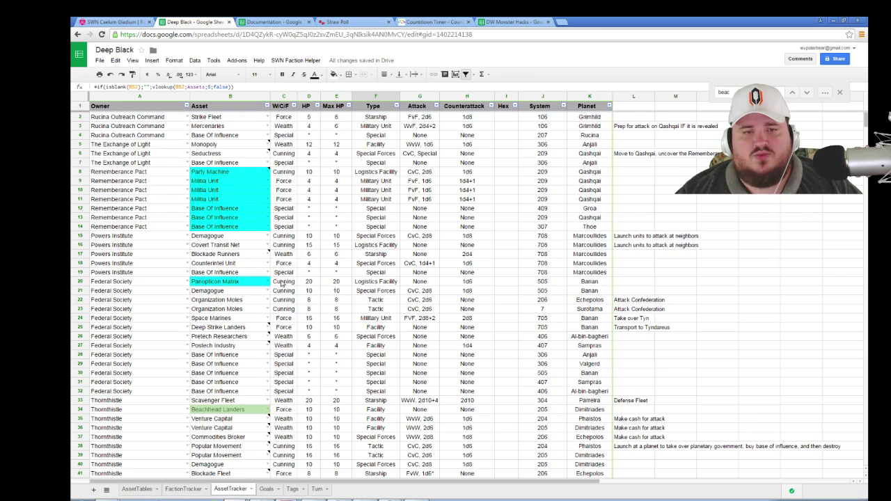
click(183, 489)
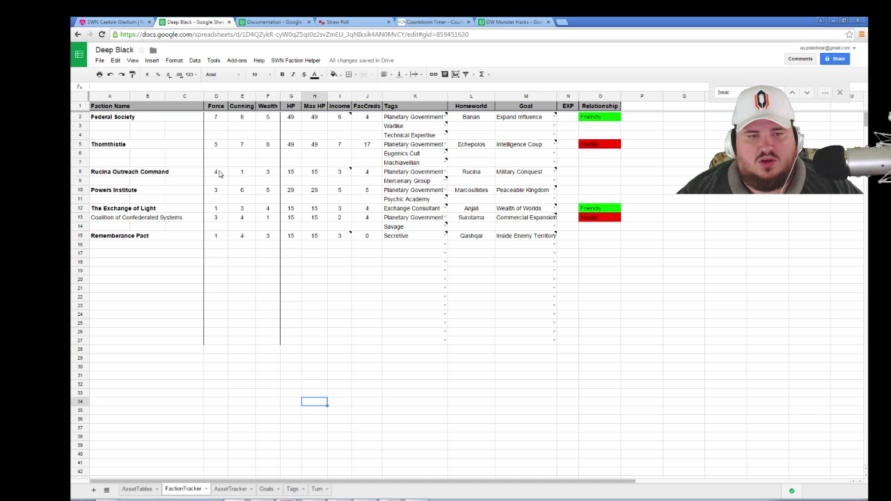
click(117, 21)
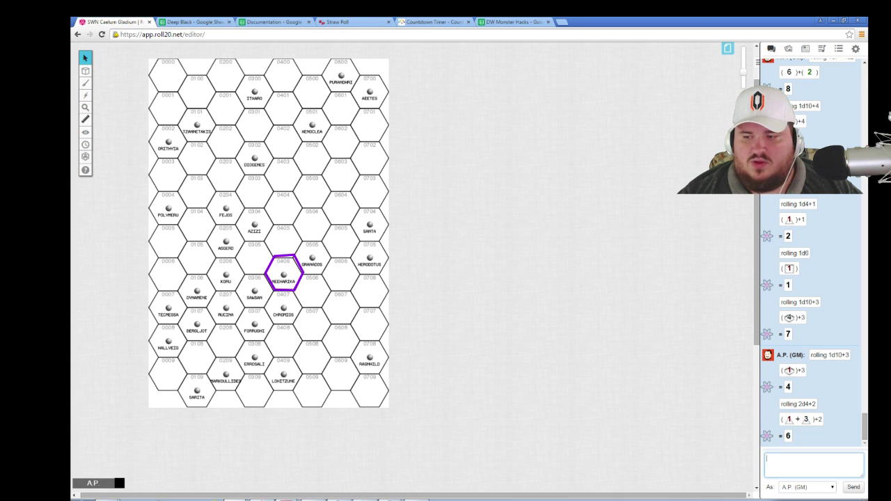
text(/roll 1d10)
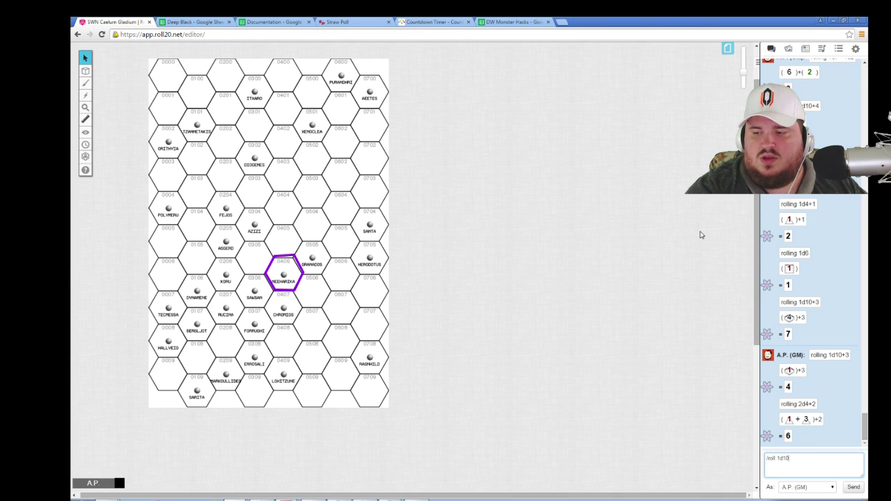
text(+4)
key(Return)
text(/)
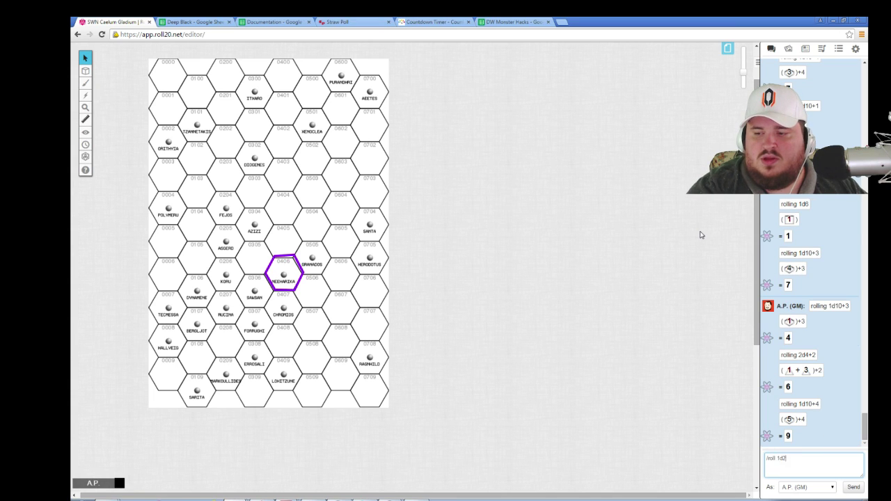
key(Return)
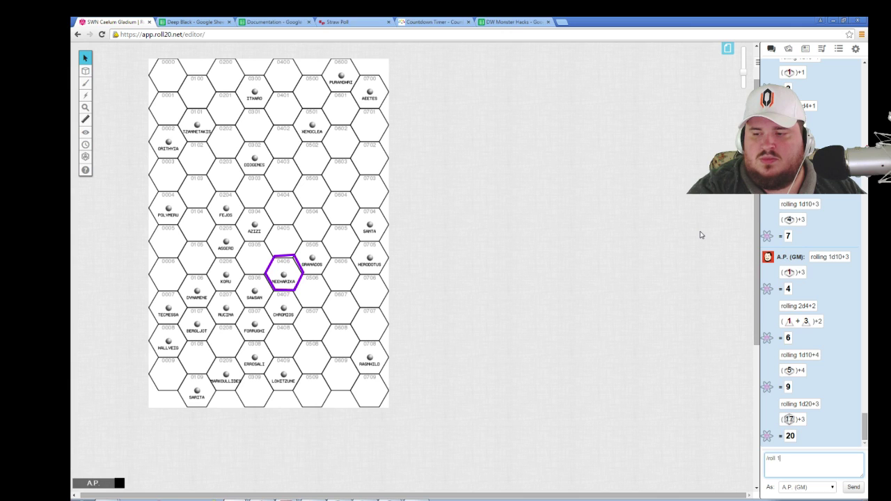
- Reroll the Coalition's defence as 1d10+3 and roll 2d6 for the Strike Fleet's damage
text(/roll 1d10+3)
key(Return)
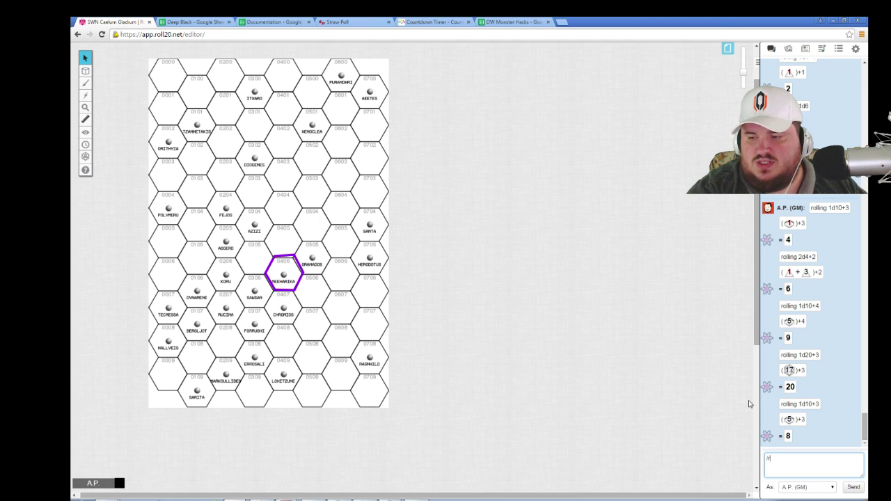
key(Return)
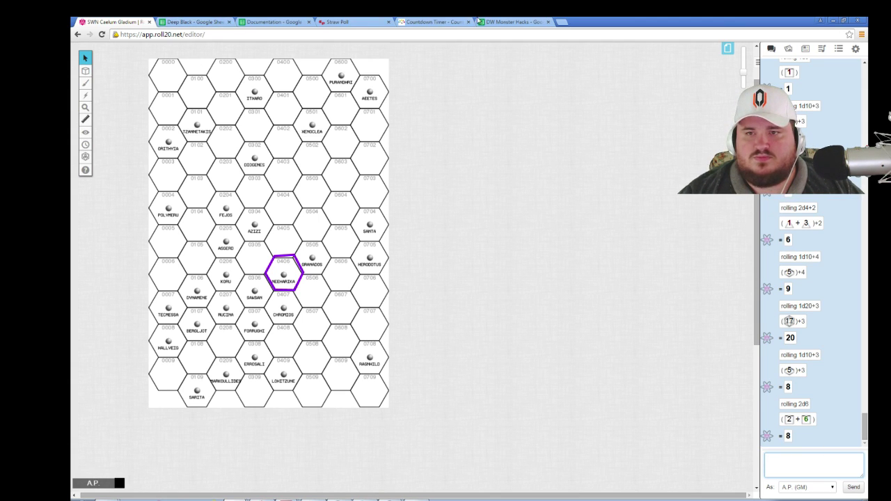
- Enter in Deep Black's Turn!D16: "Control of Grimhild is currently contested as the Administrative District of the planetary capital has been destroyed from orbit by pulse torpedos"
click(193, 22)
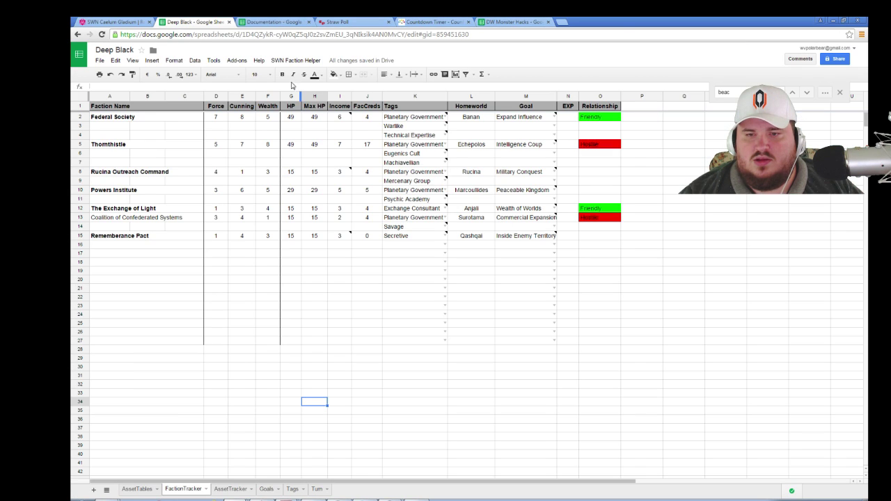
click(273, 22)
click(189, 22)
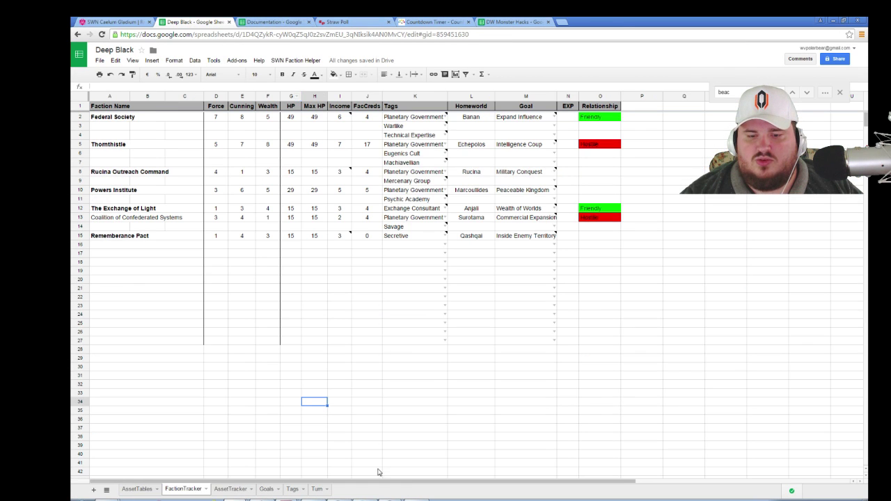
click(317, 488)
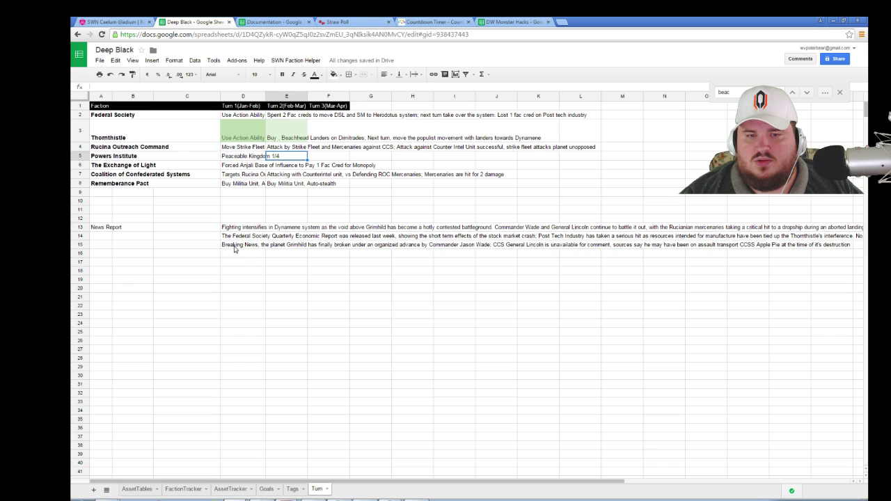
click(235, 247)
click(239, 256)
text(Control of Grimhi)
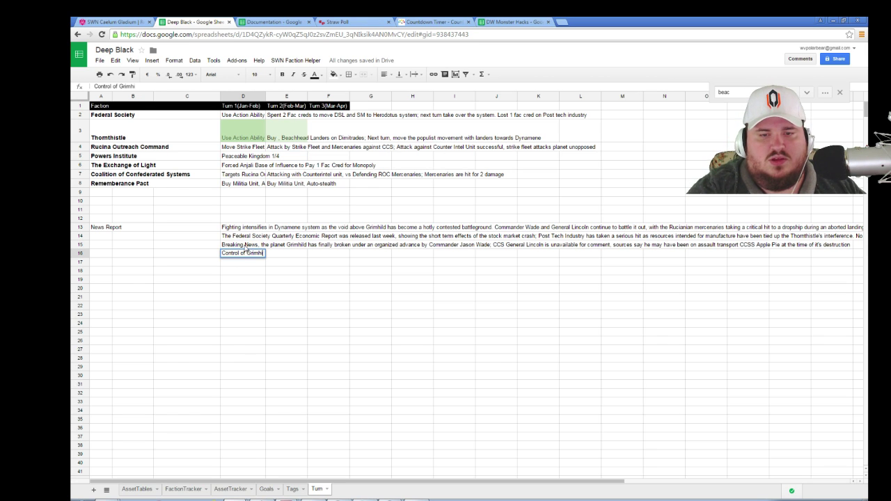
text(ld is currently contested as the)
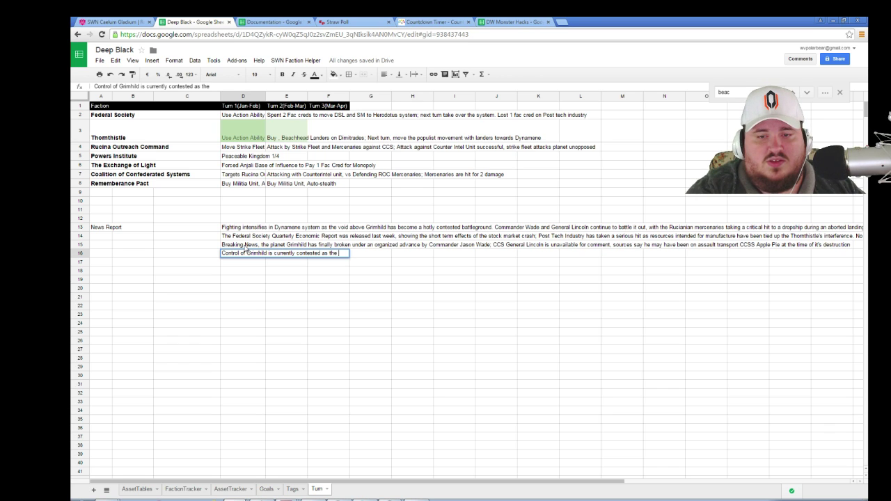
text( Administrative)
text( di)
text(strict of t)
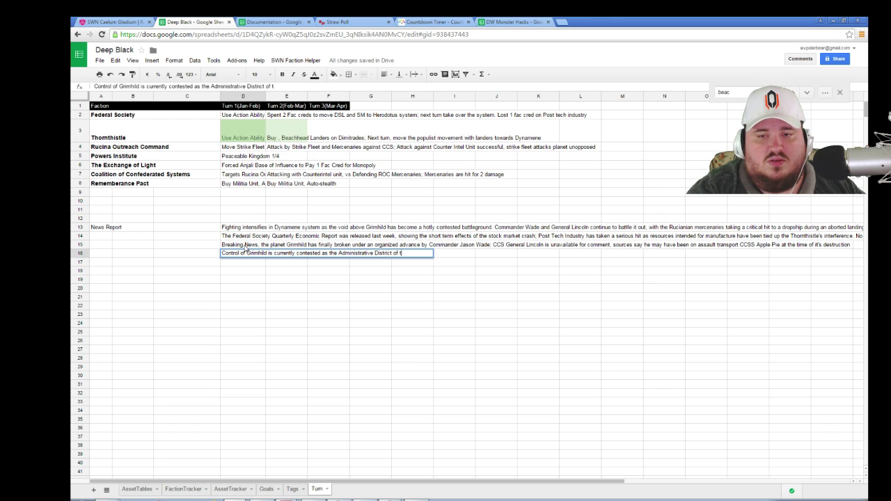
text(he planetary capital has been destroyed from ob)
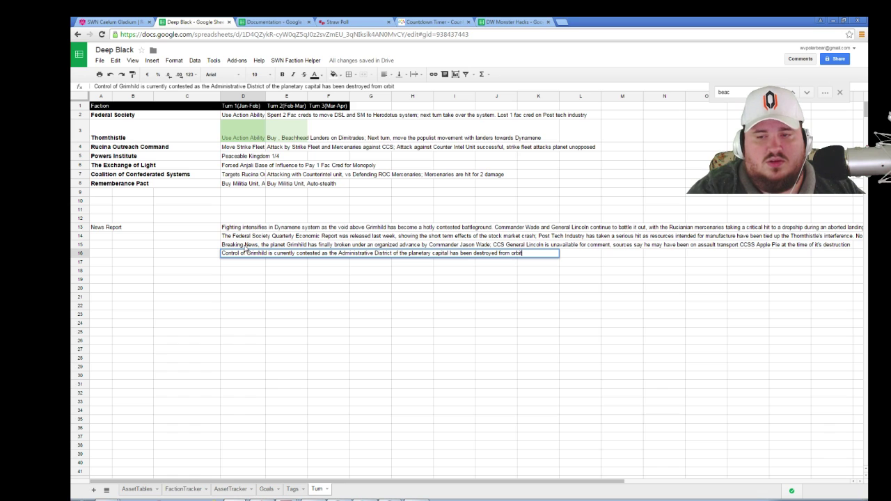
text(it f)
key(BackSpace)
text(by)
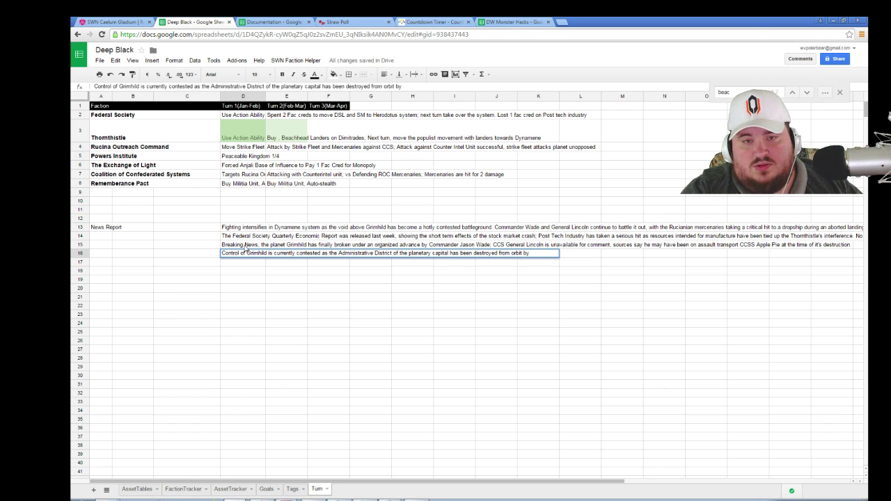
text( torp)
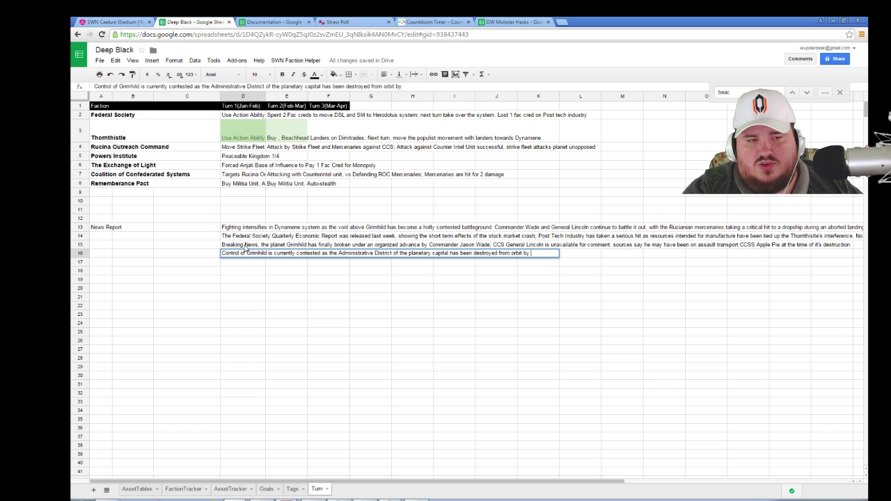
text(pulse torpedos)
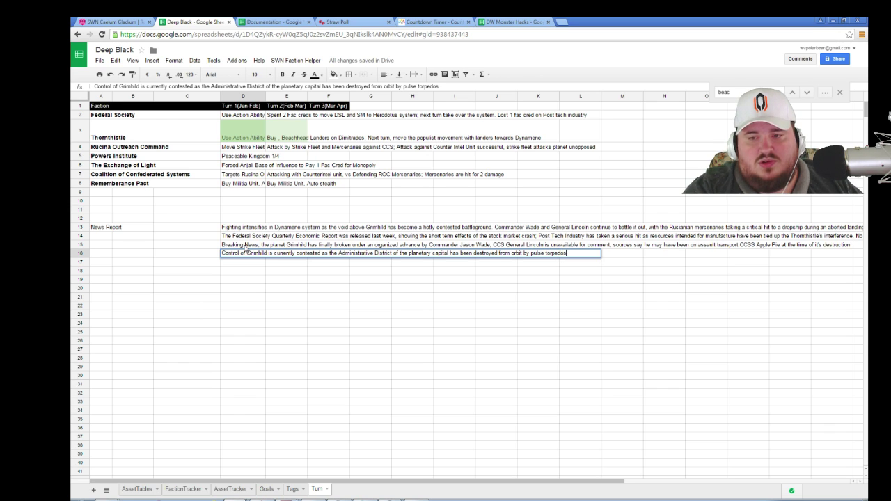
key(Return)
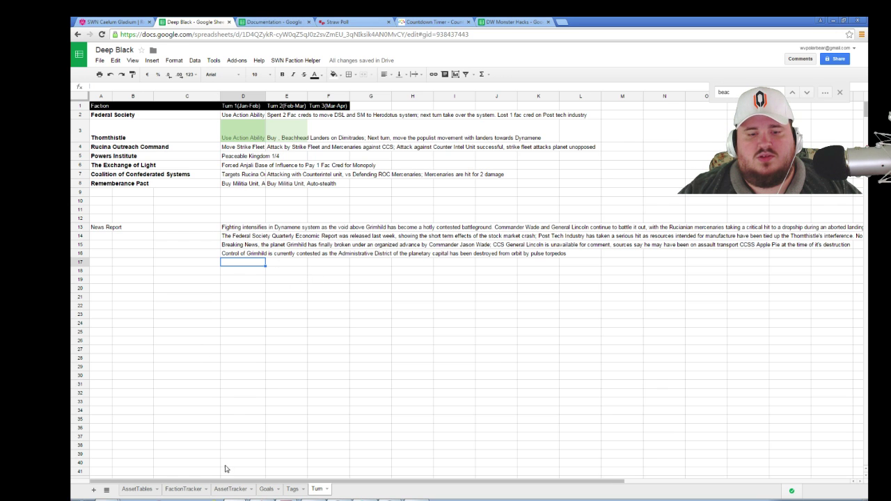
- Append "Strike Fleet destroys base of influence of the CCS on Grimhild" to Rucina Outreach Command's Turn 2 entry
click(292, 491)
click(277, 491)
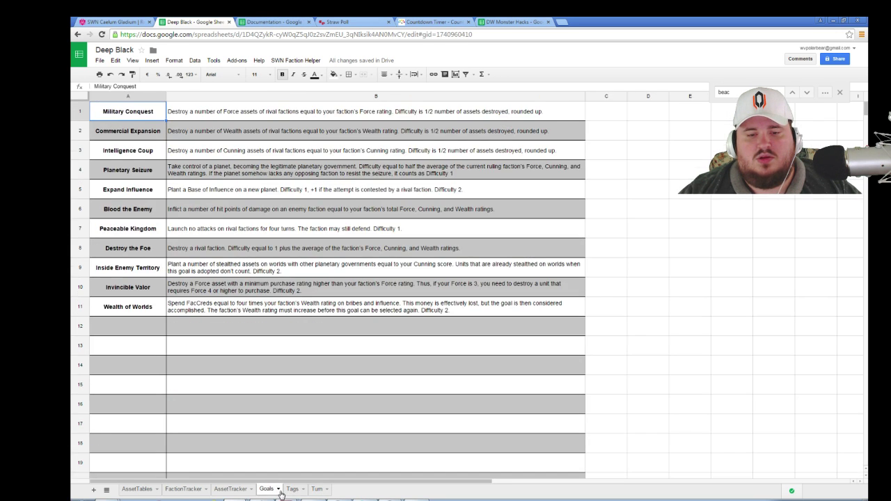
click(317, 489)
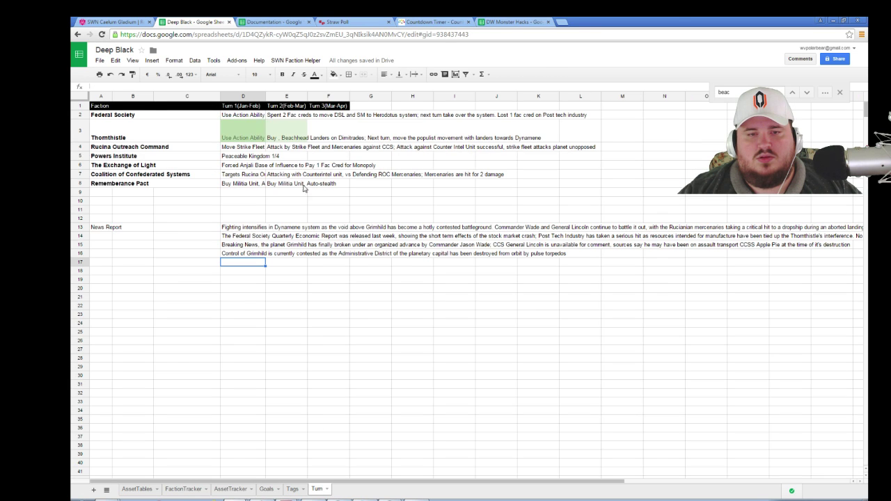
click(295, 147)
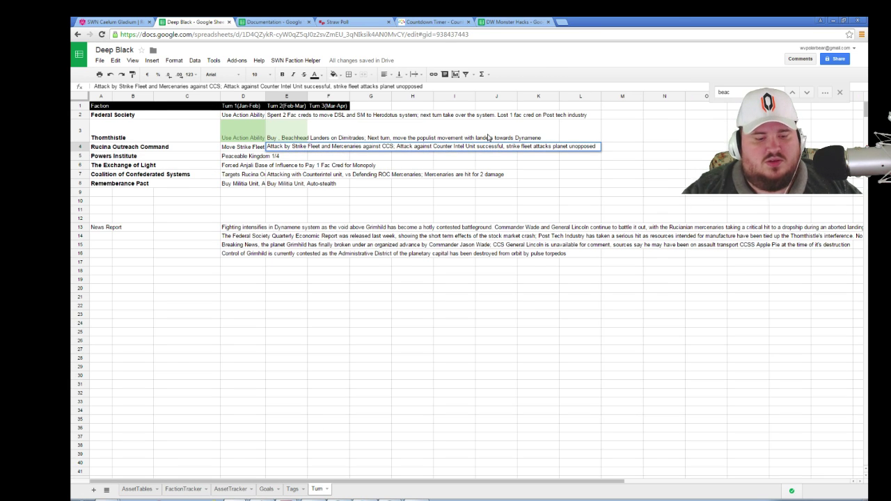
text(Deso)
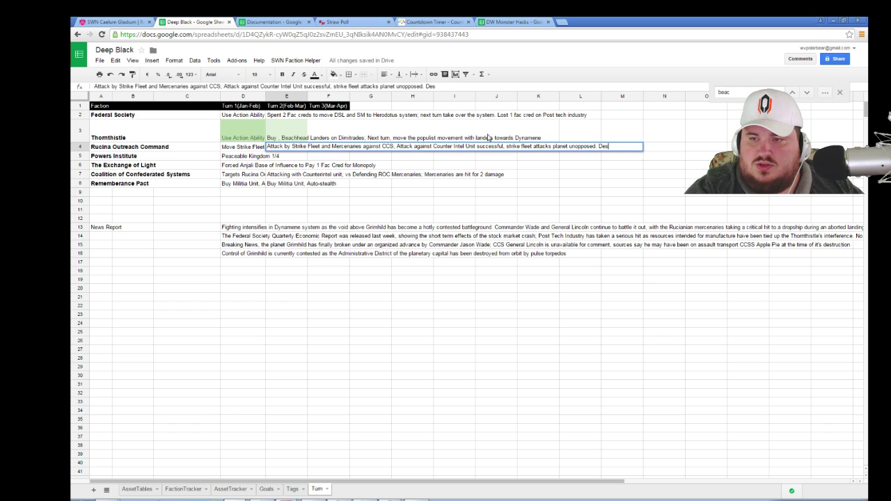
key(BackSpace)
key(BackSpace)
key(BackSpace)
text(Strike Fleet des)
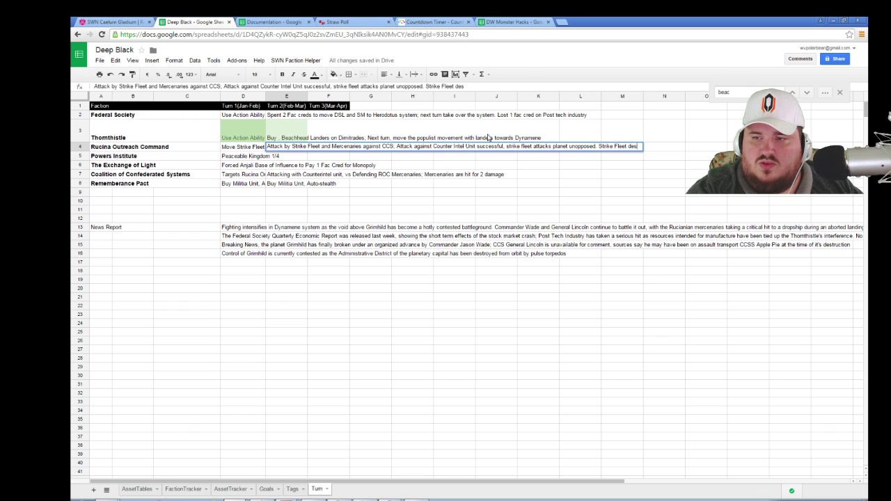
text(troys base of influence of the CCS on Grimhi)
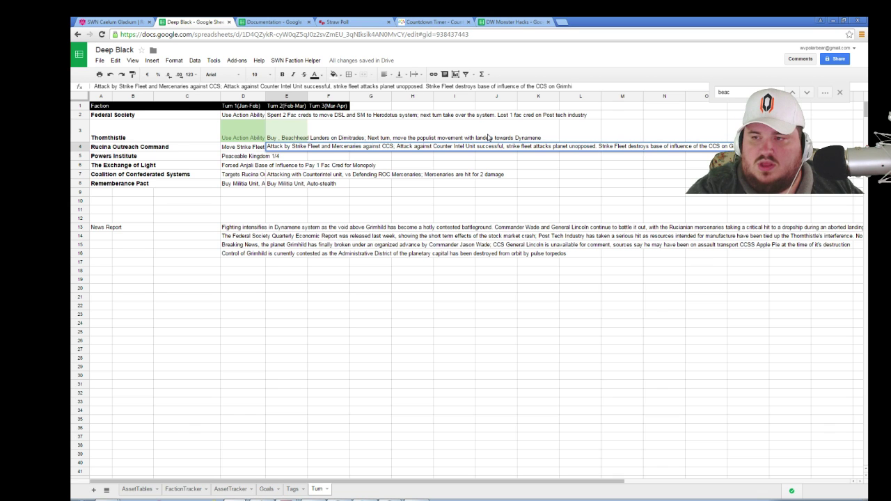
key(Return)
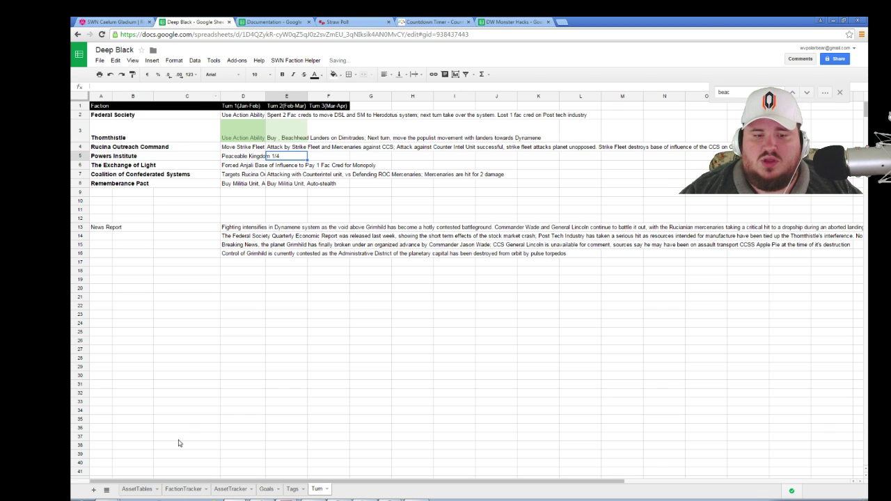
- Clear the Coalition of Confederated Systems' Base Of Influence on Grimhild from the AssetTracker sheet
click(138, 490)
click(182, 490)
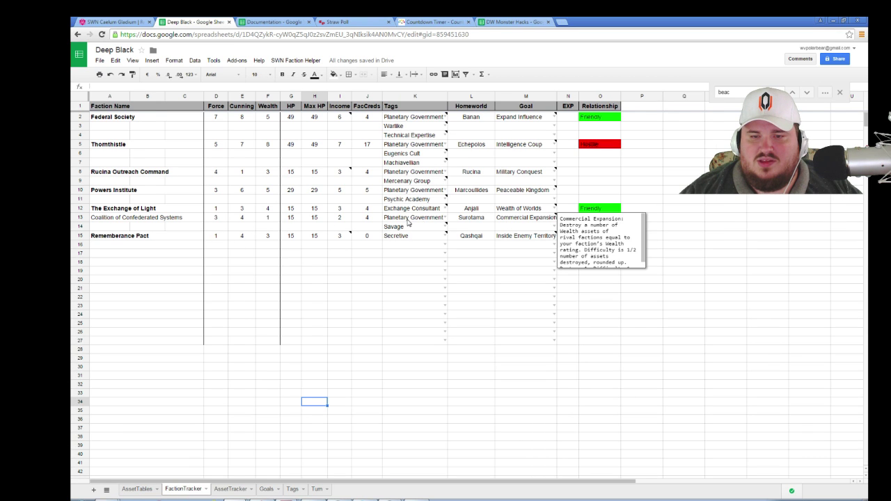
click(230, 489)
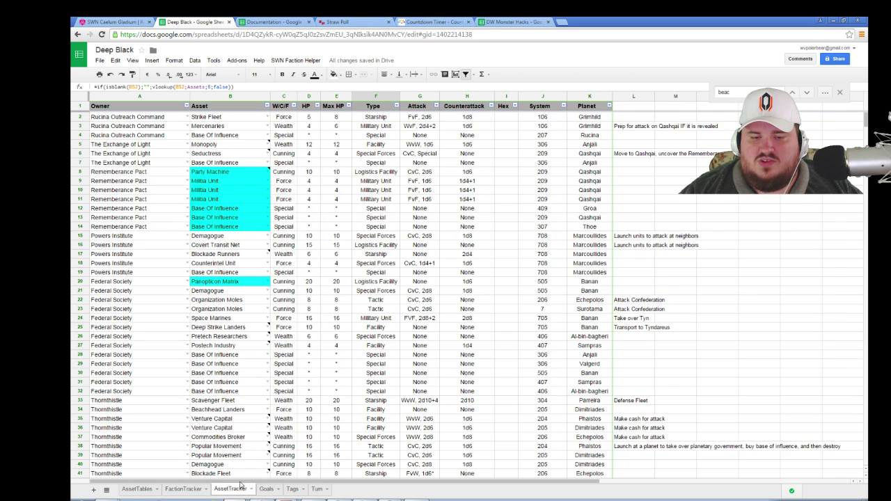
scroll(240, 471, down, 10)
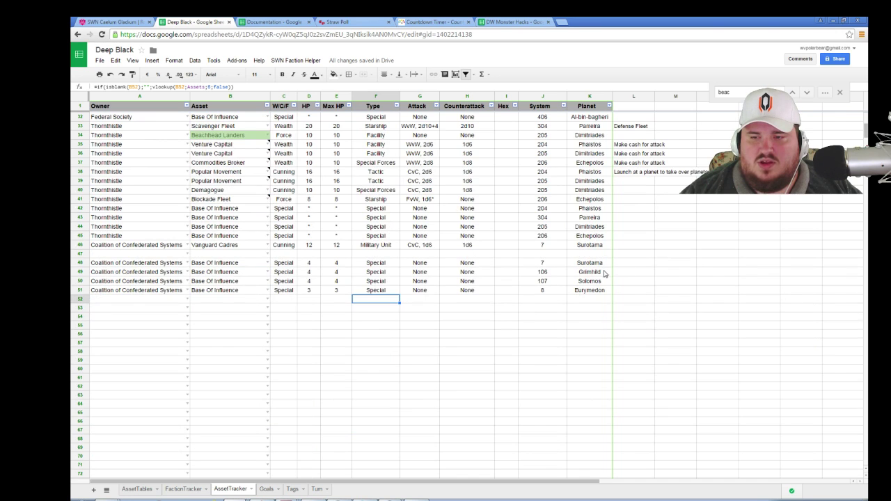
drag(603, 272, 159, 278)
key(Delete)
- Examine the factions' remaining assets in AssetTracker and the description of Rucina Outreach Command's Military Conquest goal in FactionTracker
scroll(164, 279, up, 10)
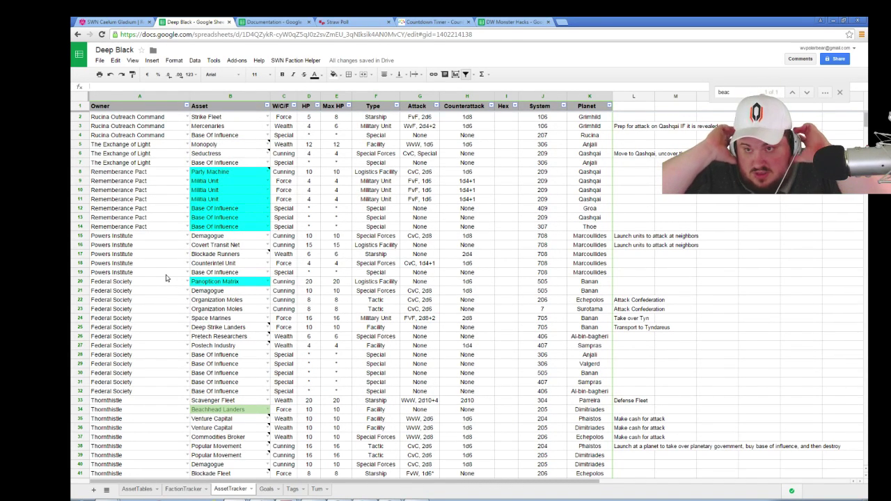
scroll(216, 223, down, 3)
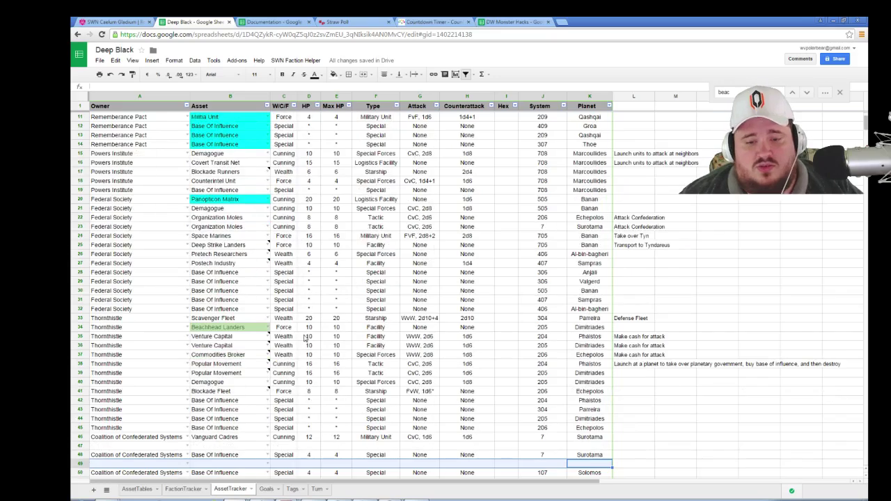
scroll(363, 457, down, 2)
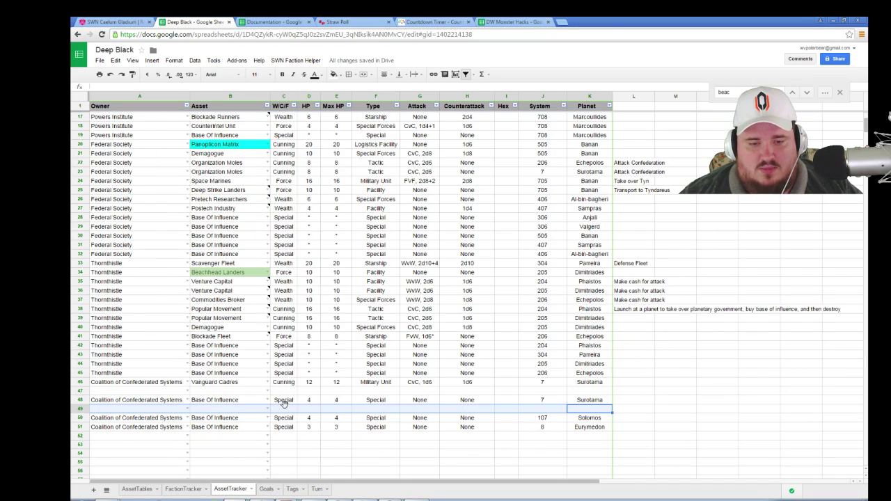
scroll(284, 411, up, 5)
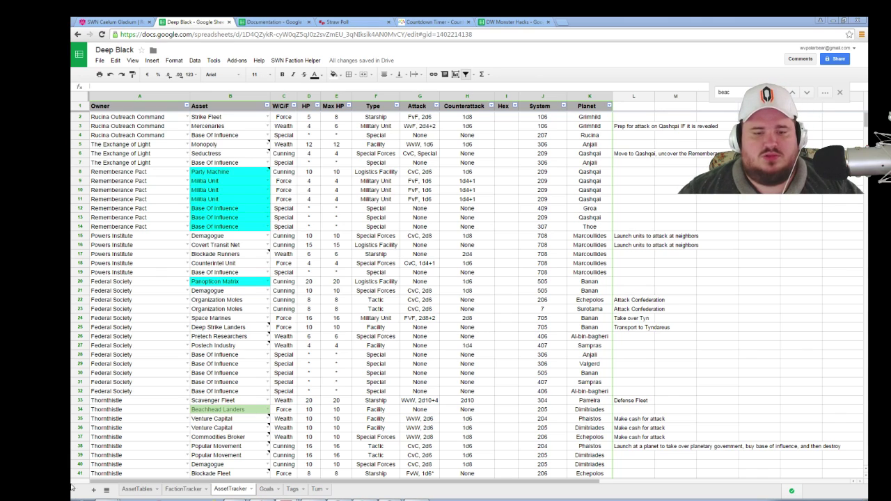
click(135, 489)
click(183, 490)
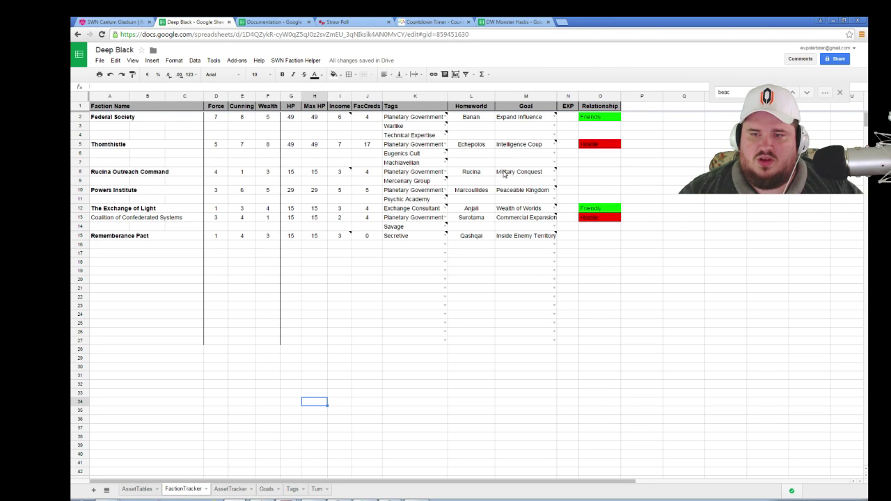
mouse_move(505, 175)
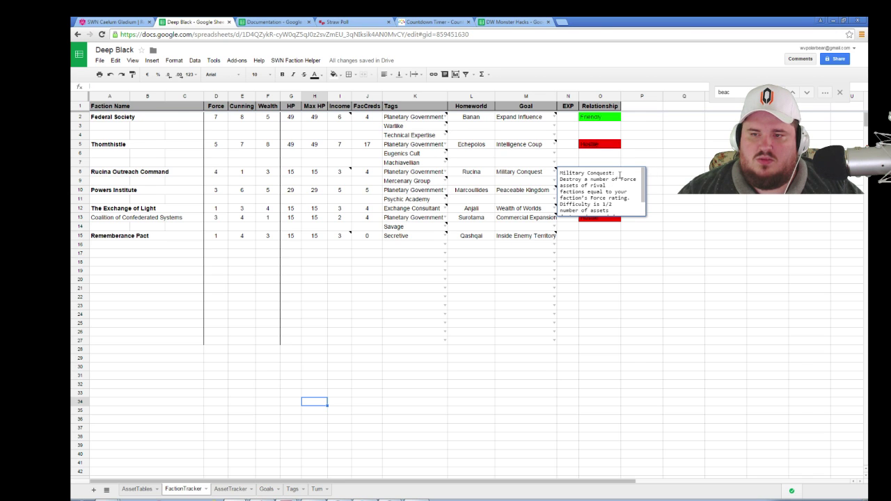
- Add the progress count 1/4 to the note on Rucina Outreach Command's Military Conquest goal
scroll(620, 176, down, 1)
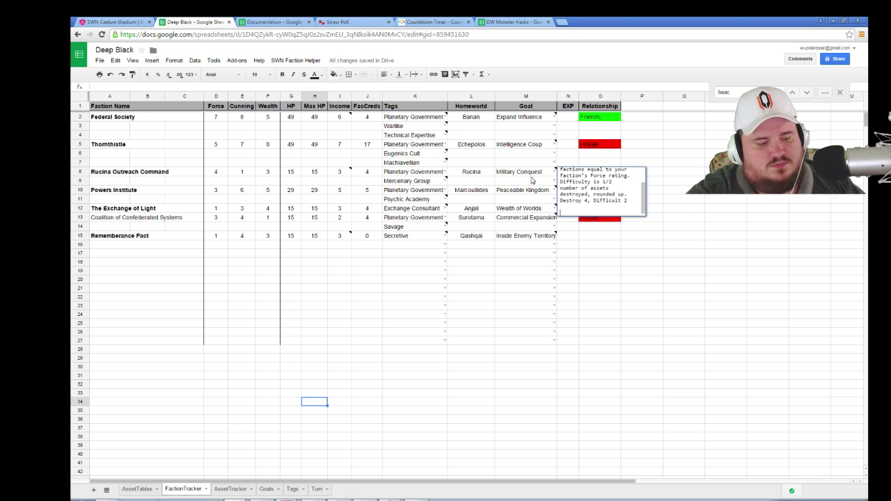
text(/4)
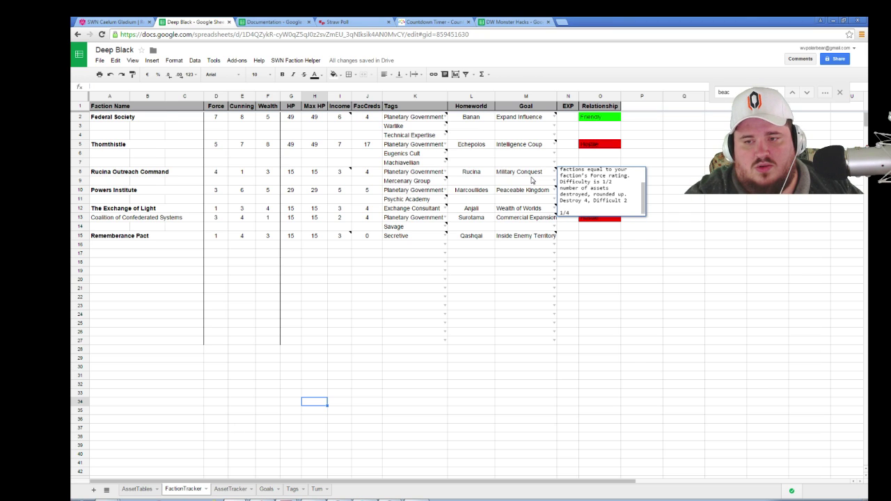
key(Return)
click(500, 297)
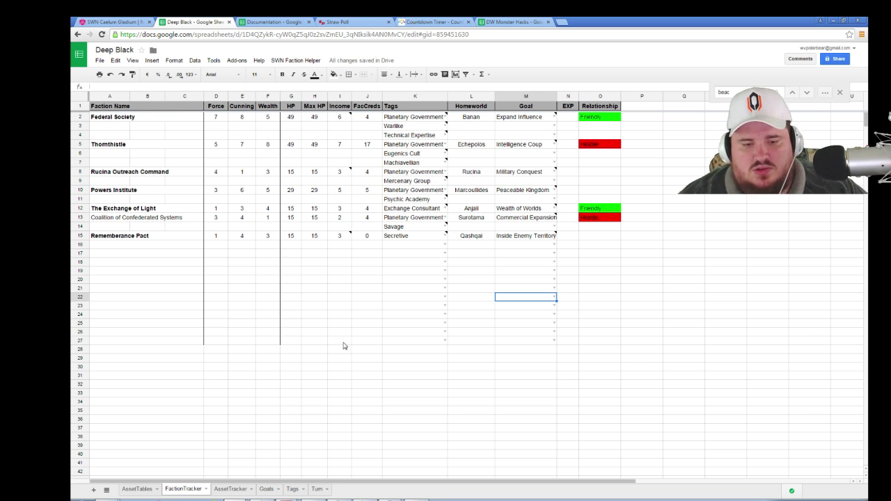
- Review the factions' assets and the Blockade Fleet's description in AssetTracker, and check the system locations on the Roll20 sector map
click(233, 492)
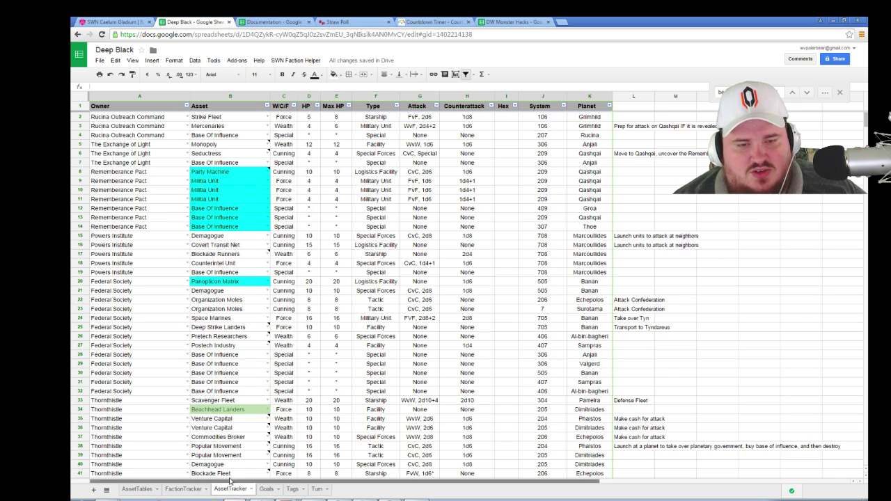
scroll(279, 348, down, 6)
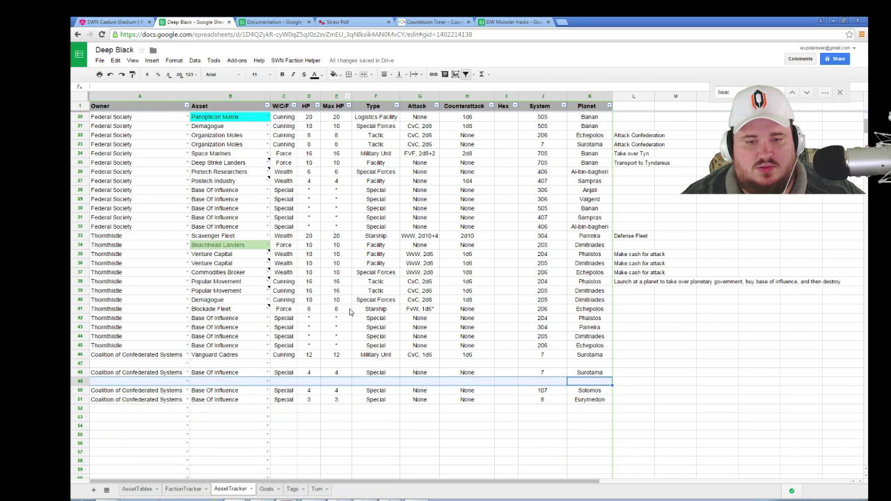
click(193, 311)
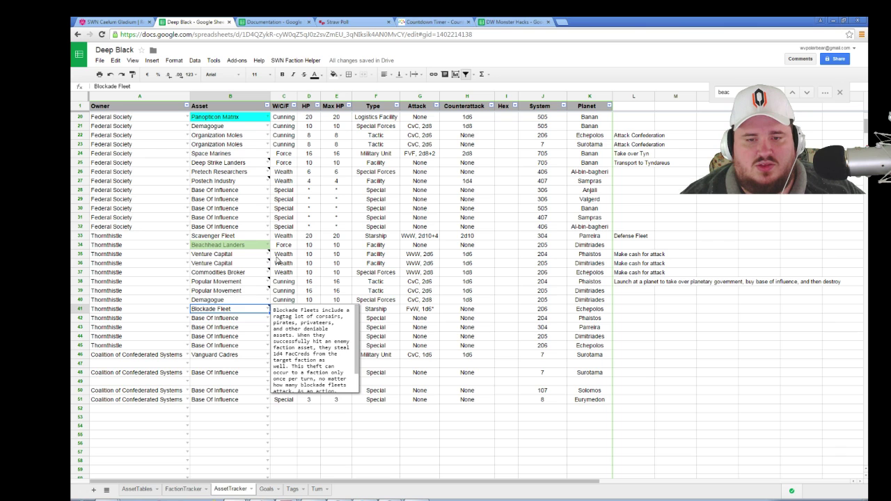
click(267, 245)
click(337, 284)
scroll(320, 293, up, 2)
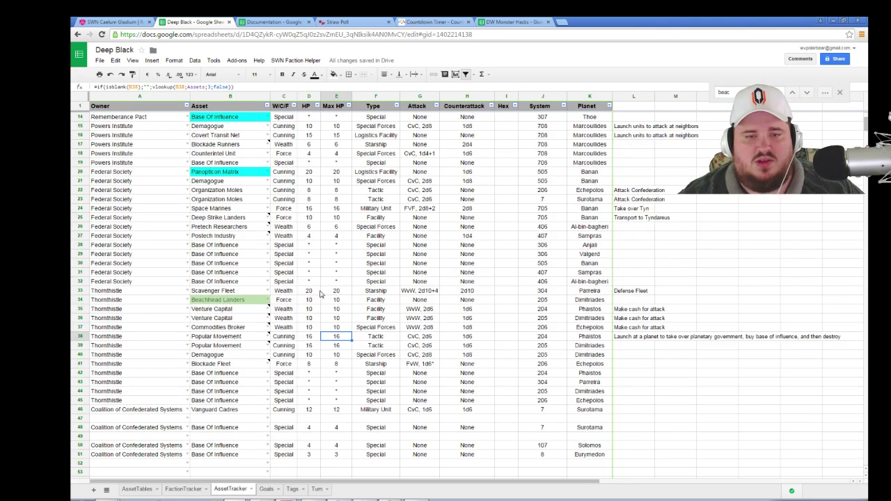
scroll(259, 355, up, 4)
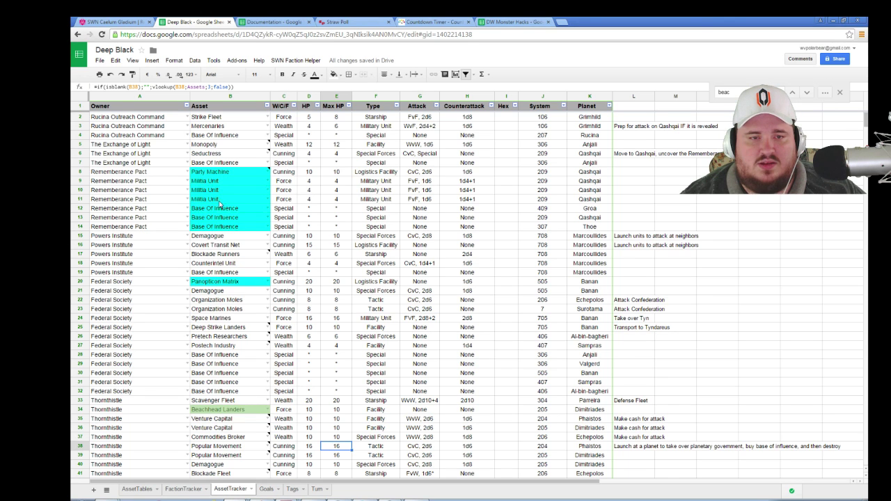
scroll(220, 206, down, 3)
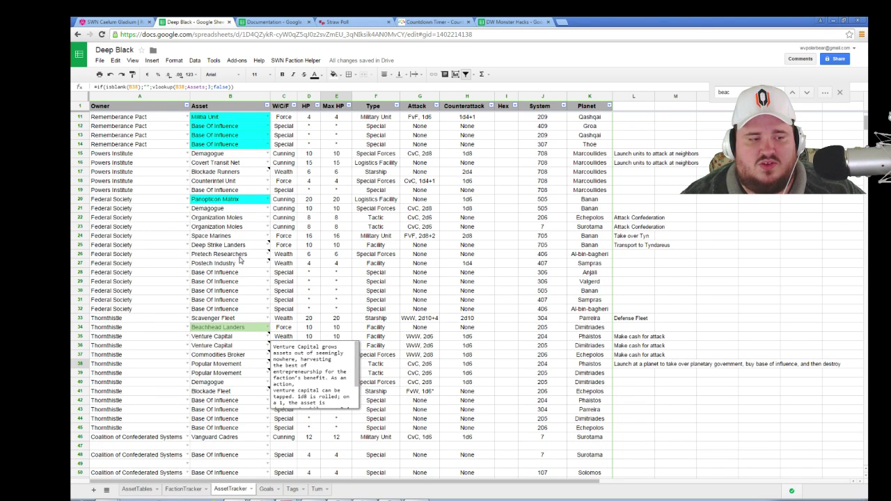
click(115, 22)
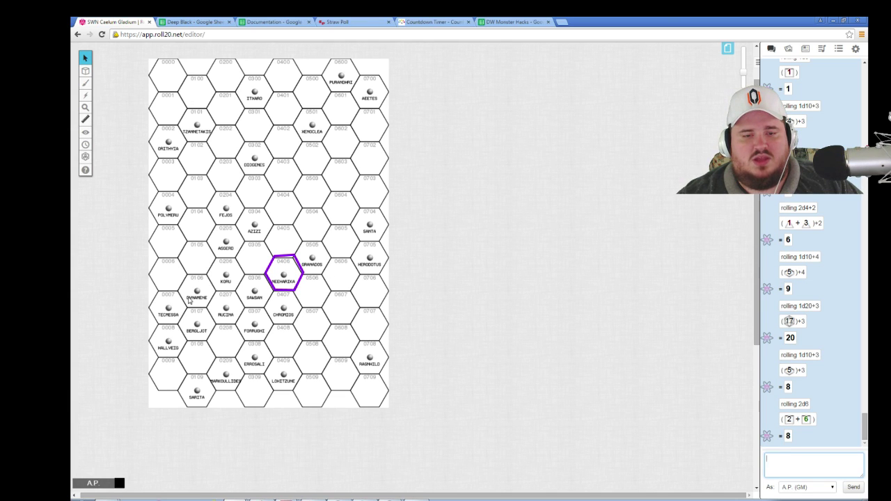
scroll(235, 317, up, 1)
click(214, 23)
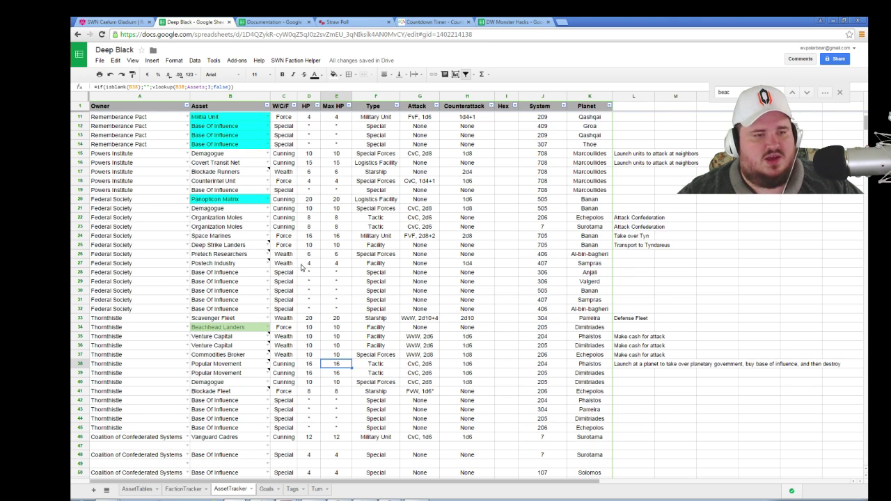
- Check the Powers Institute's entry in the Turn sheet and set its FacCreds in FactionTracker to 10
click(318, 489)
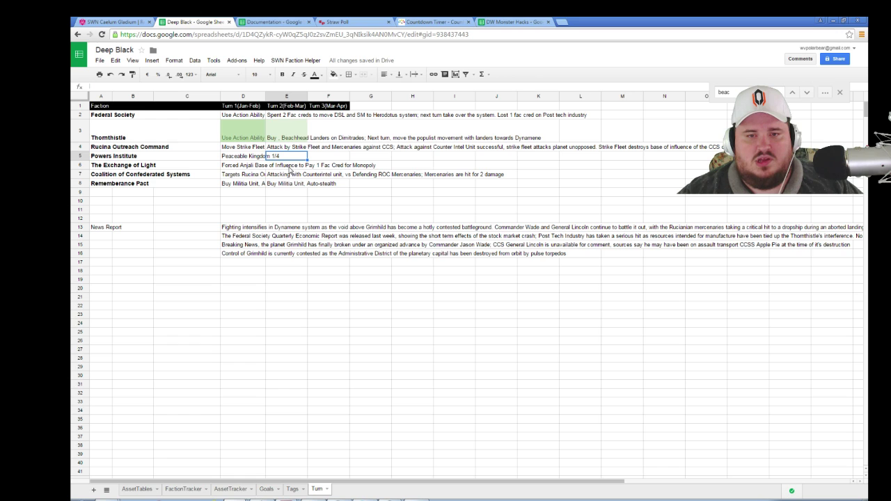
click(184, 489)
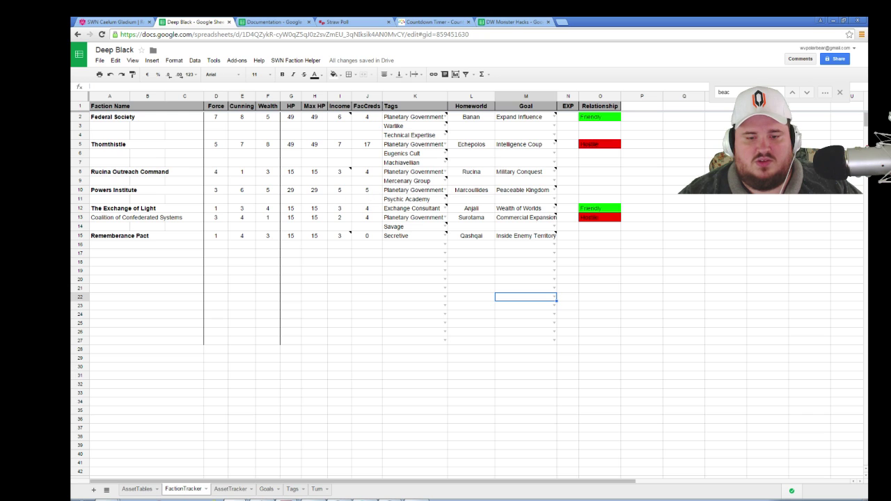
click(317, 489)
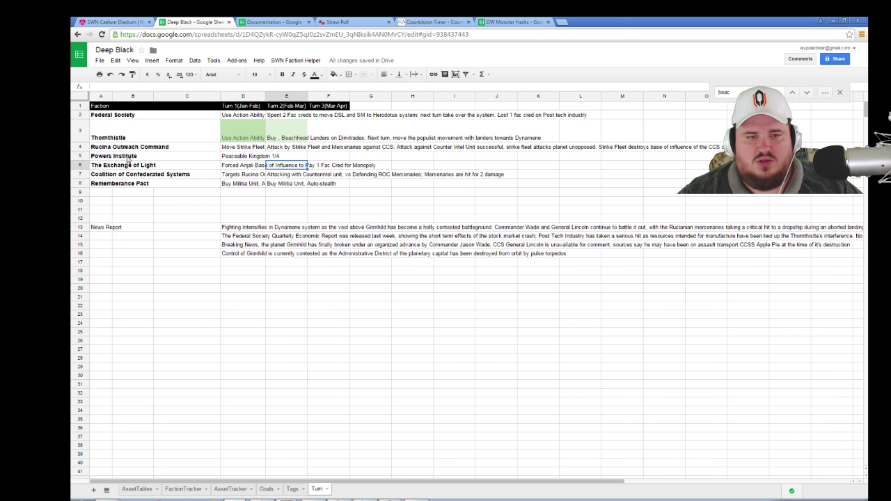
click(181, 489)
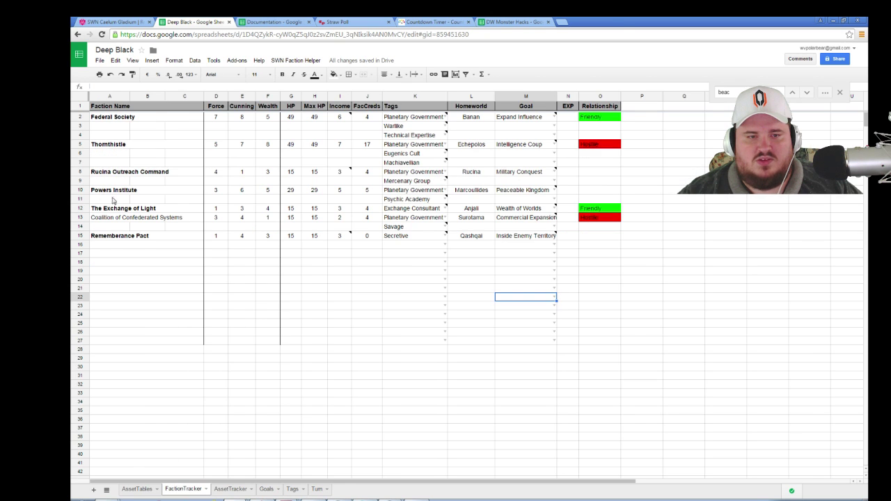
click(367, 192)
text(10)
key(Return)
- Record progress 2 at the end of the note on the Powers Institute's Peaceable Kingdom goal
click(531, 192)
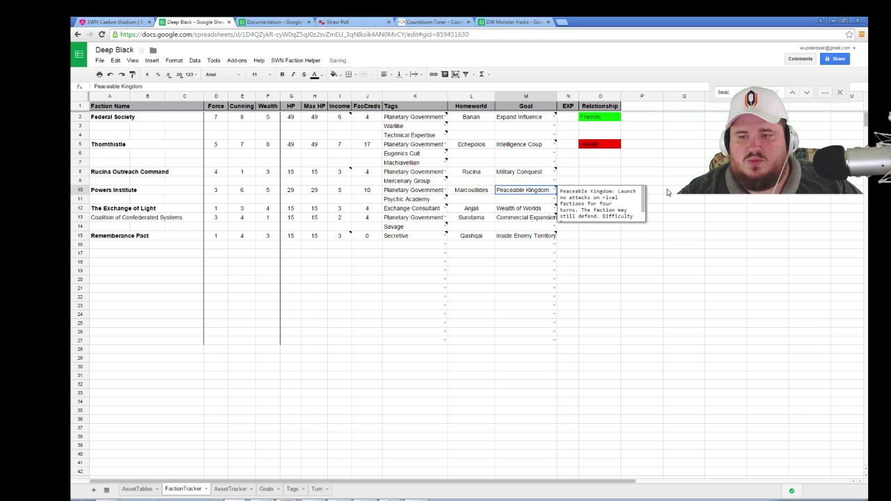
scroll(613, 203, down, 1)
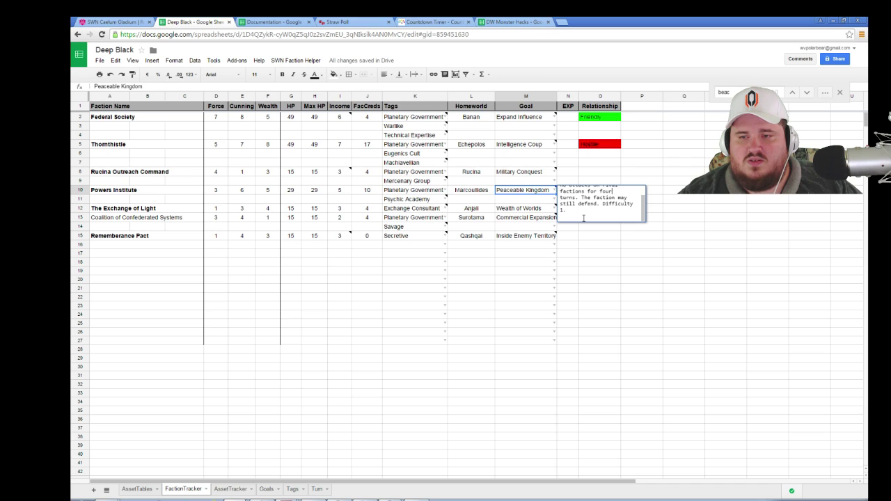
scroll(583, 218, up, 1)
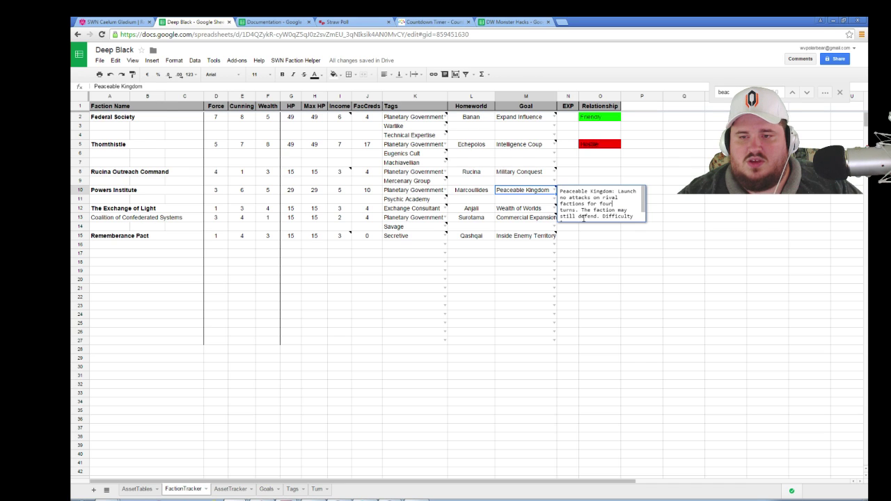
scroll(583, 218, down, 1)
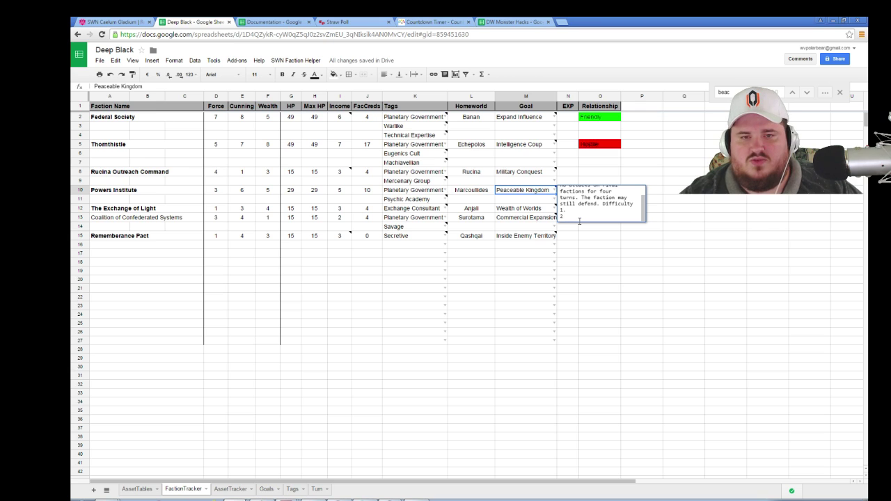
key(Return)
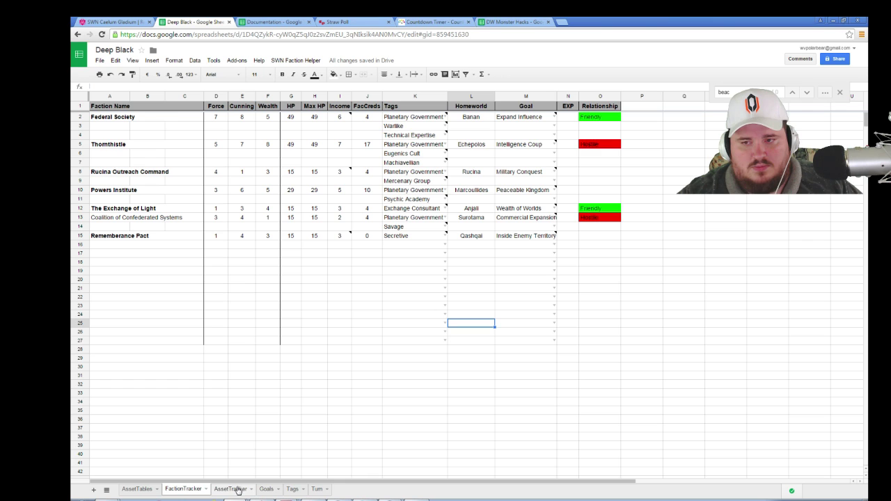
- Copy The Exchange of Light's Turn 1 entry about forcing the Anjali Base of Influence to pay into its Turn 2 cell
click(296, 490)
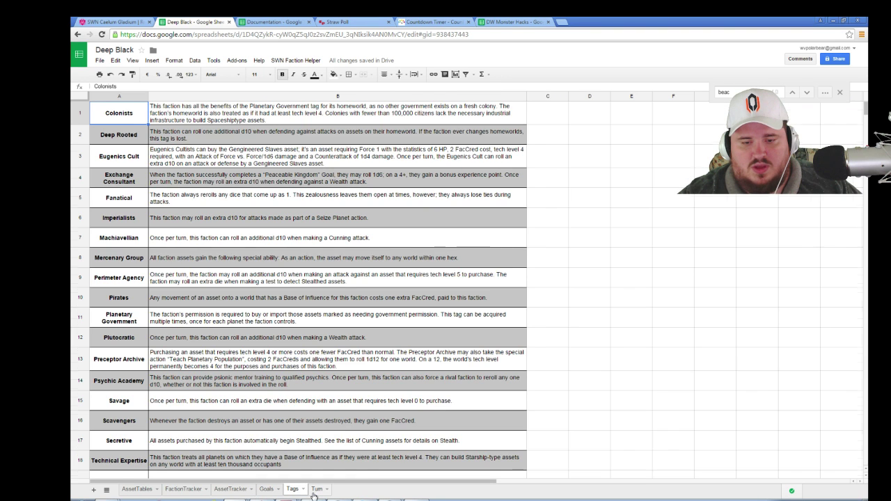
click(316, 490)
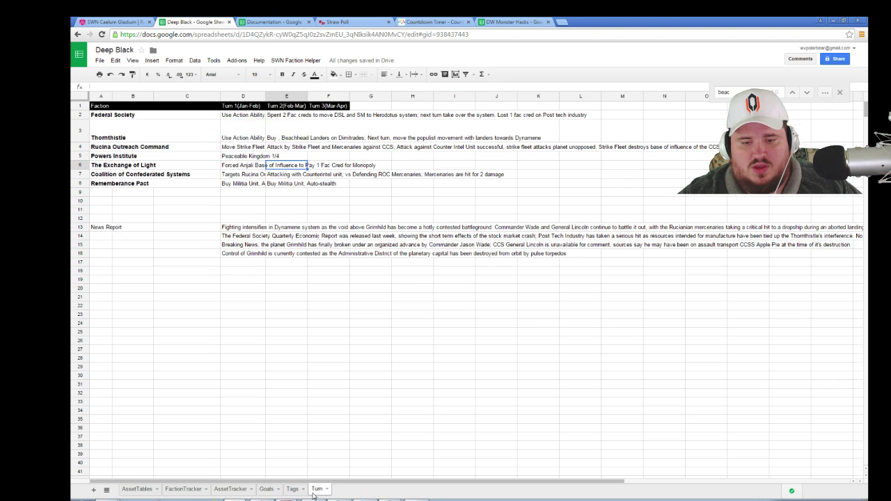
click(251, 156)
click(143, 281)
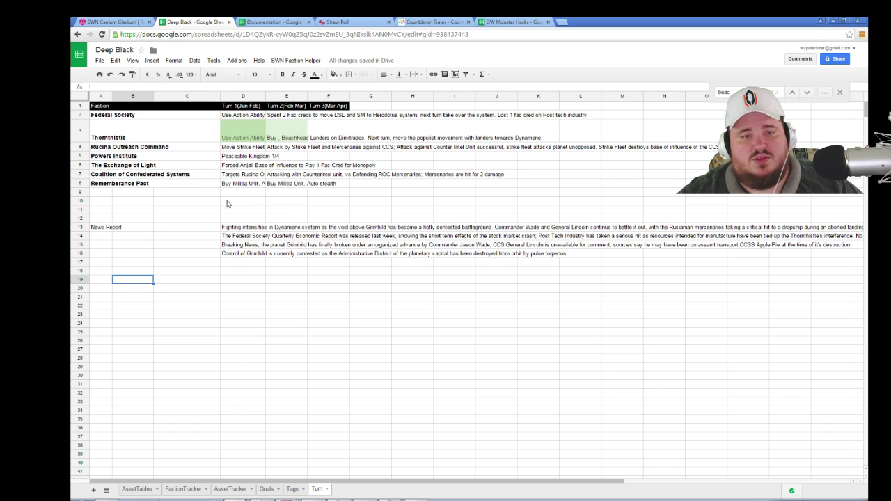
click(242, 167)
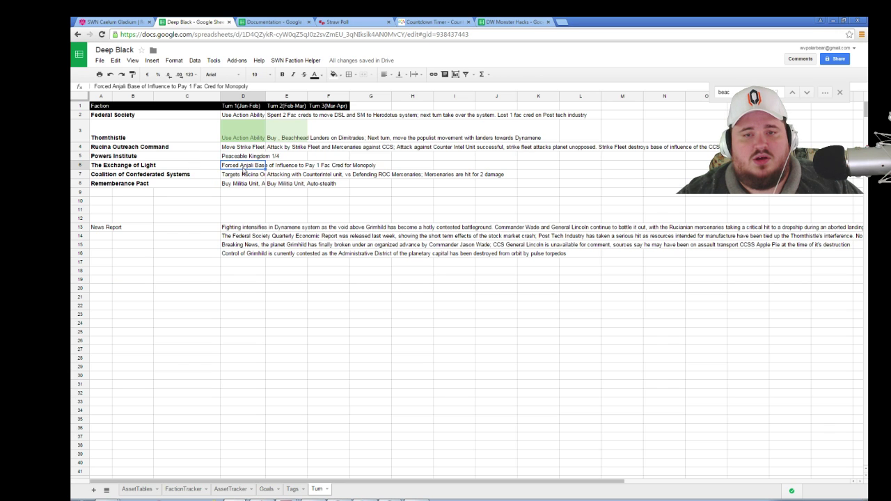
double_click(243, 167)
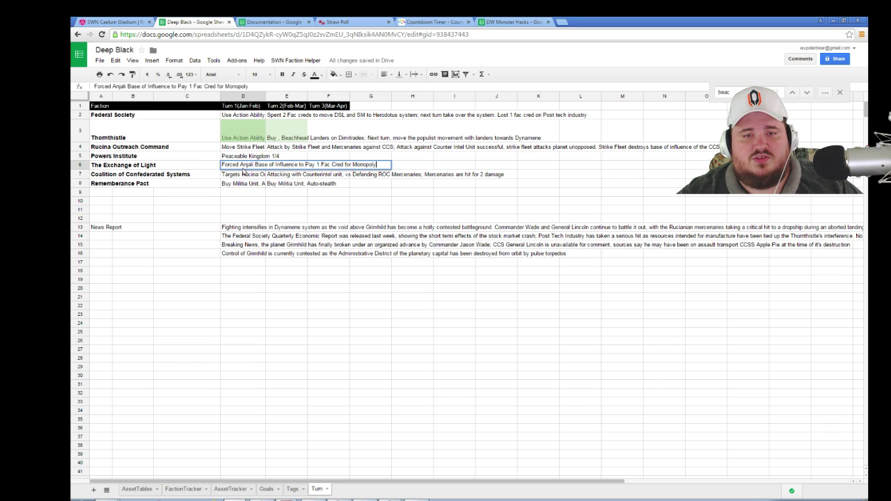
click(208, 218)
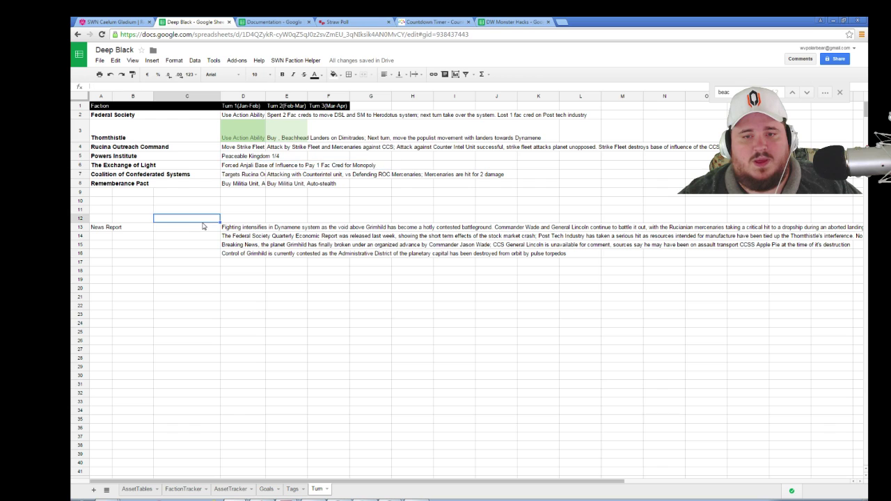
click(241, 169)
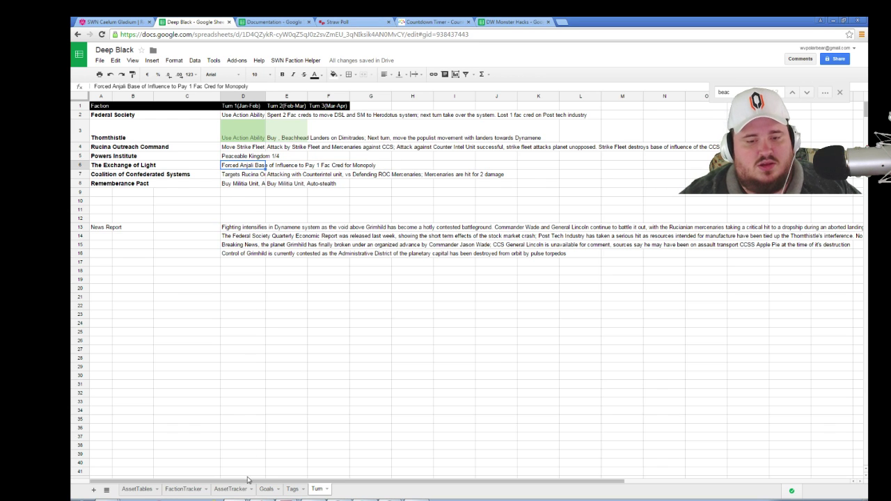
click(185, 490)
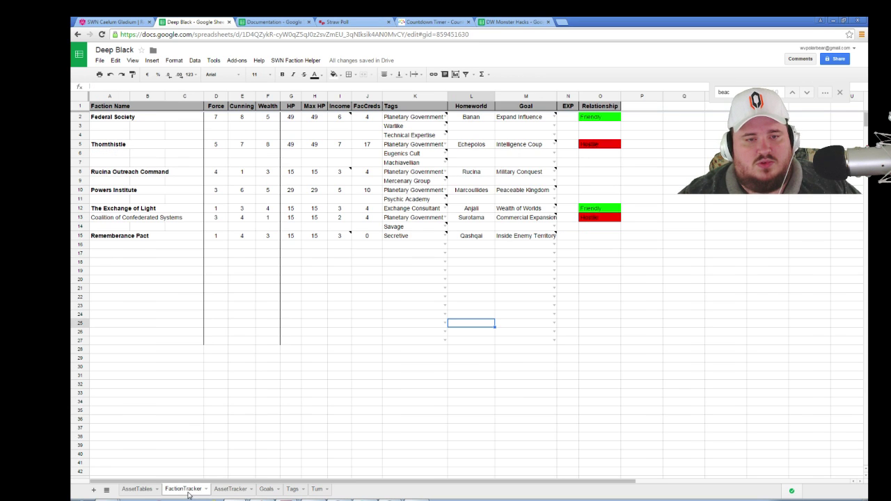
click(318, 490)
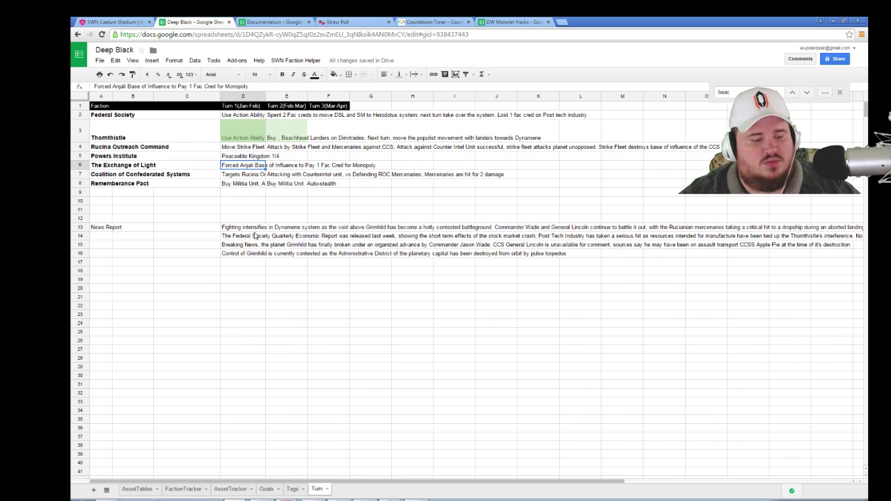
key(ctrl+c)
key(Right)
key(ctrl+v)
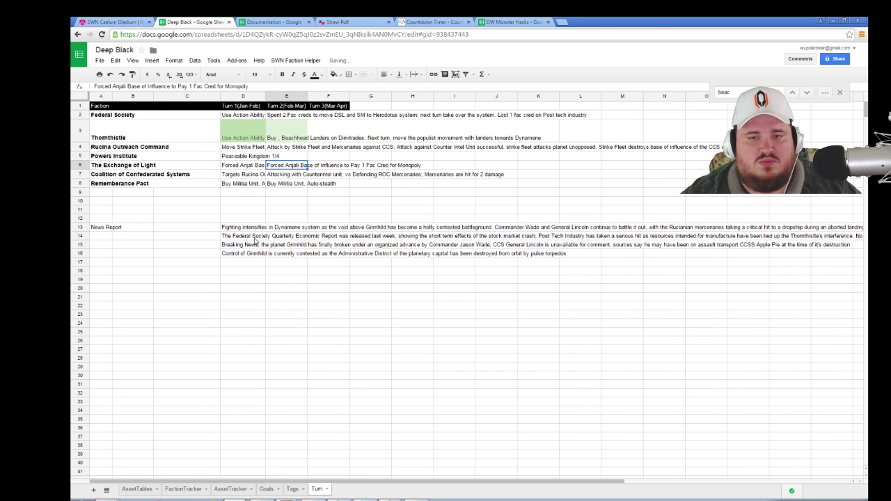
- Set The Exchange of Light's FacCreds in FactionTracker to 8
click(183, 490)
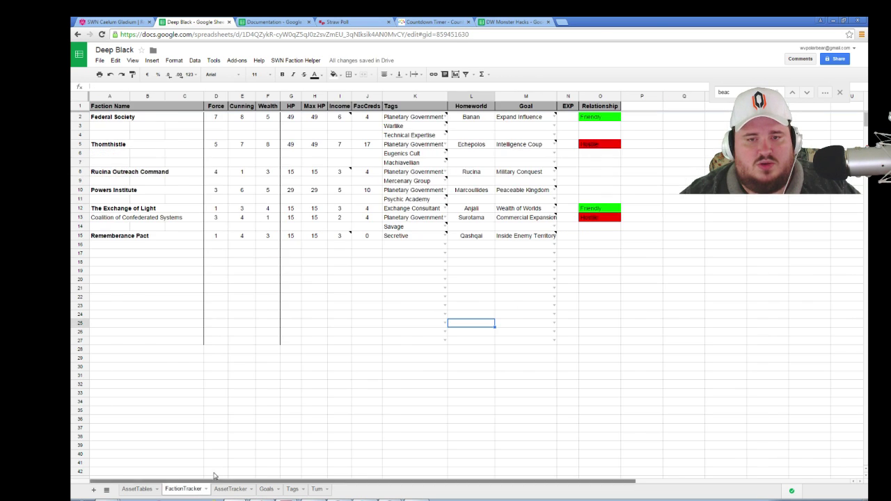
click(367, 208)
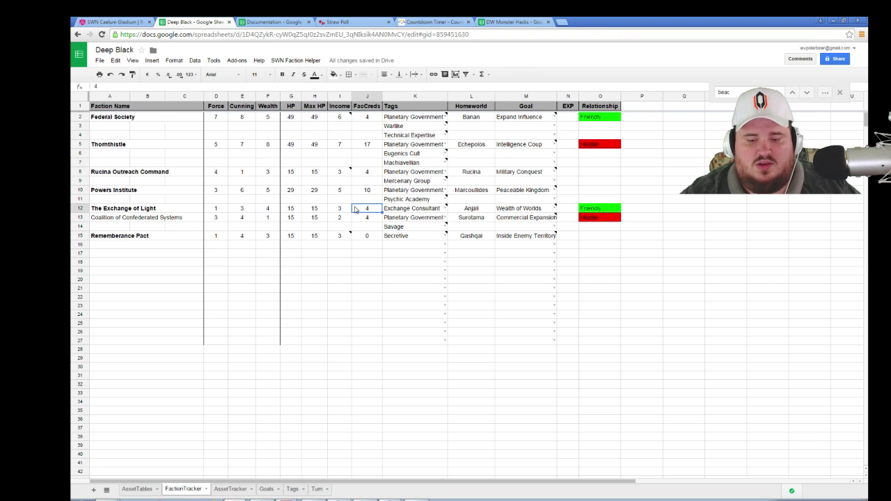
text(8)
key(Return)
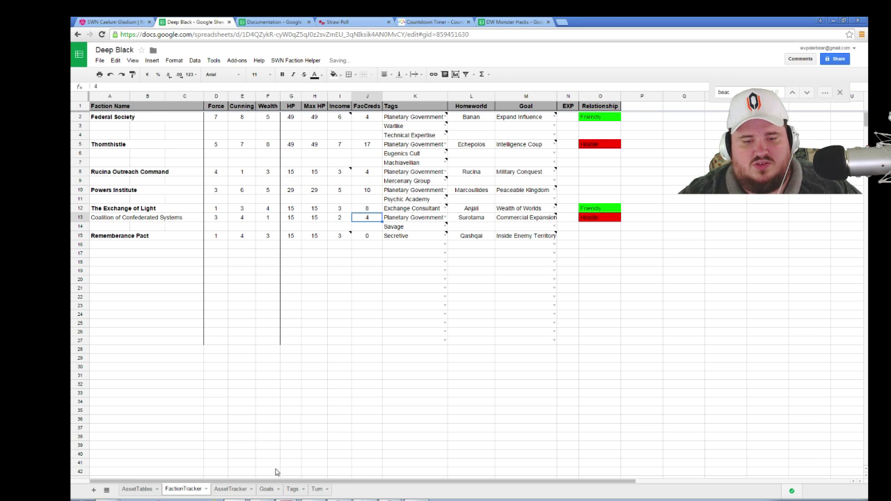
- Read the full rules note on The Exchange of Light's Monopoly asset in AssetTracker
click(234, 489)
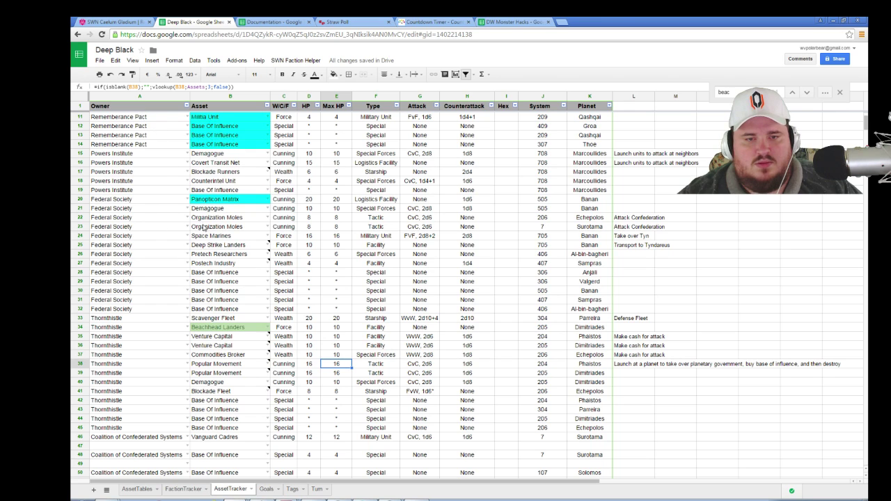
scroll(204, 275, up, 3)
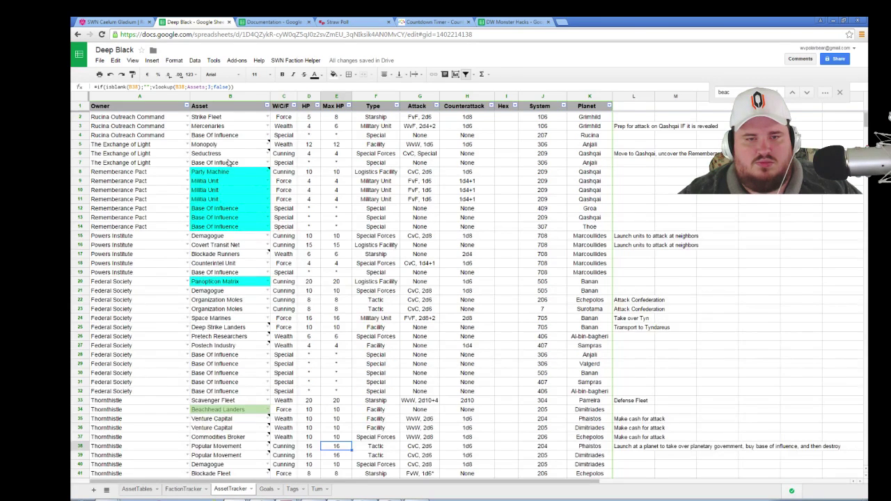
mouse_move(233, 157)
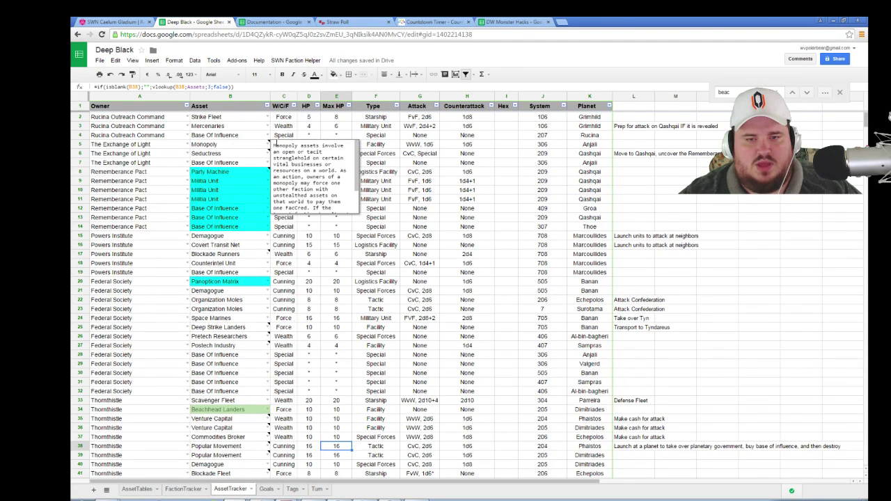
click(327, 149)
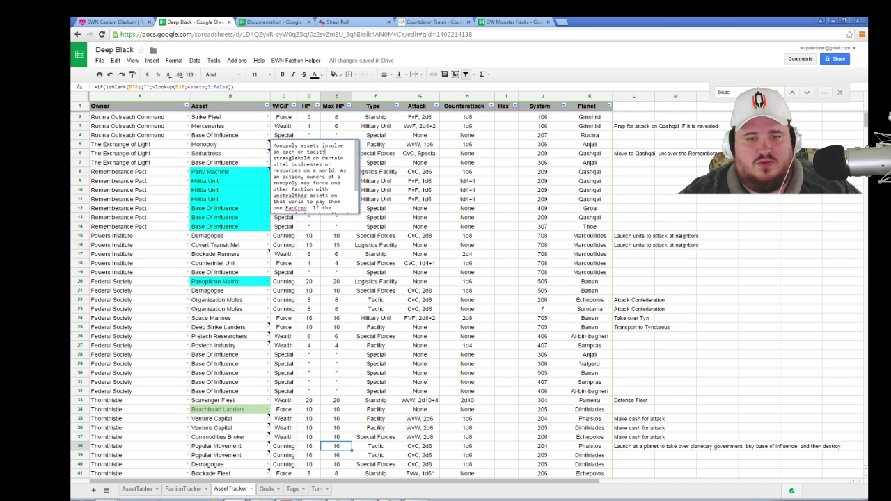
scroll(325, 157, down, 2)
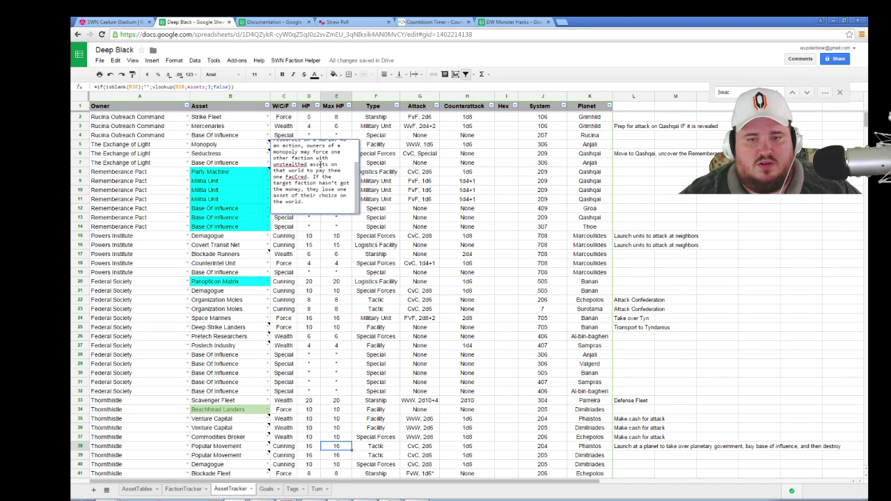
- Read the full note on The Exchange of Light's Wealth of Worlds goal in FactionTracker
click(143, 490)
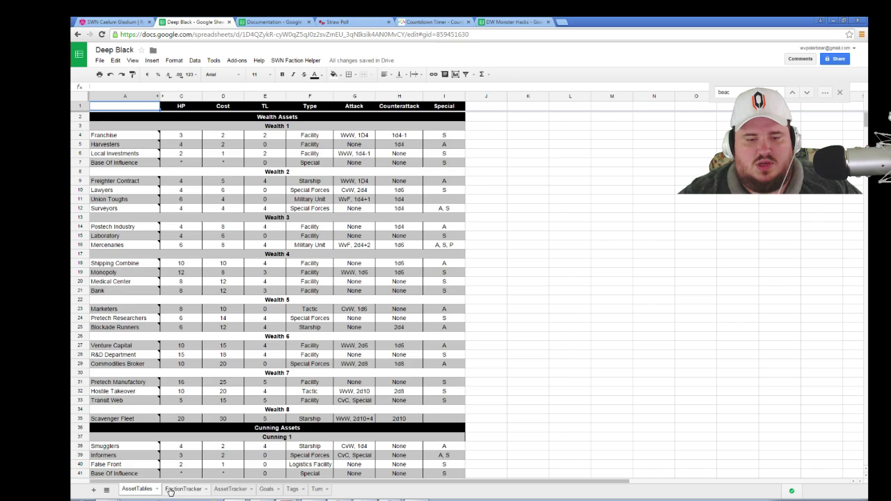
click(169, 490)
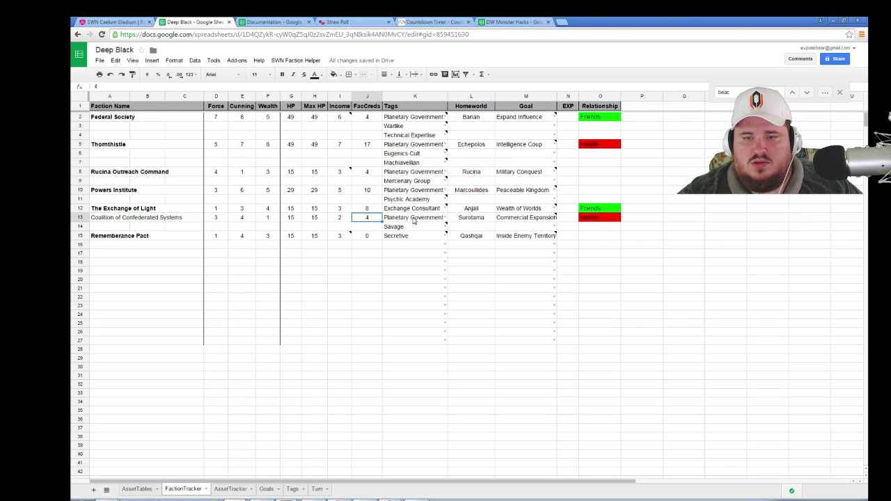
mouse_move(555, 208)
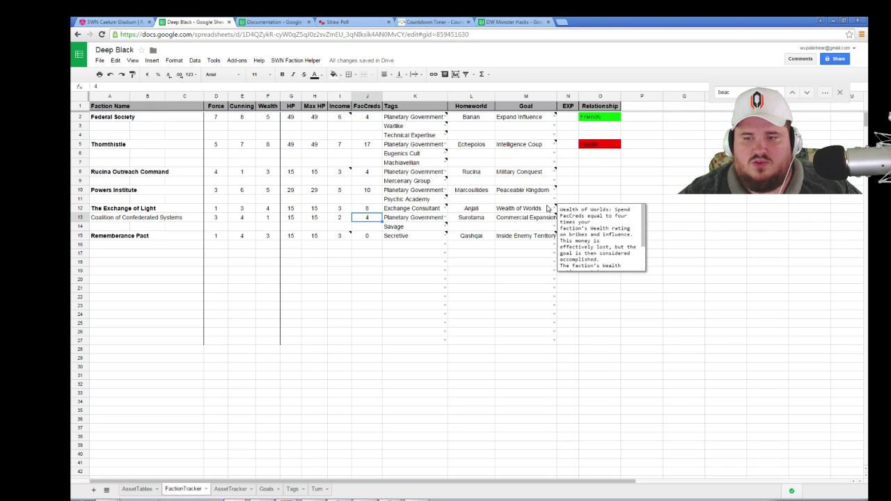
click(615, 209)
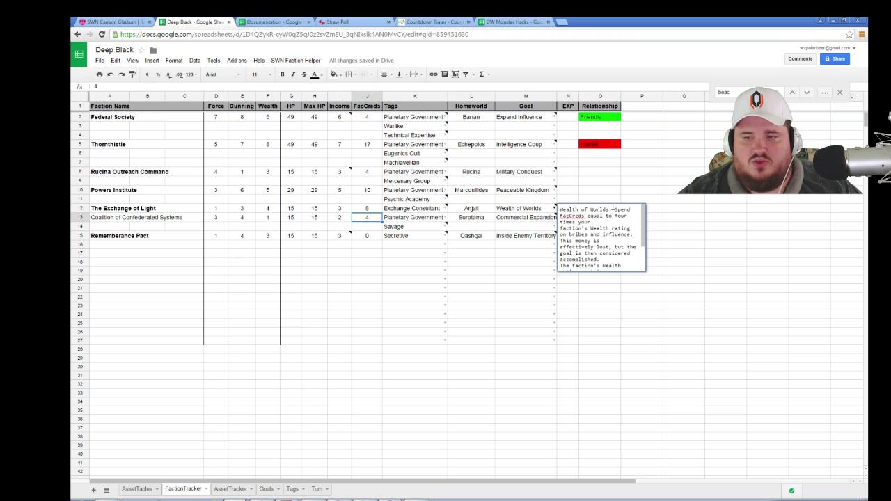
scroll(612, 209, down, 2)
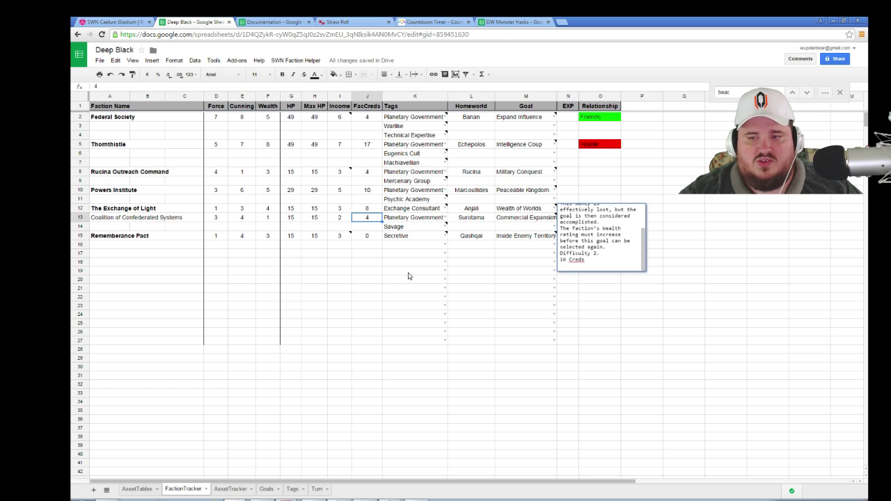
- Review the Coalition of Confederated Systems' Turn 2 entry in the Turn sheet and return to FactionTracker
click(318, 489)
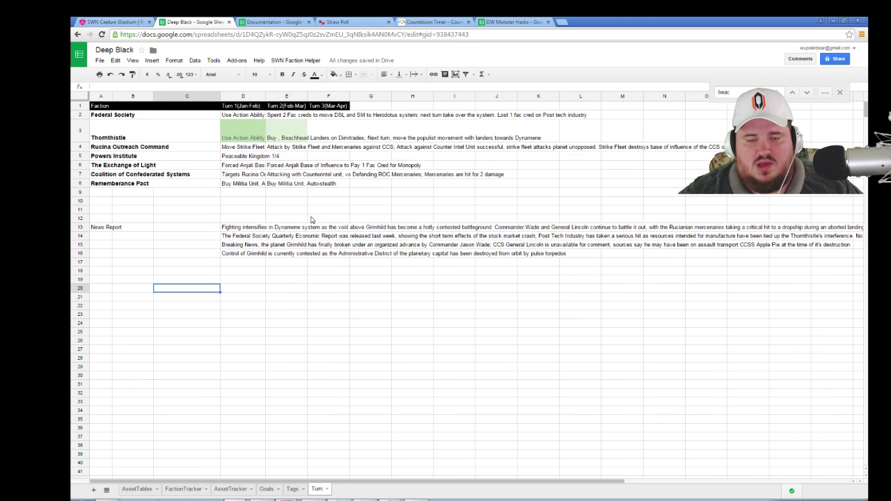
click(287, 175)
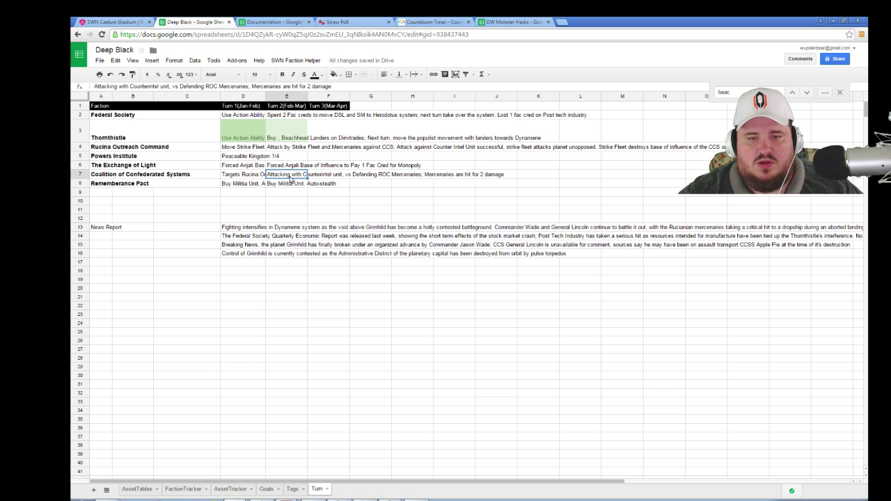
click(166, 288)
click(179, 490)
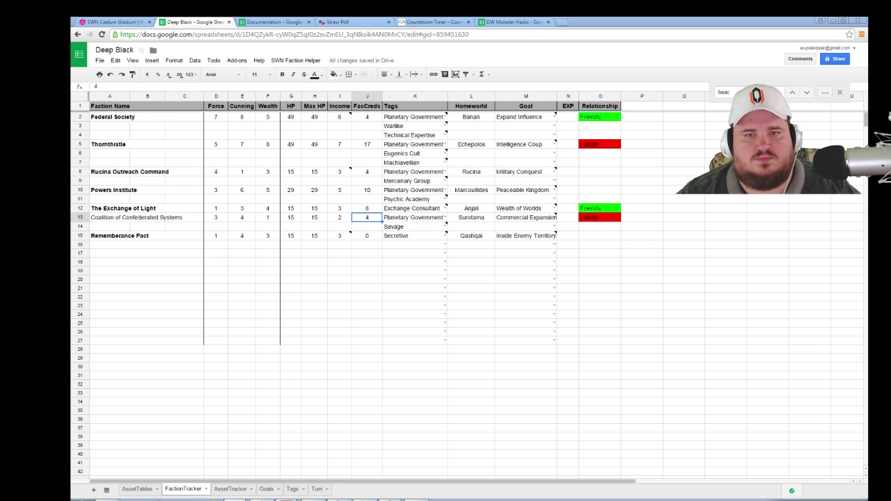
- Switch to the Documentation spreadsheet's Missions sheet and read the mission parameters note for the Terrorist mission on Planet Rihana
click(270, 21)
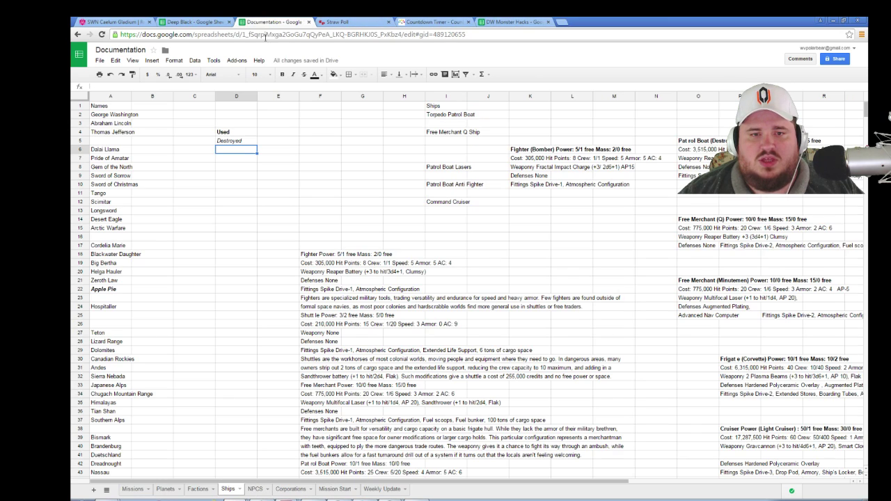
click(131, 489)
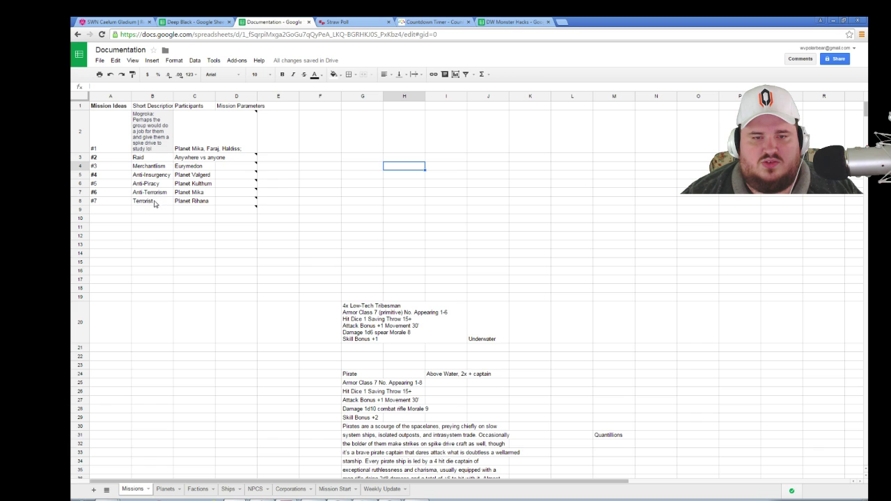
click(237, 212)
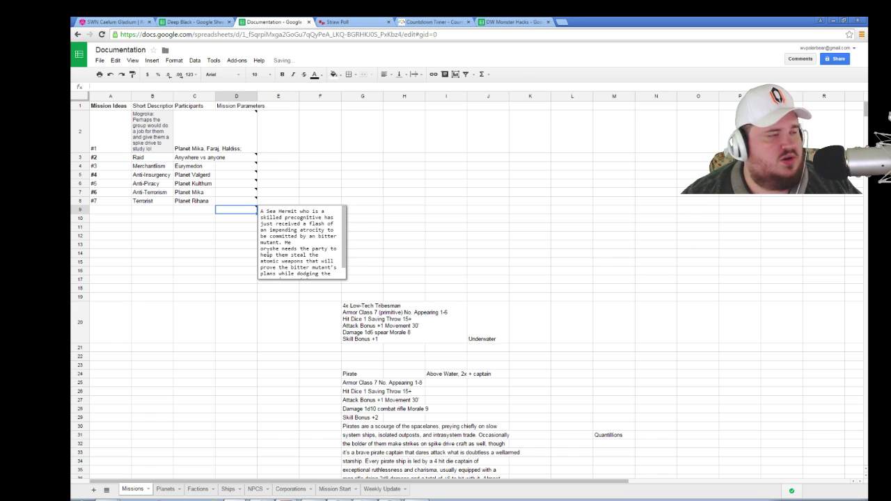
click(252, 205)
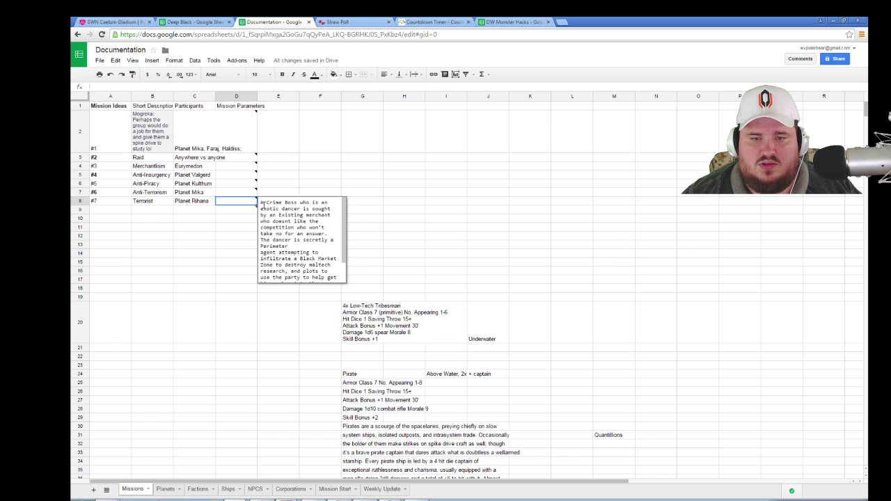
click(294, 209)
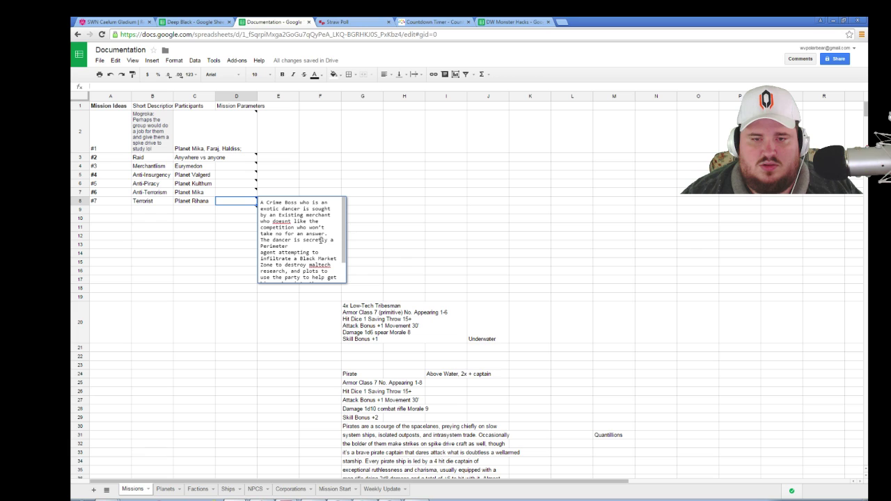
scroll(321, 239, down, 2)
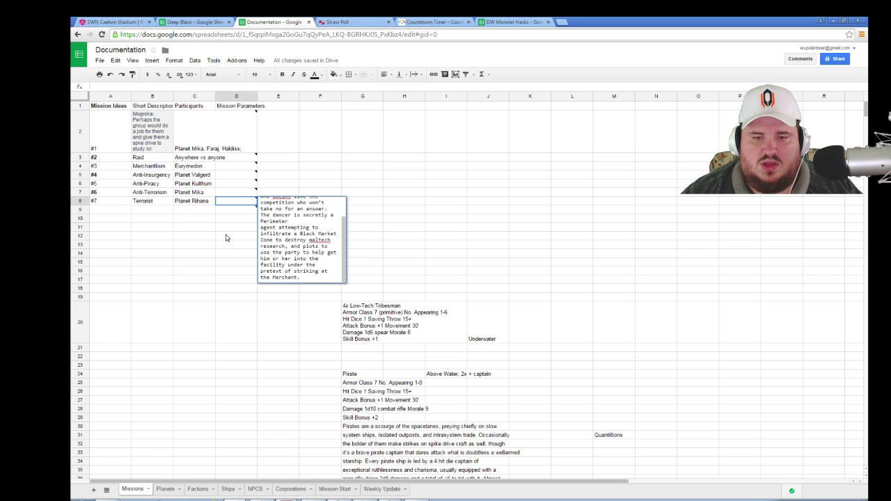
- Read the full mission parameters note for the Anti-Terrorism mission on Planet Mika
click(226, 224)
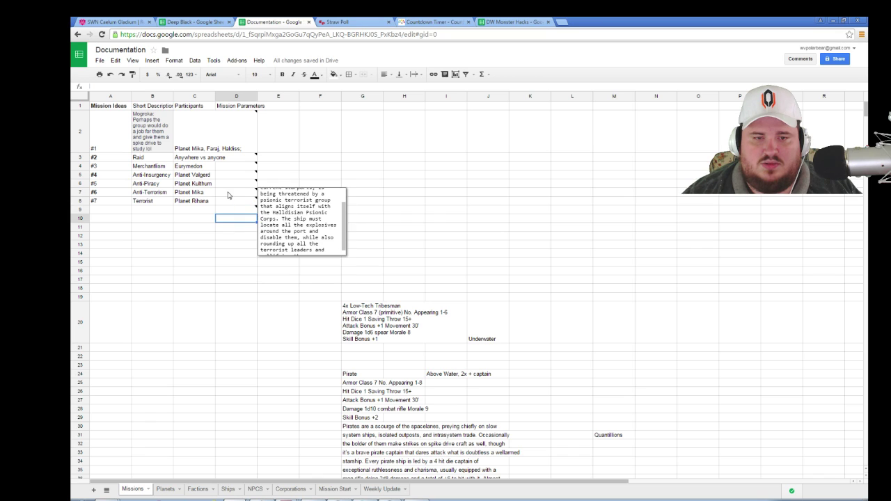
click(228, 193)
scroll(309, 235, up, 1)
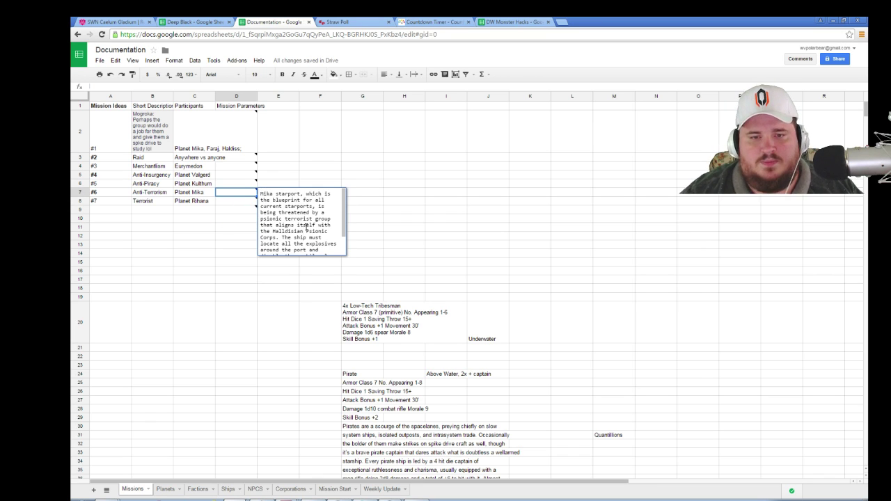
scroll(305, 227, down, 1)
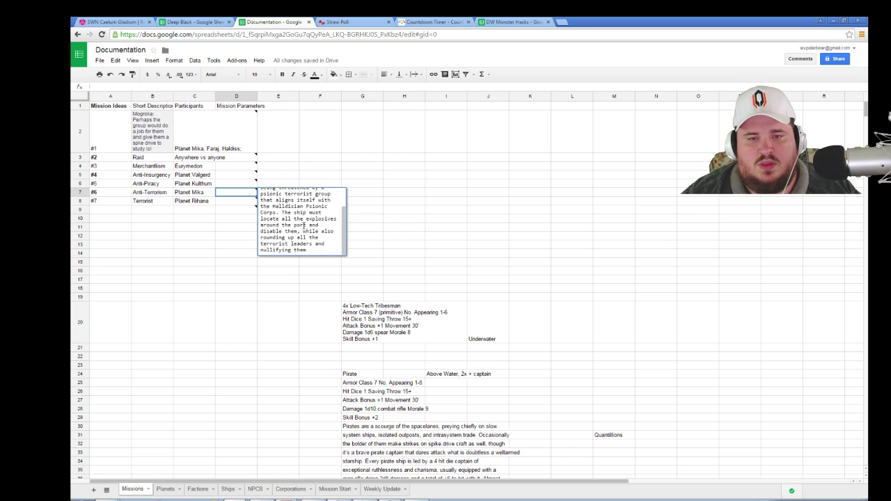
click(220, 245)
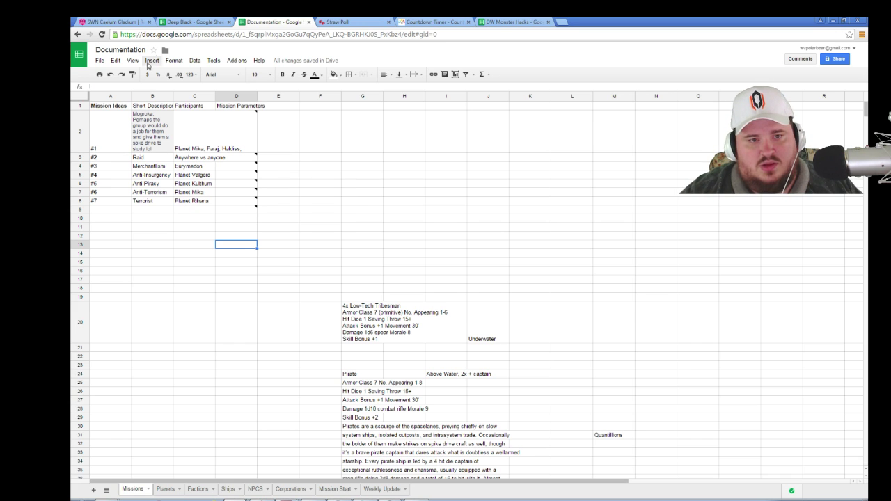
- Look through the mission parameters note for mission #1 and close it
mouse_move(240, 131)
scroll(290, 144, up, 2)
scroll(290, 144, down, 2)
click(385, 218)
- Switch to Straw Poll, select the first poll option for entry, and return to Documentation to read the Eurymedon Merchantism mission's note
click(341, 23)
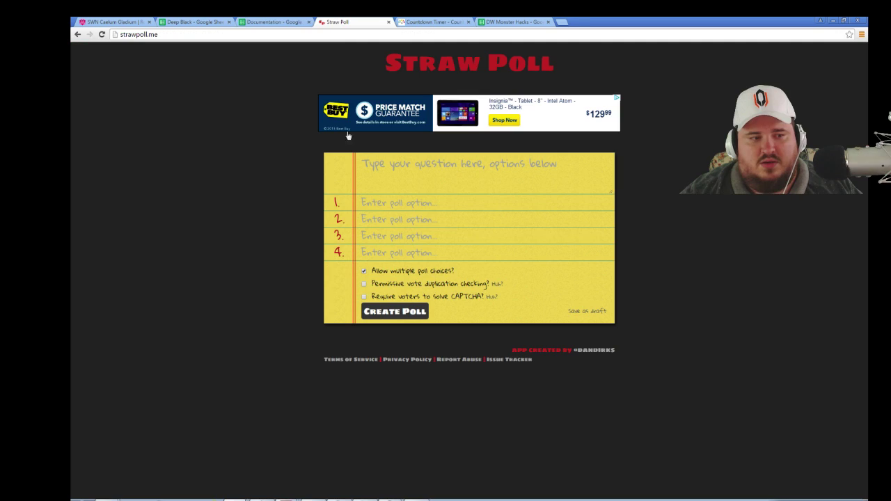
click(375, 203)
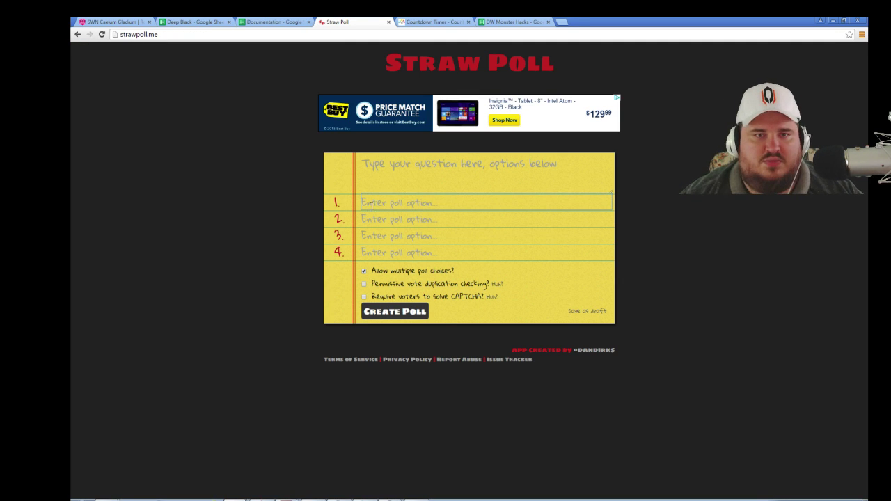
click(273, 22)
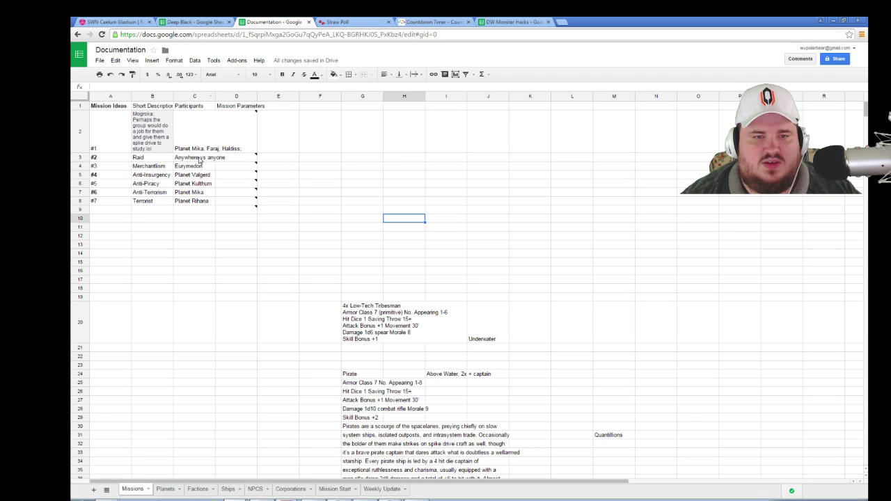
mouse_move(245, 170)
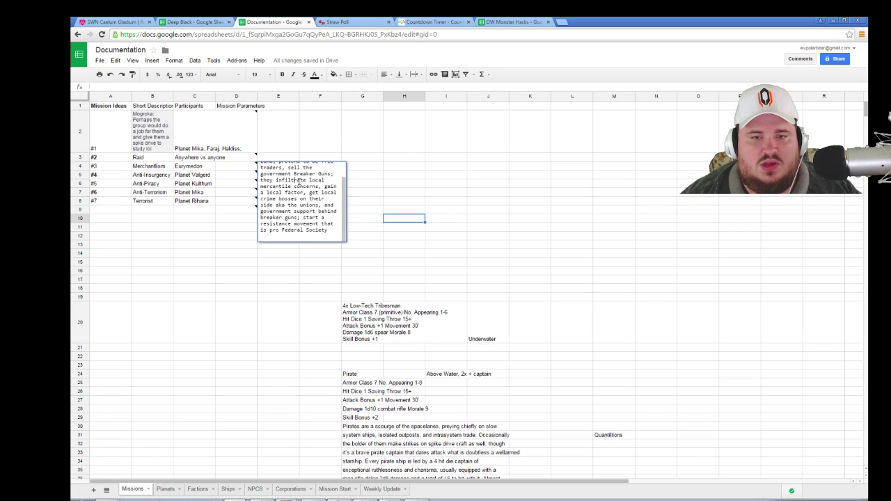
scroll(302, 181, up, 2)
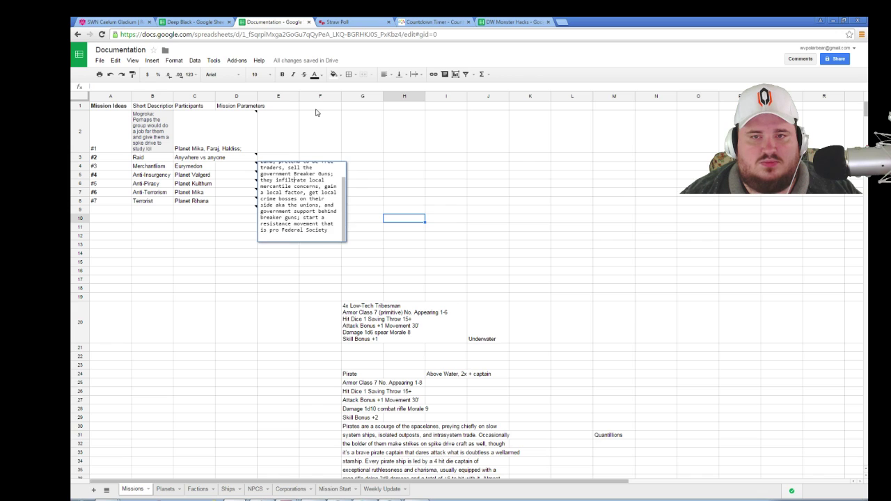
- Switch to Straw Poll and enter option 1 as "Bring Democracy to the Communist government of Eurymedon in the form of a third party trade mission"
click(339, 22)
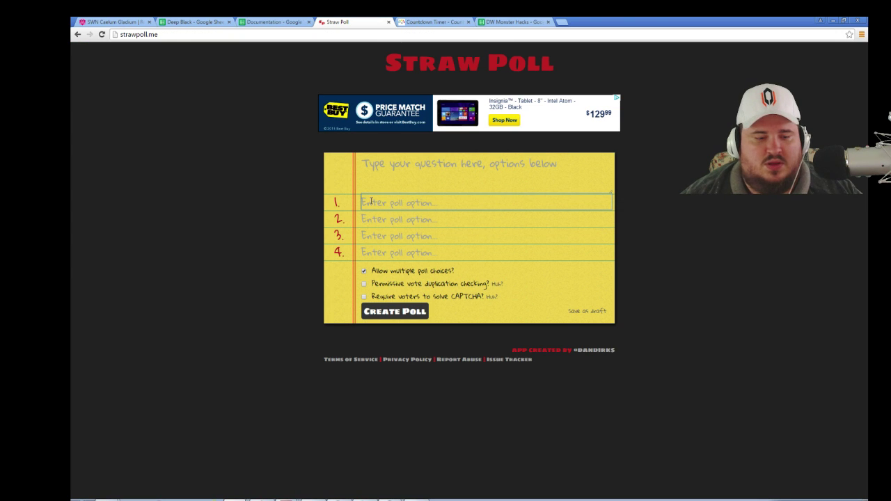
text(Bring Democracy to the )
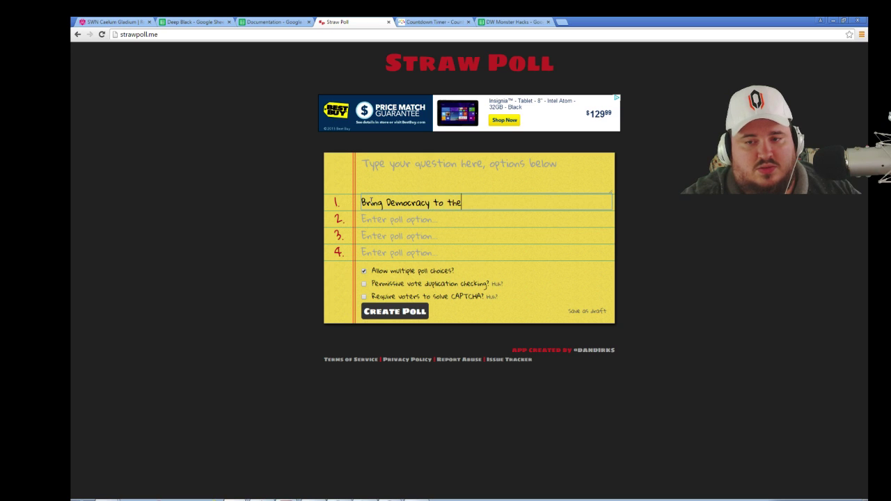
text(Communist go)
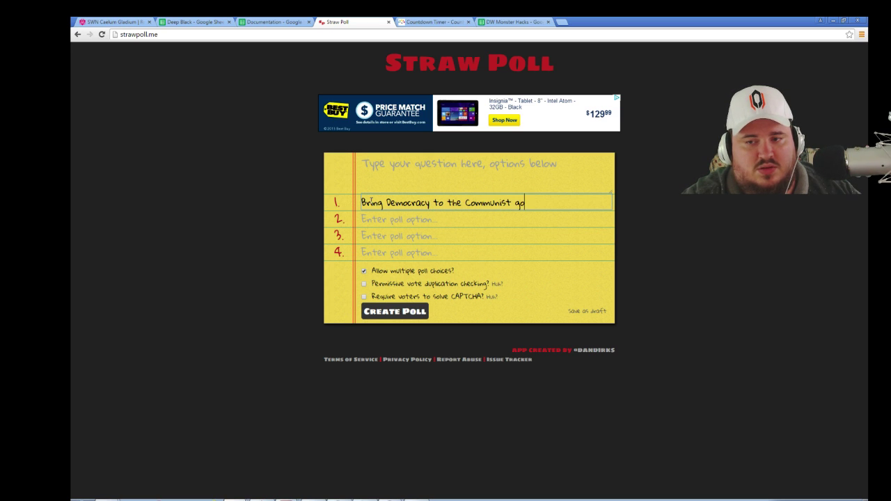
text(vernment of Eur)
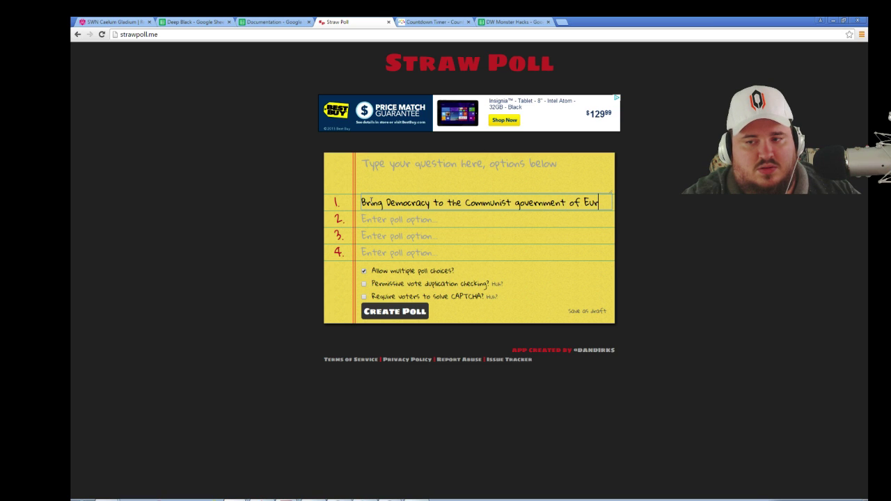
text(ymedon i)
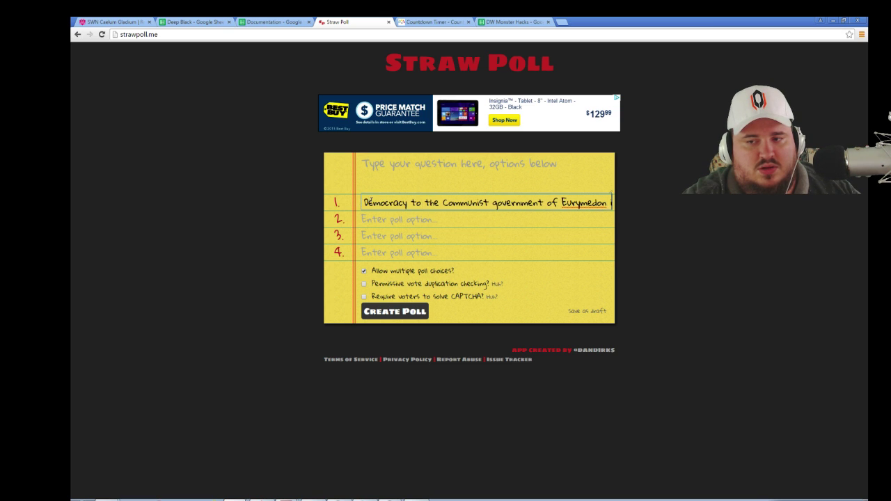
text(n the form of a)
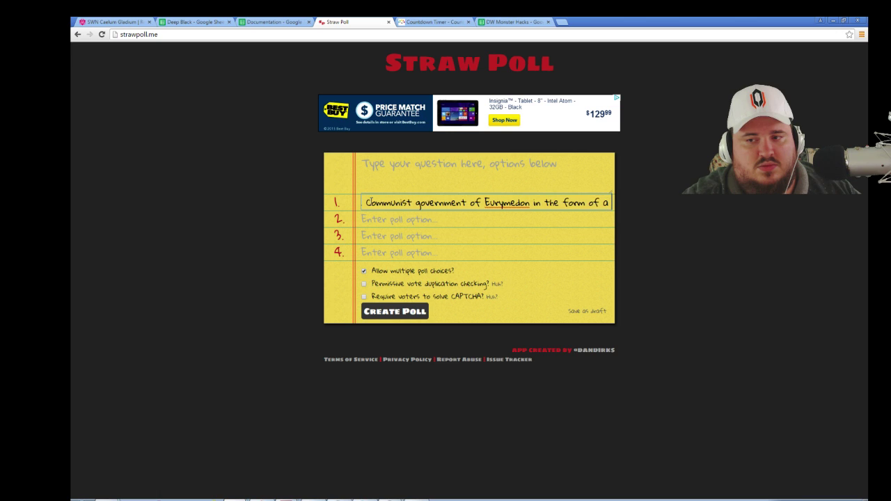
text( third party)
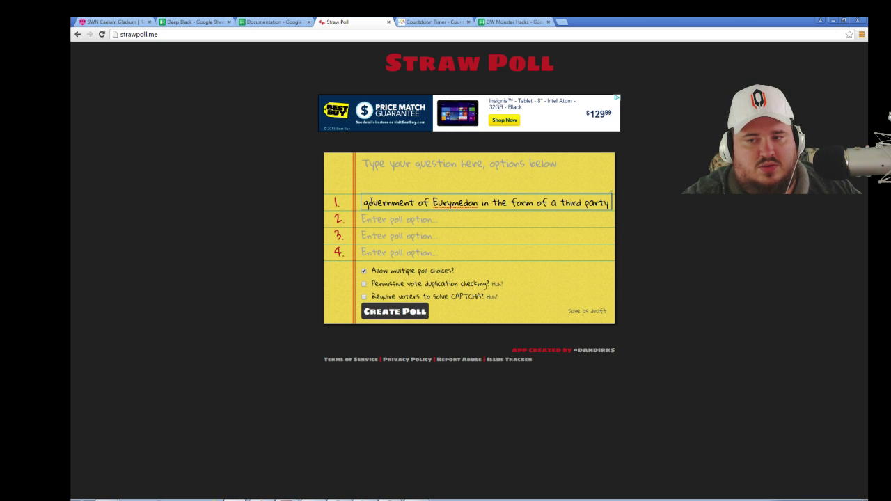
text( trade mission)
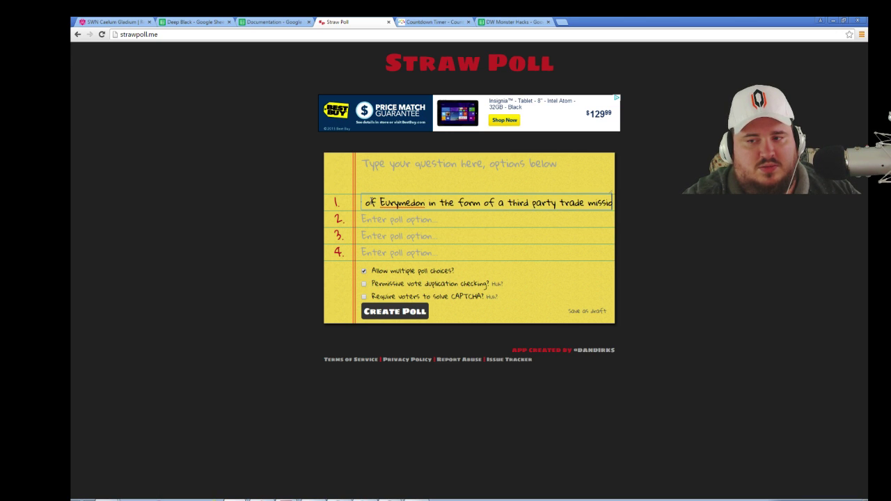
click(418, 219)
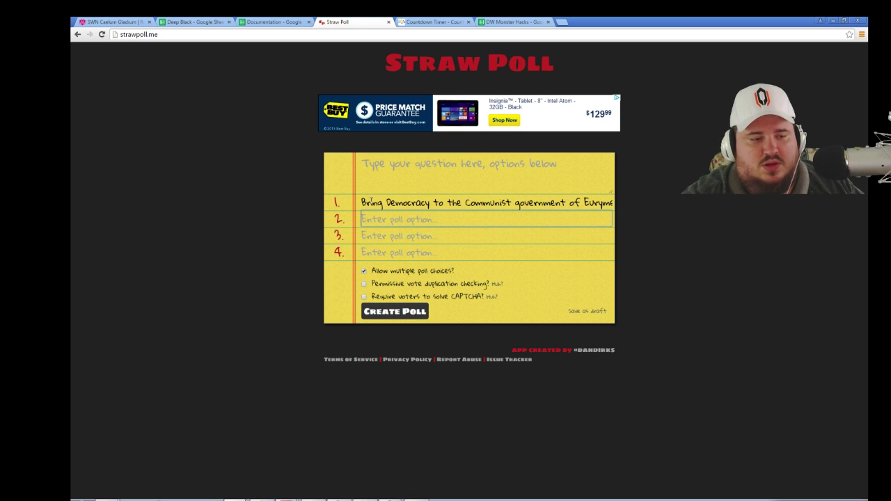
- Return to the Documentation spreadsheet, reread the full mission parameters note for the Terrorist mission on Planet Rihana, and close it
click(275, 22)
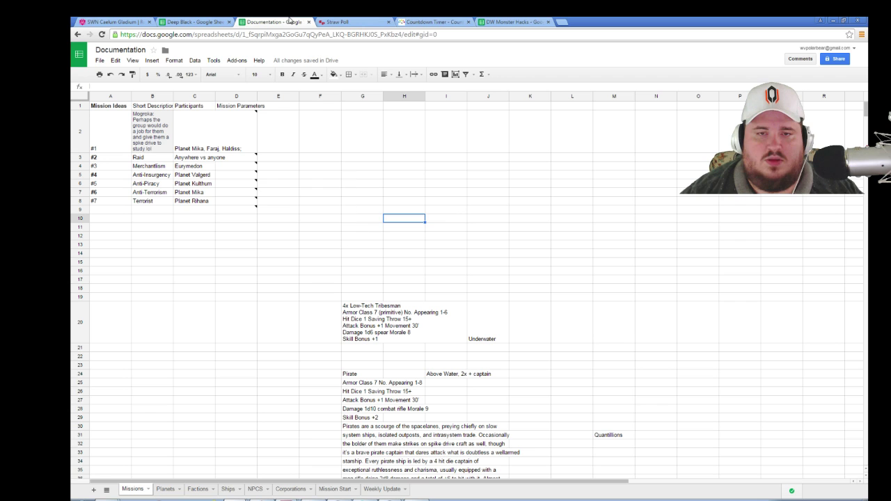
click(232, 203)
scroll(300, 221, down, 1)
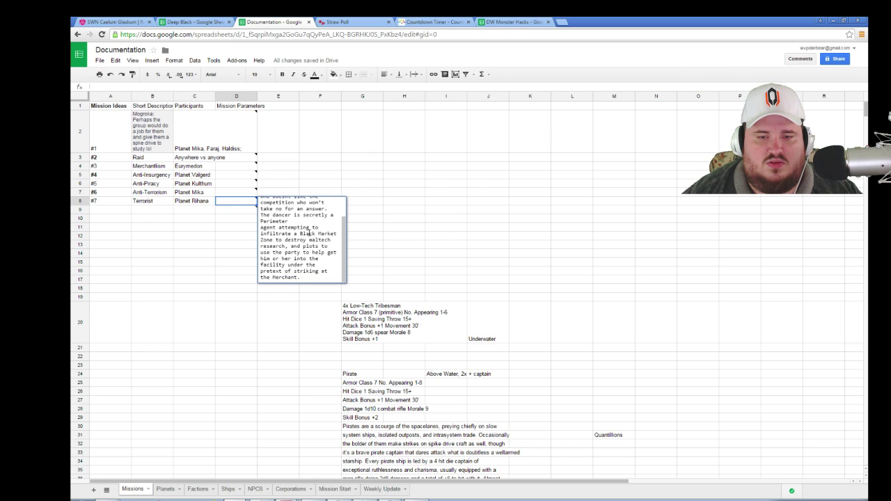
scroll(331, 269, up, 2)
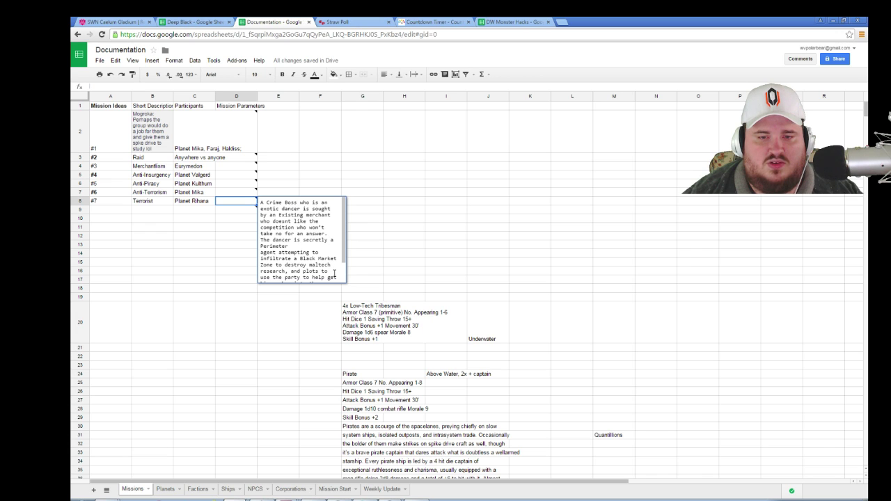
scroll(334, 273, down, 2)
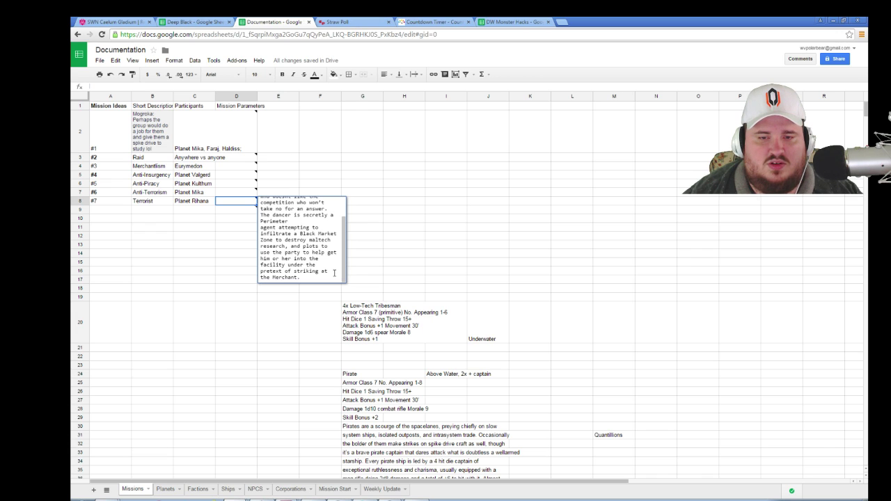
click(214, 264)
- Switch to Straw Poll and enter option 2 as "Aid an intelligence operative in stopping a black market maltech deal on a cyberpunk planet"
click(338, 22)
text(Aid an intell)
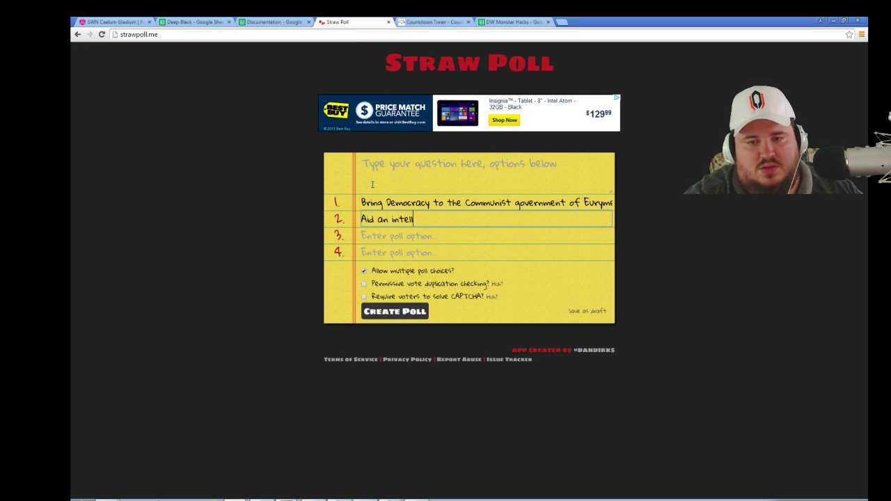
text(a)
key(BackSpace)
text(igence operative)
text( in stopping a b)
text(lack market ma)
text(ltech deal d)
text(n)
text( a cyberpu)
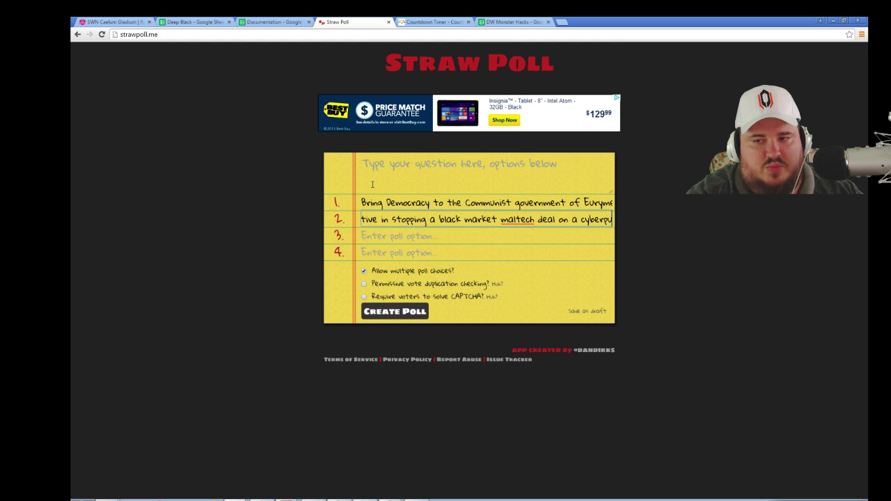
text(nk planet)
key(Tab)
- Return to the Documentation spreadsheet and reread the full mission parameters note for the Anti-Terrorism mission on Planet Mika
click(275, 22)
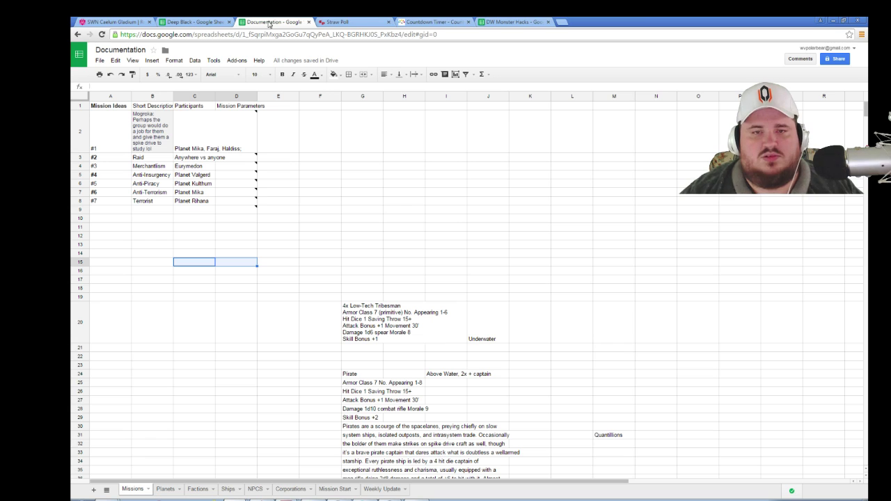
click(238, 186)
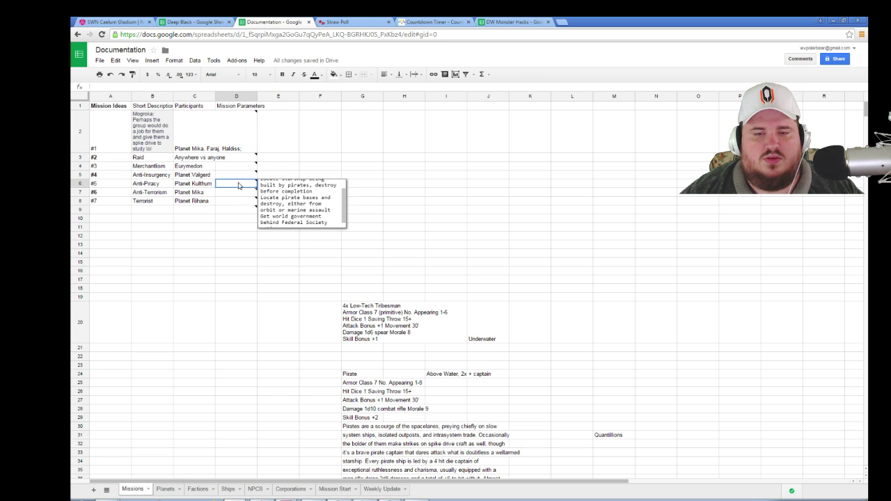
click(234, 194)
scroll(309, 216, up, 1)
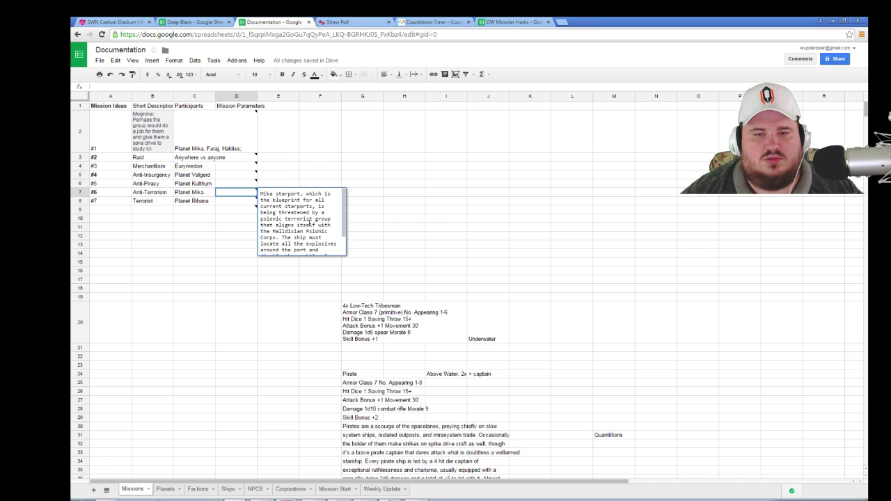
scroll(309, 223, down, 2)
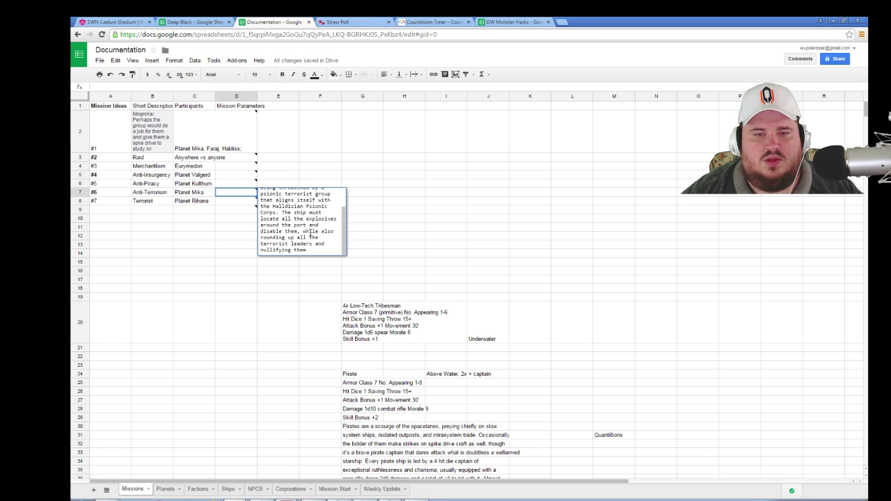
scroll(316, 242, up, 2)
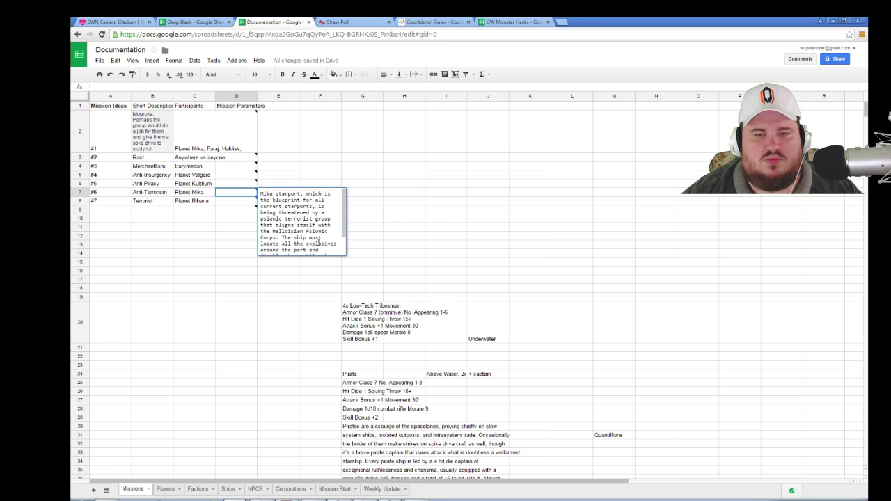
scroll(320, 244, down, 2)
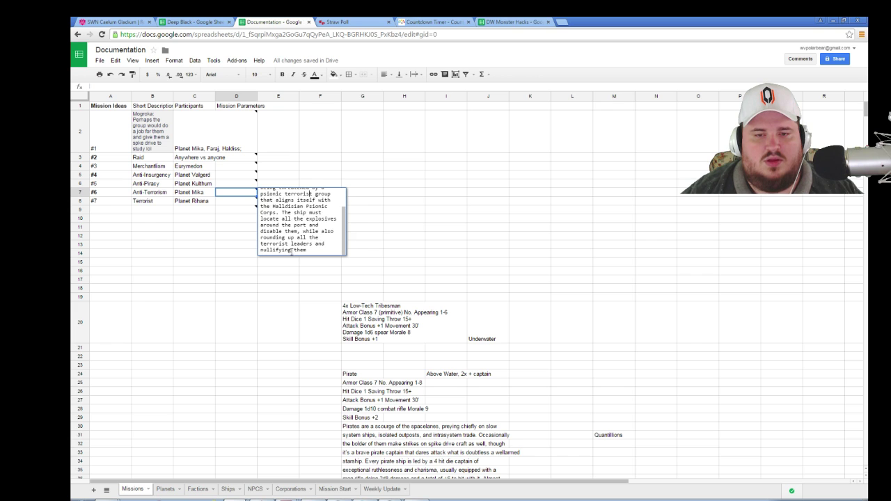
- Switch to Straw Poll and enter option 3 as "Terrorist attack on the planet Mika, spaceport is wired with explosives"
click(355, 23)
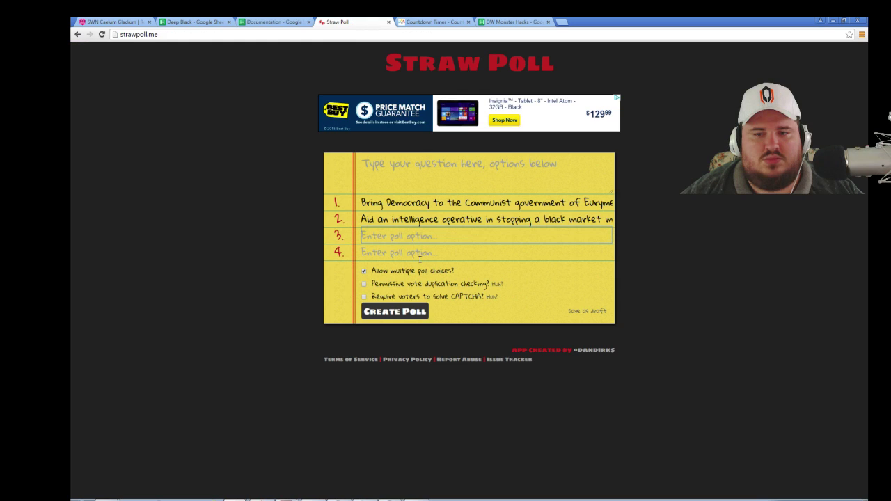
click(377, 237)
text(Terrorist attack on the planet Mika, spaceport)
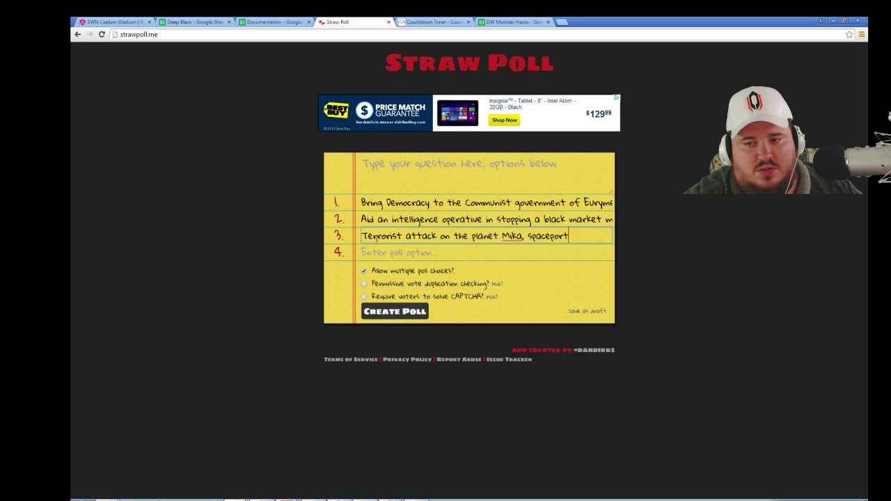
text( is wired with e)
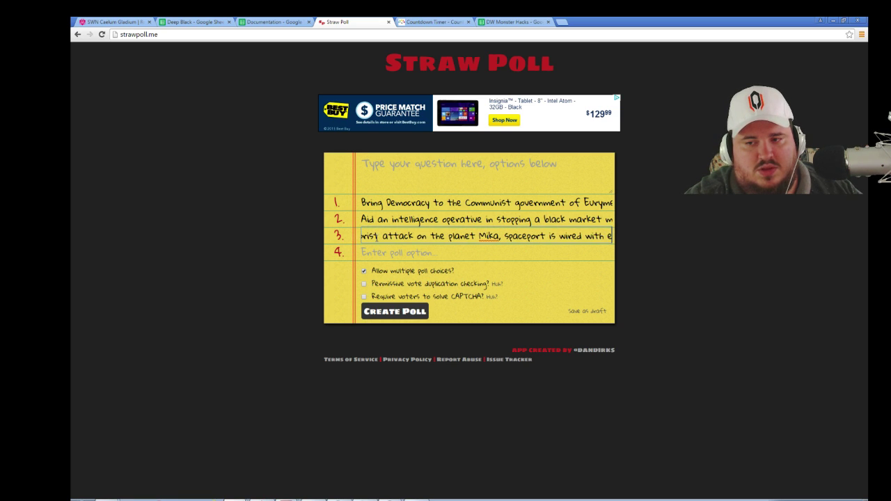
text(xplosives)
key(Tab)
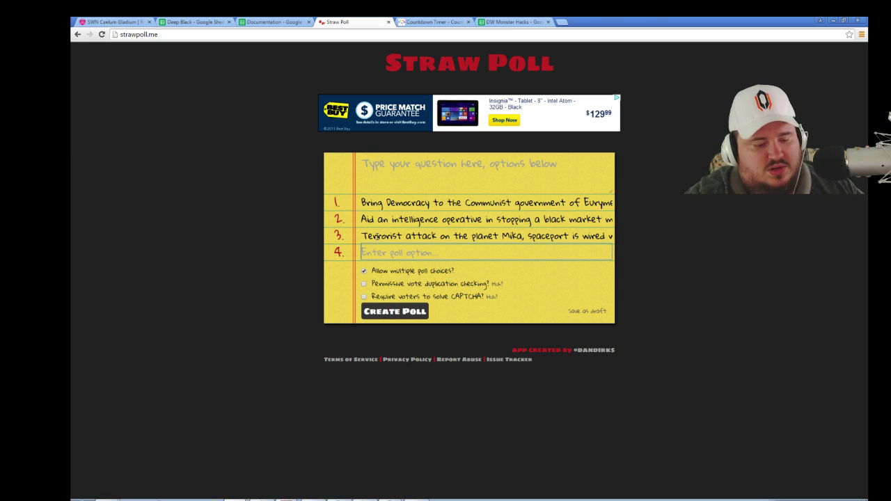
- Enter option 4 as "Work directly for the FS to provide a report on the worthiness of future alliances between either the Iron Directorate or Pi Corp"
text(Work direc)
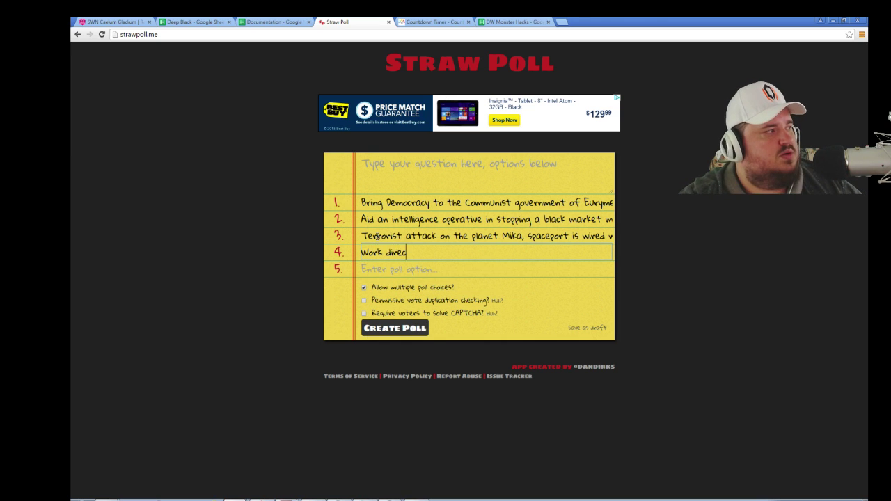
text(tly for the)
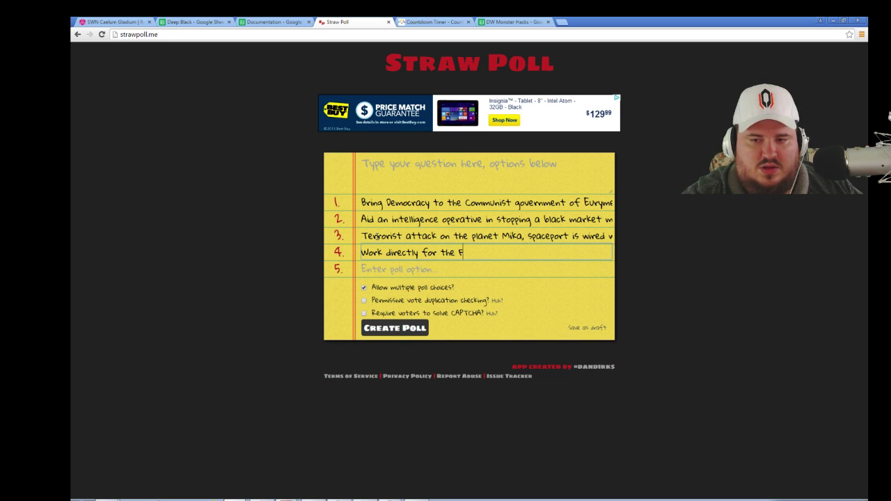
text( ES to provid)
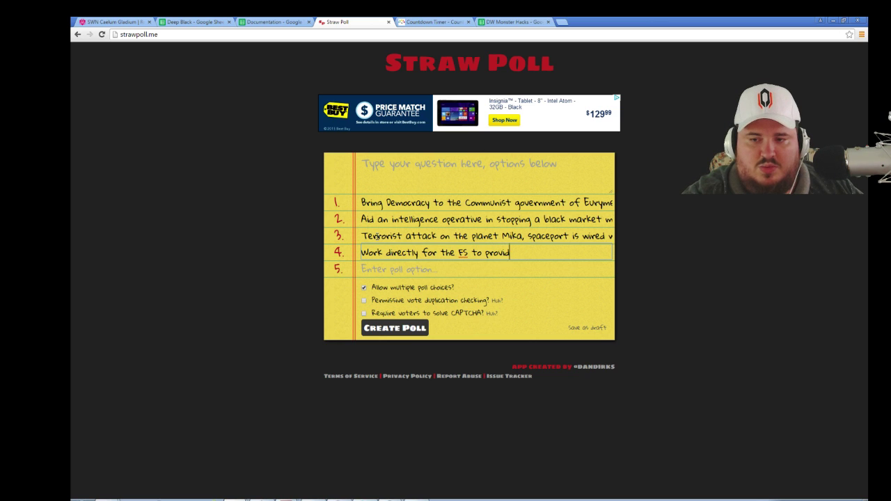
text(e a report on t)
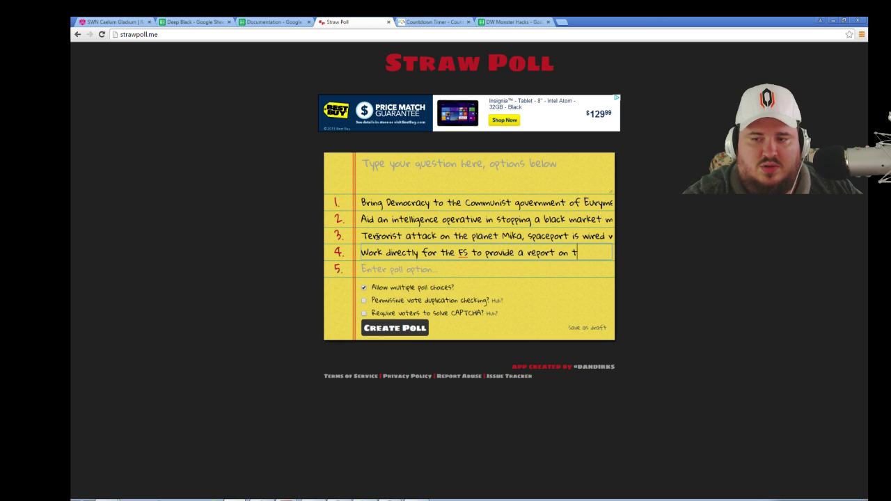
text(he worthrne)
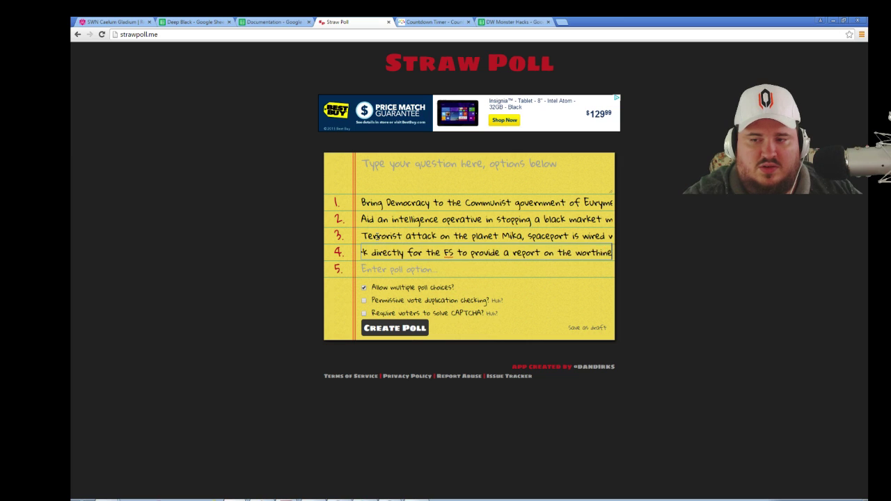
text(ss of future alliances )
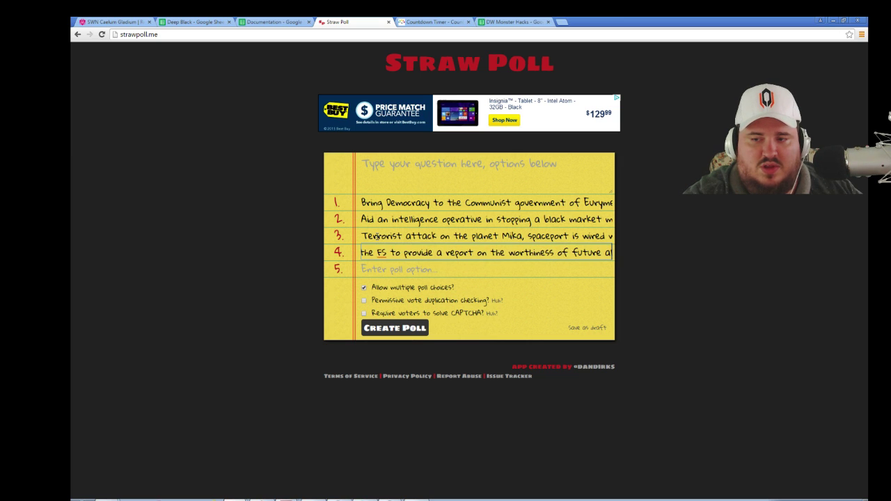
text(betwee)
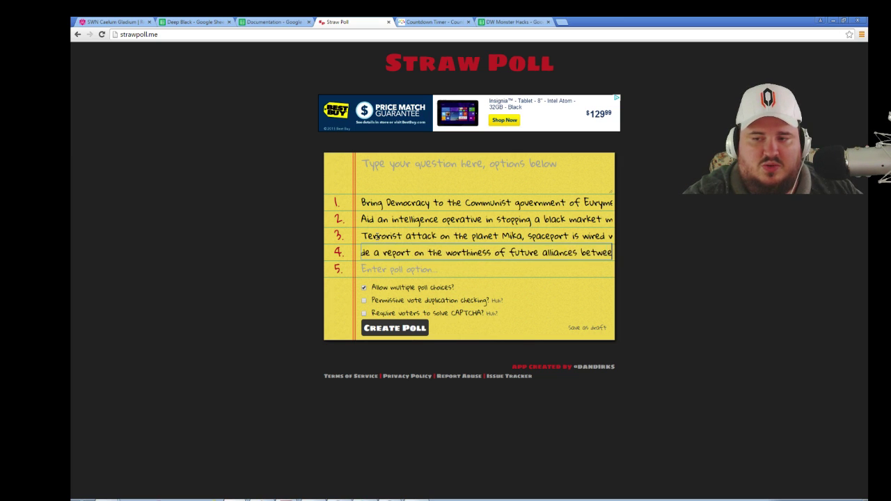
text(n either the )
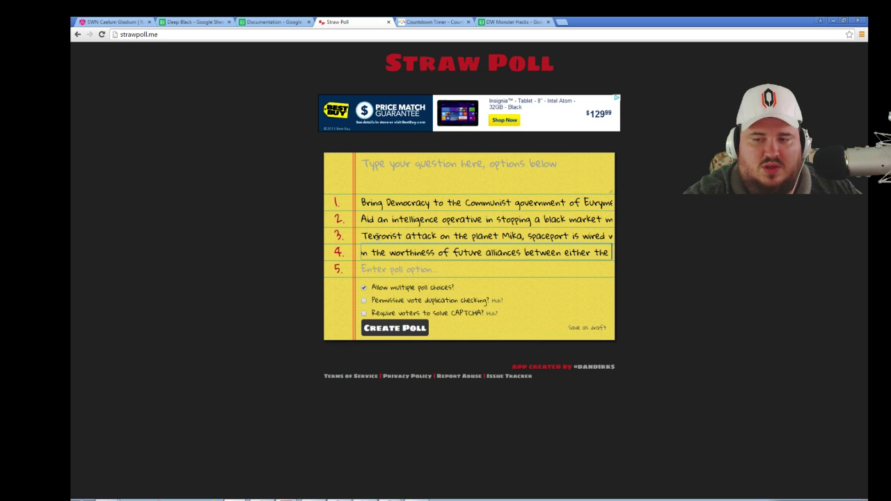
text(Iron Directorate or)
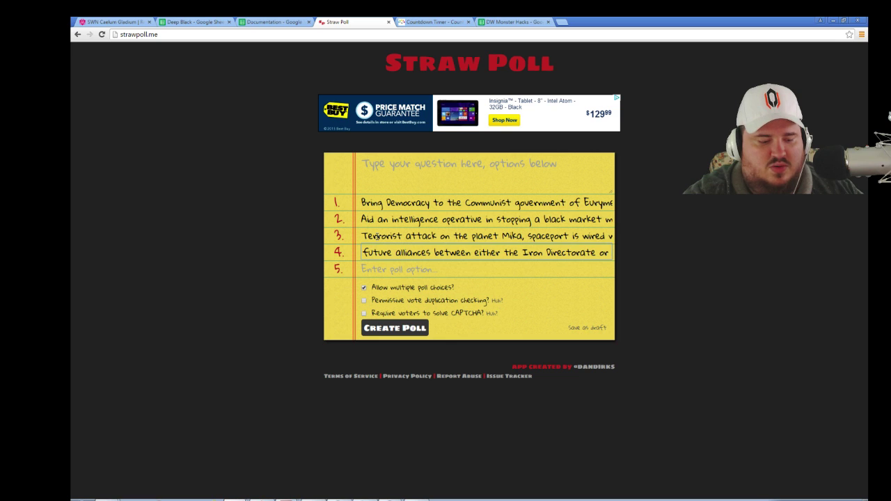
text( Pi Corp)
key(Tab)
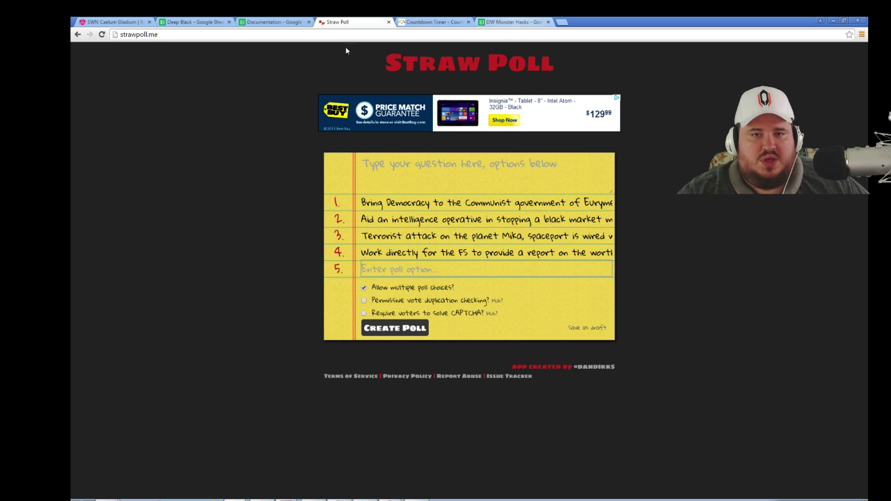
- Open the Skyward Steel PDF, check its table of contents and go to the world-tag mission seeds around page 29
click(293, 21)
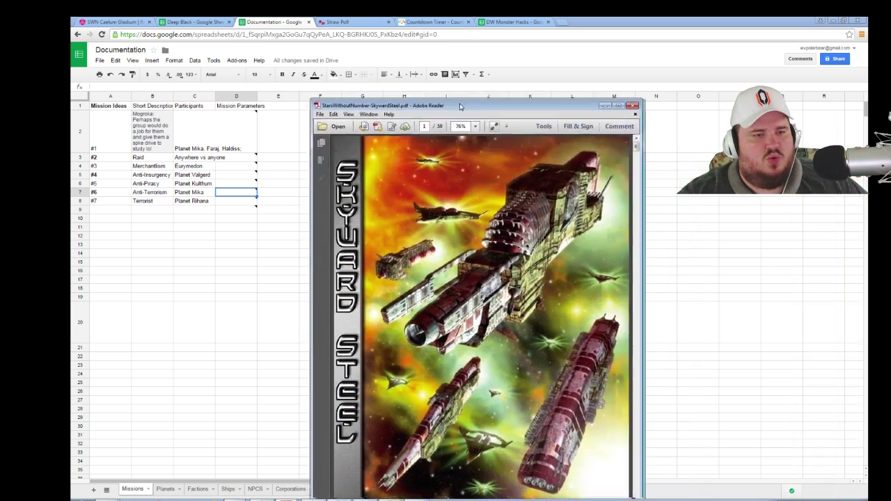
scroll(398, 263, down, 5)
scroll(398, 263, down, 8)
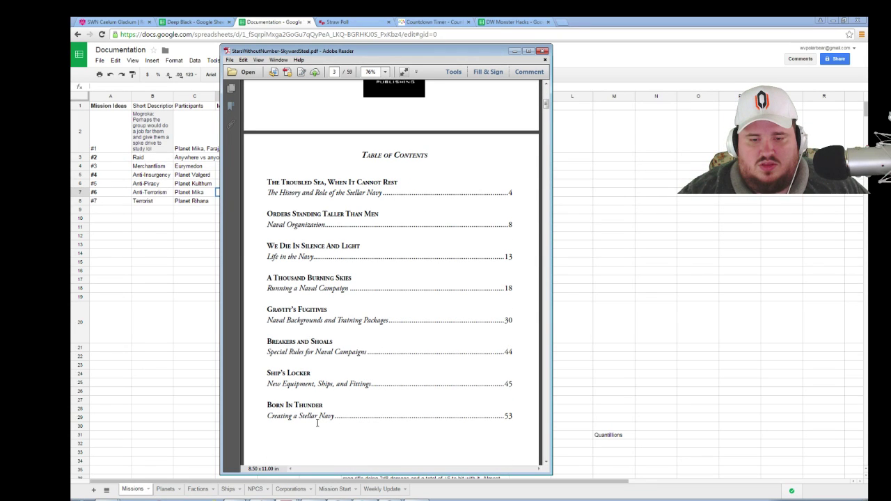
scroll(322, 441, down, 3)
scroll(324, 443, up, 1)
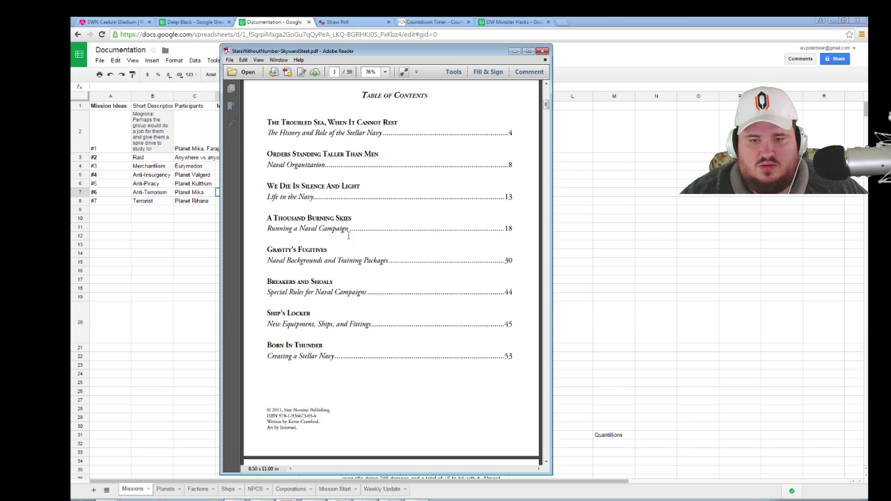
drag(547, 105, 552, 258)
scroll(354, 308, down, 10)
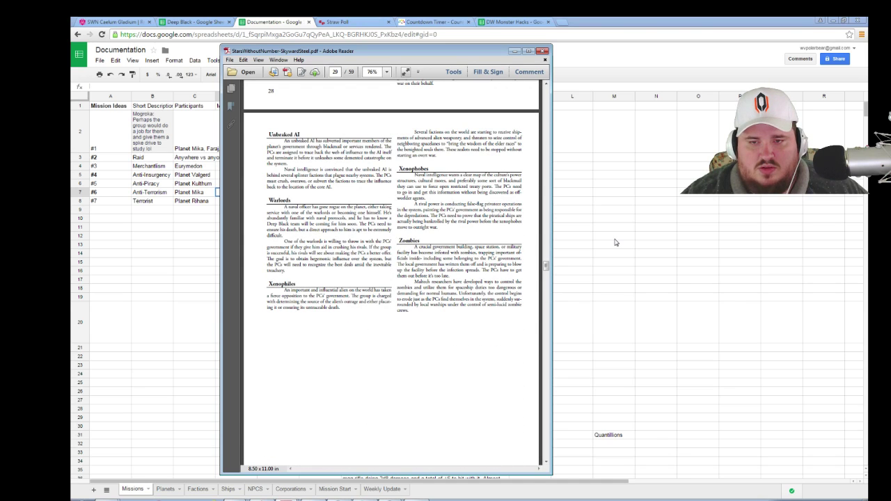
- Open the Sector Valhallan Zeta wiki page and view the Planet Grimhild entry with its tags
click(614, 239)
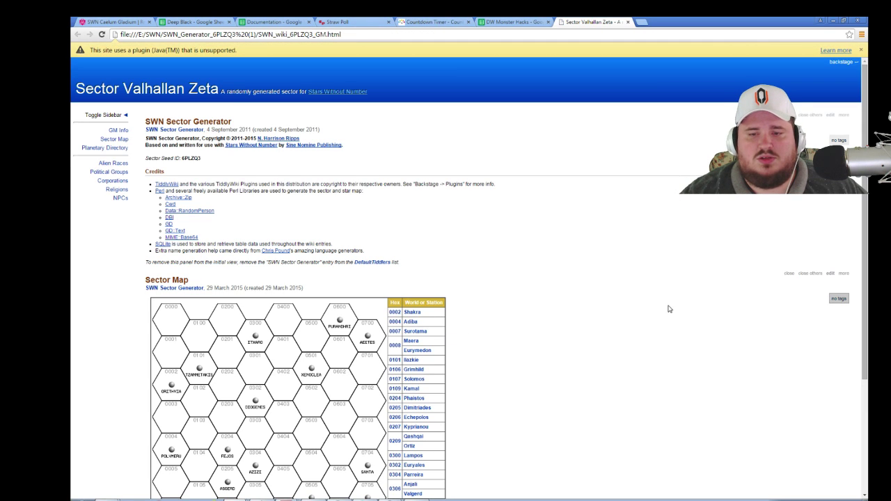
scroll(668, 309, down, 2)
double_click(415, 212)
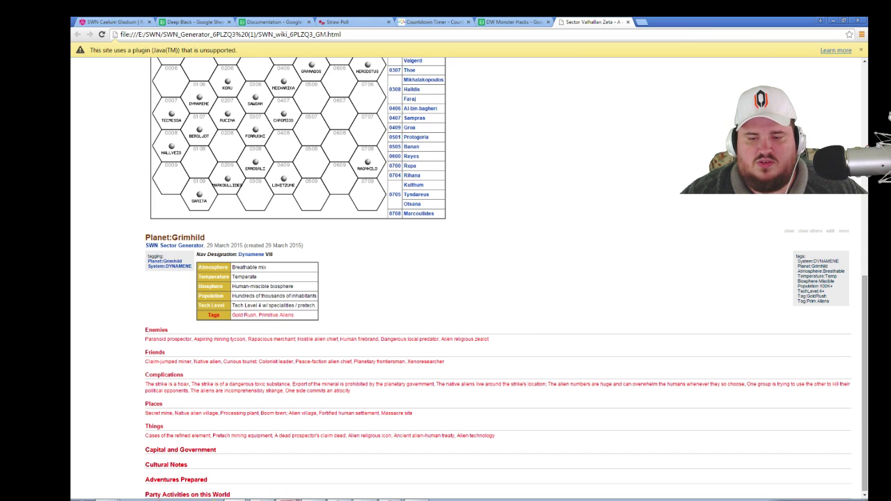
- In the Skyward Steel PDF, review the Primitive Aliens and Gold Rush seeds and copy Gold Rush's second paragraph, about a rival group's ship
click(289, 498)
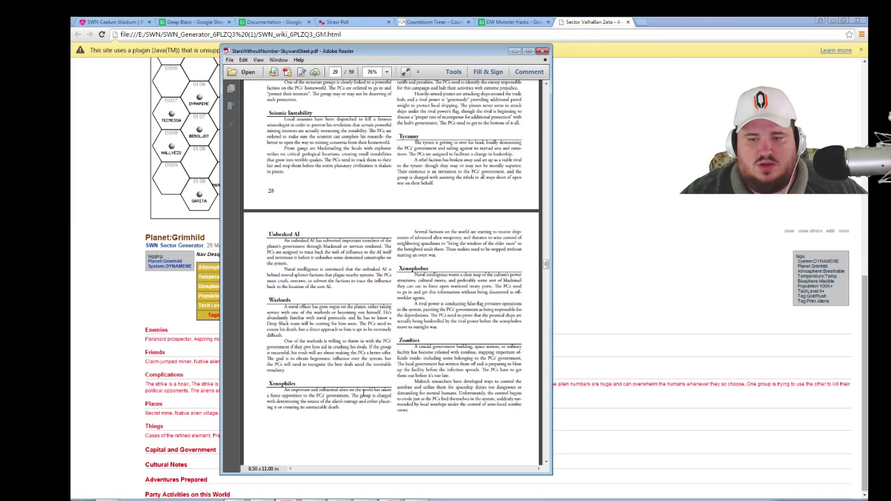
scroll(362, 392, up, 15)
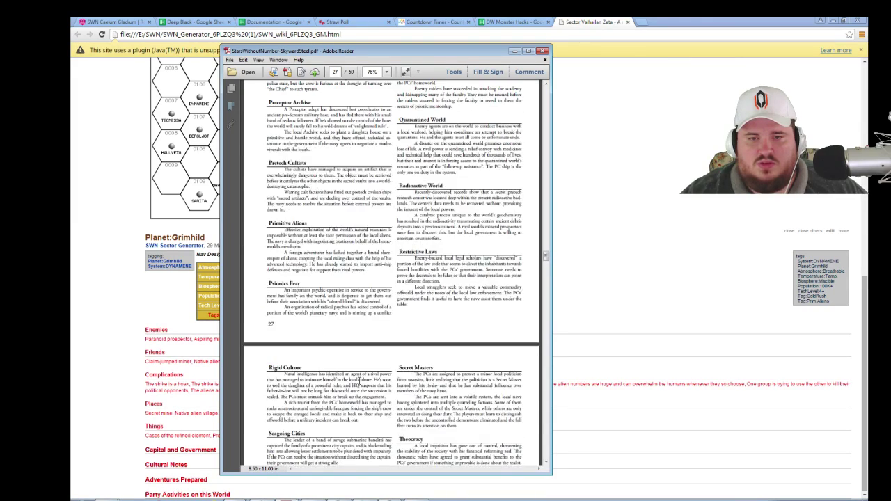
scroll(358, 383, up, 1)
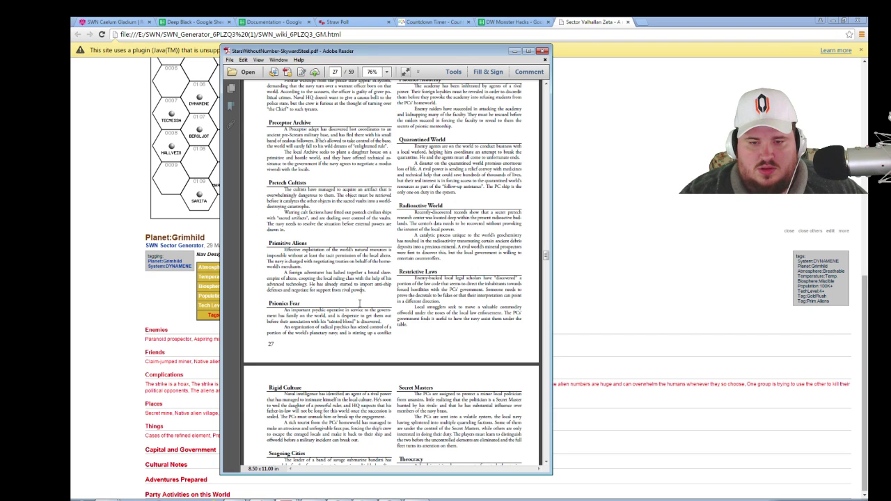
mouse_move(372, 291)
mouse_down()
mouse_move(315, 281)
mouse_move(365, 283)
mouse_move(367, 296)
mouse_up()
click(302, 273)
scroll(367, 295, up, 10)
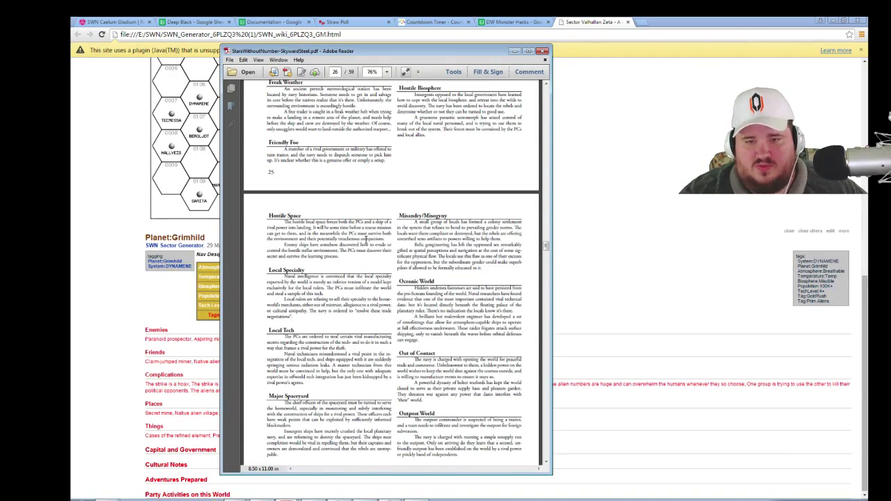
scroll(367, 257, up, 10)
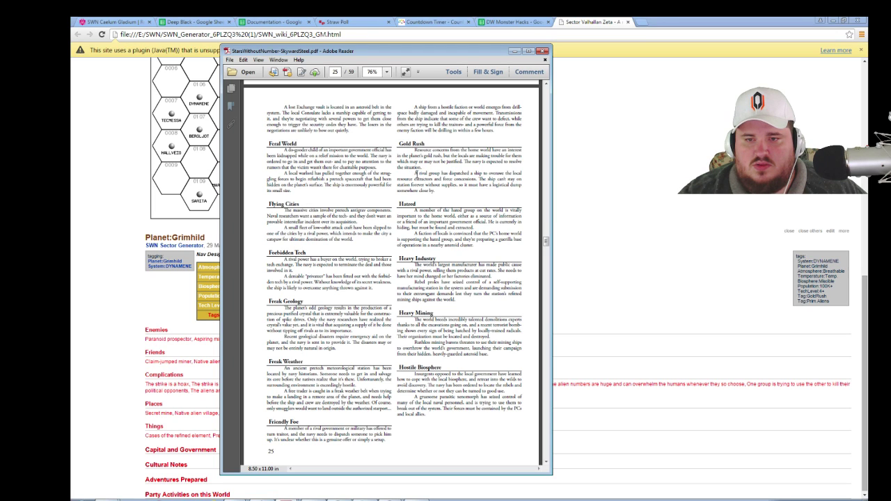
drag(416, 174, 433, 192)
key(ctrl+c)
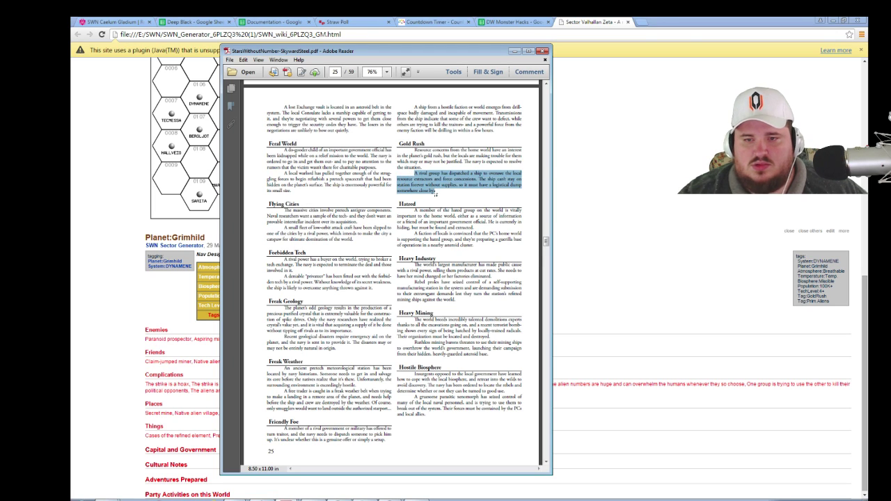
click(437, 193)
click(515, 51)
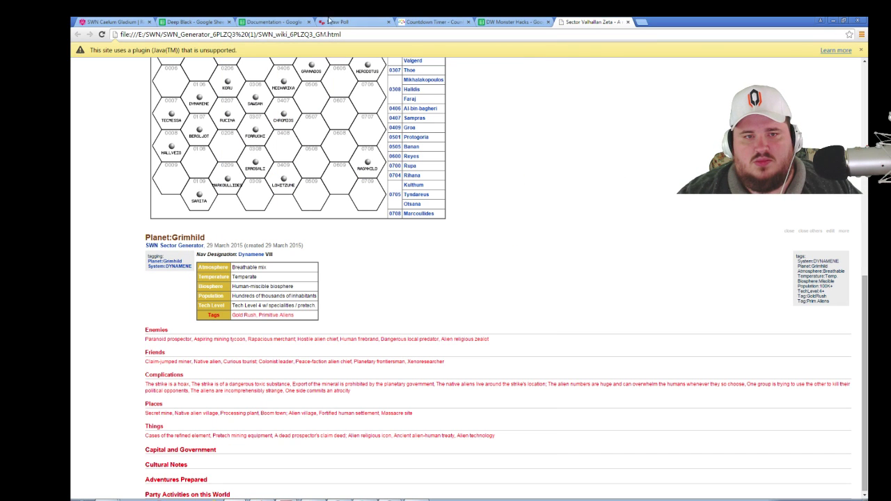
- Return to the Documentation spreadsheet and enter "Planet Grimhild" as the participant in row 9
click(274, 21)
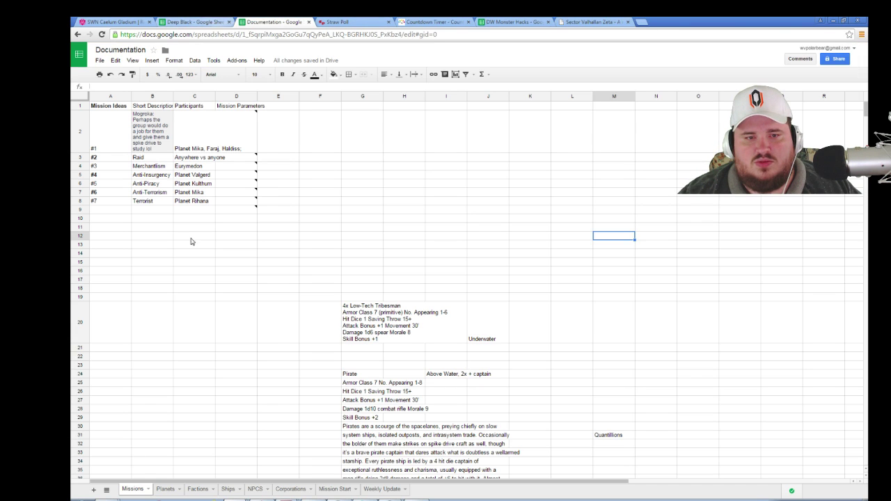
click(162, 211)
click(185, 211)
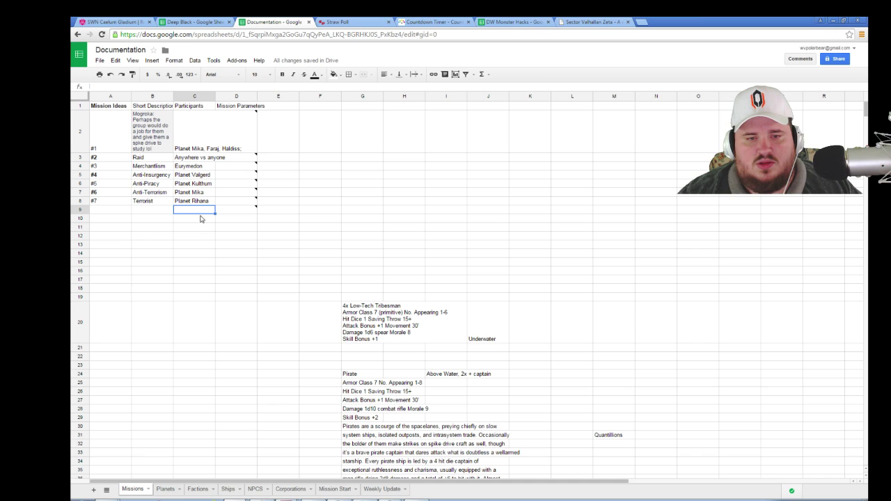
text(Planet Grimhild)
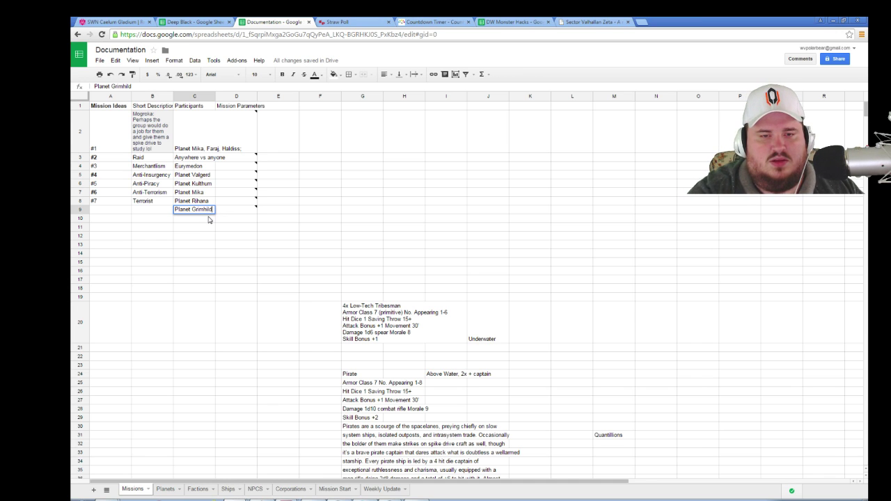
key(Tab)
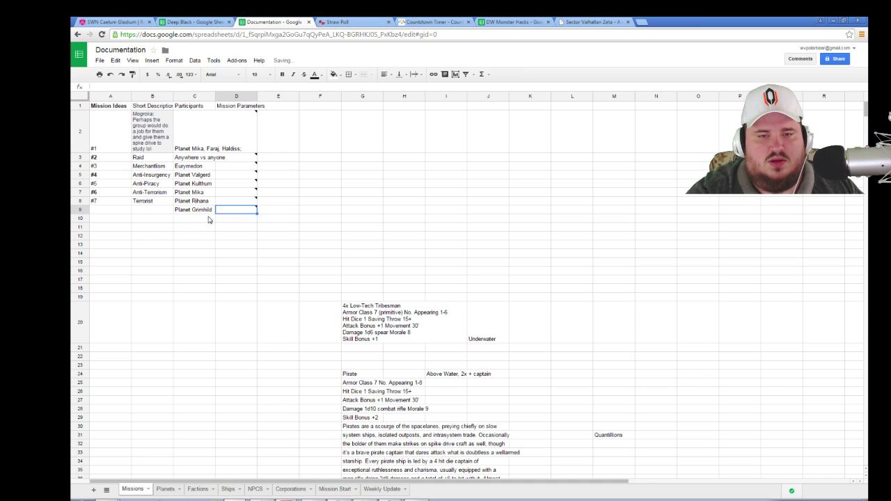
right_click(255, 210)
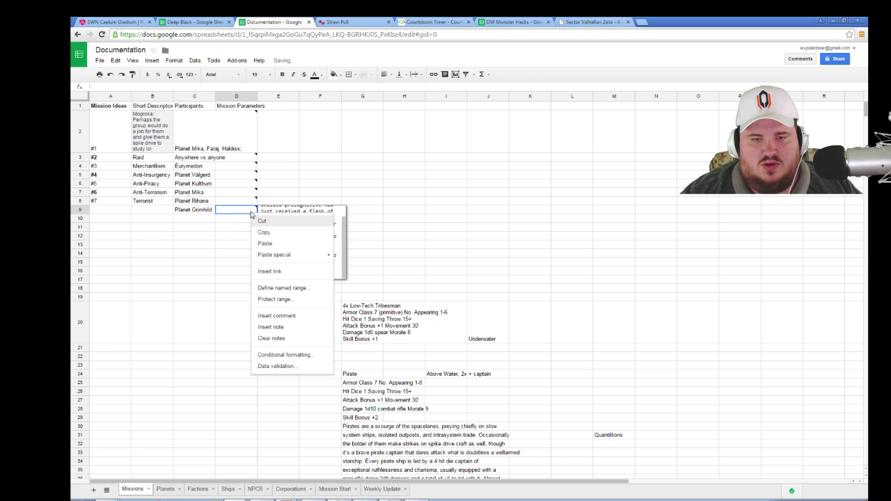
click(300, 245)
drag(317, 275, 275, 189)
key(Escape)
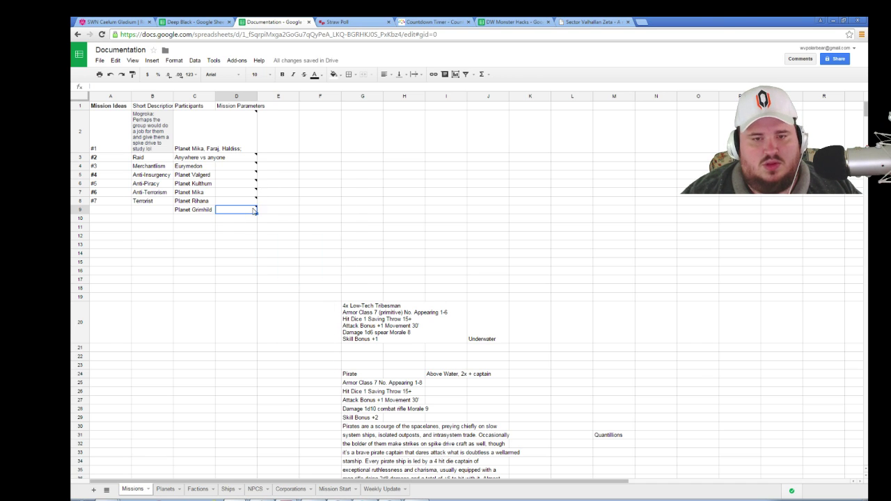
- Replace the note on Planet Grimhild's Mission Parameters cell with the copied Gold Rush paragraph
mouse_move(245, 216)
drag(260, 211, 334, 274)
key(Delete)
key(Delete)
key(Delete)
key(Delete)
key(Delete)
key(Delete)
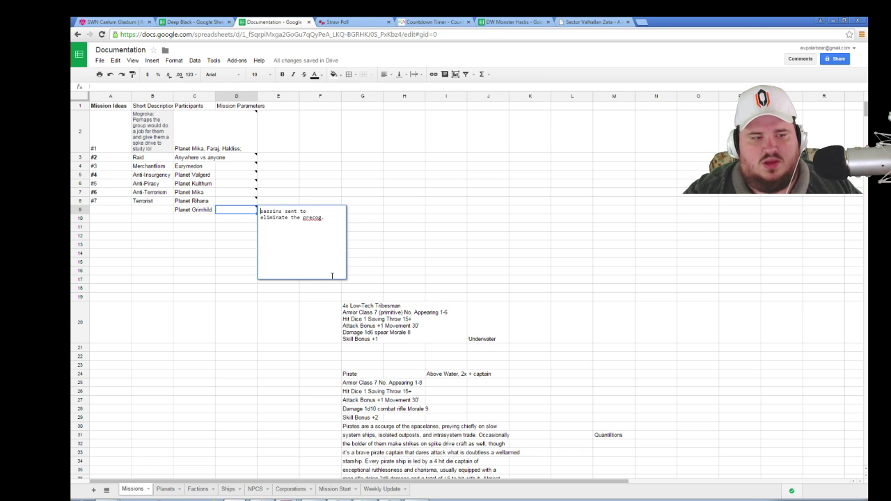
key(Delete)
key(Delete)
key(Delete)
key(Delete)
key(Delete)
key(Delete)
key(ctrl+v)
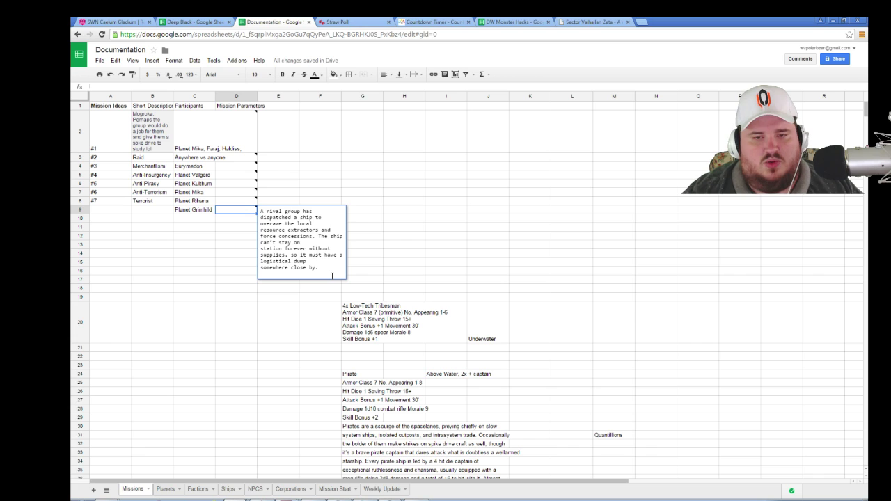
click(367, 254)
- Enter "Supply Raid" as the short description for Planet Grimhild in row 9
click(144, 209)
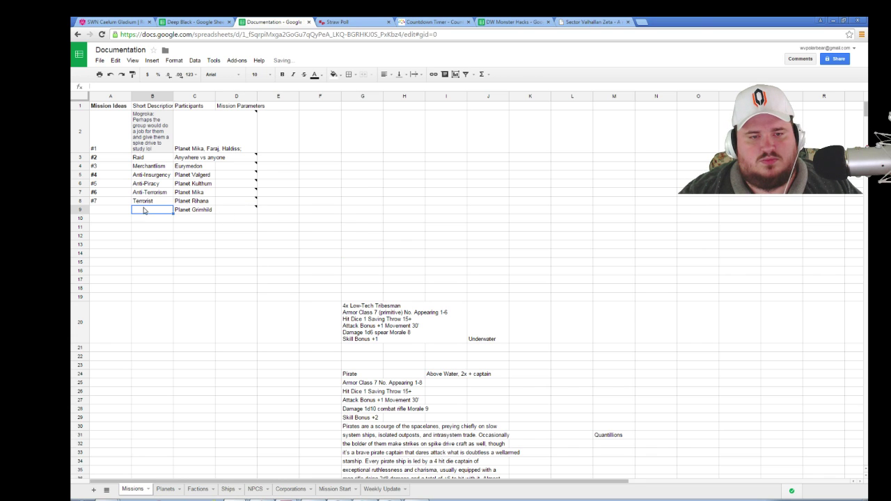
text(Sup)
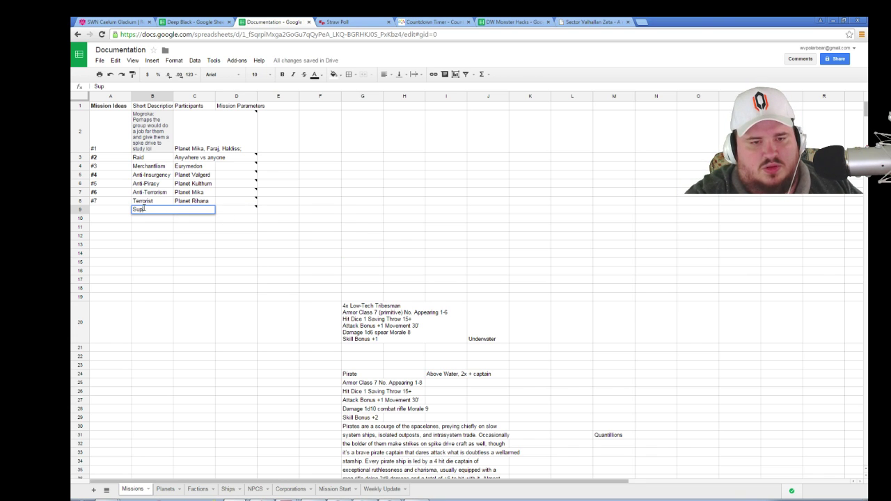
text(ply Raid)
key(Return)
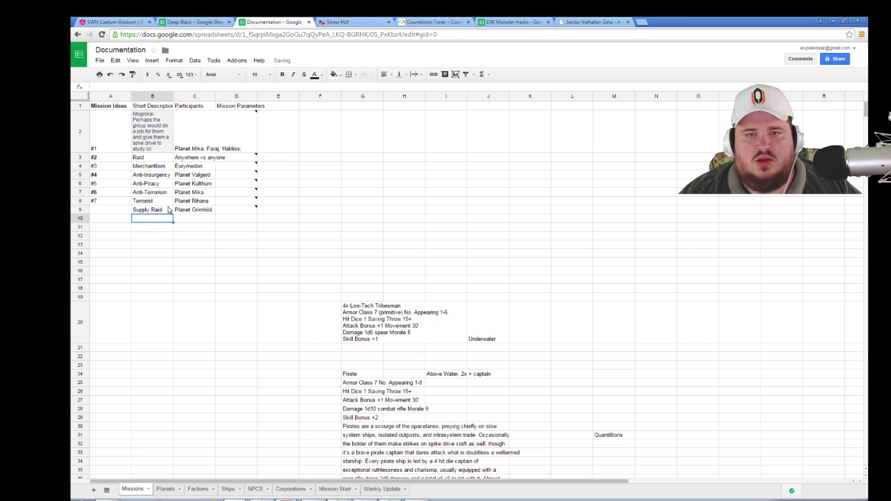
- Switch to Straw Poll and enter option 5 as "Supply Raid against Rucina Outreach Command to slow their advance on Grimhild"
key(ctrl+Tab)
text(S)
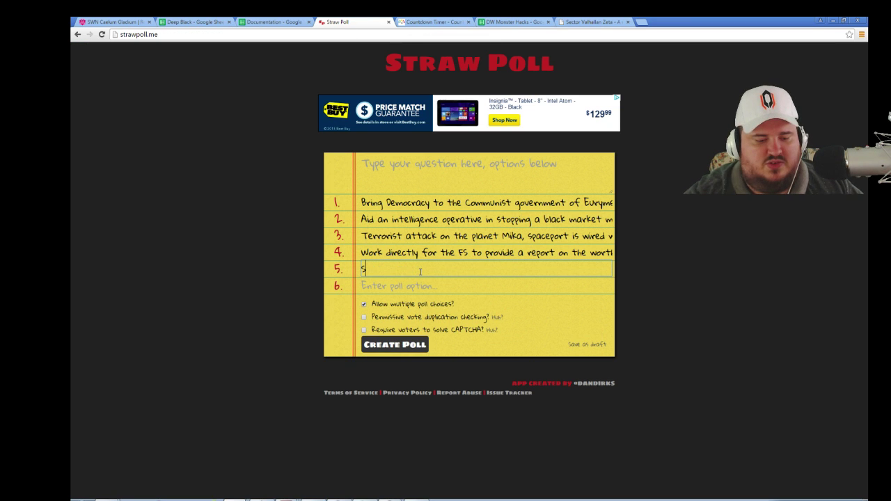
text(upply Raid against Rucina Outreach Comman)
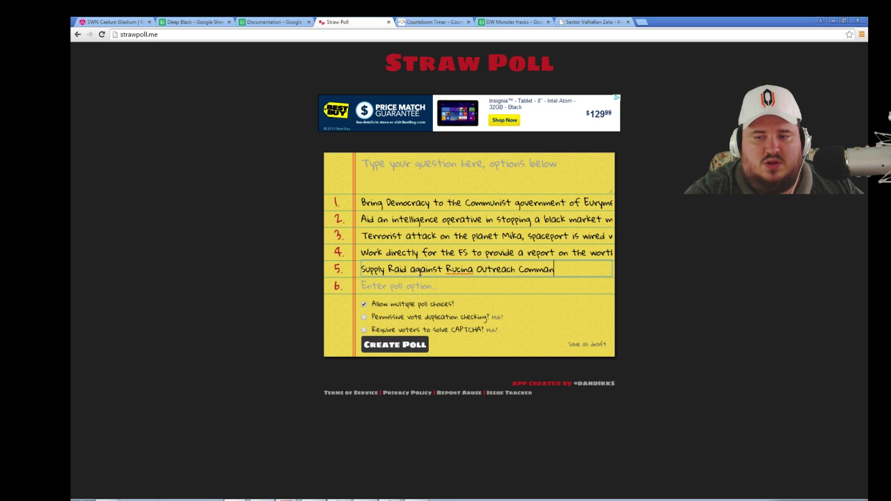
text(d to slow their advance d)
text(n Grimhild)
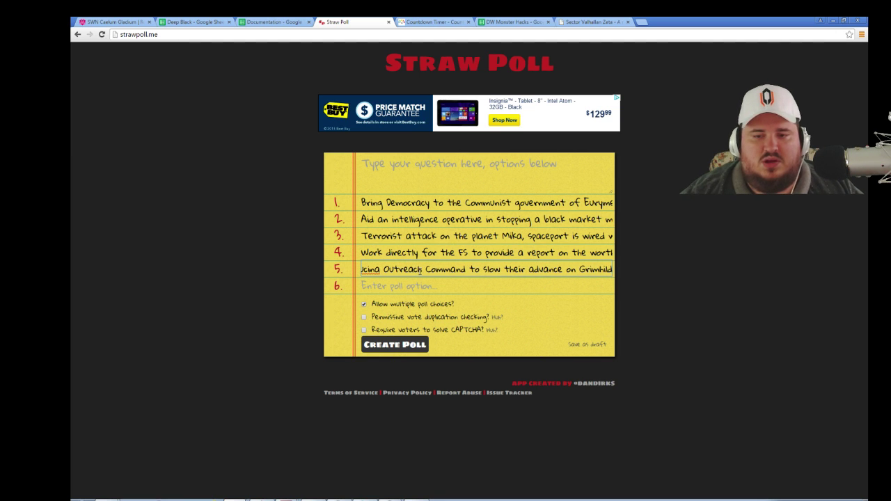
click(220, 357)
- Set the poll question to "Which mission would you like the party to undertake?" and create the poll
click(402, 345)
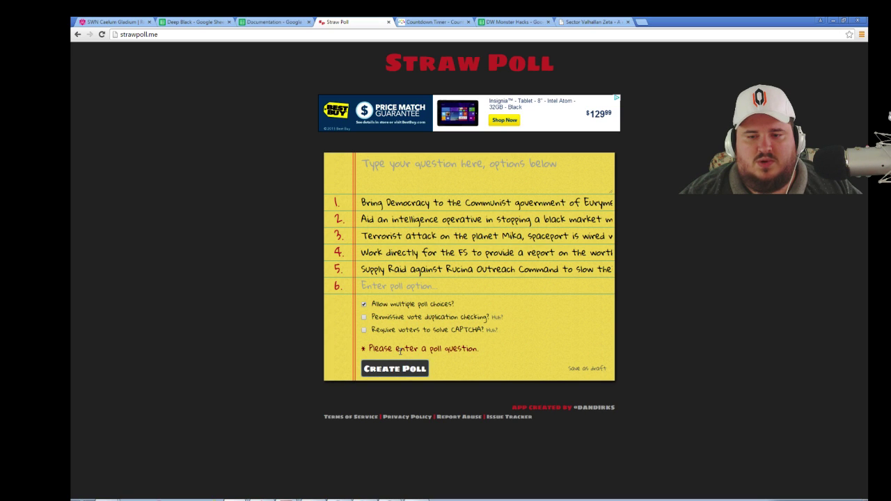
click(443, 289)
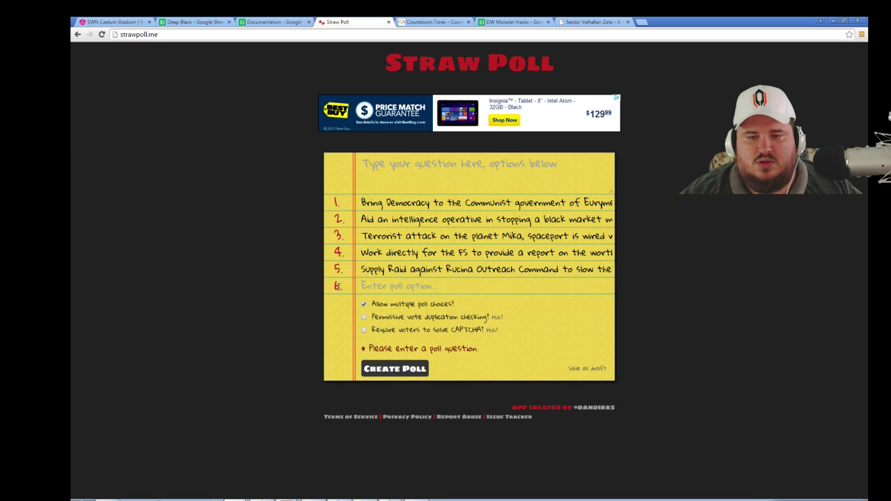
click(410, 190)
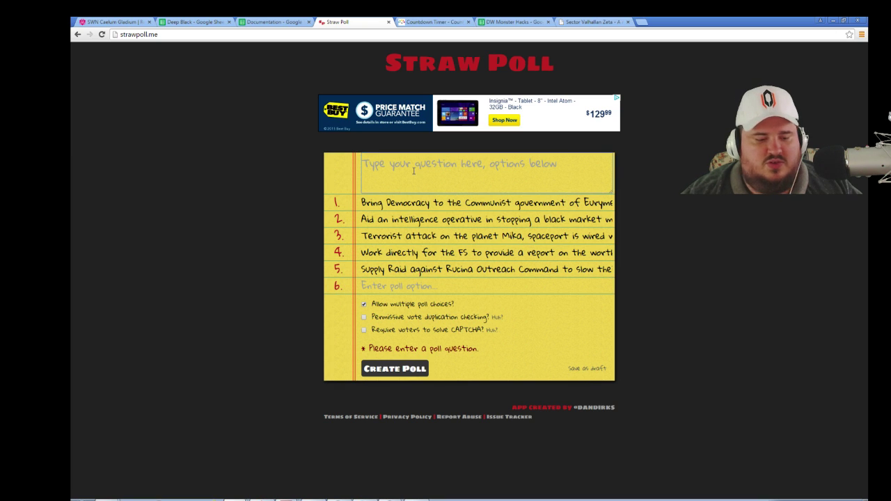
text(Which mission)
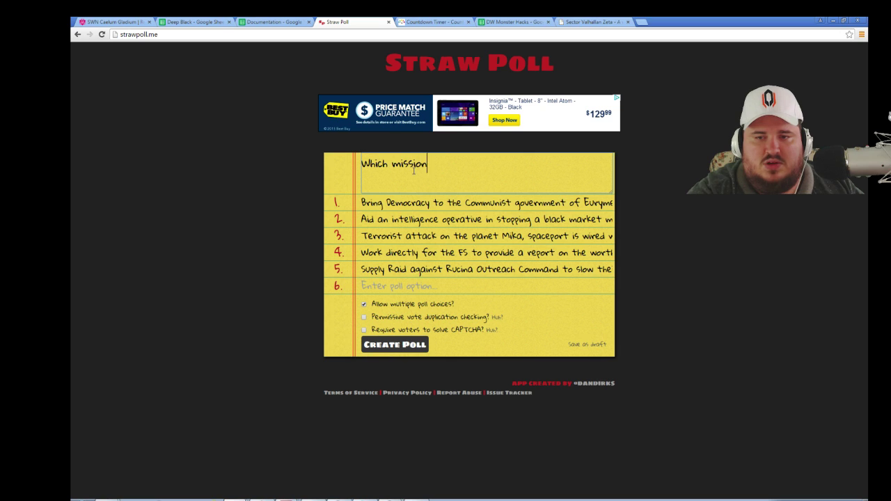
text( would you like the)
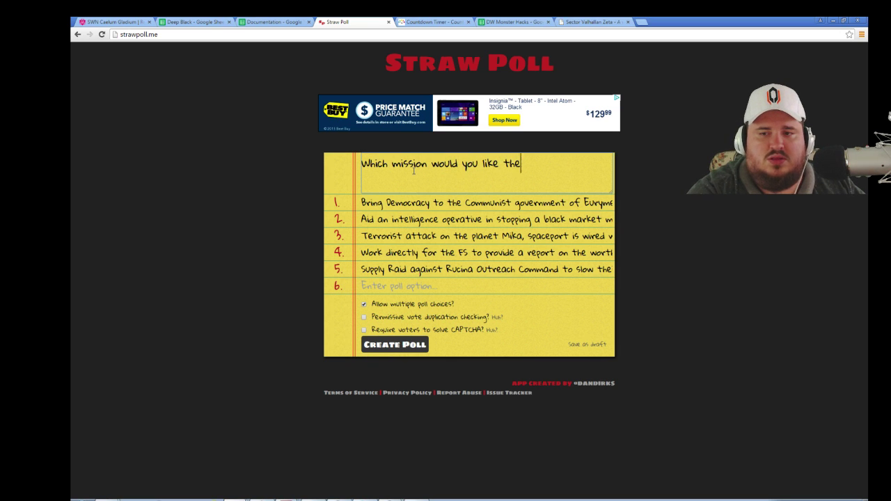
text( party to undertake)
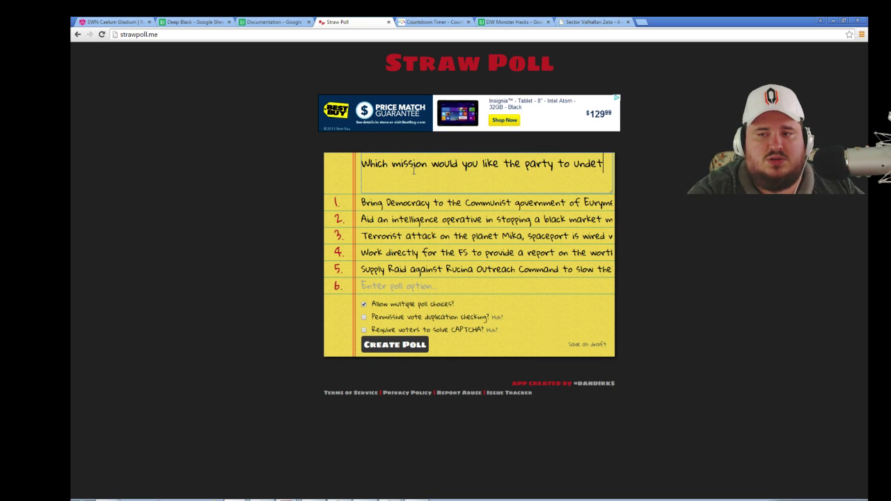
text(?)
click(410, 351)
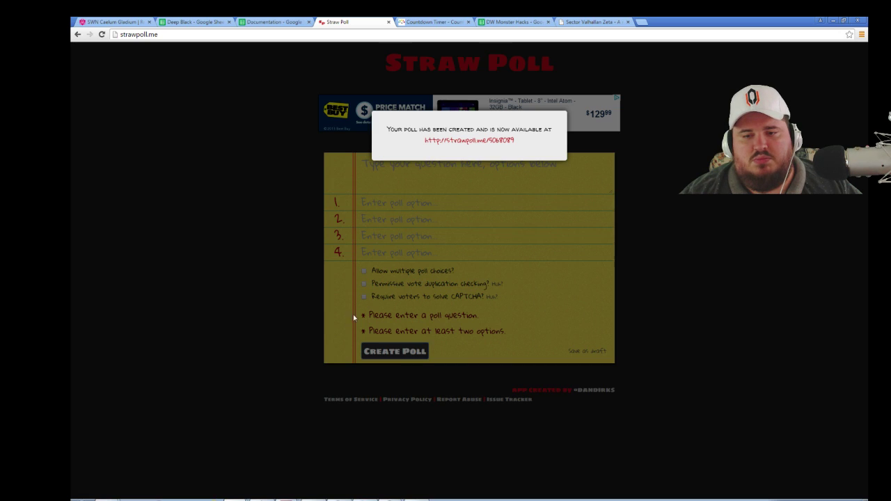
- Open the created poll's link and vote for bringing Democracy to the Communist government of Eurymedon
click(452, 142)
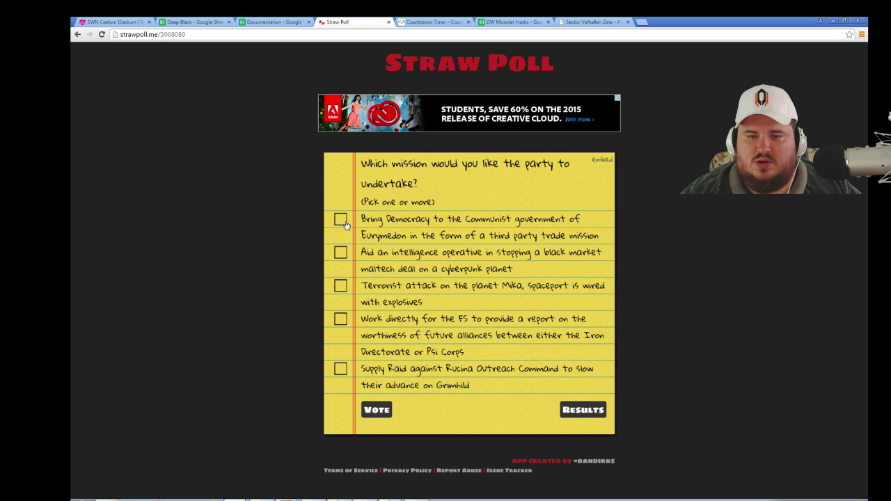
click(342, 220)
click(377, 411)
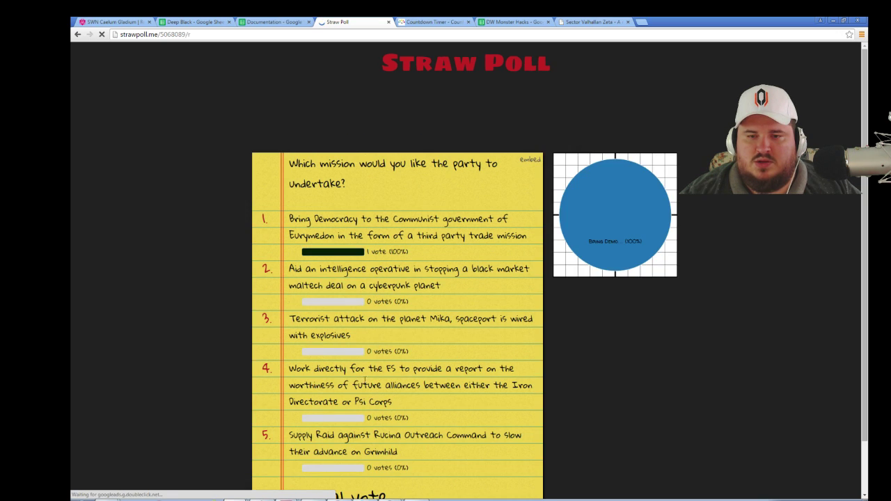
- Go back to the poll's voting page and select its web address strawpoll.me/5068089
click(77, 34)
click(149, 35)
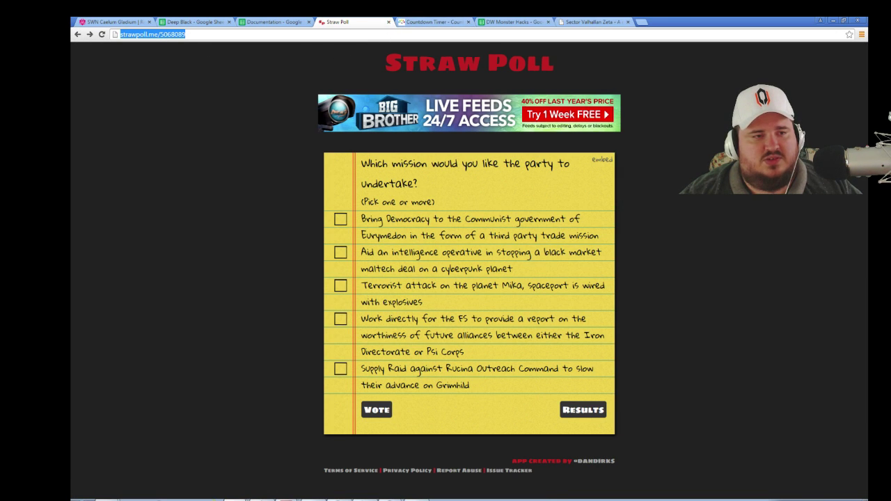
key(alt+Tab)
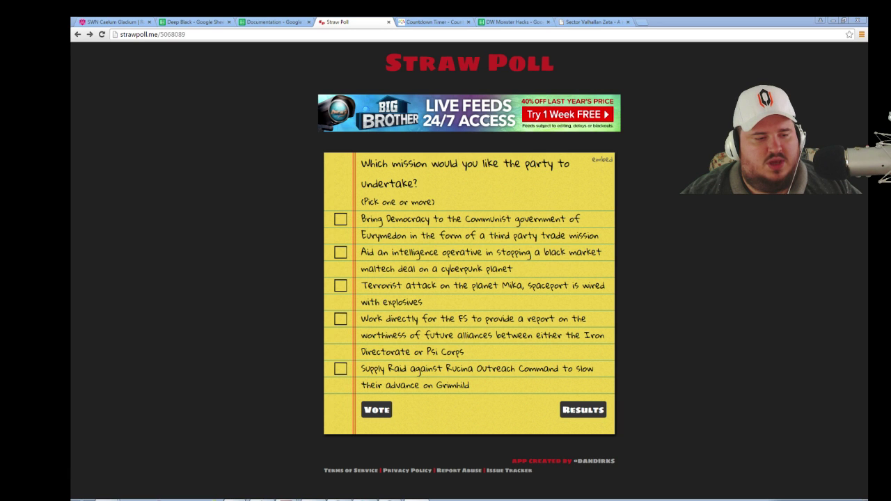